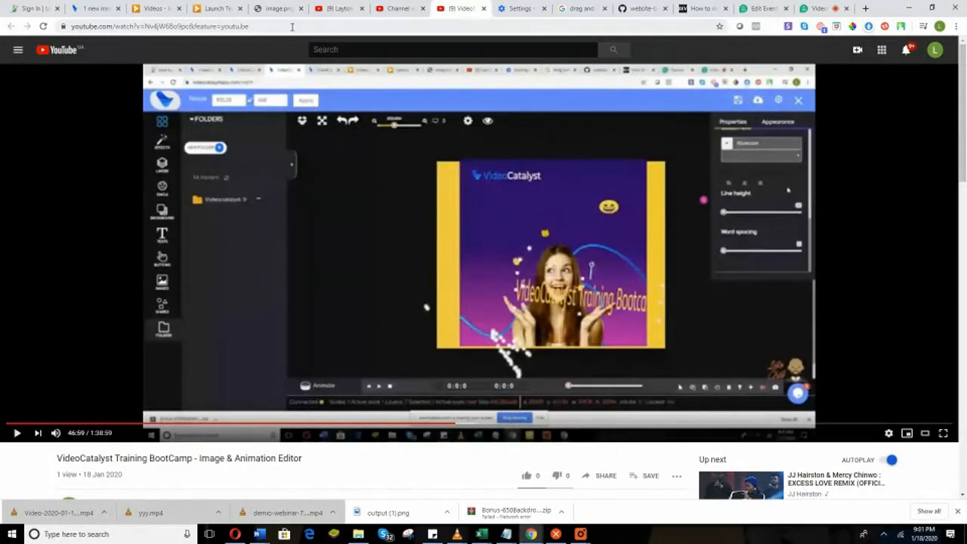
# Select the YouTube replay video's URL and switch back to the Demio webinar tab.
pyautogui.click(293, 24)
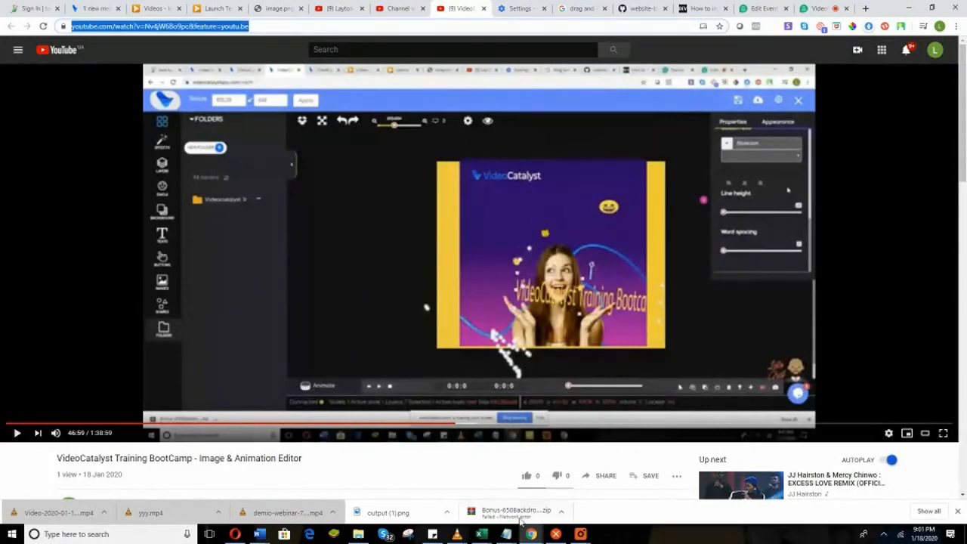
pyautogui.click(817, 9)
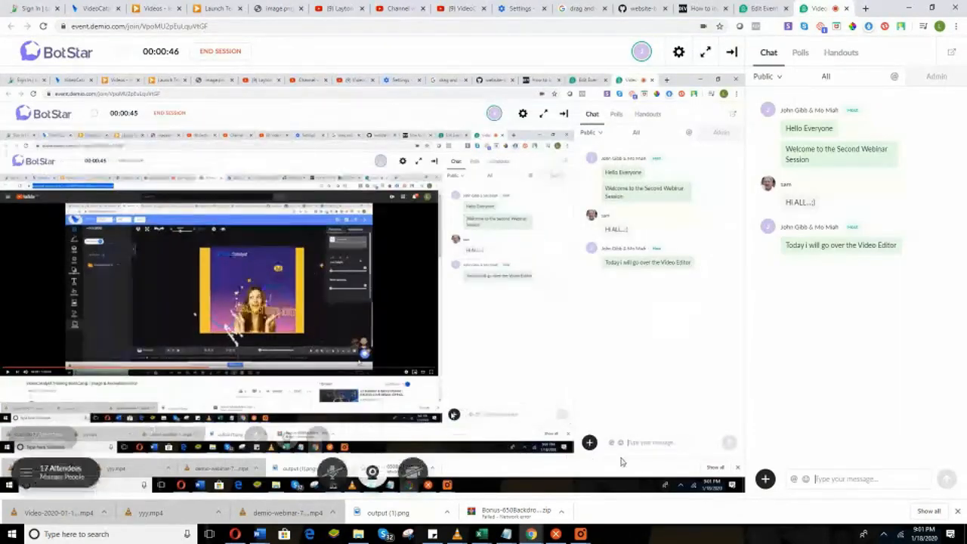
# Post 'Just Incase you missed Yesterday's webinar session' in the Demio chat.
pyautogui.click(807, 479)
pyautogui.write('Just Inc')
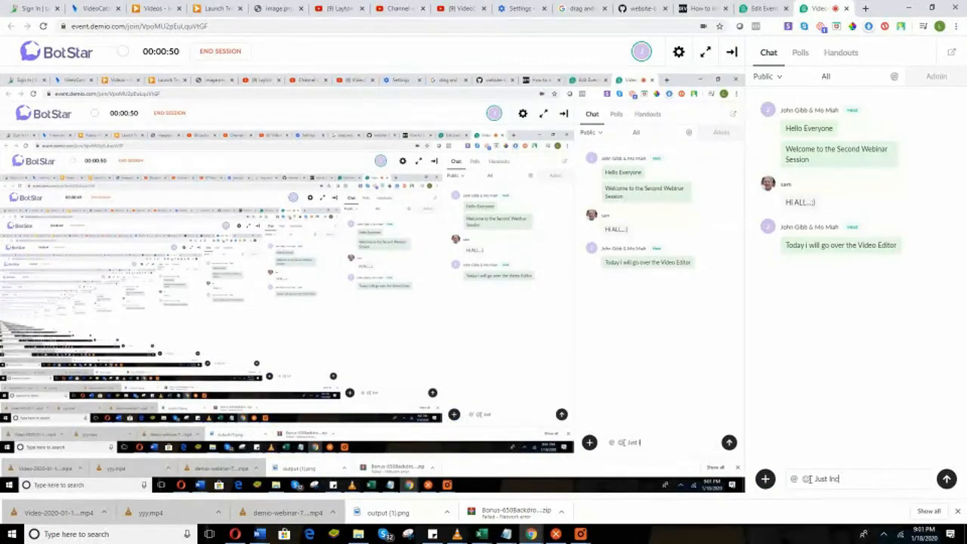
pyautogui.write('ase you misse')
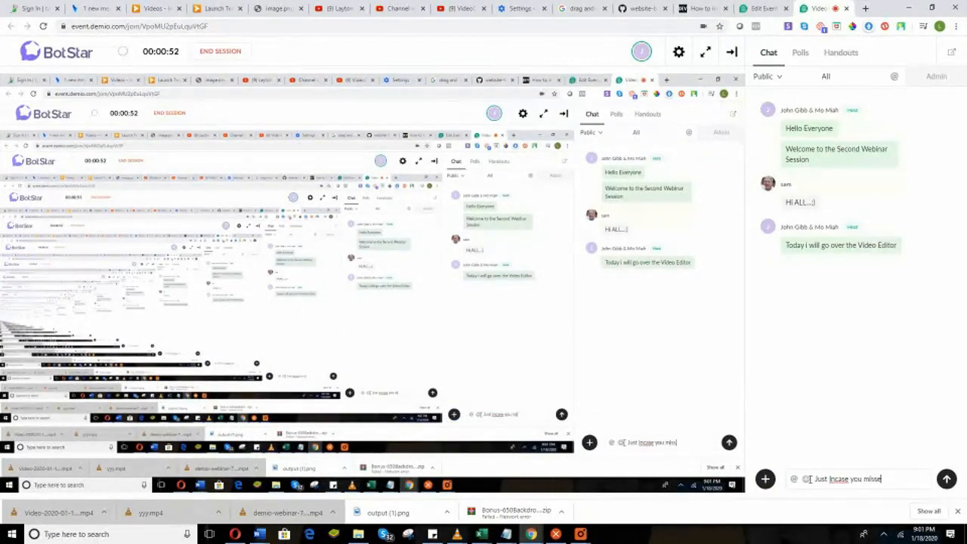
pyautogui.write('d Yesterday')
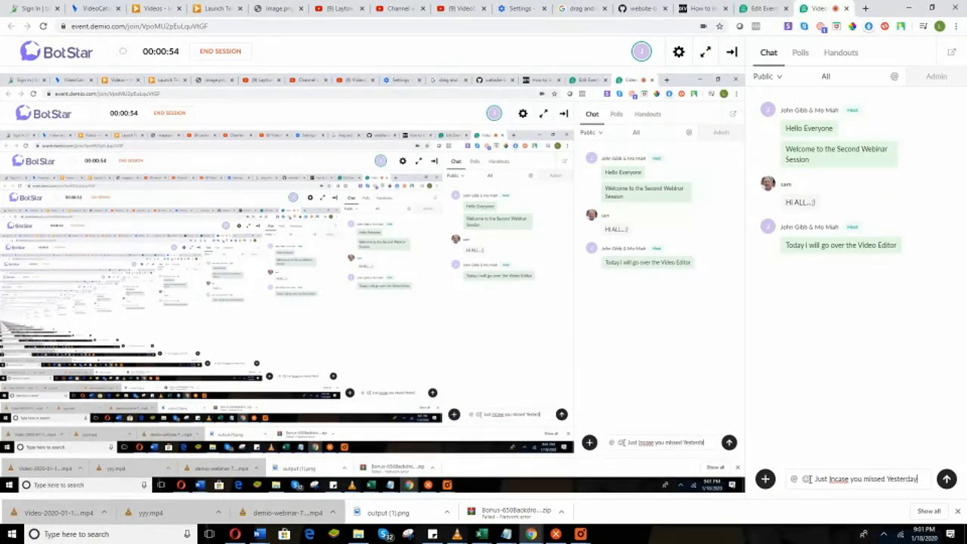
pyautogui.write("'s w")
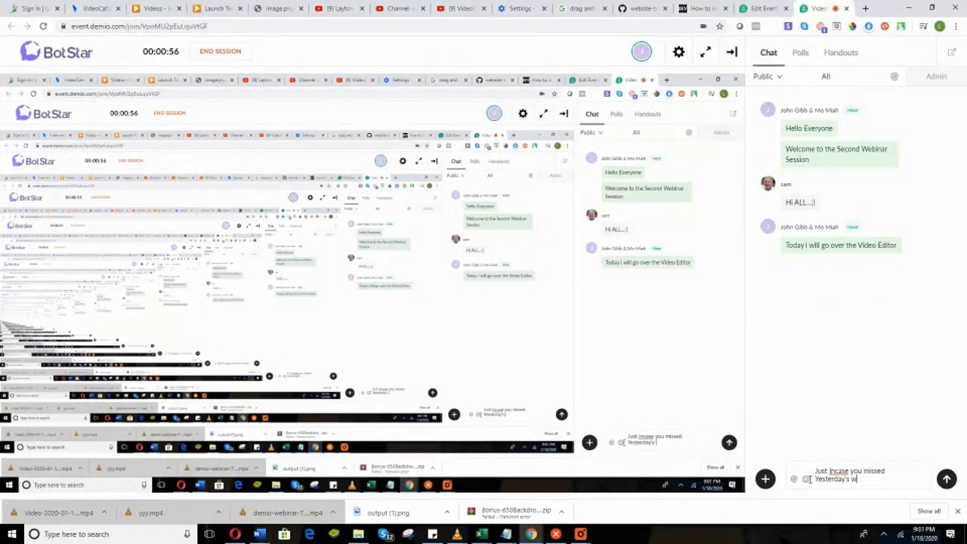
pyautogui.write('ebina')
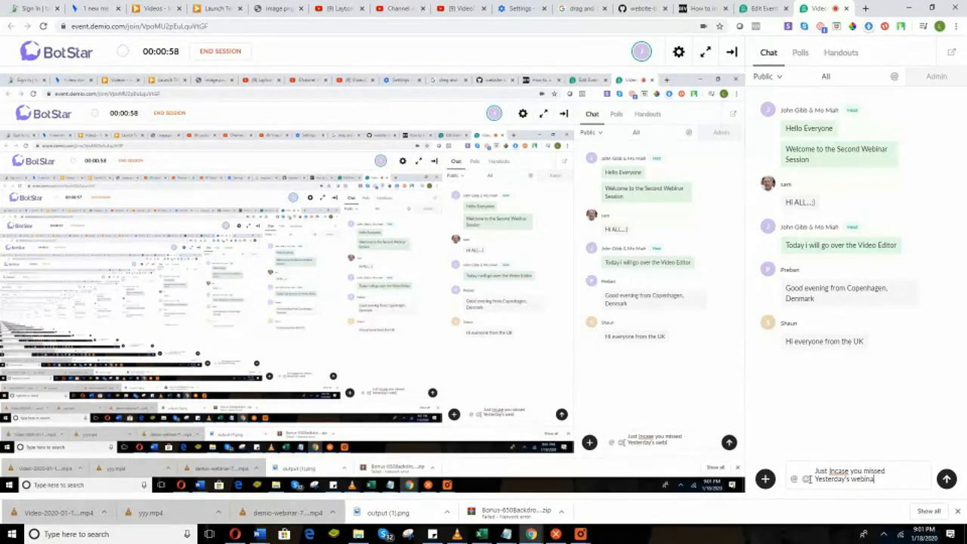
pyautogui.write('r session')
pyautogui.press('Return')
# Send 'Here is the replay -' followed by the pasted YouTube replay link.
pyautogui.write('He')
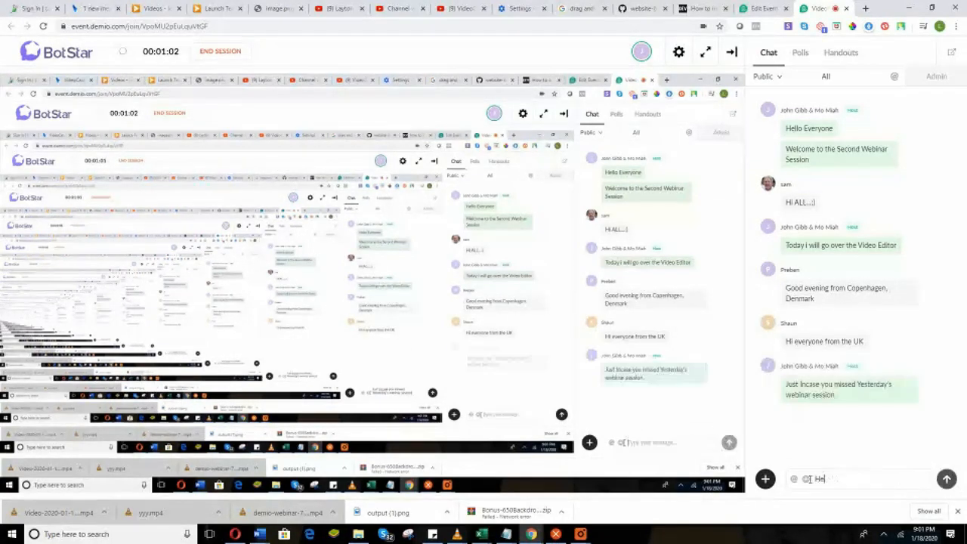
pyautogui.write('re is the replay')
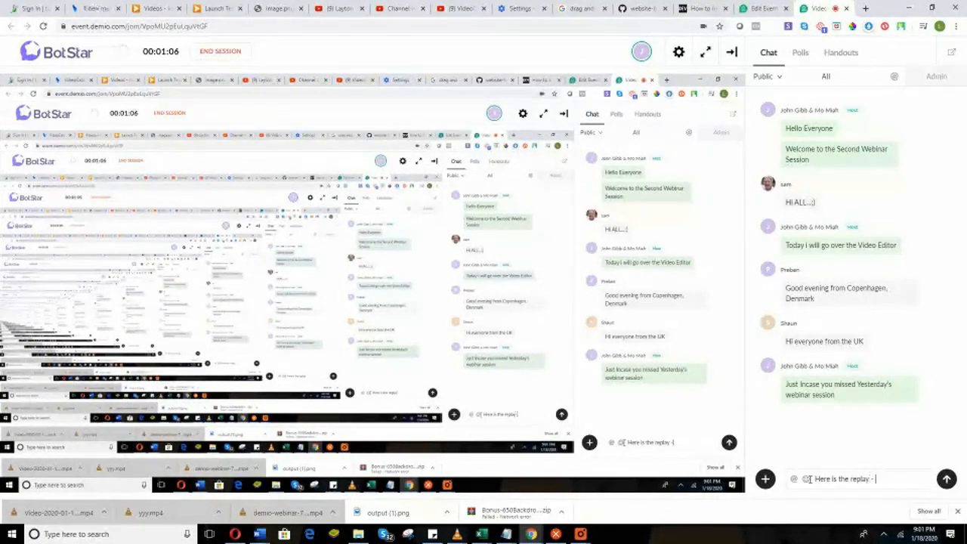
pyautogui.write(' -')
pyautogui.write('https://www.youtube.com/watch?v=Nv4JW8o9oc&feature=youtu.be')
pyautogui.press('Return')
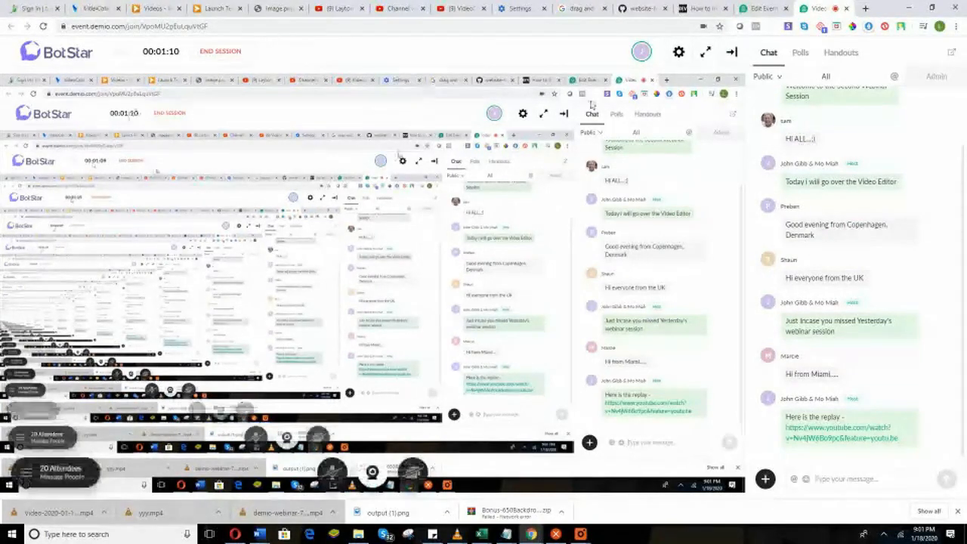
pyautogui.click(680, 55)
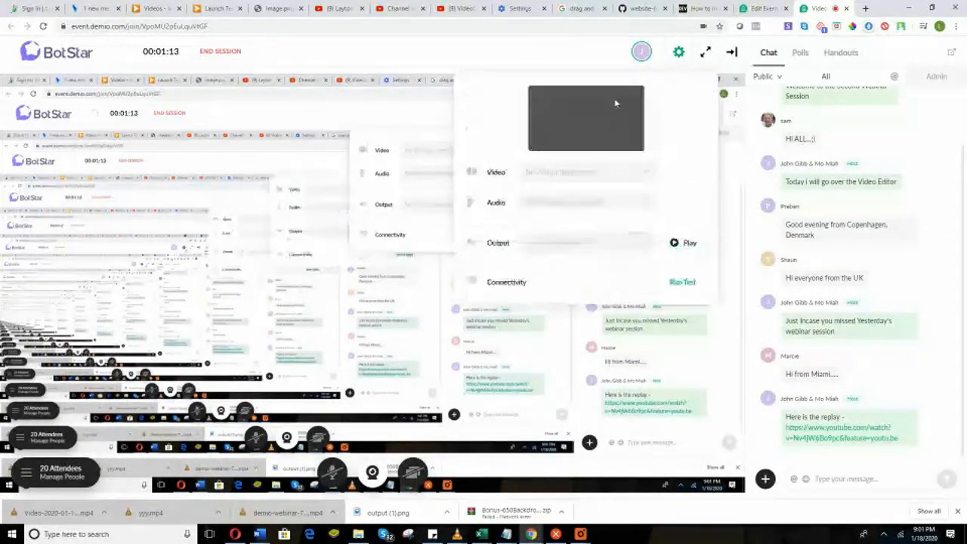
pyautogui.click(600, 173)
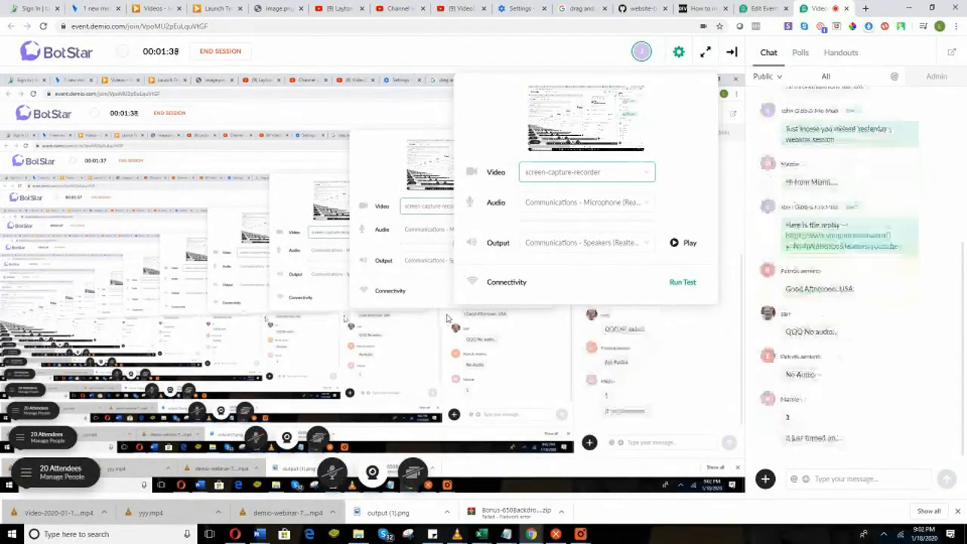
pyautogui.click(824, 448)
# Send 'Will turn on the audio shortly' as a host message in the Demio chat.
pyautogui.click(828, 478)
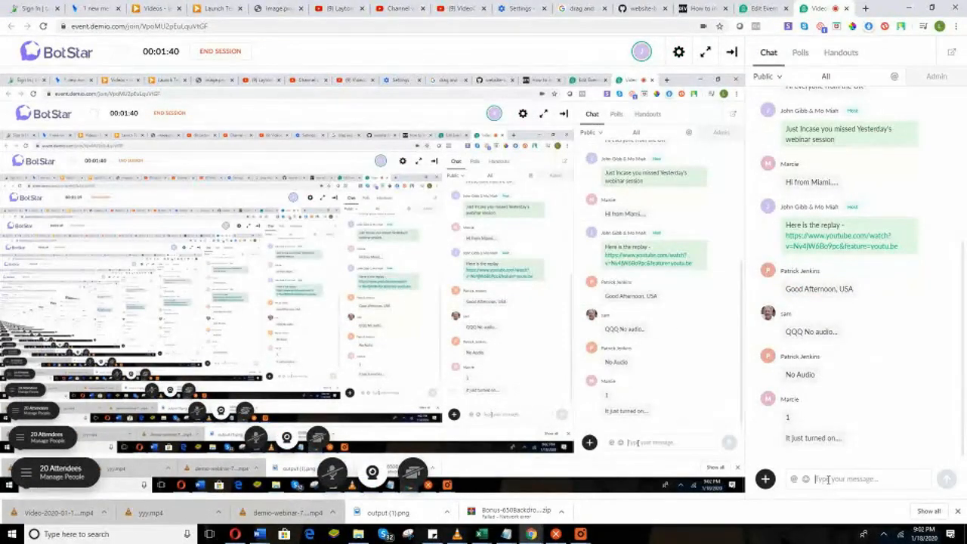
pyautogui.write('Will')
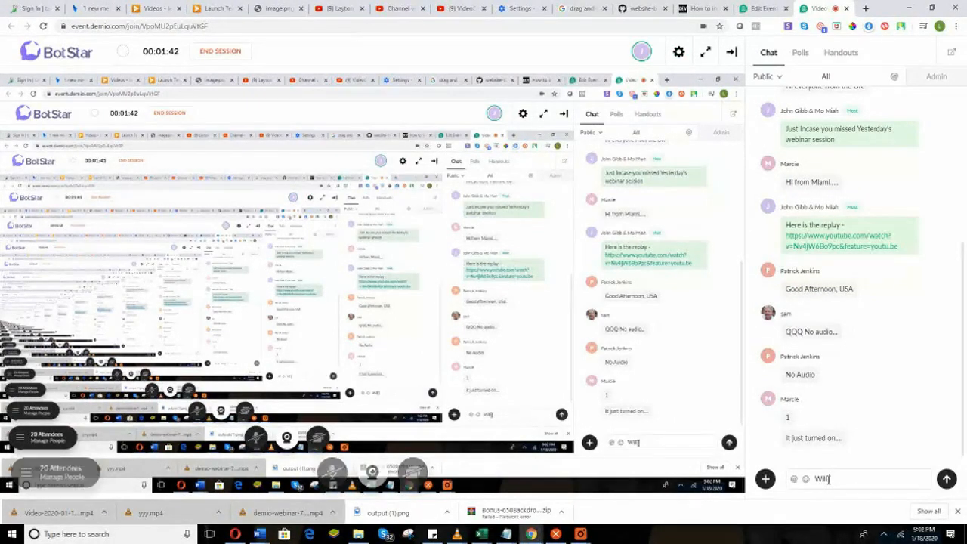
pyautogui.write(' turn')
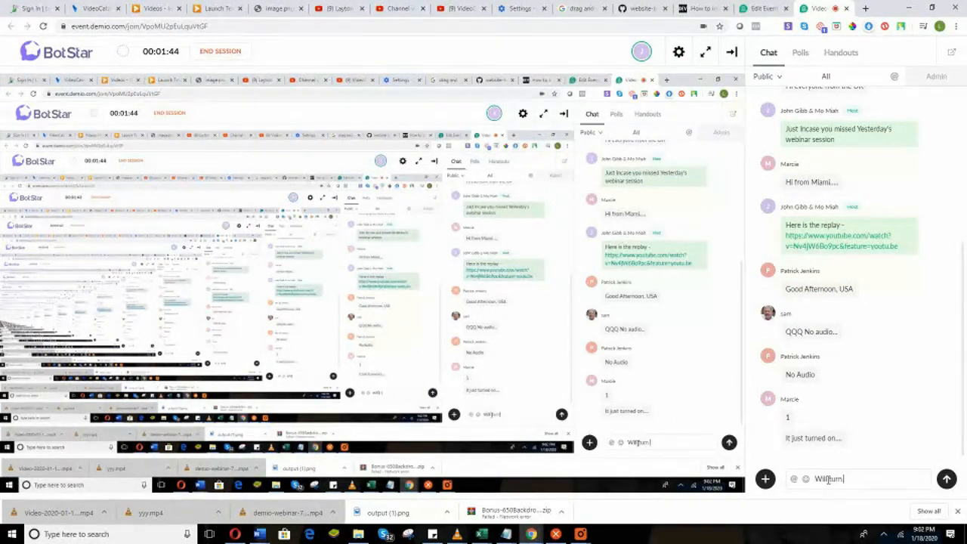
pyautogui.write(' on the audio')
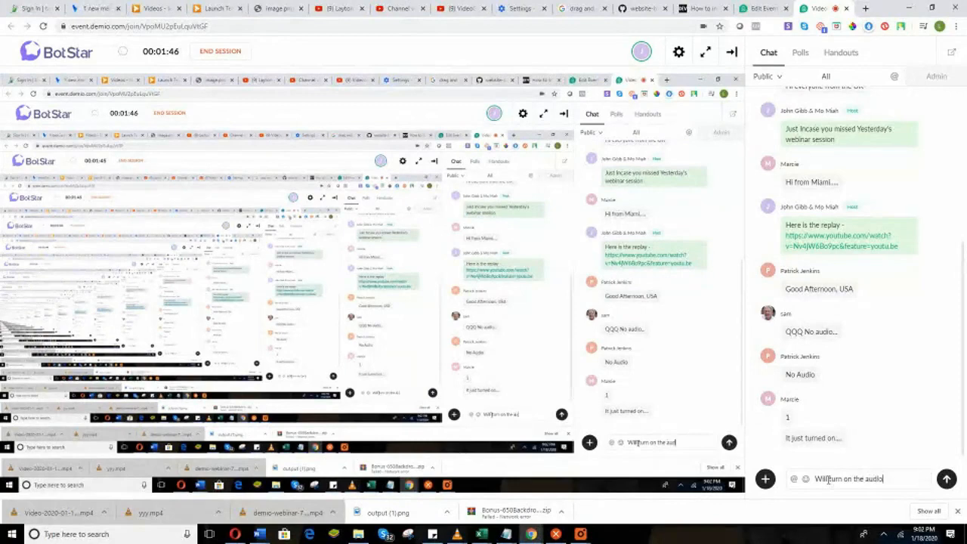
pyautogui.write(' shortly')
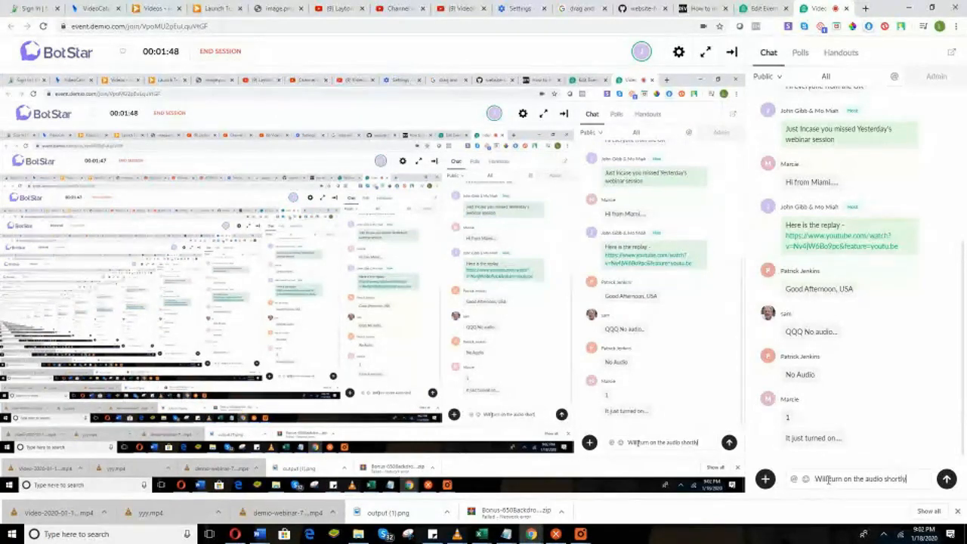
pyautogui.press('Return')
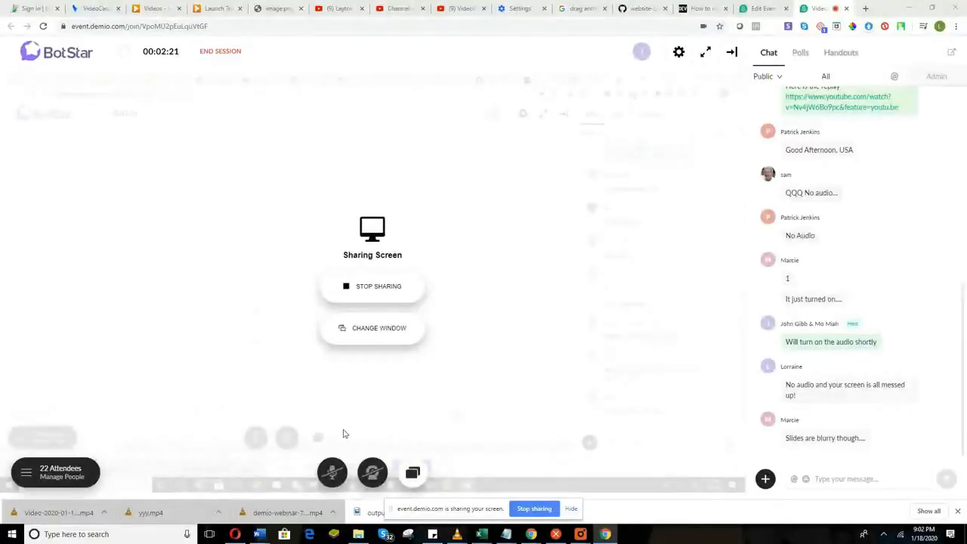
# Toggle the microphone button in Demio's bottom control bar to unmute the presenter.
pyautogui.click(332, 476)
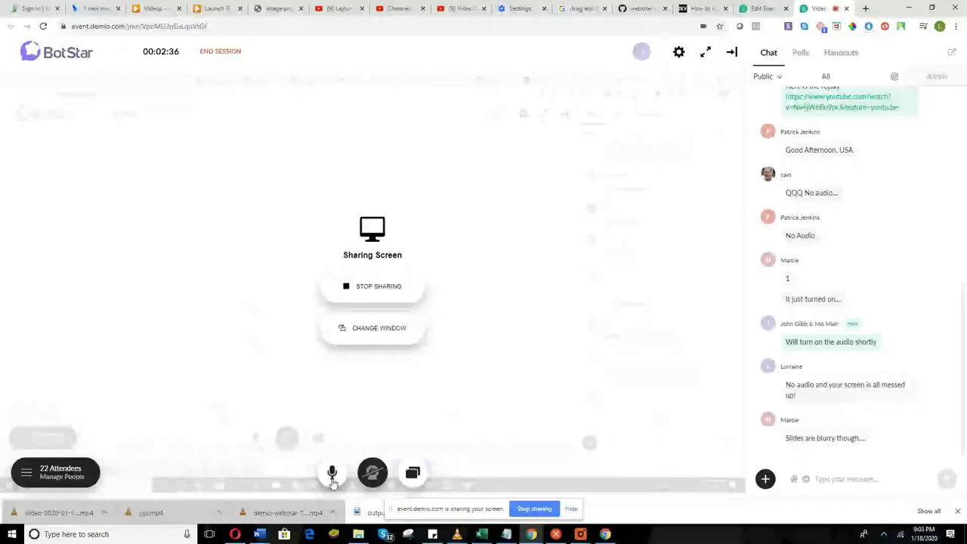
pyautogui.click(333, 484)
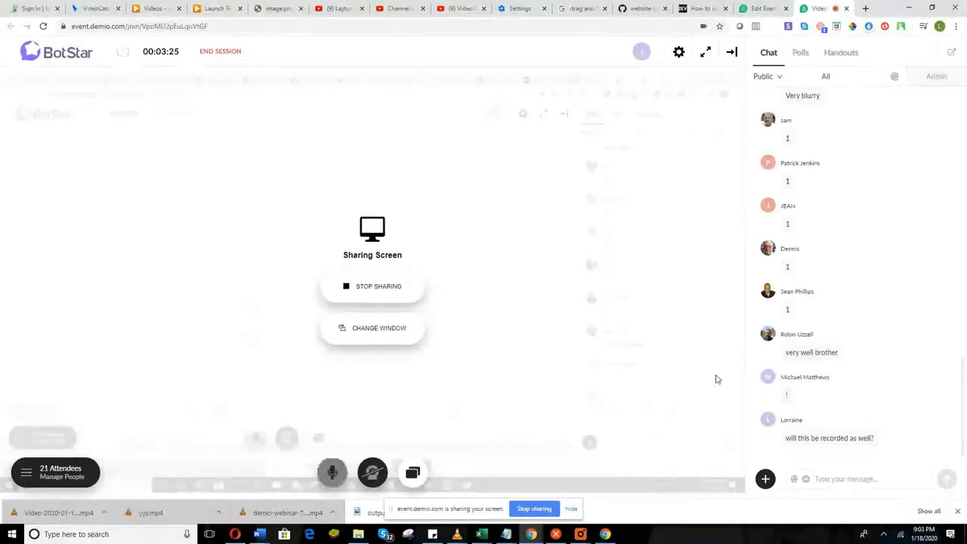
pyautogui.scroll(2, 832, 318)
pyautogui.scroll(10, 832, 318)
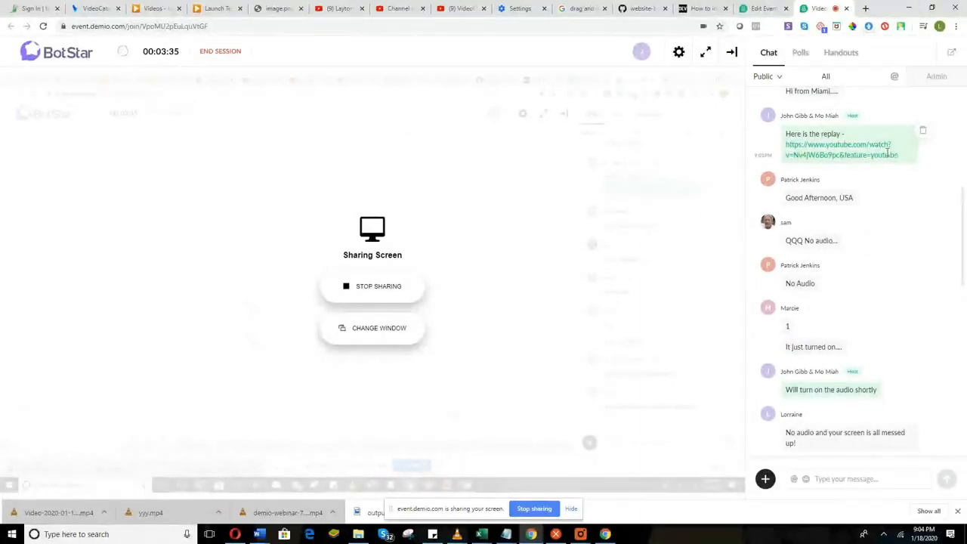
# Repost the YouTube replay link in the latest Demio chat, then switch to VideoCatalyst.
pyautogui.click(446, 8)
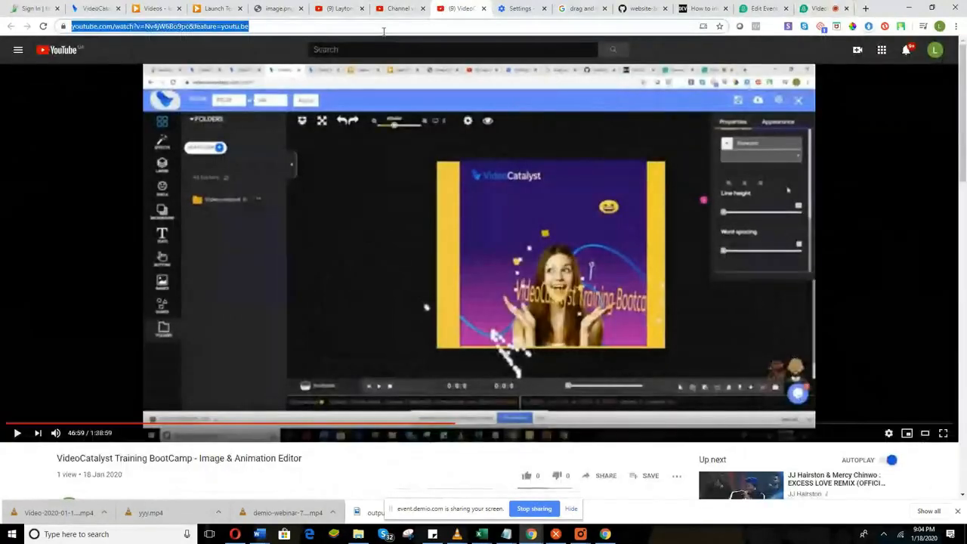
pyautogui.click(827, 8)
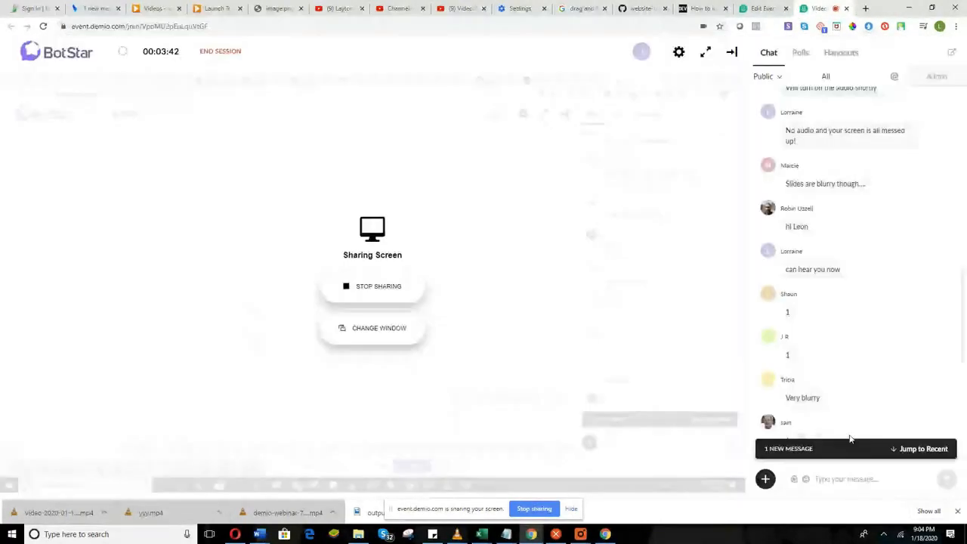
pyautogui.click(850, 449)
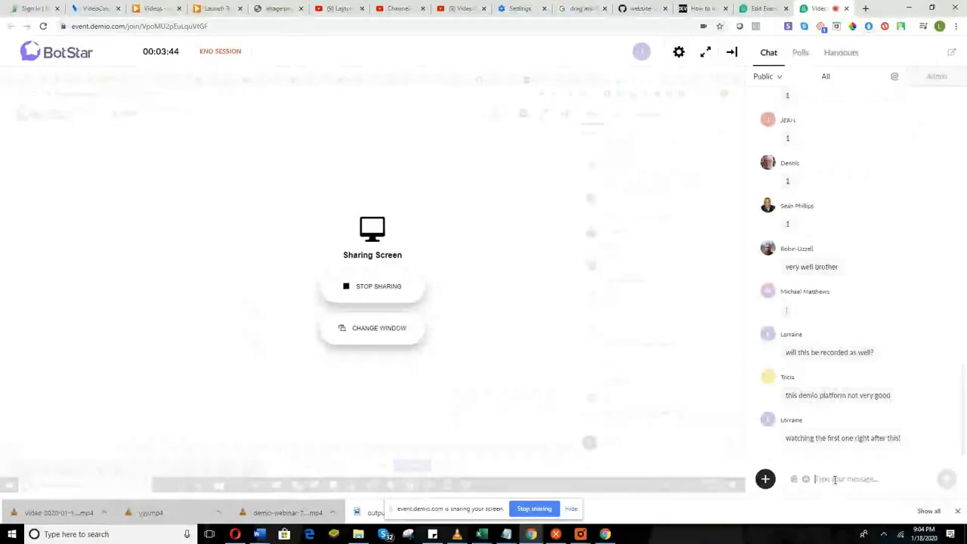
pyautogui.write('https://www.youtube.com/watch?v=Ni4jW6Br9pk&feature=youtu.be')
pyautogui.press('Return')
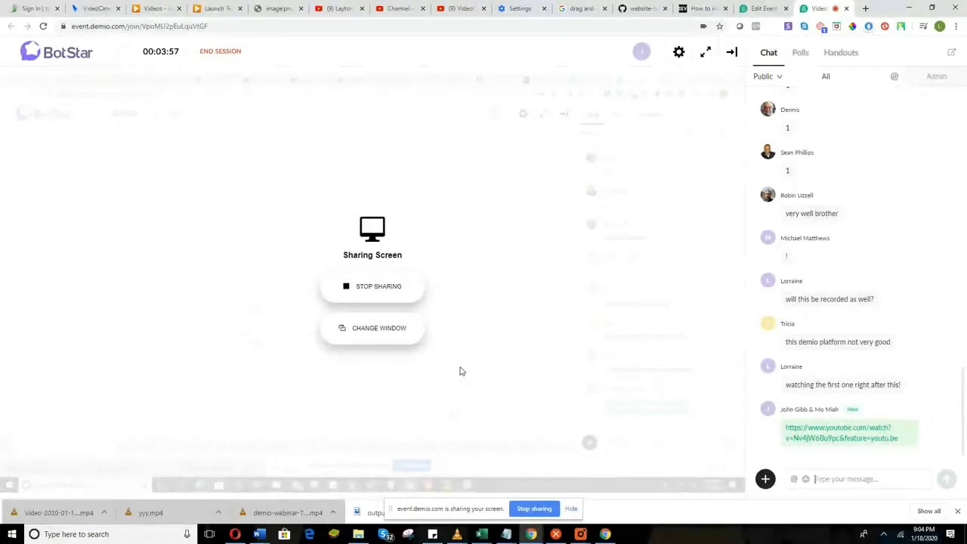
pyautogui.click(104, 5)
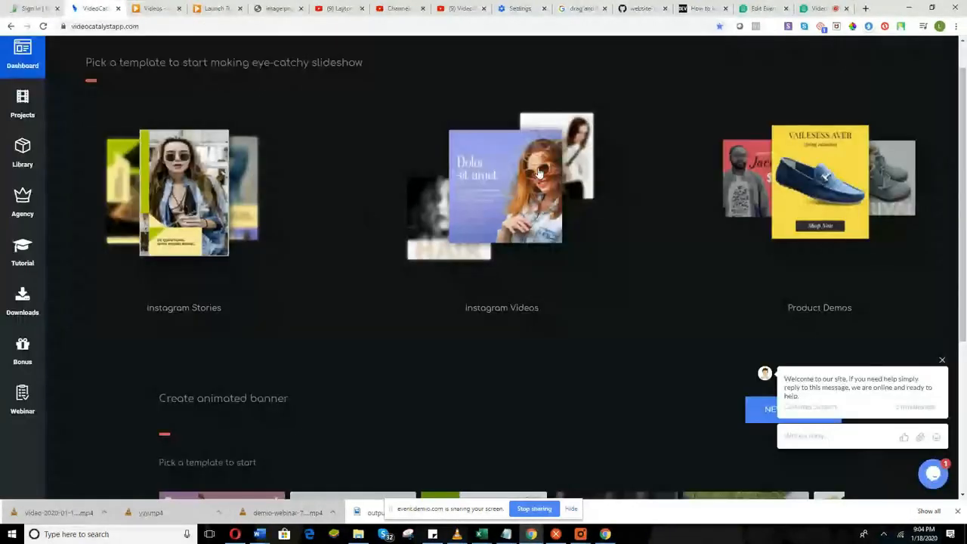
# Dismiss the welcome chat popup and security warning while toggling between Demio and VideoCatalyst.
pyautogui.scroll(1, 579, 371)
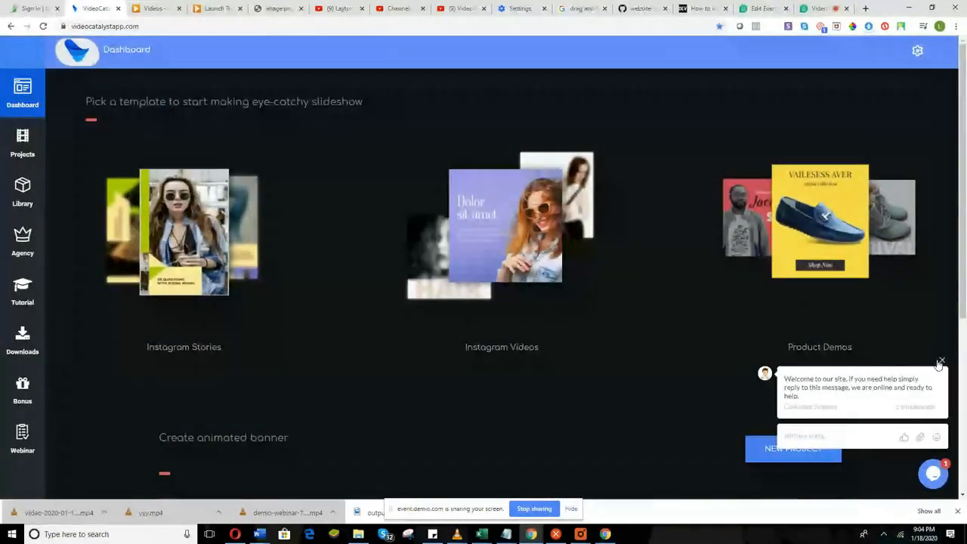
pyautogui.click(940, 361)
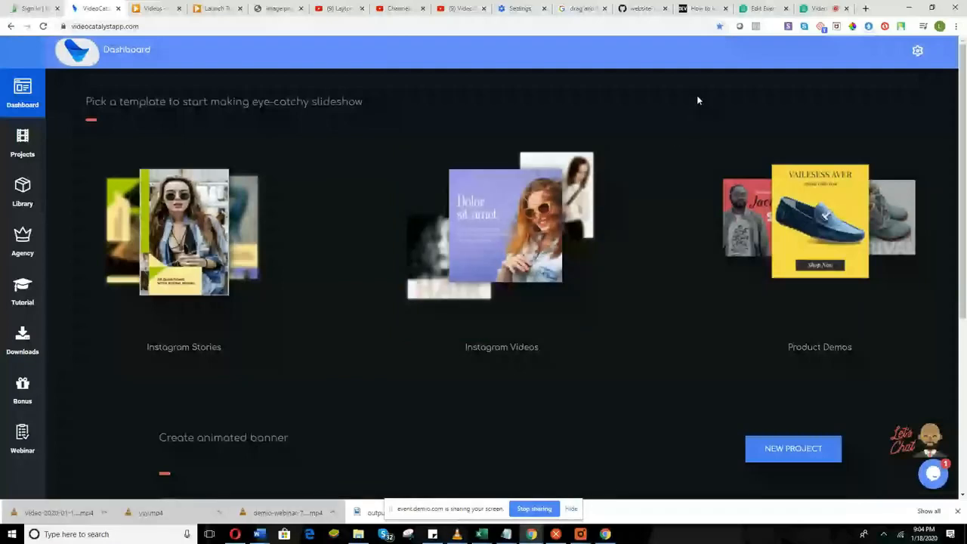
pyautogui.click(821, 7)
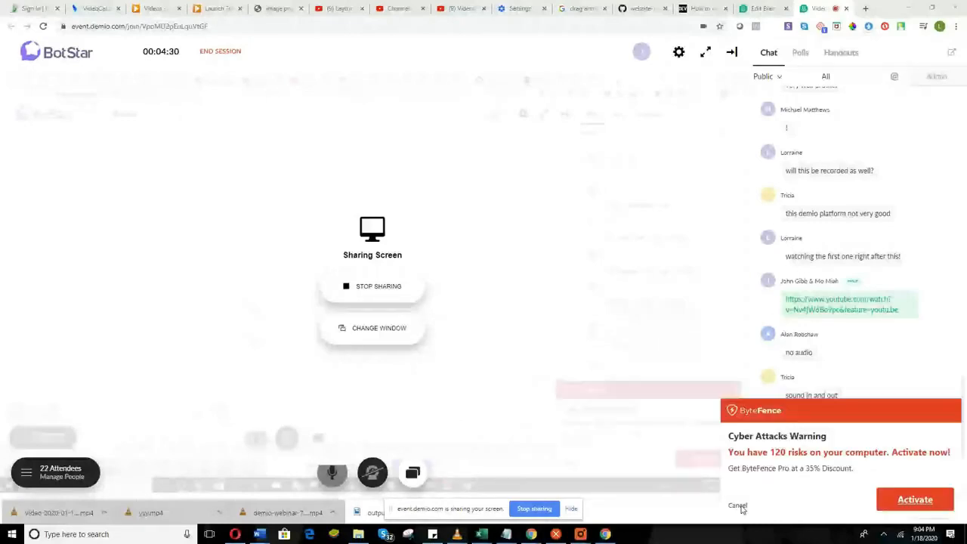
pyautogui.click(738, 506)
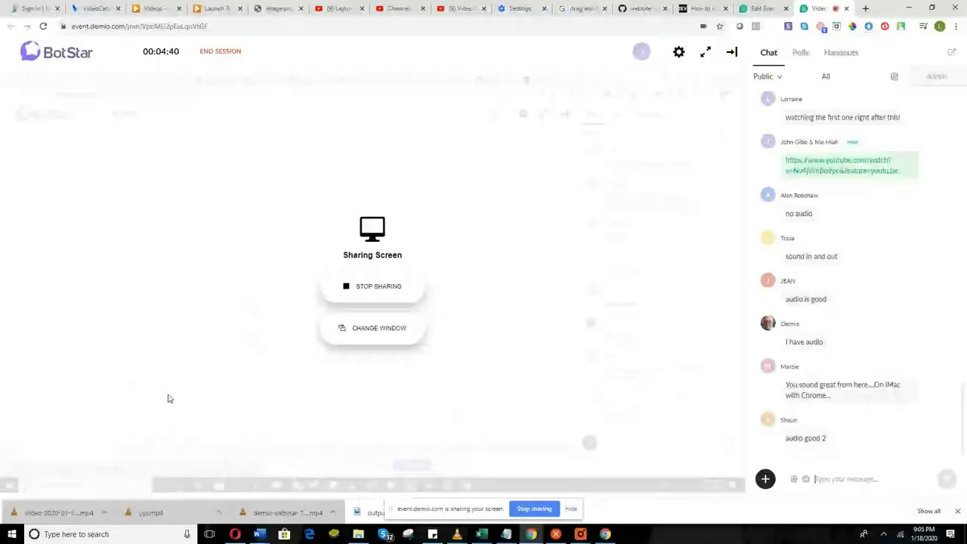
pyautogui.click(97, 9)
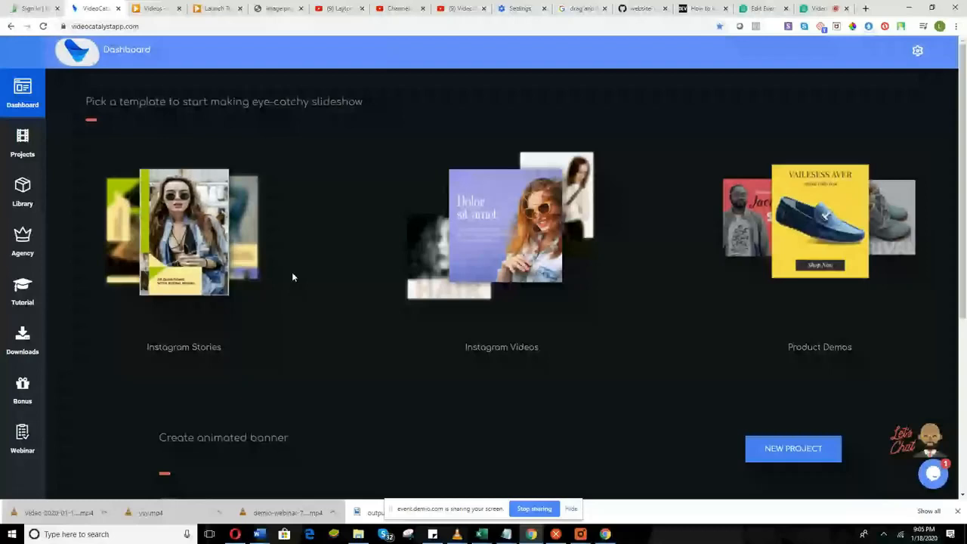
pyautogui.click(814, 9)
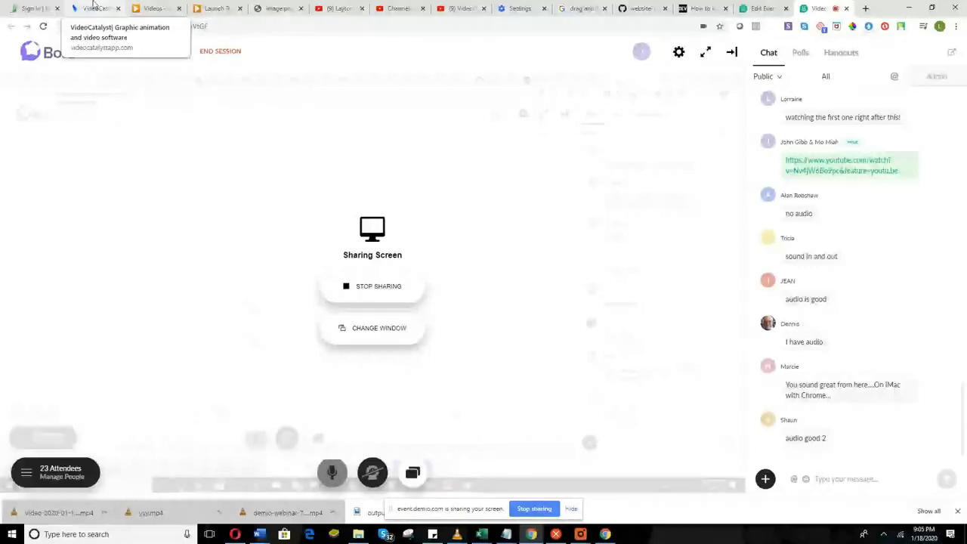
pyautogui.click(94, 9)
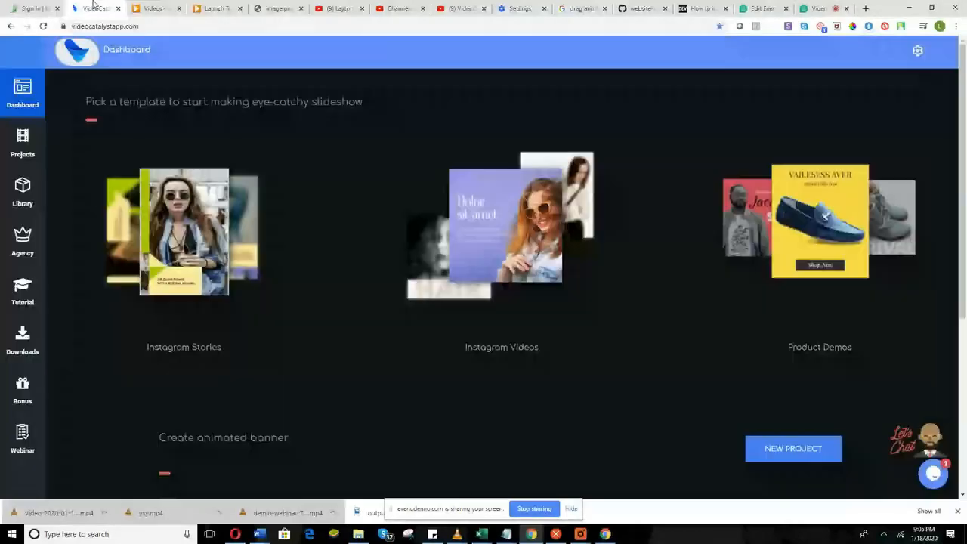
# Open Projects and scroll through saved slide projects such as GREAT, WORKOUT and CARDIO.
pyautogui.click(23, 151)
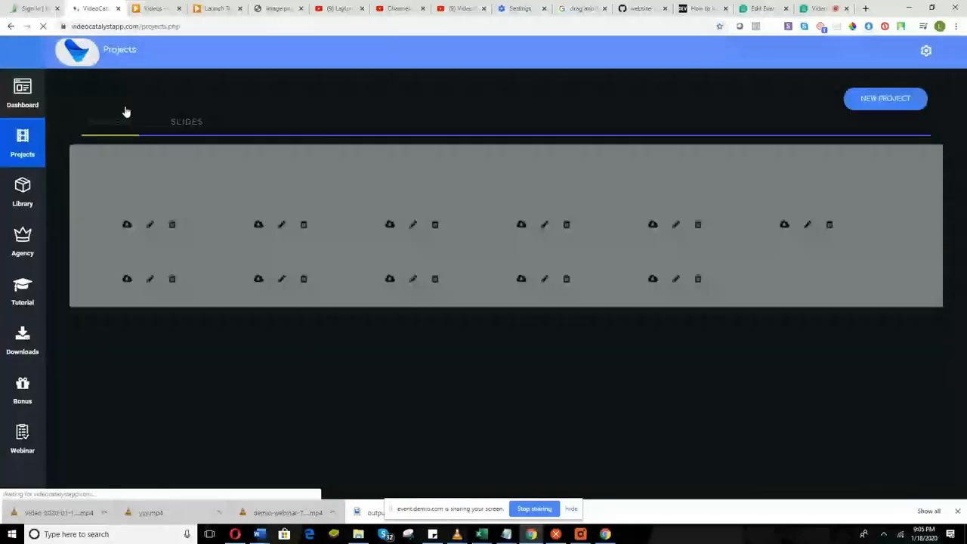
pyautogui.scroll(-2, 544, 376)
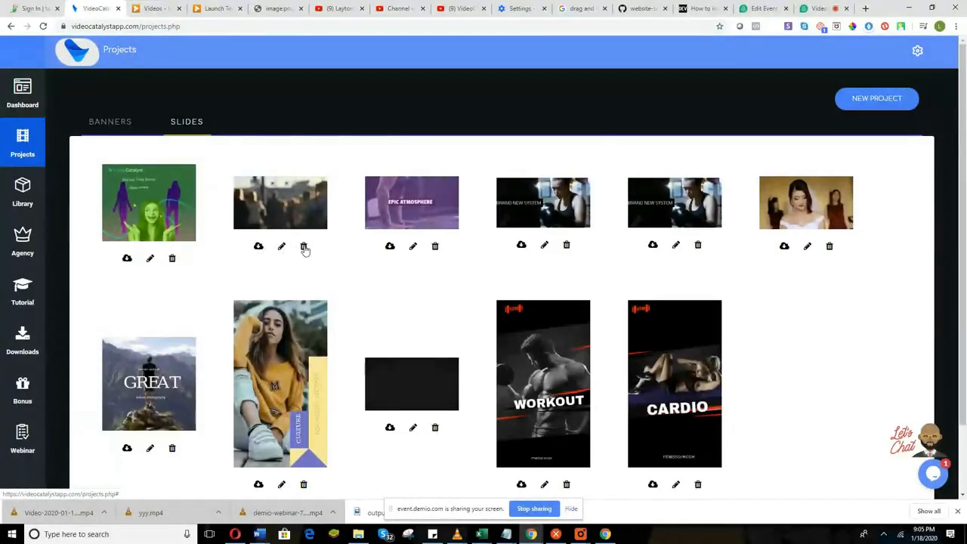
pyautogui.scroll(-2, 684, 327)
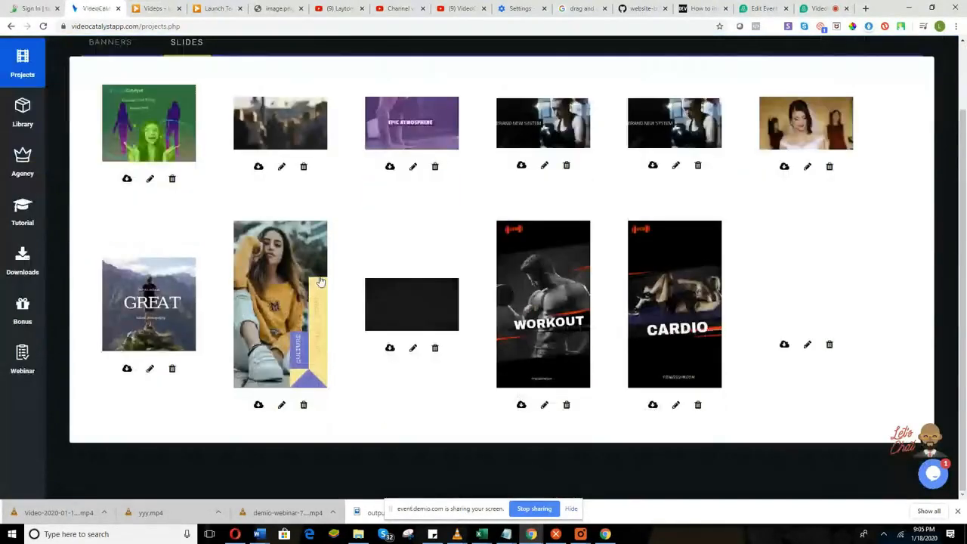
pyautogui.scroll(2, 320, 281)
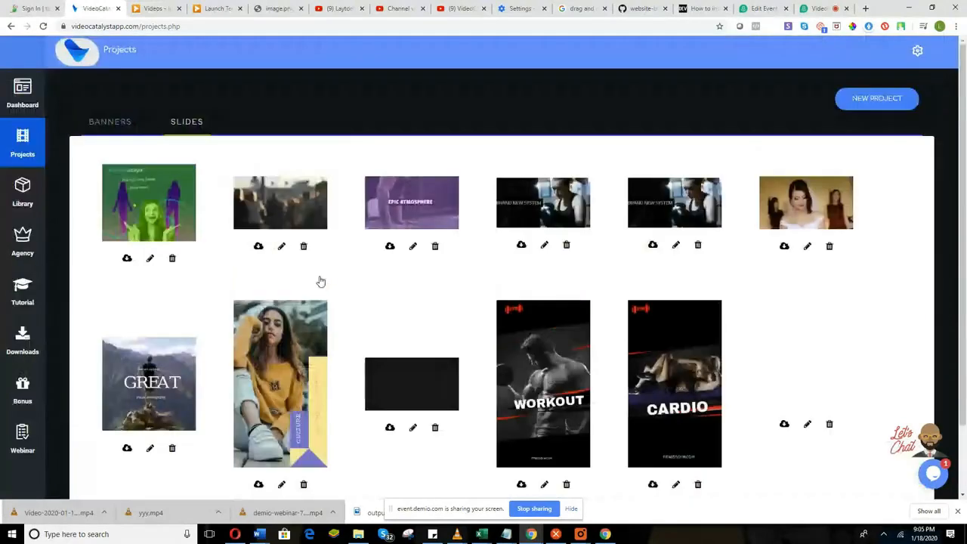
# Browse the Library's uploaded png and mp4 files, then open the Agency section.
pyautogui.click(27, 197)
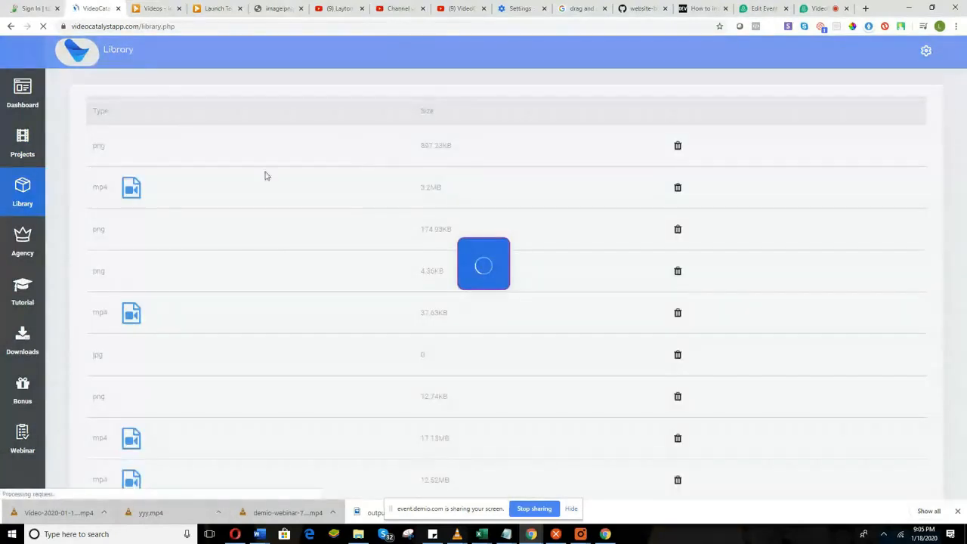
pyautogui.scroll(-5, 591, 327)
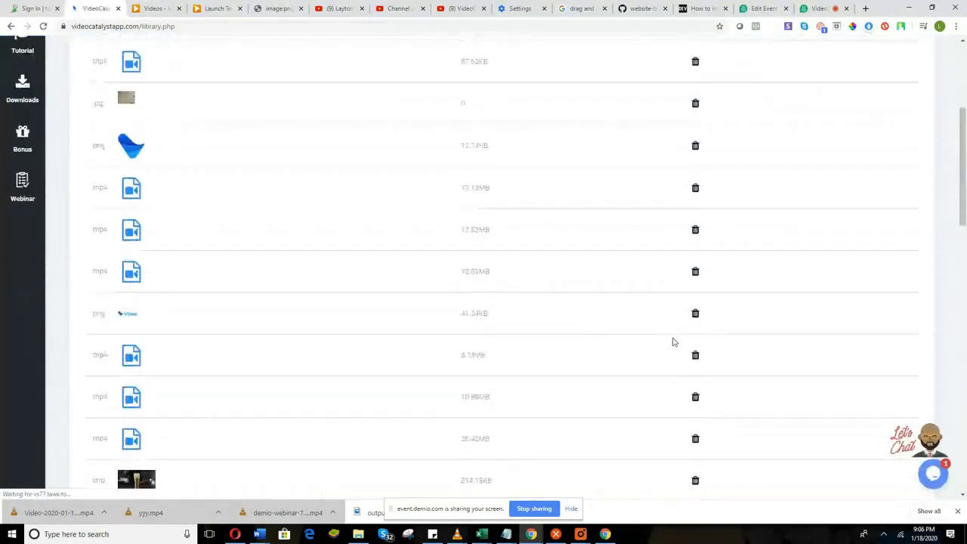
pyautogui.scroll(5, 674, 414)
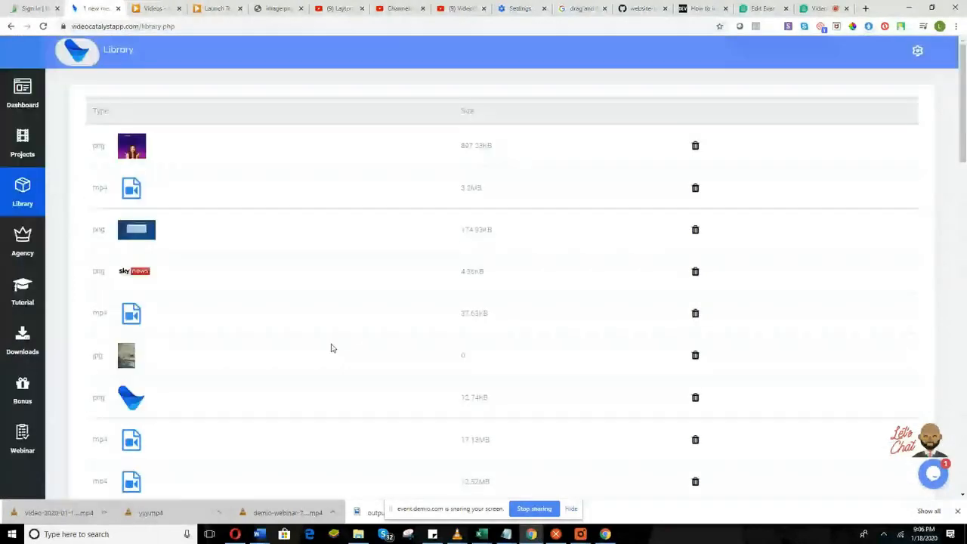
pyautogui.click(22, 240)
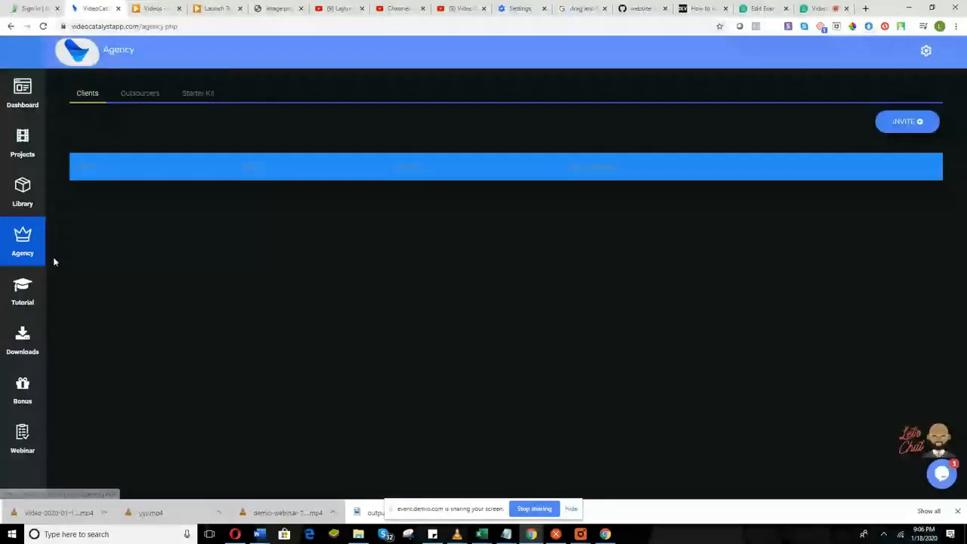
# Open the Agency Starter Kit, scroll its download list, then go to the Downloads page.
pyautogui.click(143, 101)
pyautogui.click(143, 102)
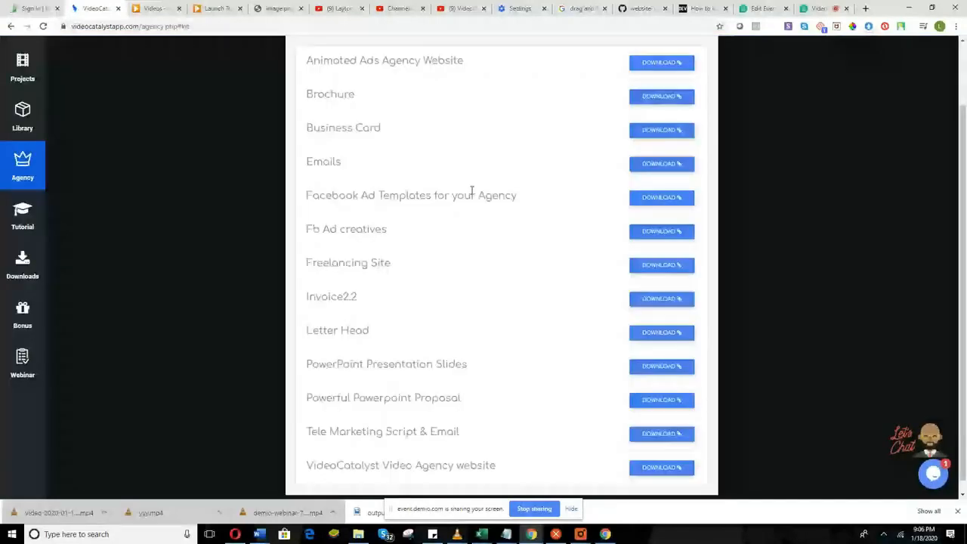
pyautogui.scroll(1, 477, 199)
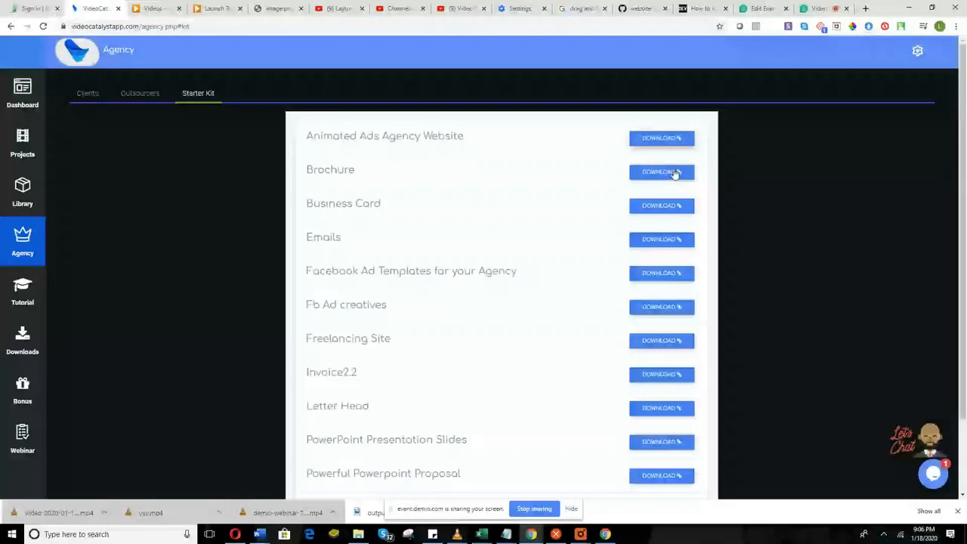
pyautogui.scroll(-1, 603, 259)
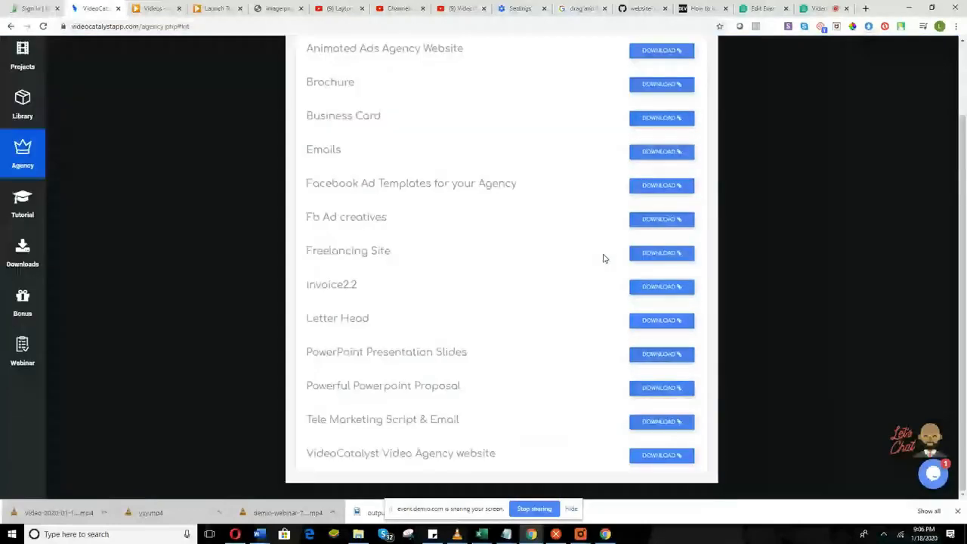
pyautogui.scroll(1, 603, 258)
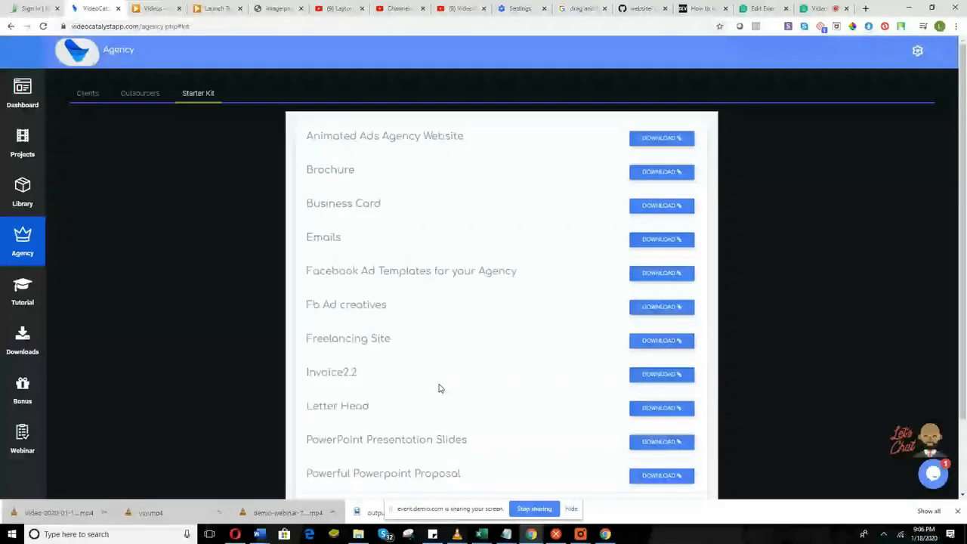
pyautogui.scroll(-1, 440, 388)
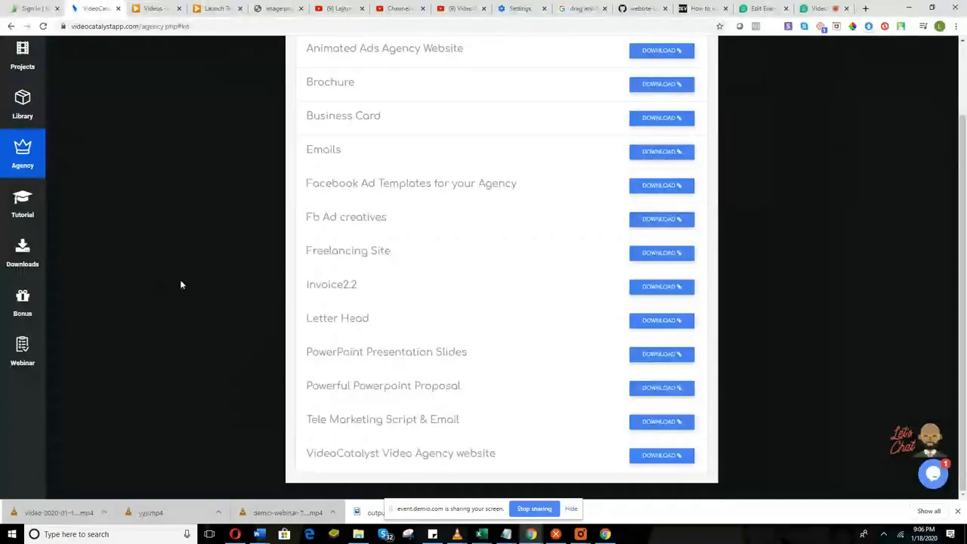
pyautogui.click(21, 258)
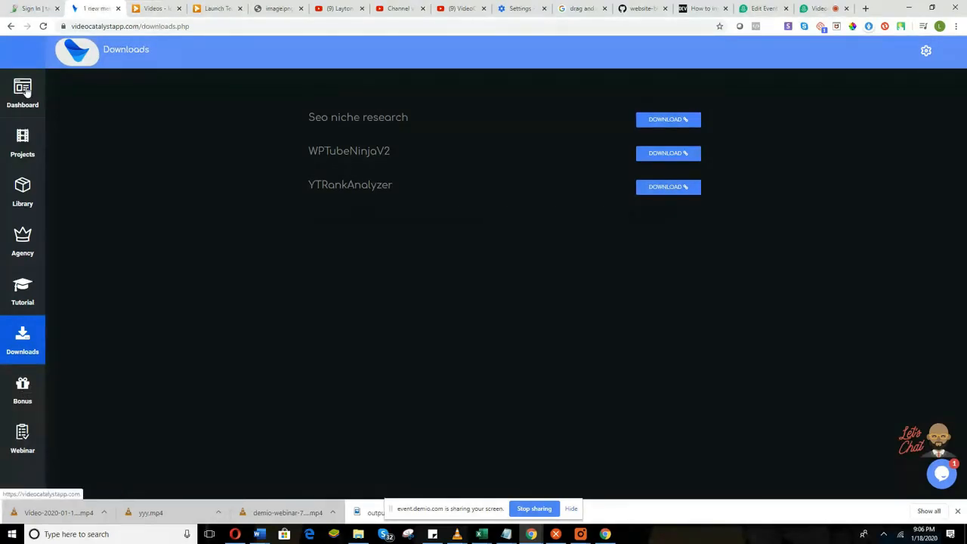
pyautogui.click(815, 8)
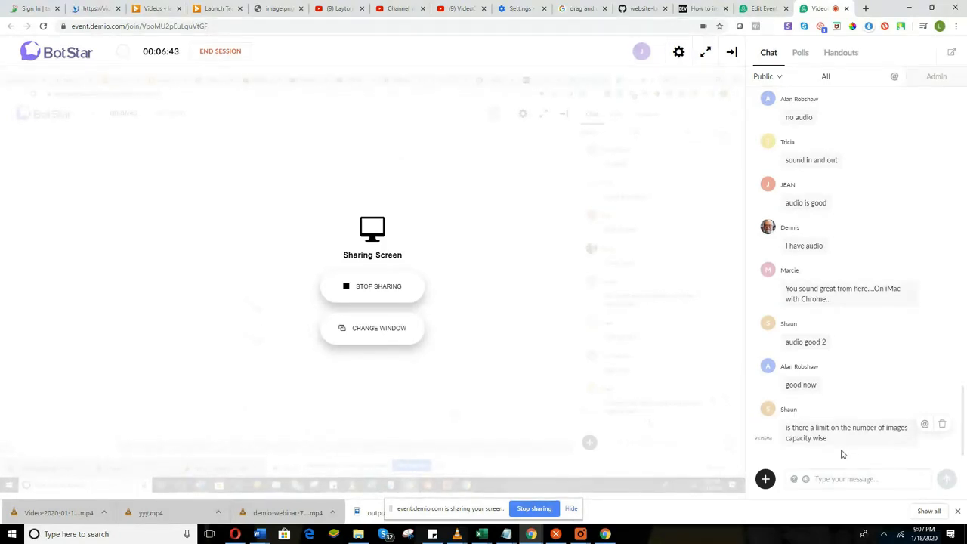
pyautogui.moveTo(657, 380)
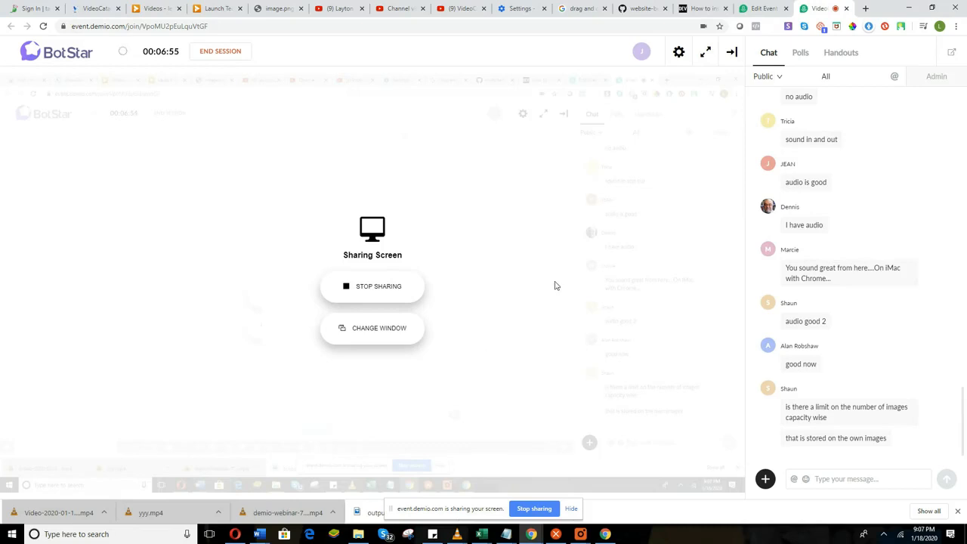
pyautogui.click(98, 9)
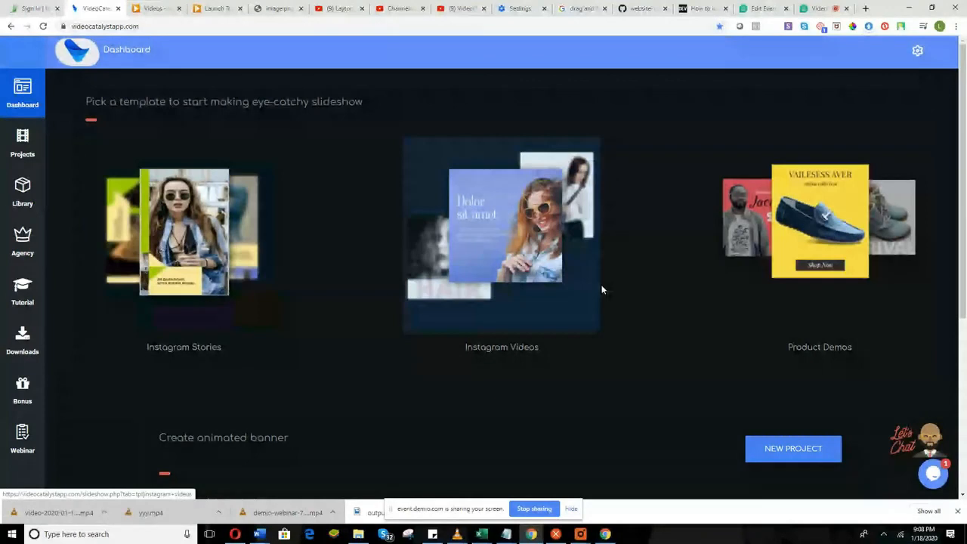
# Pick the Instagram Videos slideshow card, return to the dashboard, and start a NEW PROJECT.
pyautogui.scroll(-3, 529, 310)
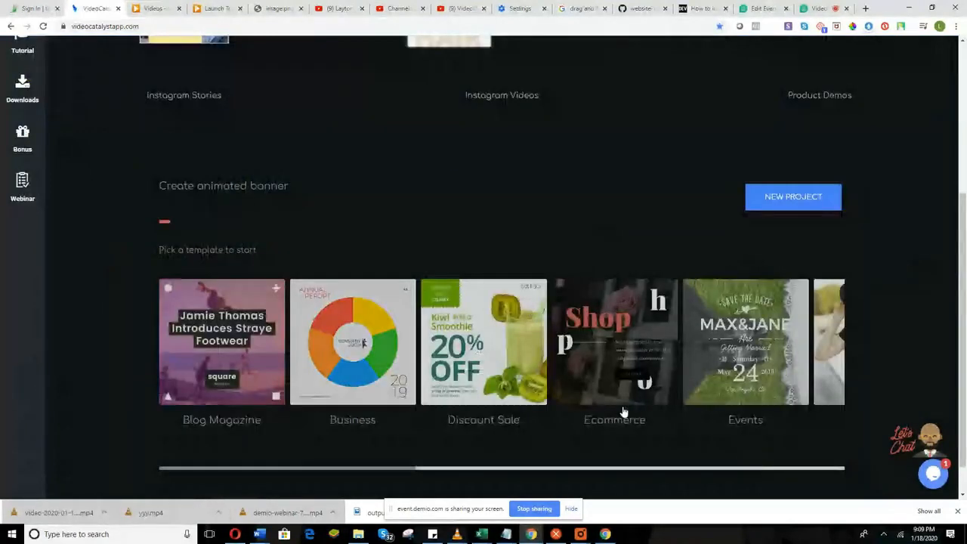
pyautogui.scroll(2, 625, 409)
pyautogui.scroll(1, 623, 406)
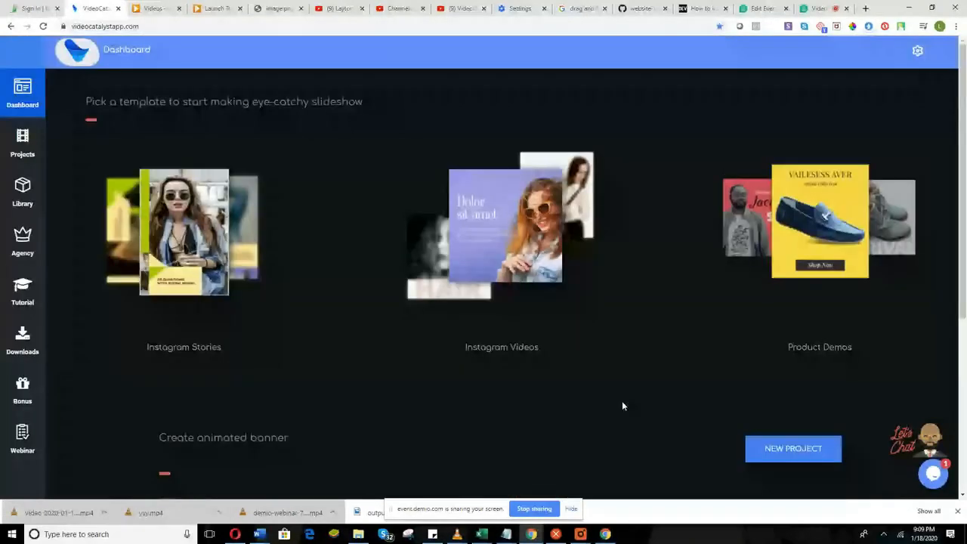
pyautogui.click(490, 244)
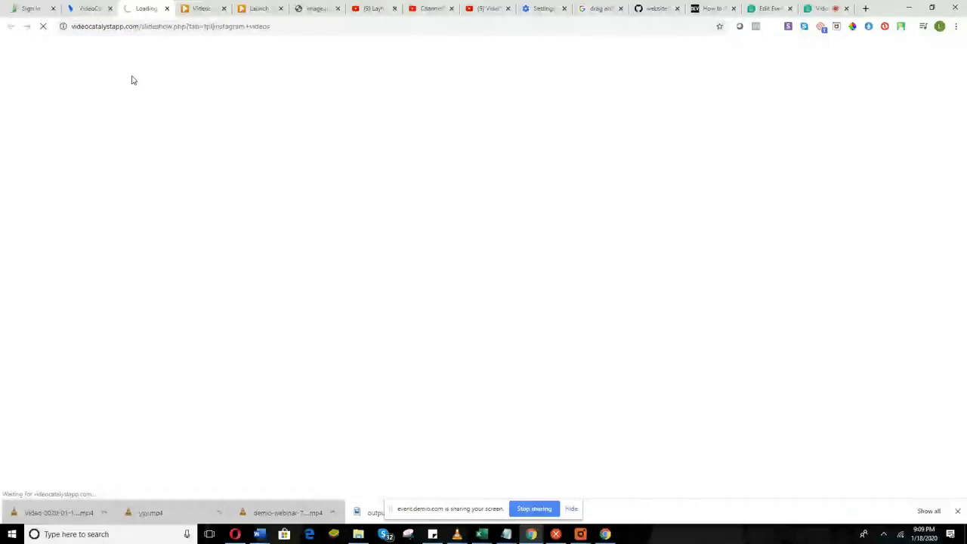
pyautogui.click(89, 8)
pyautogui.scroll(-3, 562, 395)
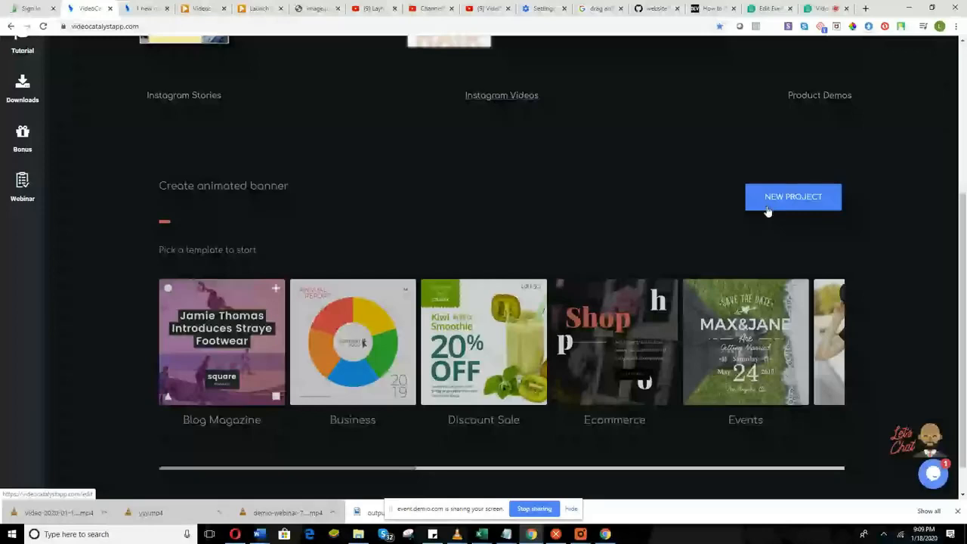
pyautogui.click(819, 212)
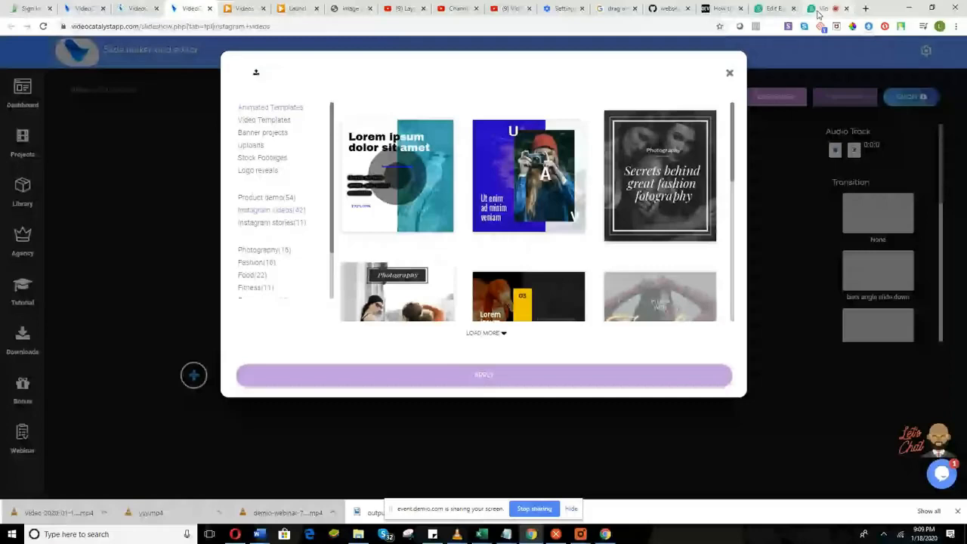
pyautogui.click(817, 9)
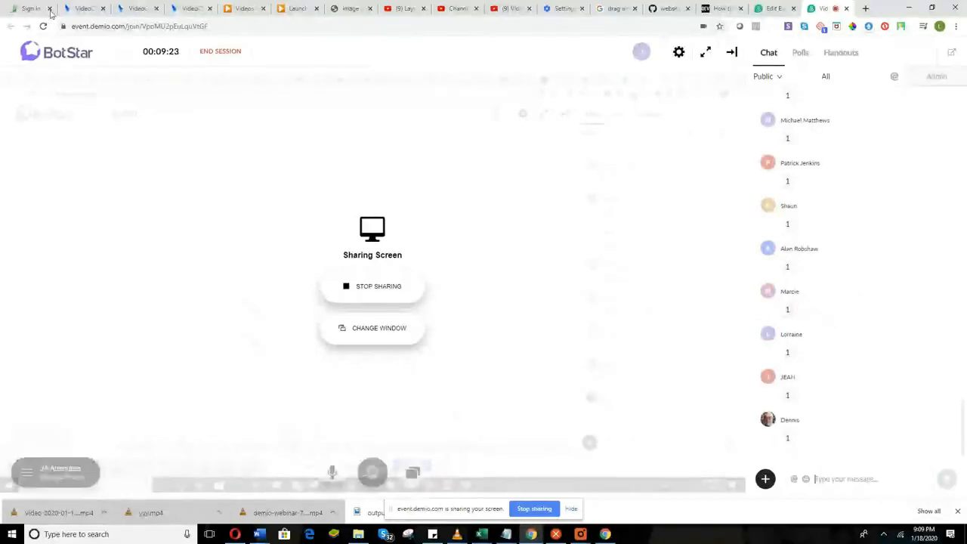
pyautogui.click(140, 6)
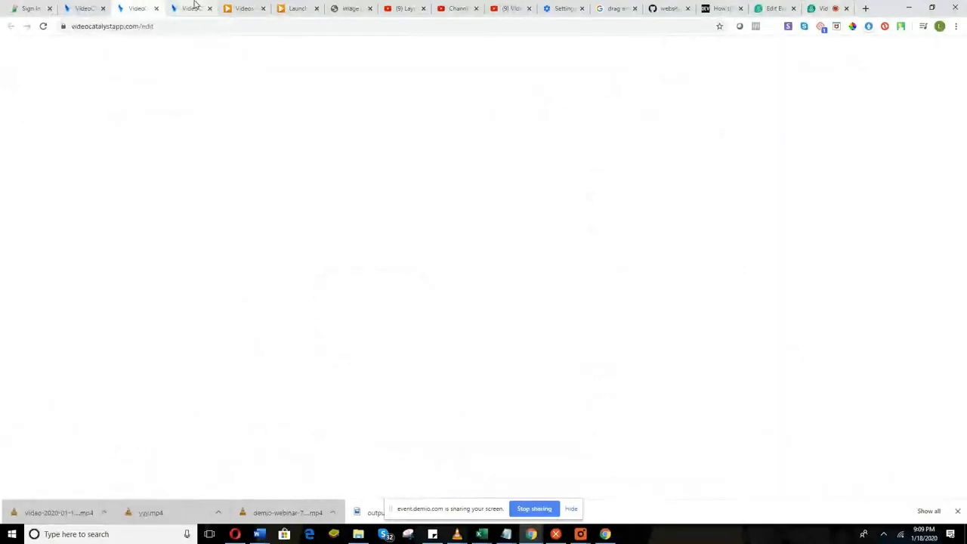
pyautogui.click(194, 6)
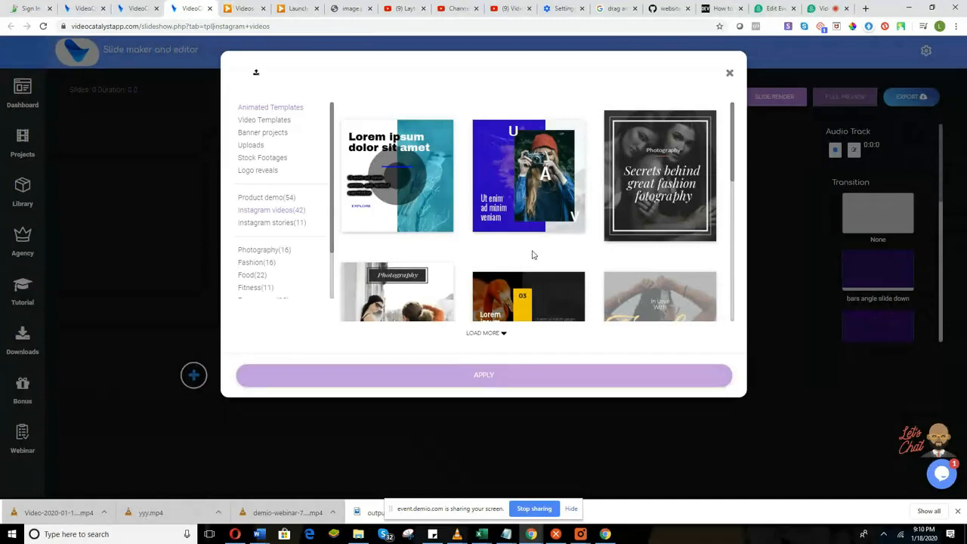
# Open the Instagram video templates and browse the grid: Body Detox Plan, Hungry?, Smoothie Recipes, Super Foods.
pyautogui.moveTo(521, 189)
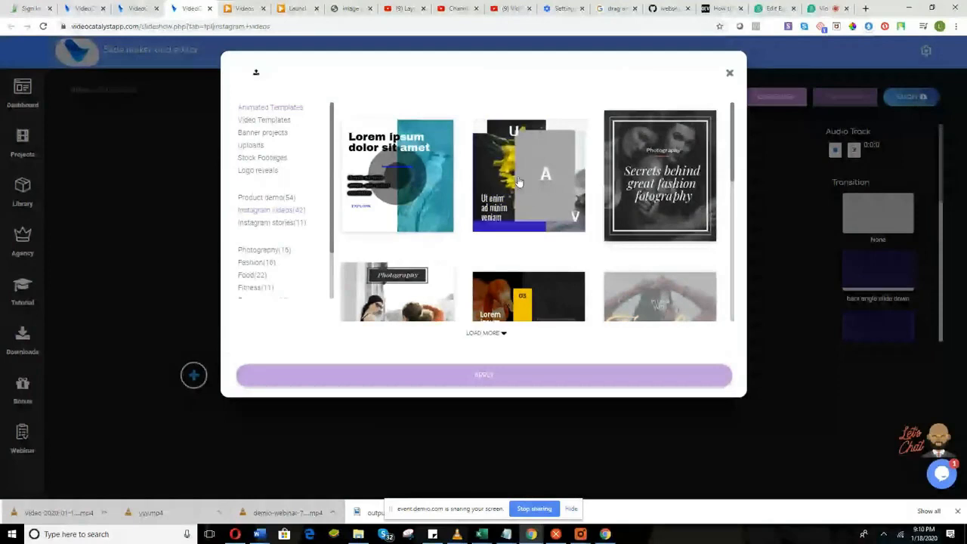
pyautogui.moveTo(629, 209)
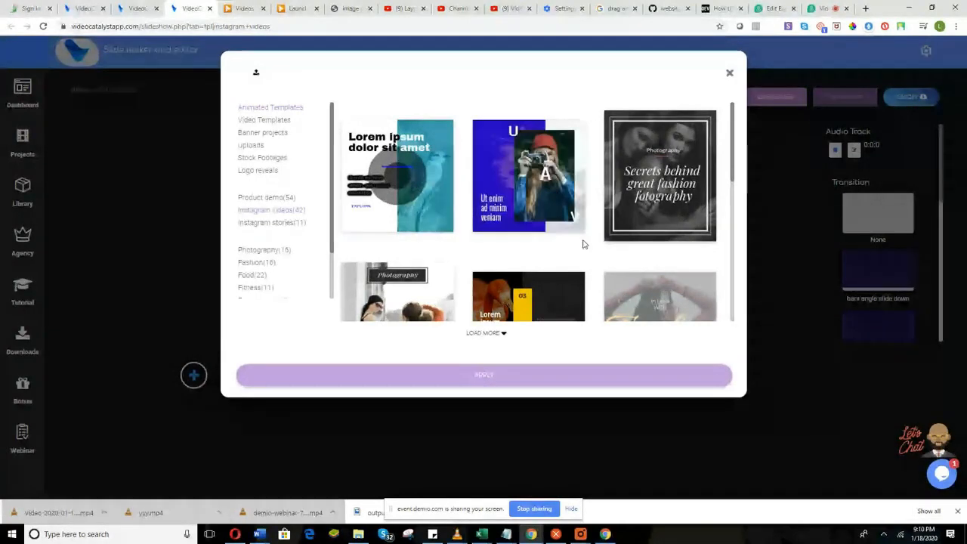
pyautogui.scroll(-5, 562, 268)
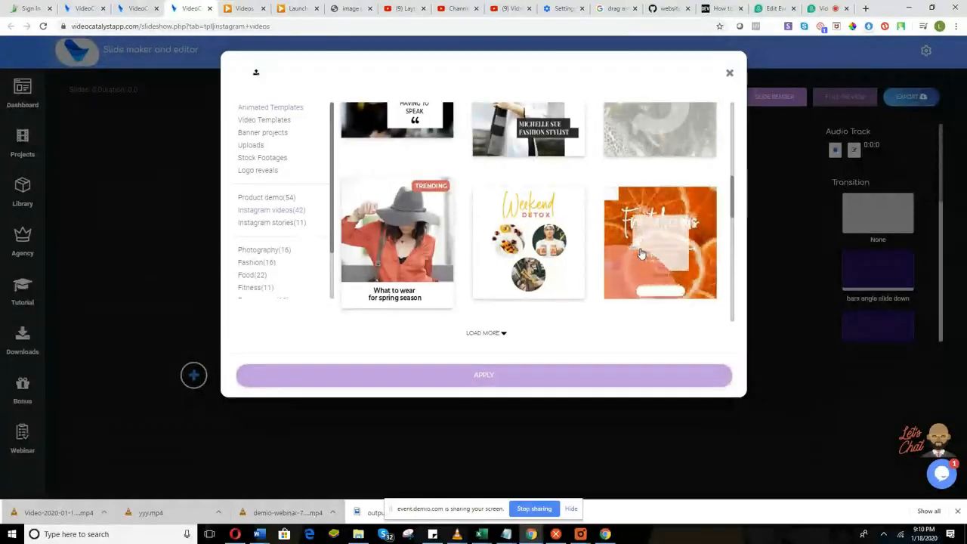
pyautogui.scroll(-2, 637, 252)
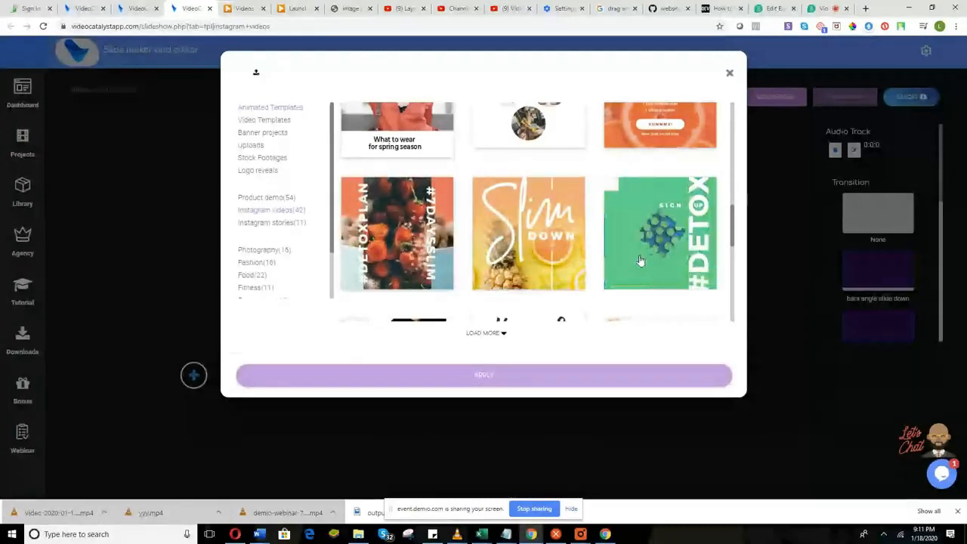
pyautogui.scroll(-1, 638, 261)
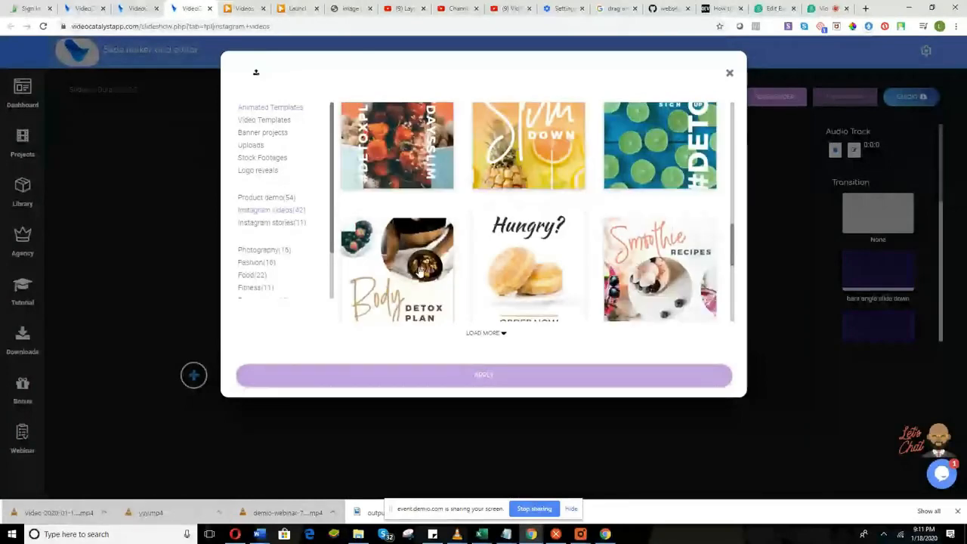
pyautogui.scroll(-3, 566, 265)
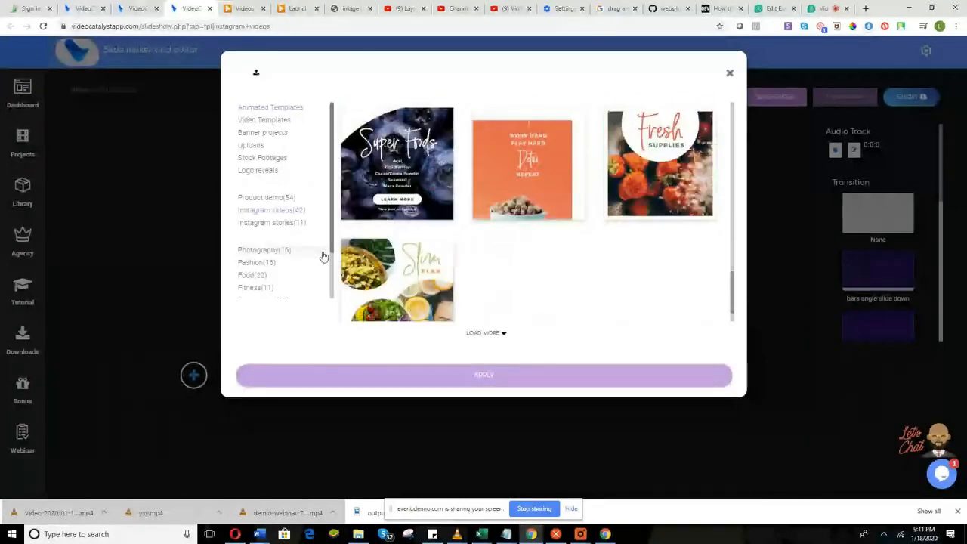
pyautogui.scroll(2, 378, 300)
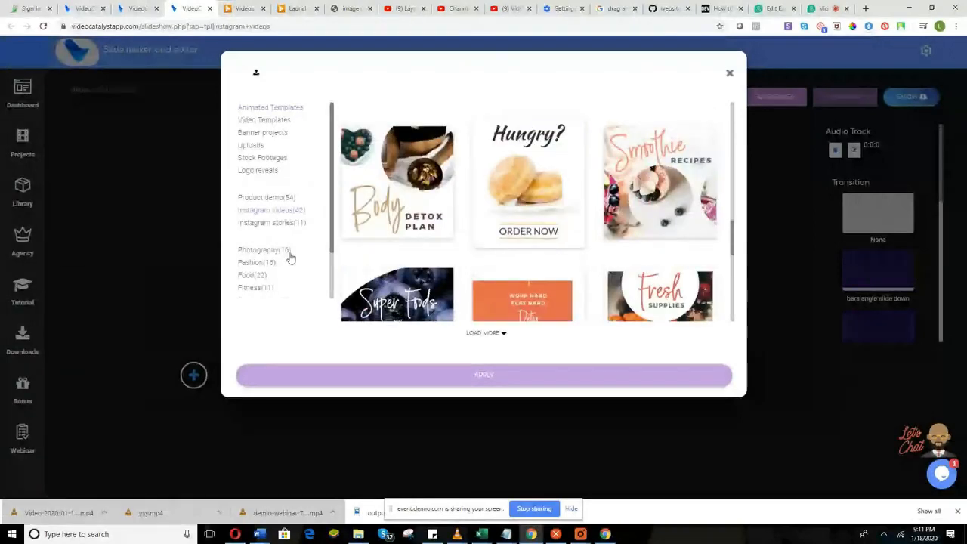
pyautogui.scroll(-1, 290, 259)
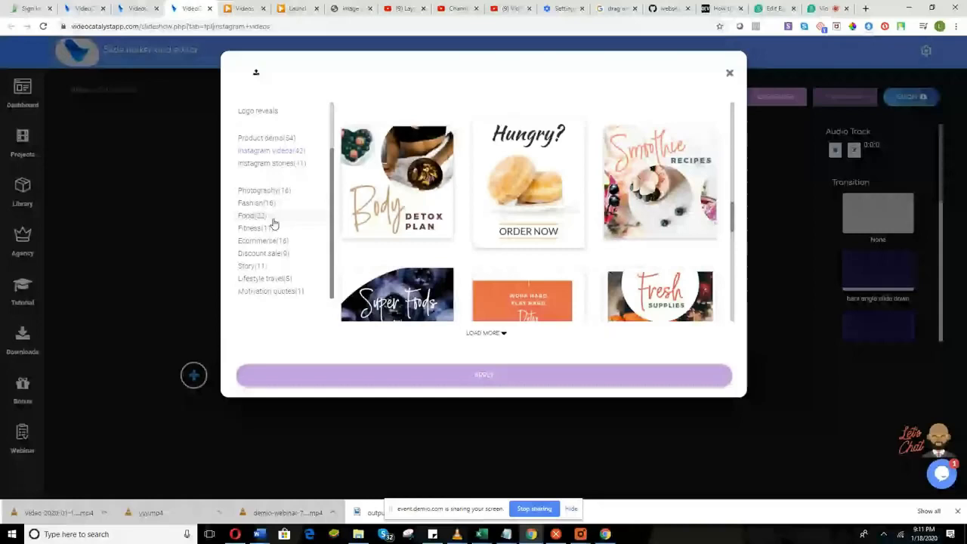
pyautogui.scroll(-2, 450, 255)
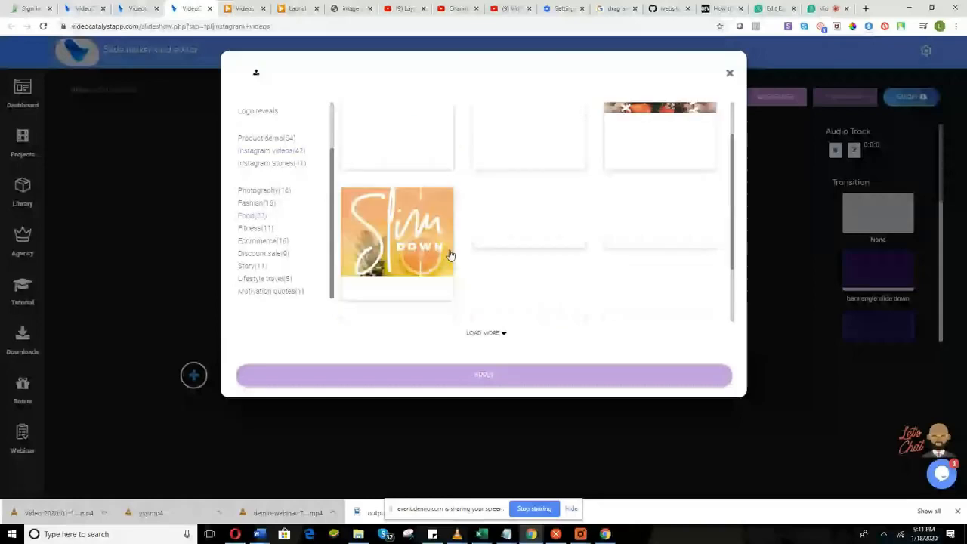
# Apply the Discount sale templates, adding nine slides including Mid Season Sale 50% Off.
pyautogui.click(272, 259)
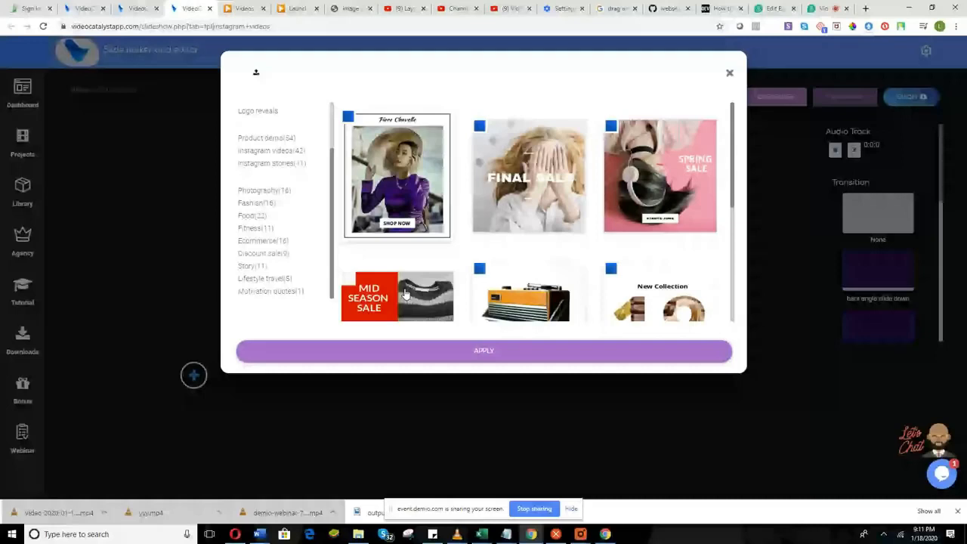
pyautogui.scroll(-2, 415, 279)
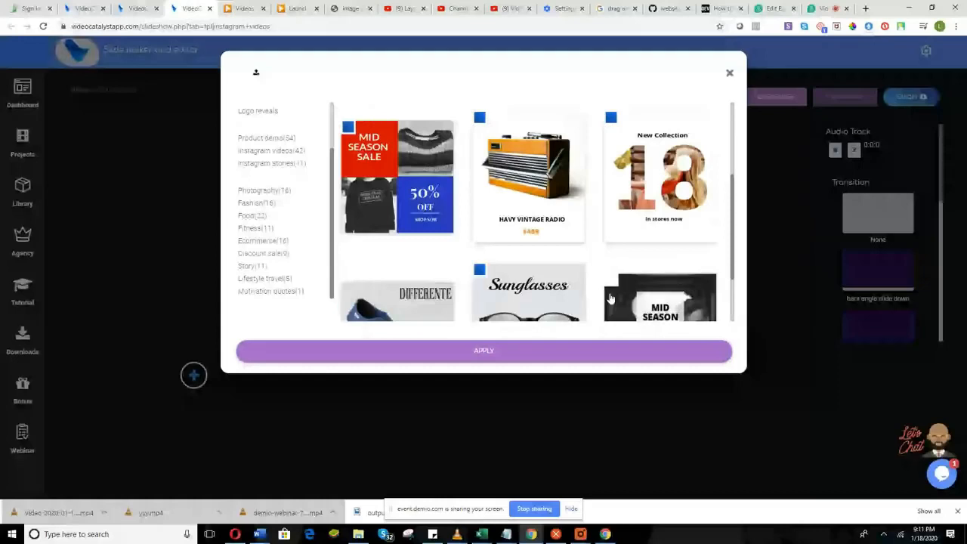
pyautogui.click(484, 351)
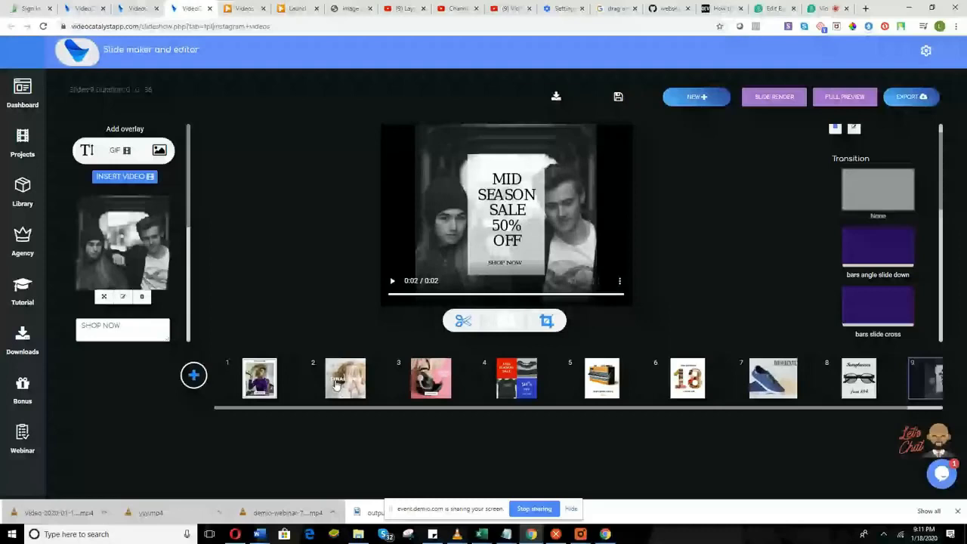
# Reorder slides: Final Sale to position 4, pink Spring further along, 18 slide first, then save.
pyautogui.moveTo(337, 386); pyautogui.dragTo(516, 383)
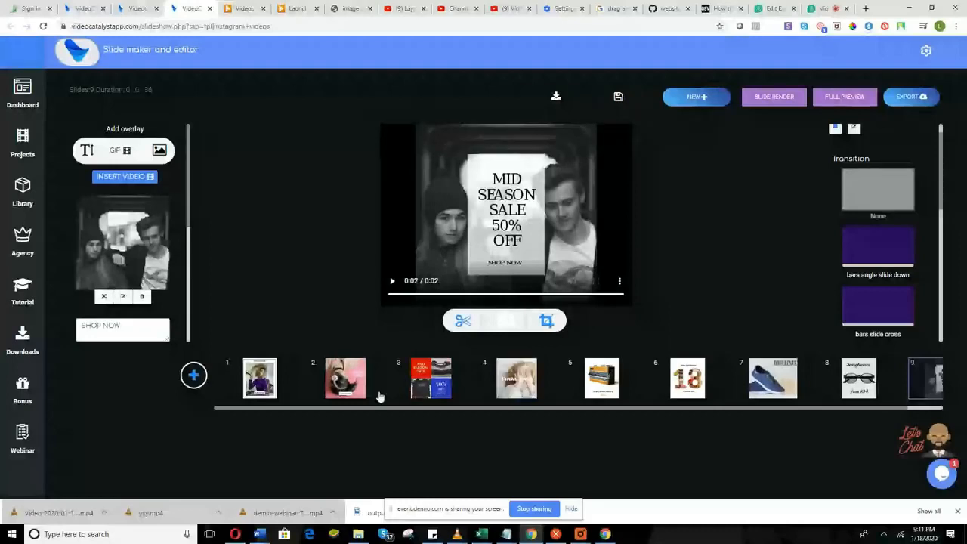
pyautogui.moveTo(361, 386); pyautogui.dragTo(719, 390)
pyautogui.moveTo(602, 379); pyautogui.dragTo(430, 377)
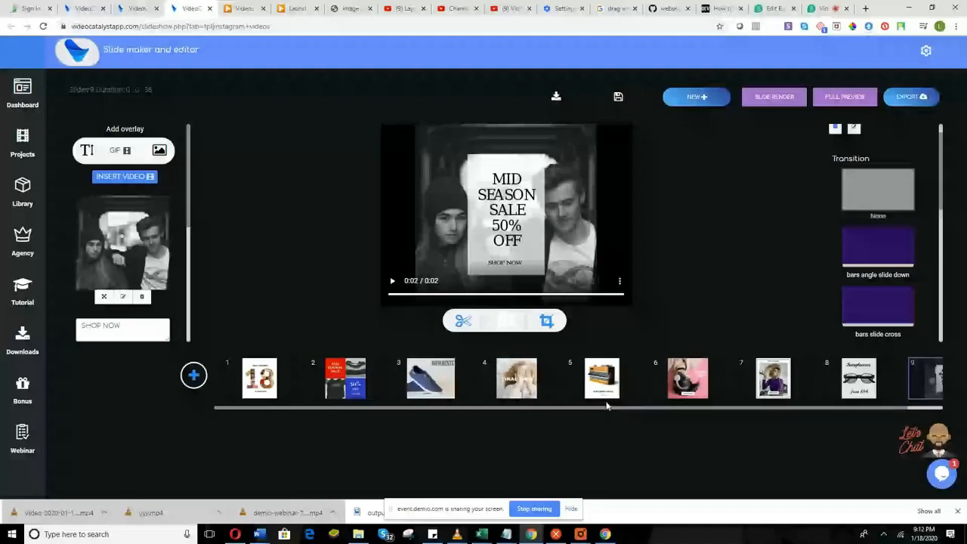
pyautogui.moveTo(606, 405)
pyautogui.mouseDown()
pyautogui.moveTo(784, 418)
pyautogui.moveTo(615, 389)
pyautogui.mouseUp()
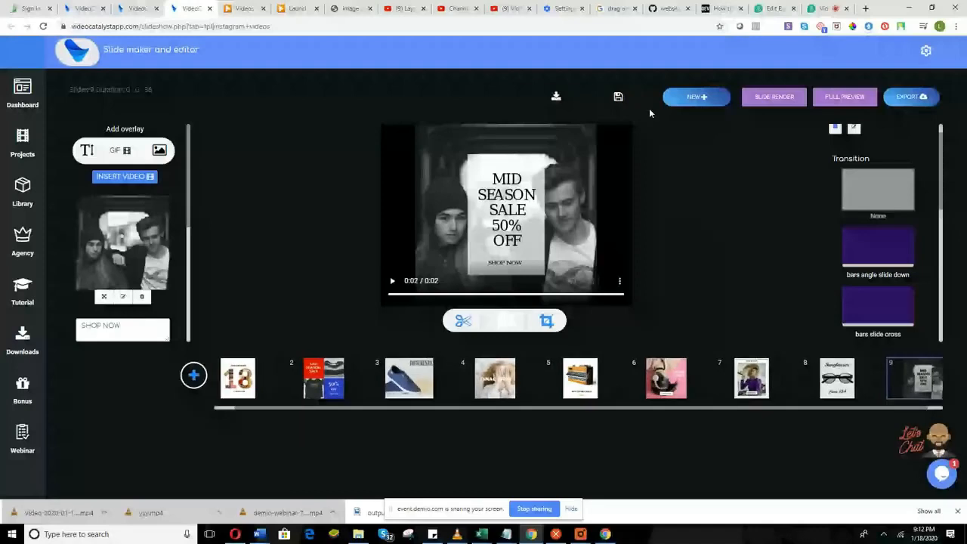
pyautogui.click(618, 97)
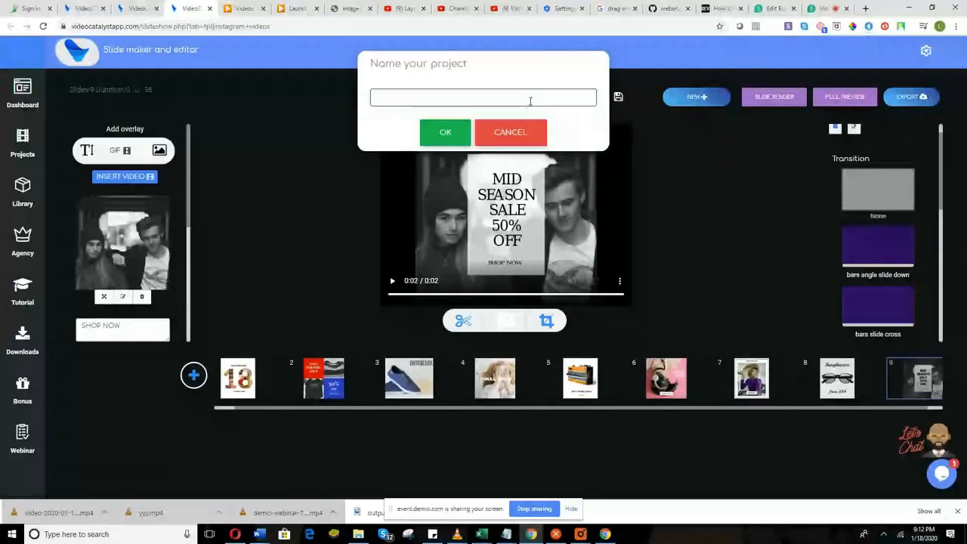
# Name the project 'Training webby' and start the full slideshow preview.
pyautogui.write('Training webby')
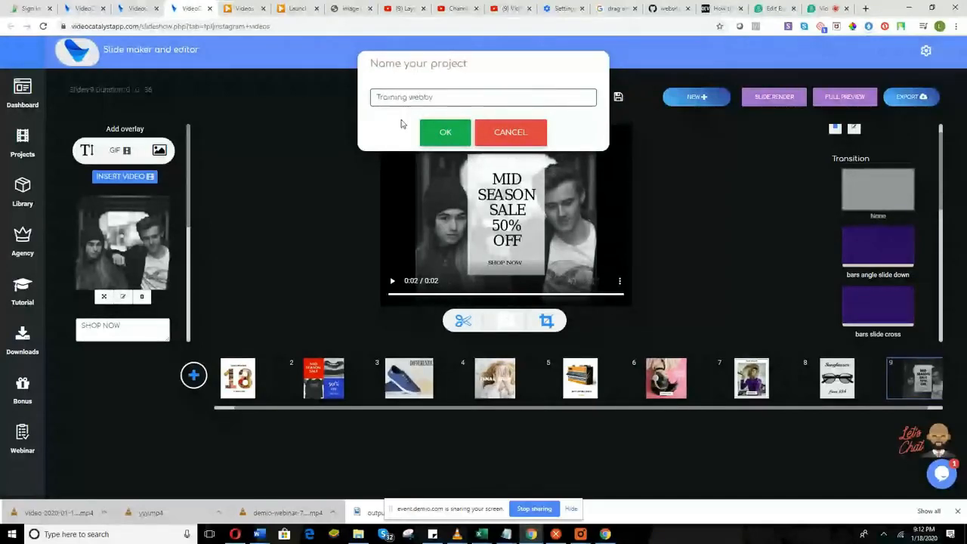
pyautogui.click(445, 132)
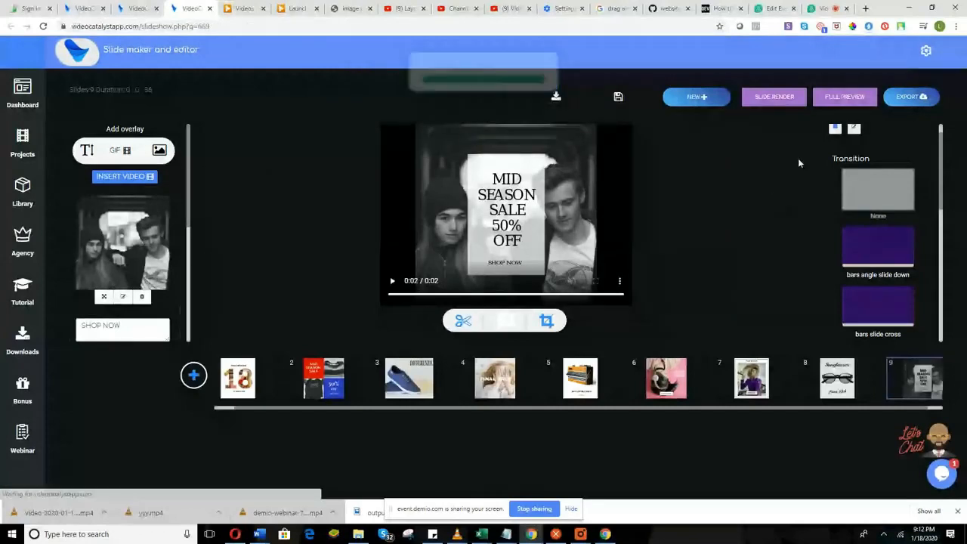
pyautogui.click(844, 96)
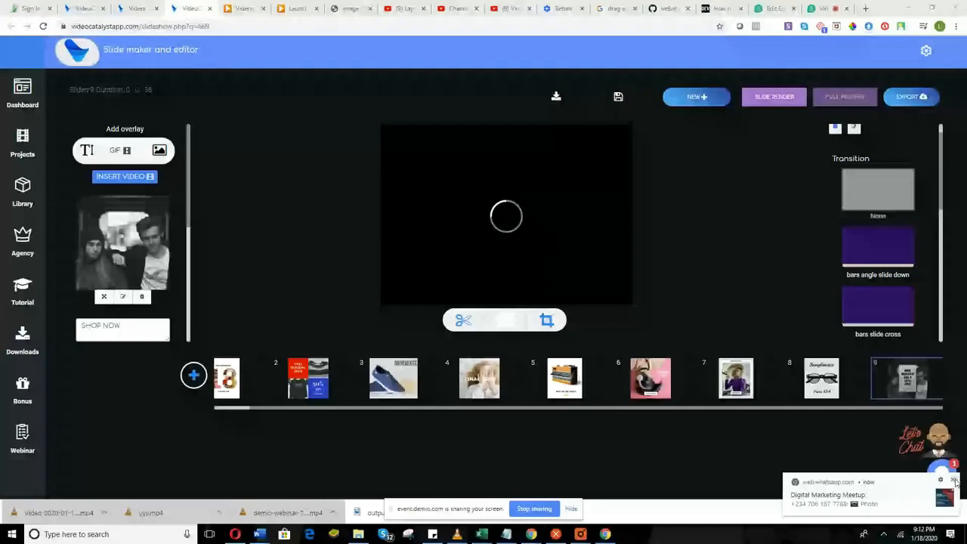
# Dismiss the message notification and let the full preview load, checking the overlay panel.
pyautogui.click(954, 481)
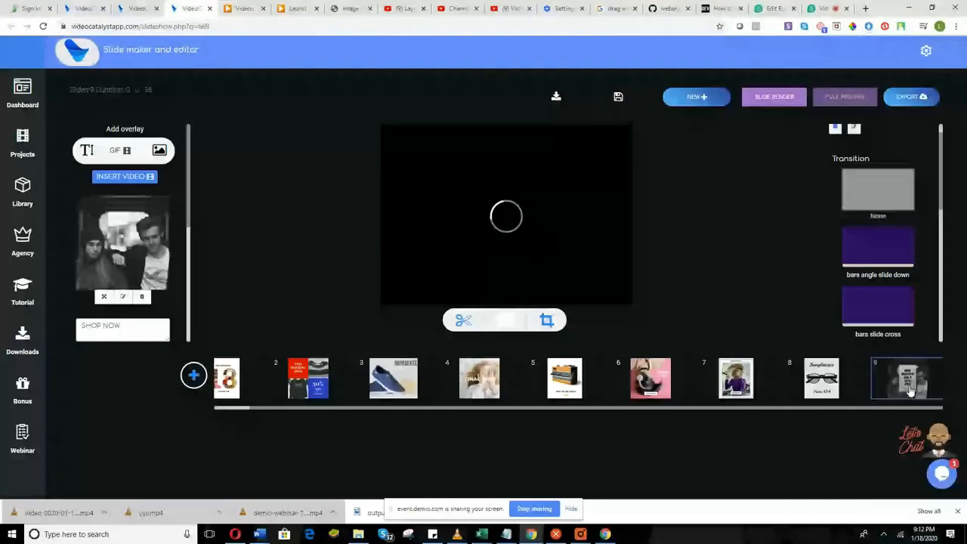
pyautogui.scroll(-2, 130, 230)
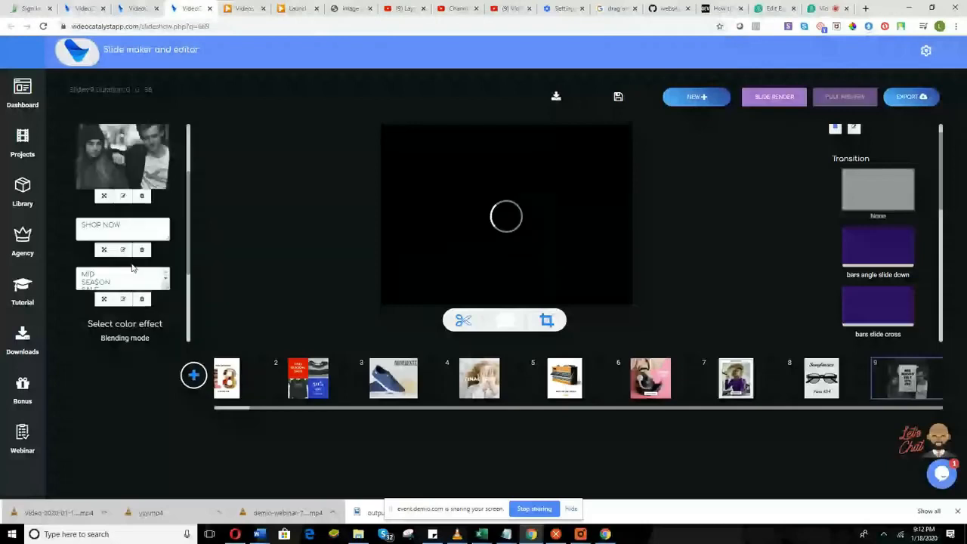
pyautogui.scroll(2, 134, 197)
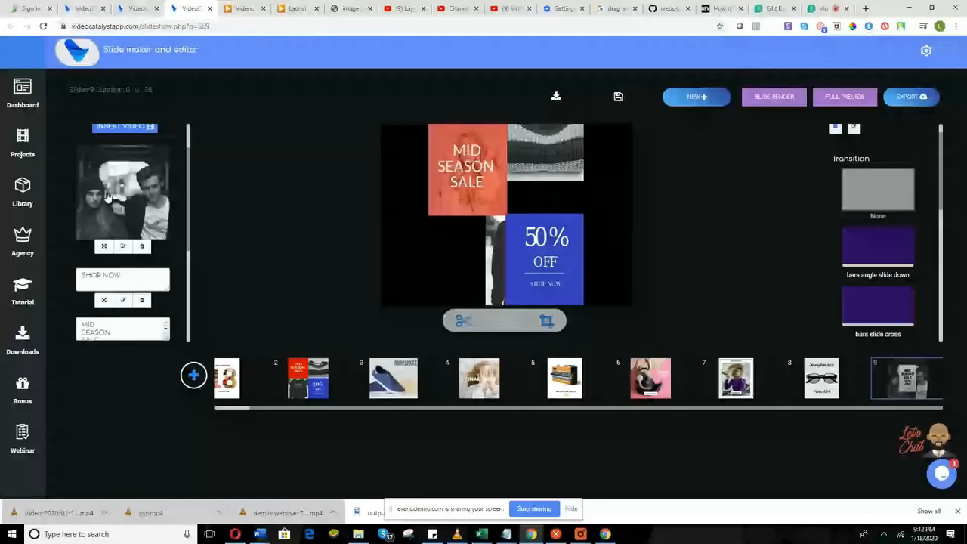
pyautogui.click(123, 246)
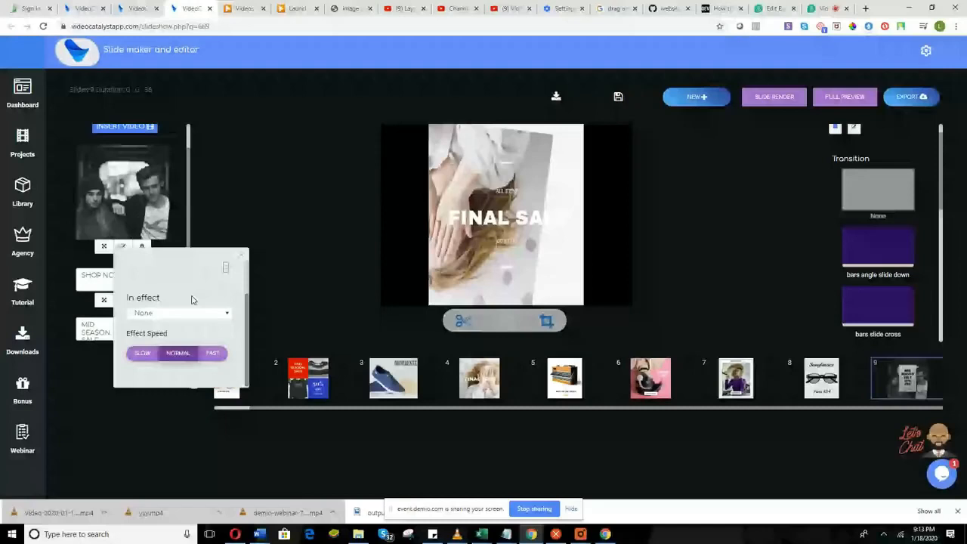
pyautogui.scroll(1, 225, 316)
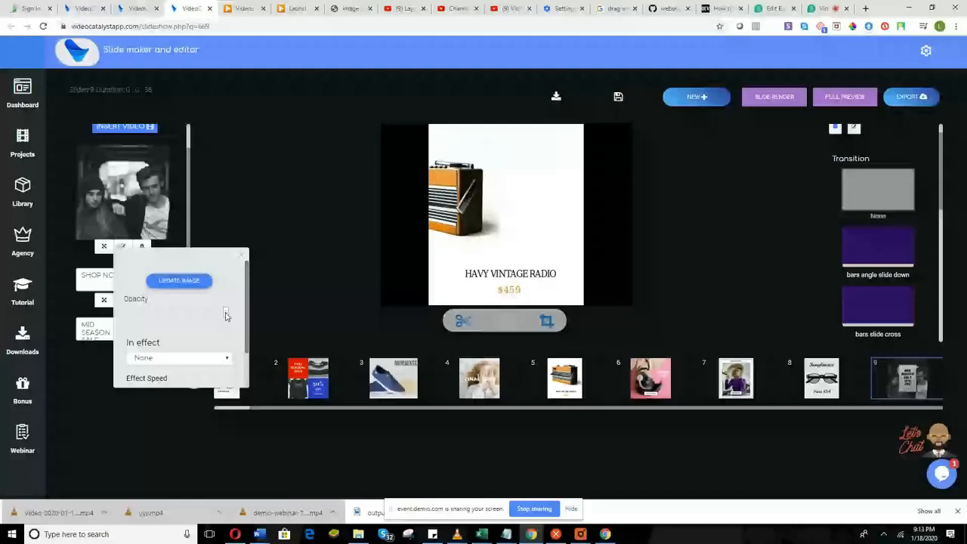
pyautogui.scroll(-1, 225, 315)
pyautogui.click(211, 311)
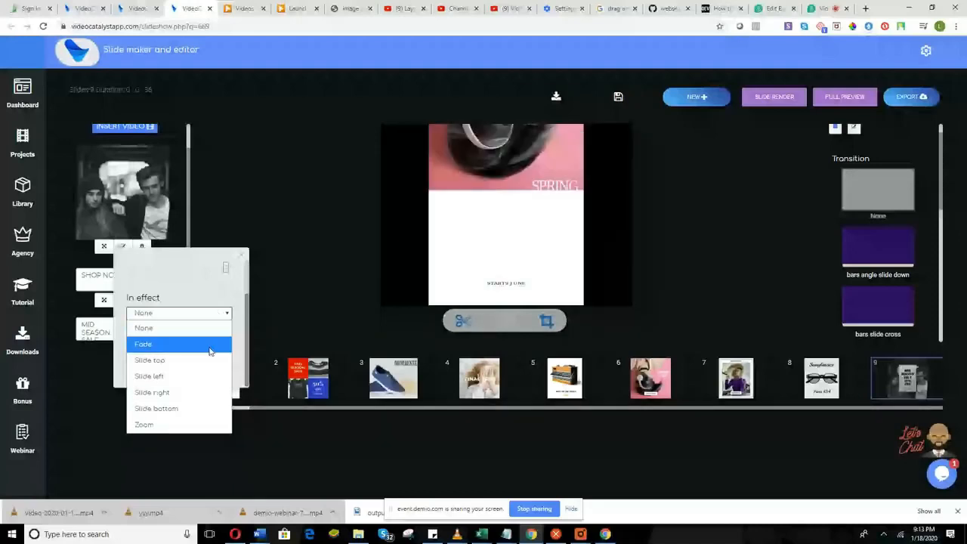
pyautogui.click(209, 347)
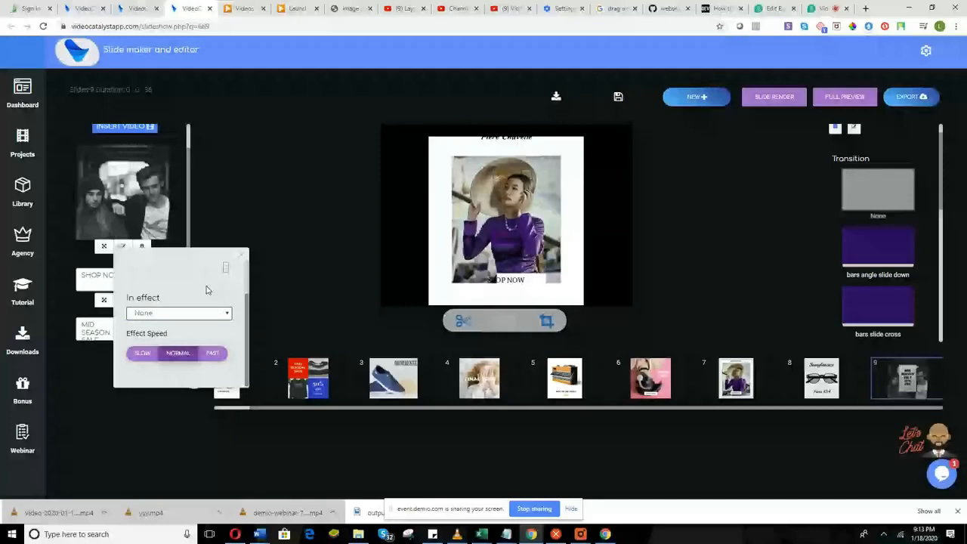
pyautogui.click(145, 361)
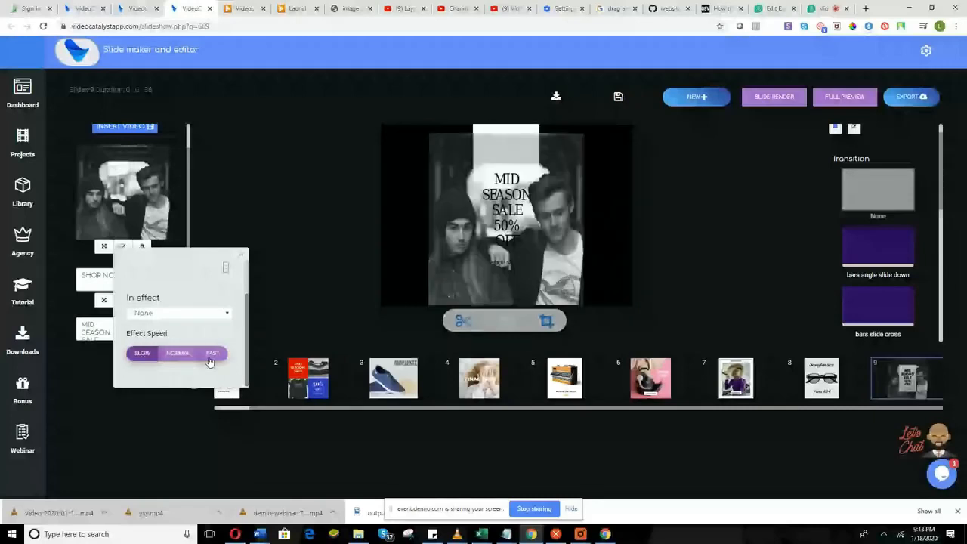
pyautogui.click(179, 355)
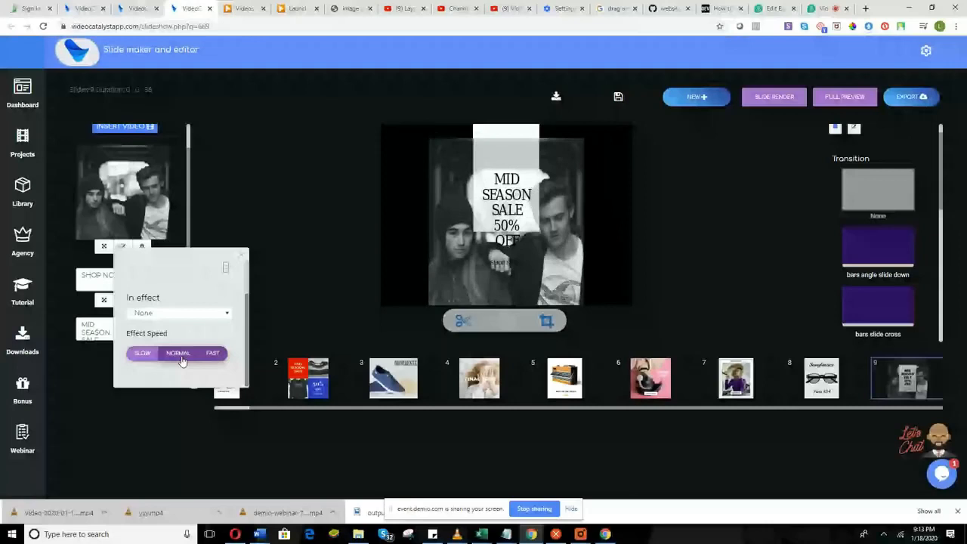
pyautogui.scroll(1, 212, 306)
pyautogui.click(241, 255)
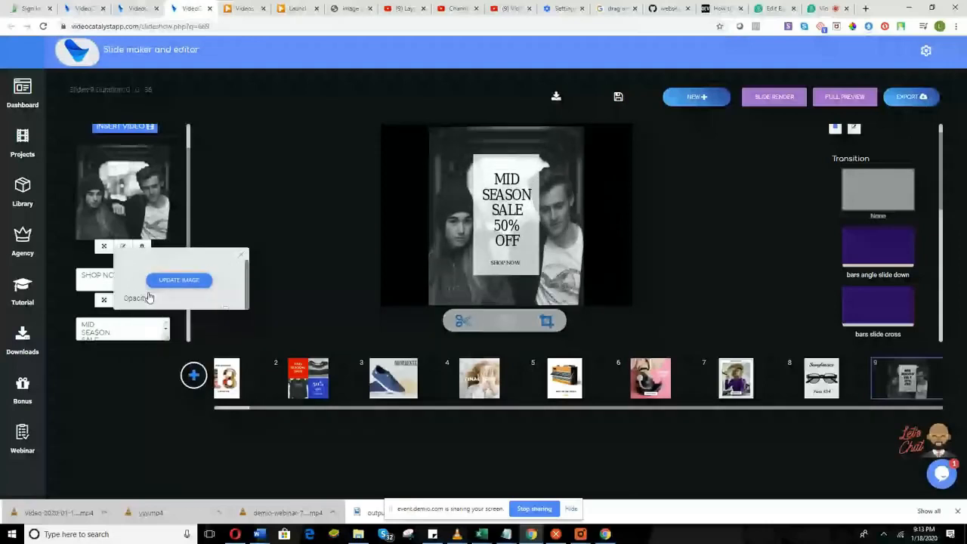
pyautogui.tripleClick(119, 281)
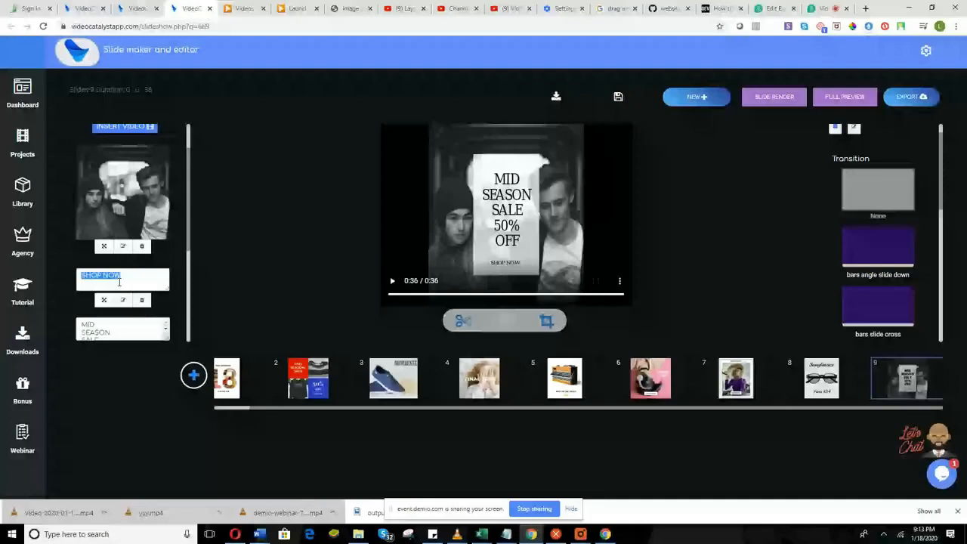
# Replace the SHOP NOW caption with 'yiycvh' and delete the MID SEASON SALE text overlay.
pyautogui.write('yiycvh')
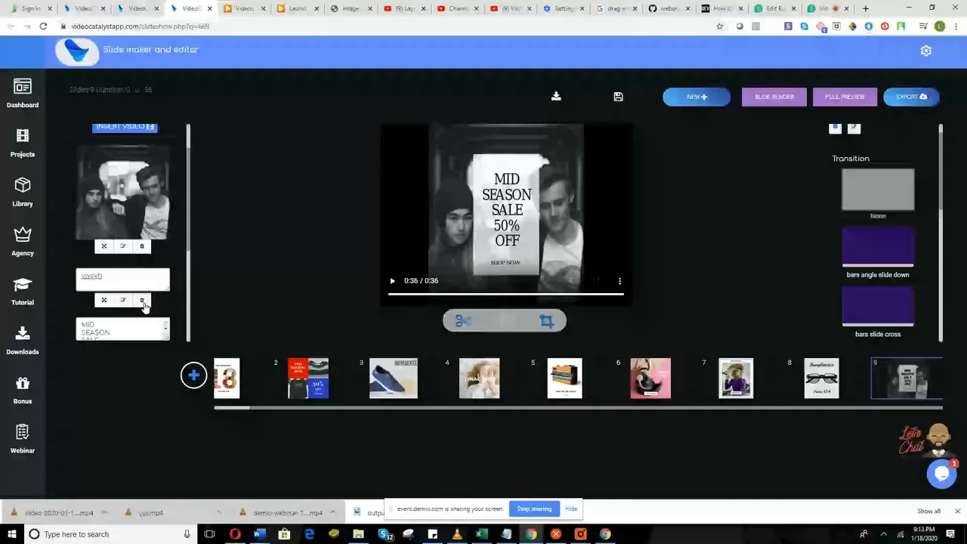
pyautogui.click(143, 301)
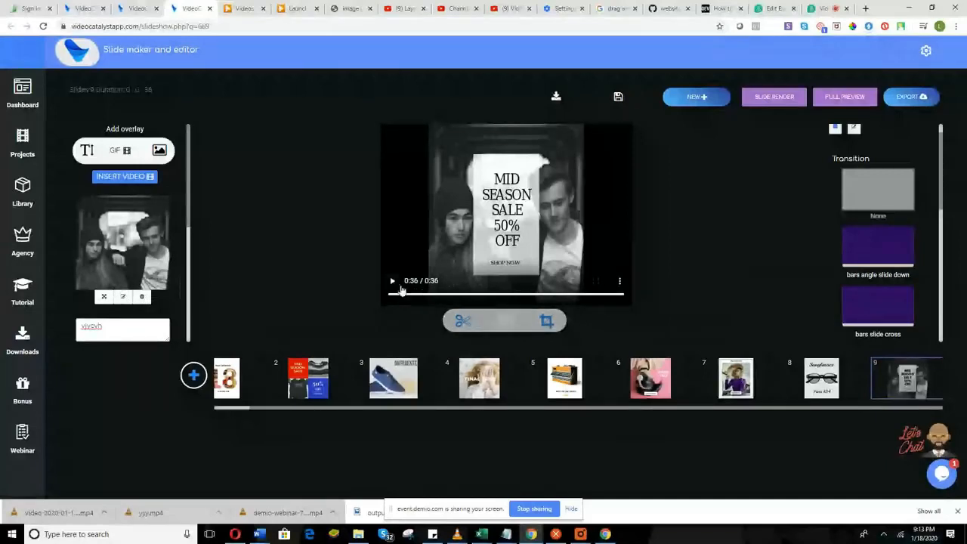
pyautogui.scroll(1, 783, 213)
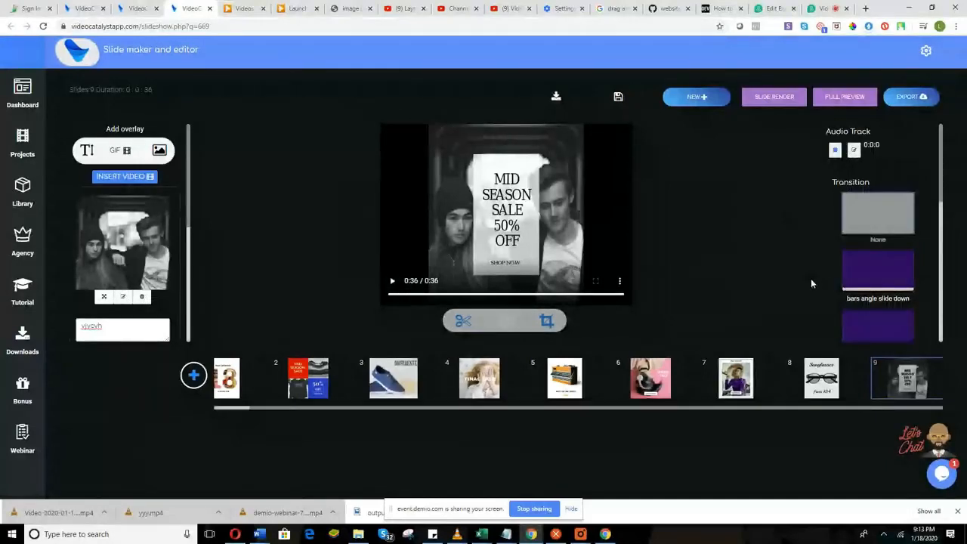
# Open the music library and preview tracks in the Cinematic and Hiphop categories, including cjthe documentary.
pyautogui.click(850, 154)
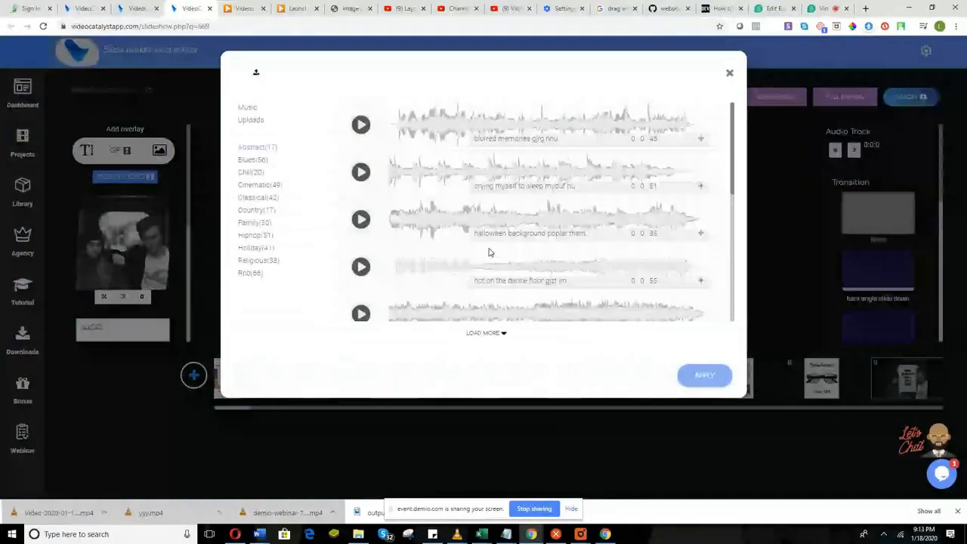
pyautogui.click(256, 74)
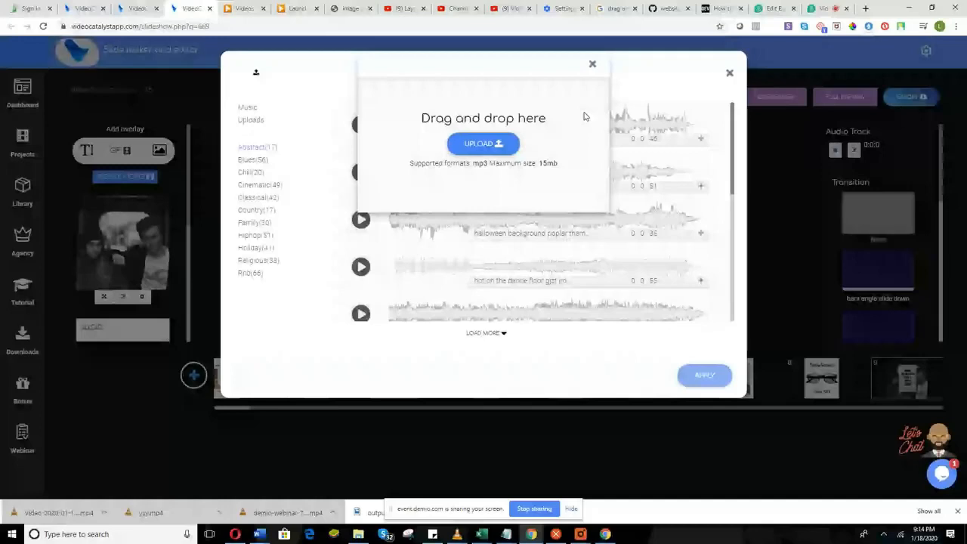
pyautogui.click(592, 65)
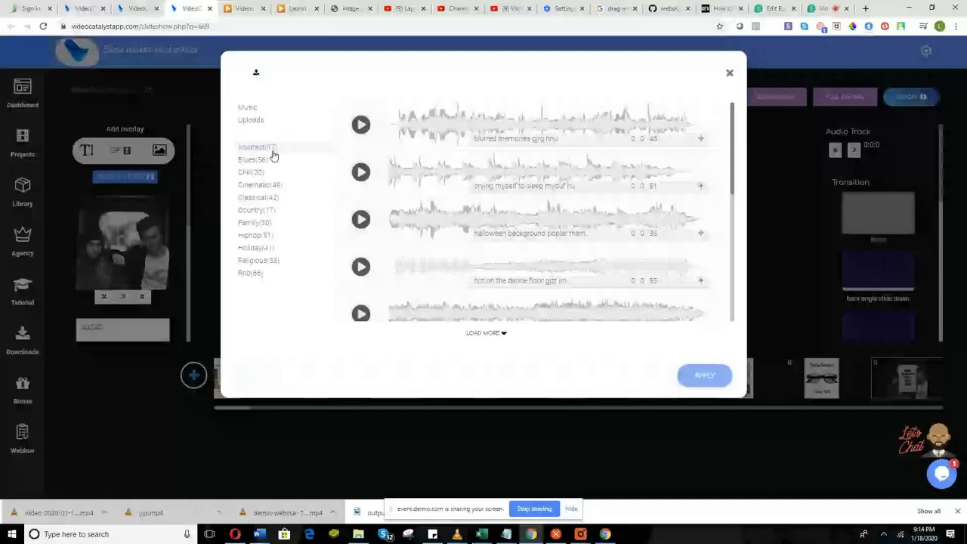
pyautogui.doubleClick(257, 184)
pyautogui.click(280, 238)
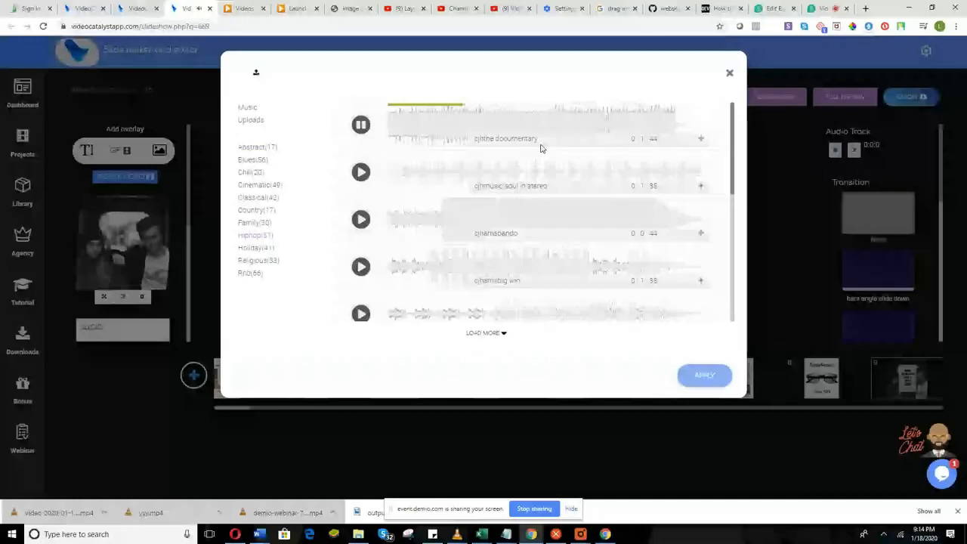
pyautogui.click(699, 140)
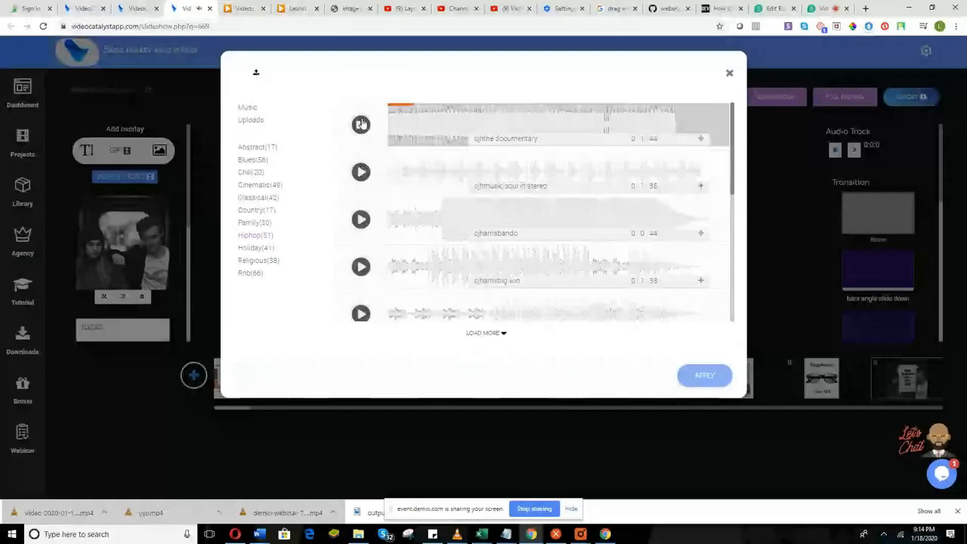
pyautogui.click(361, 124)
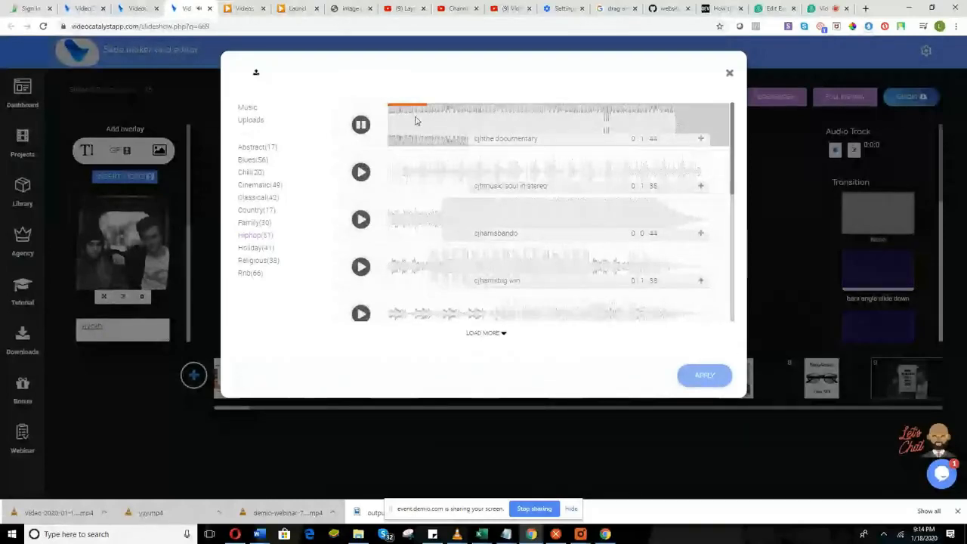
pyautogui.click(361, 123)
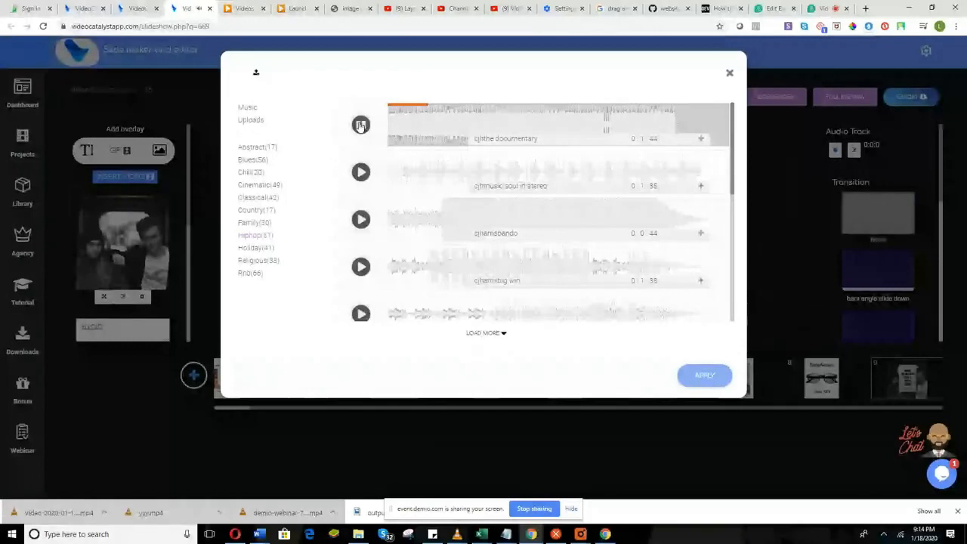
# Select the 1:44 cjthe documentary track and apply it as the background music.
pyautogui.click(701, 140)
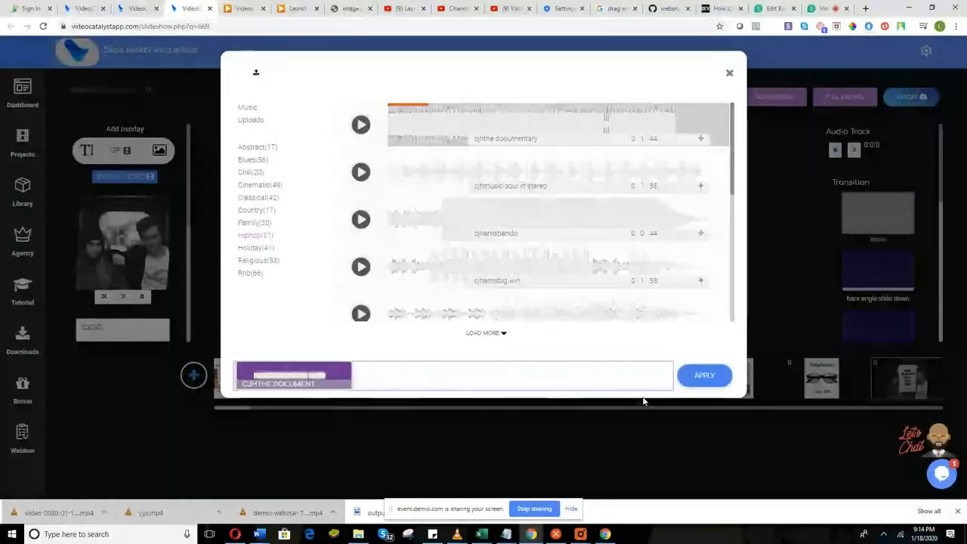
pyautogui.click(704, 376)
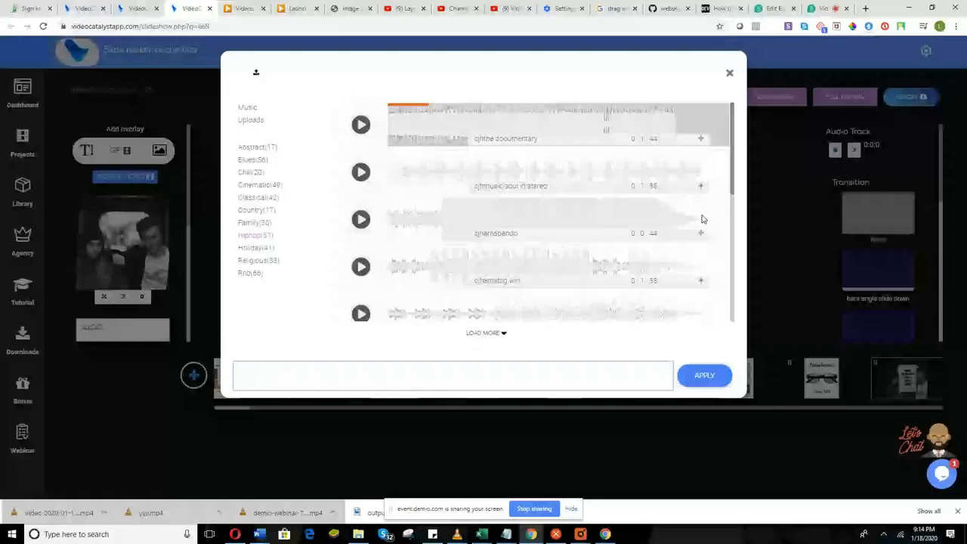
pyautogui.click(702, 142)
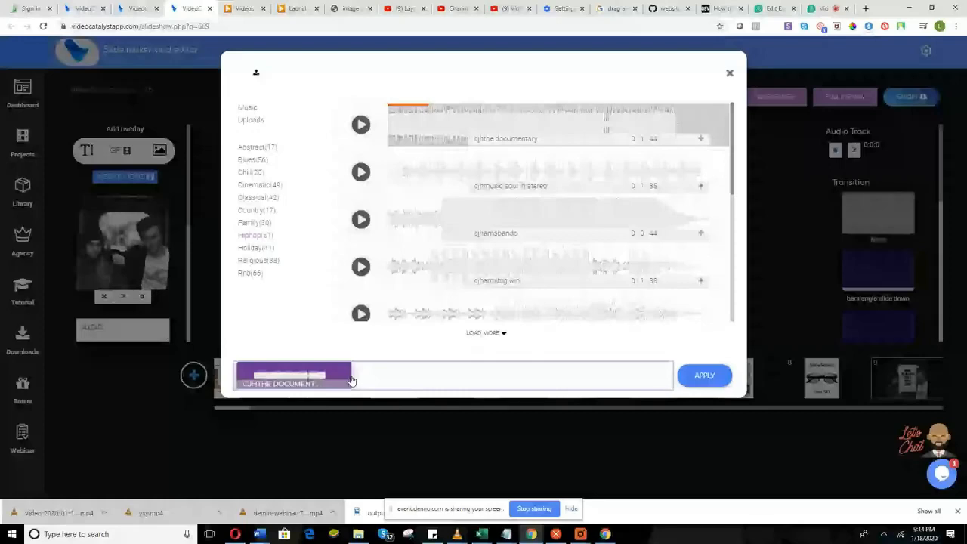
pyautogui.click(351, 380)
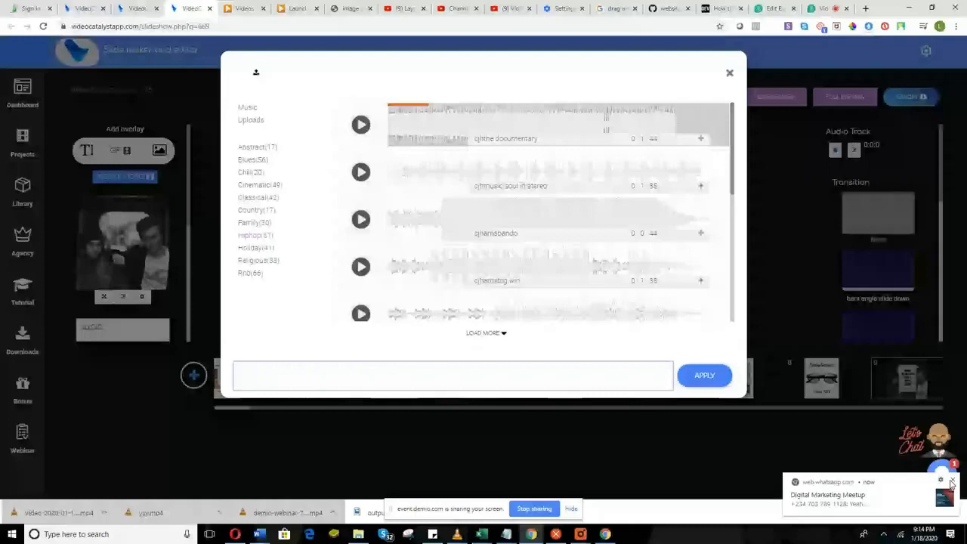
pyautogui.click(951, 481)
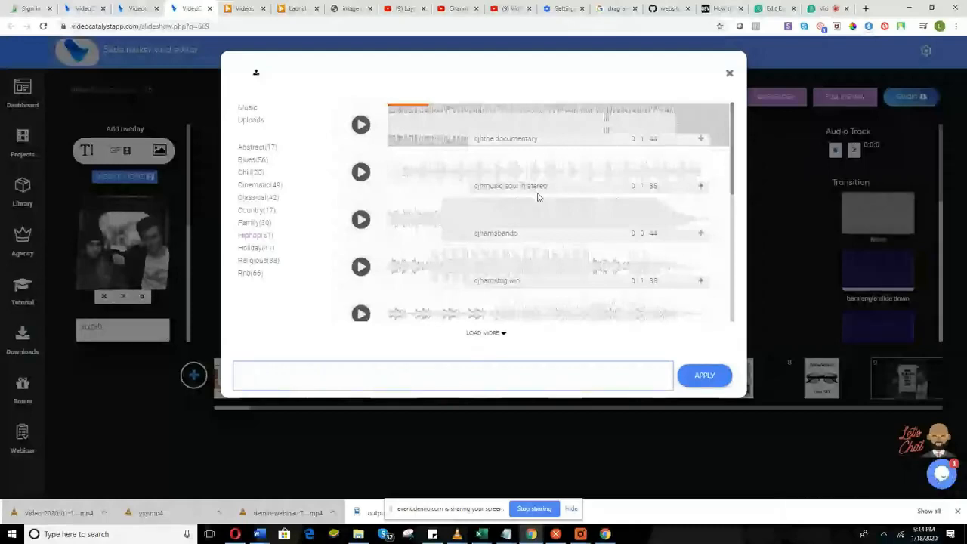
pyautogui.click(700, 185)
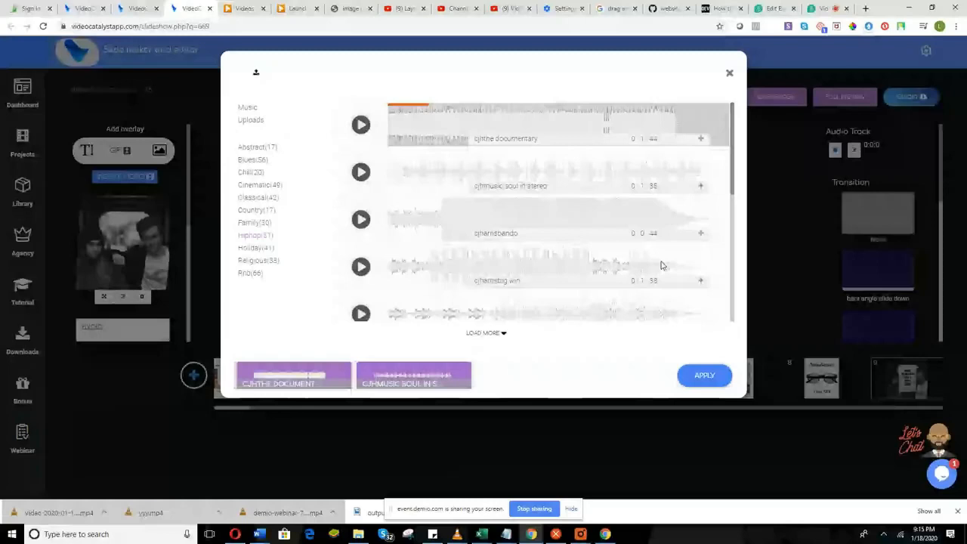
pyautogui.click(447, 388)
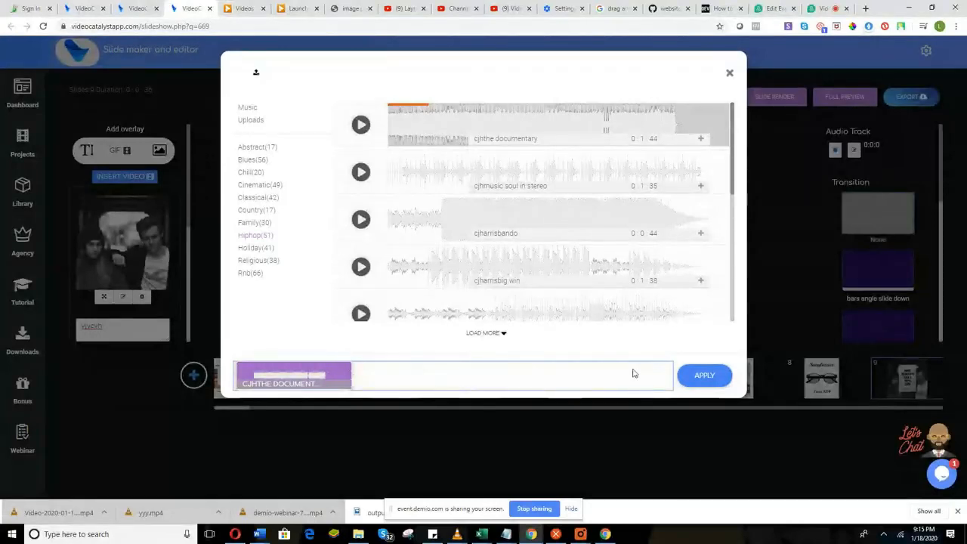
pyautogui.click(689, 377)
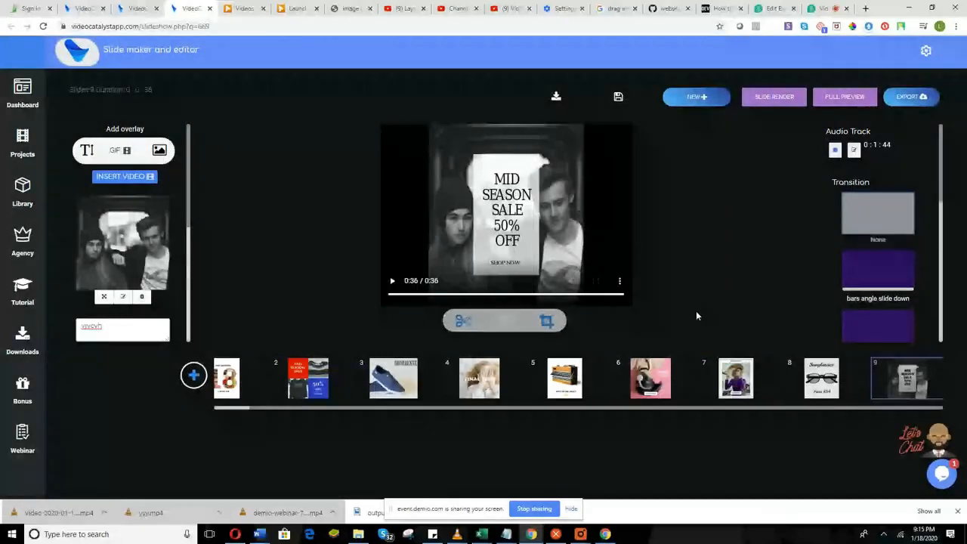
# Save and fully preview the project, then switch to the Custom Graphics size-selection page.
pyautogui.click(820, 100)
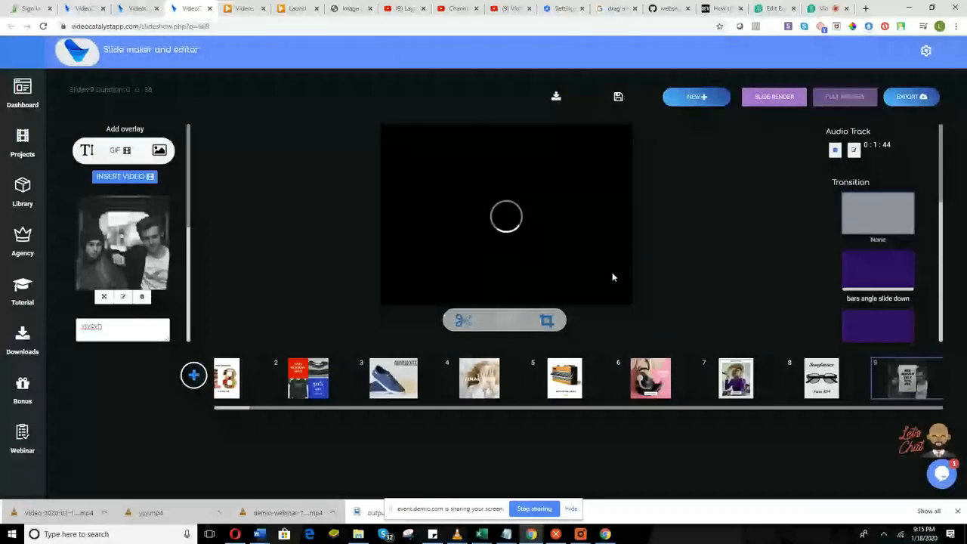
pyautogui.moveTo(590, 409); pyautogui.dragTo(575, 410)
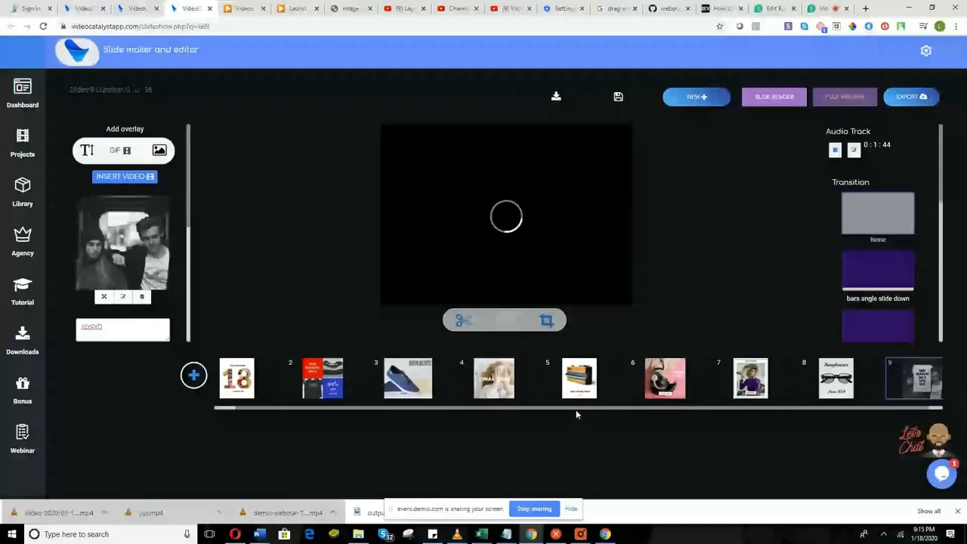
pyautogui.moveTo(576, 409); pyautogui.dragTo(559, 412)
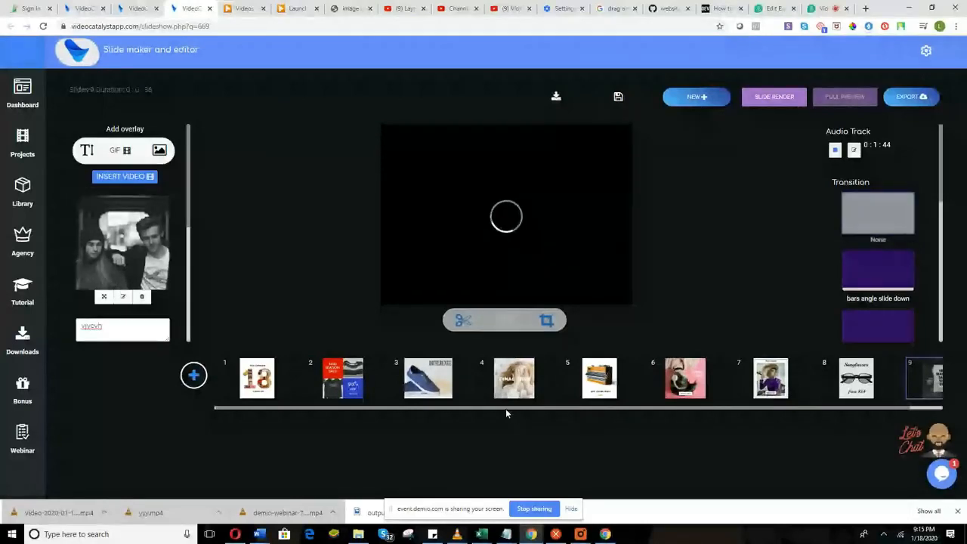
pyautogui.moveTo(506, 409); pyautogui.dragTo(500, 409)
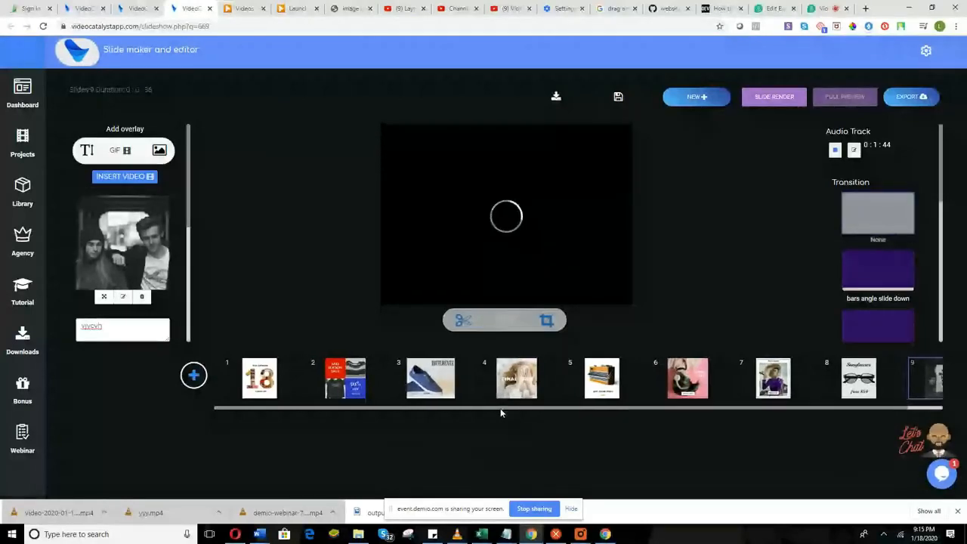
pyautogui.click(140, 6)
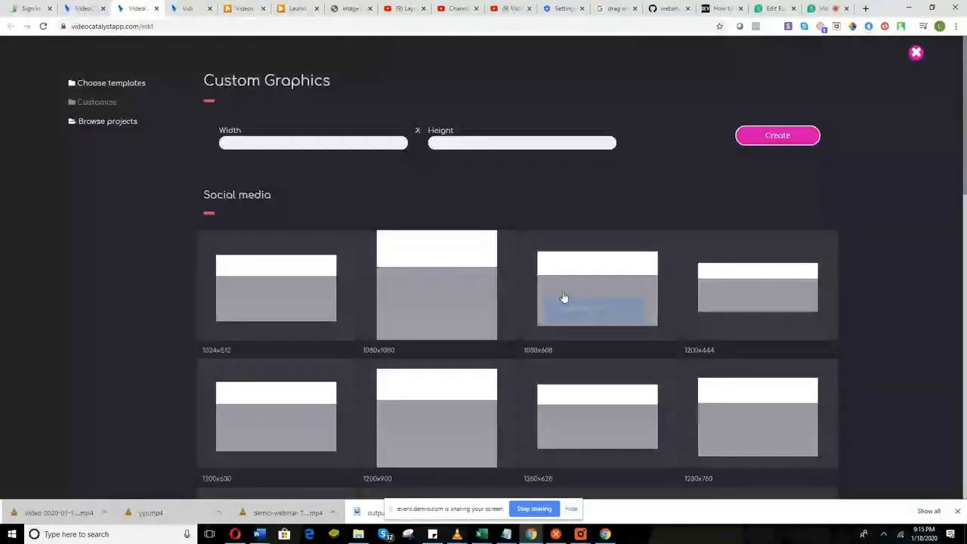
# Switch between the graphics canvas tab and the slideshow editor tab, ending on the slideshow editor.
pyautogui.scroll(-2, 574, 300)
pyautogui.click(176, 8)
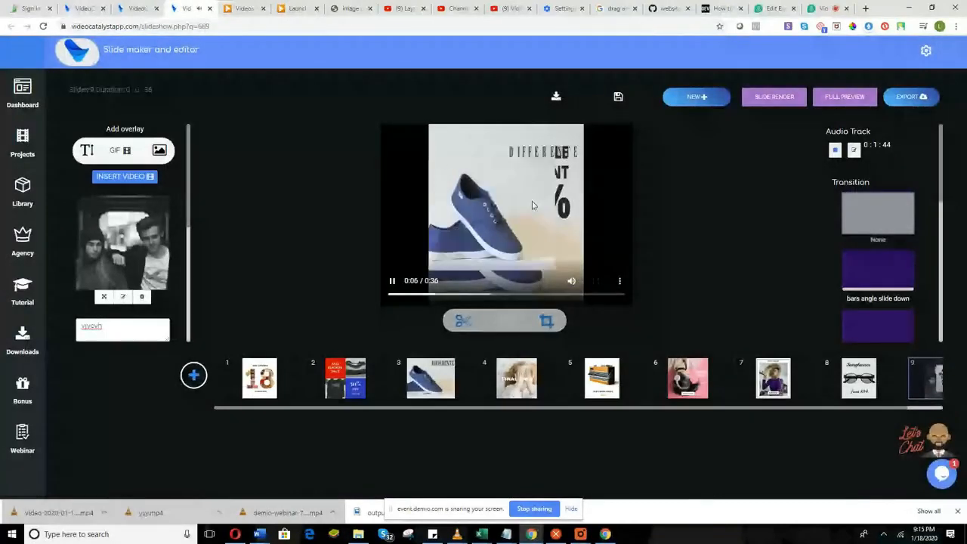
pyautogui.click(126, 11)
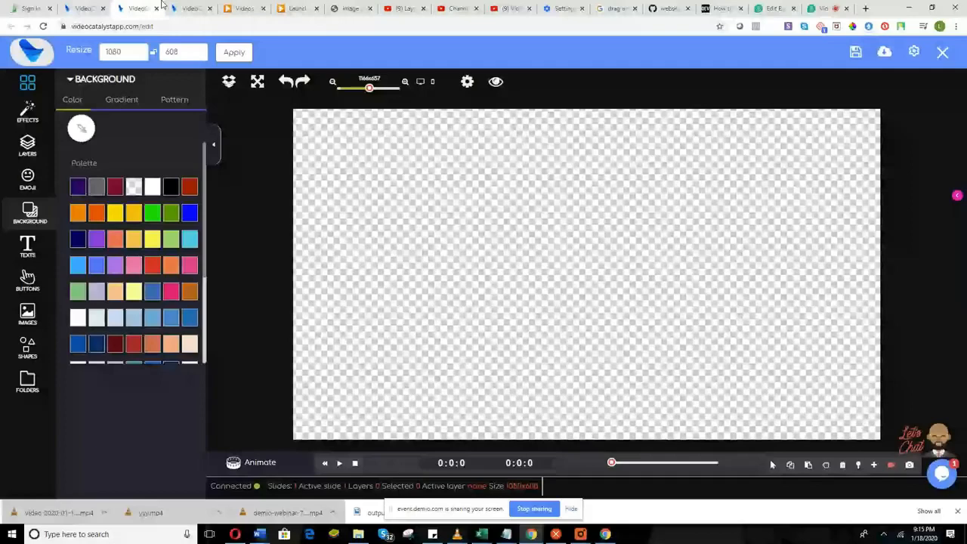
pyautogui.click(182, 8)
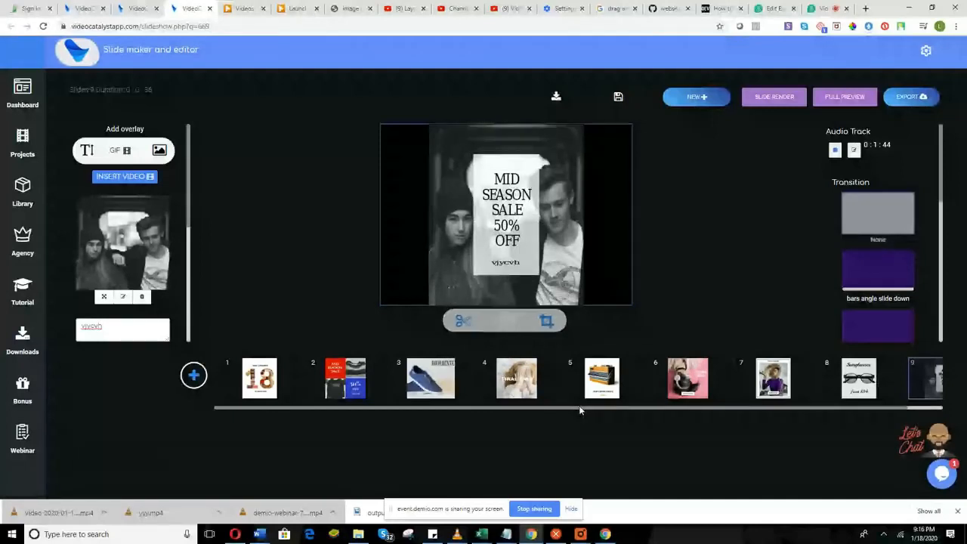
pyautogui.click(477, 127)
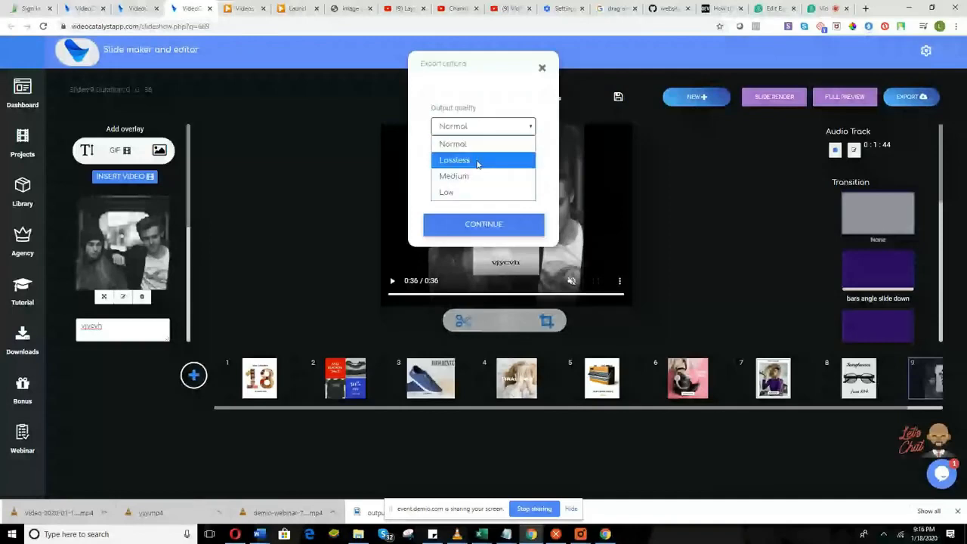
pyautogui.click(548, 112)
pyautogui.click(509, 166)
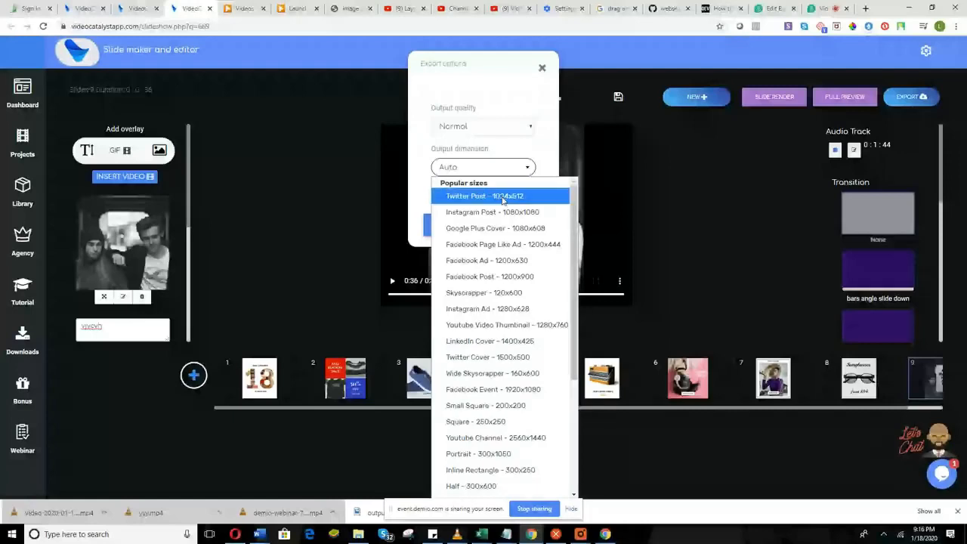
pyautogui.scroll(-1, 495, 280)
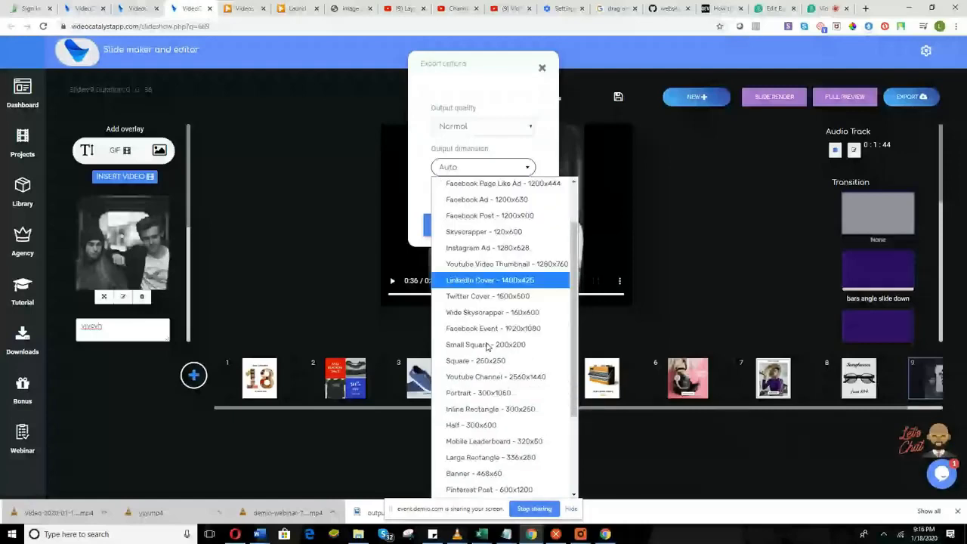
pyautogui.scroll(-2, 487, 346)
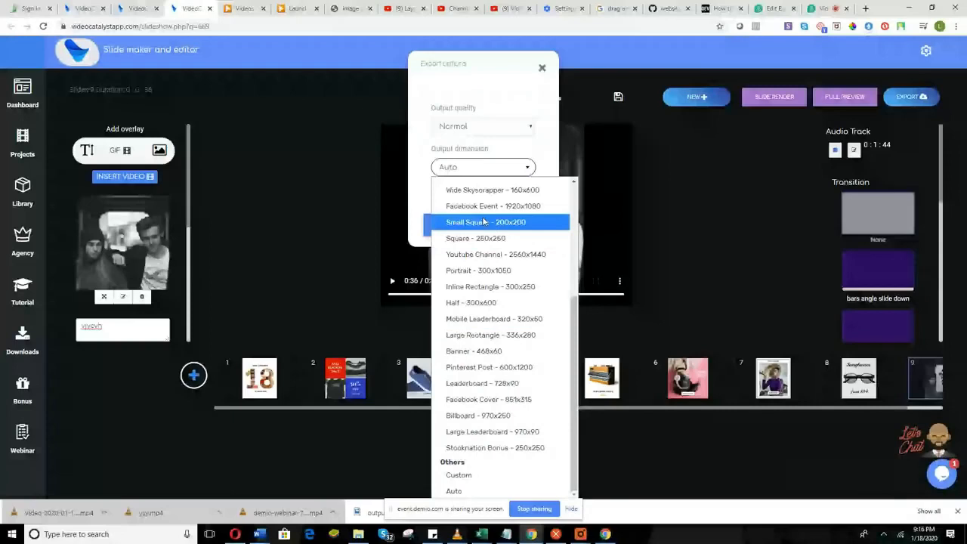
pyautogui.click(503, 475)
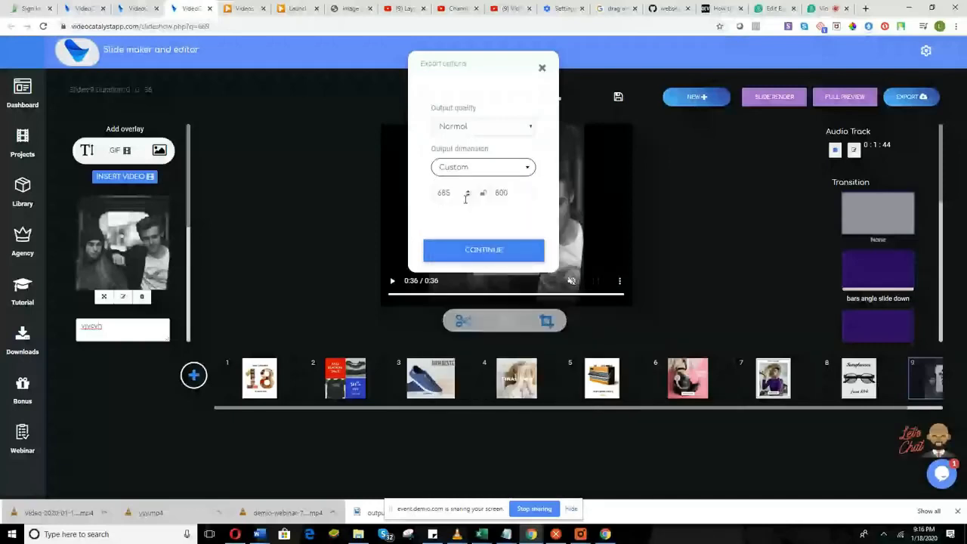
pyautogui.click(466, 195)
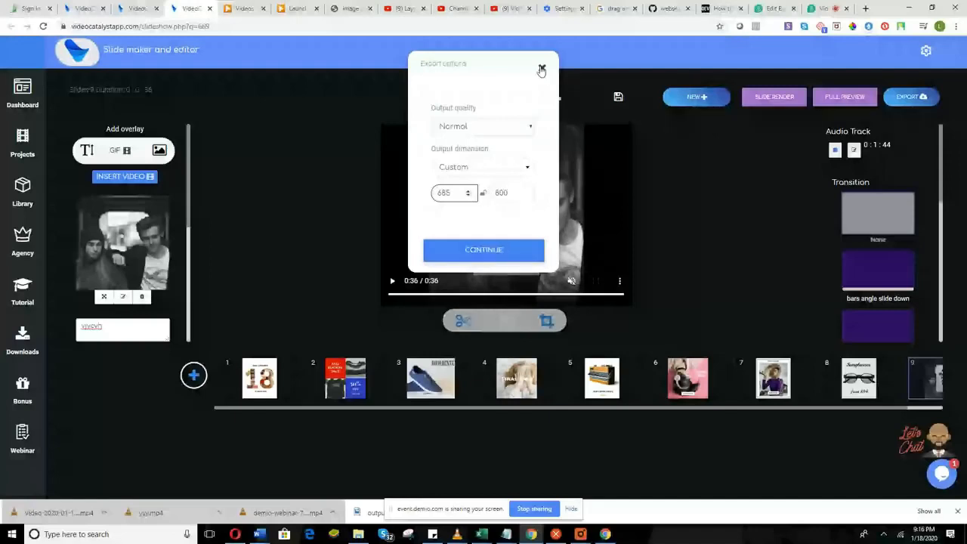
pyautogui.click(507, 167)
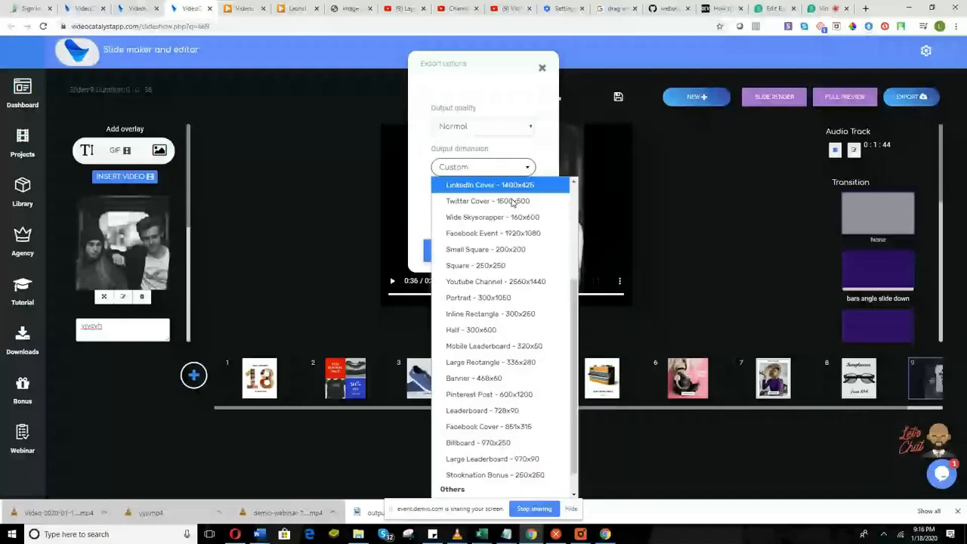
pyautogui.scroll(2, 502, 264)
pyautogui.scroll(-3, 492, 332)
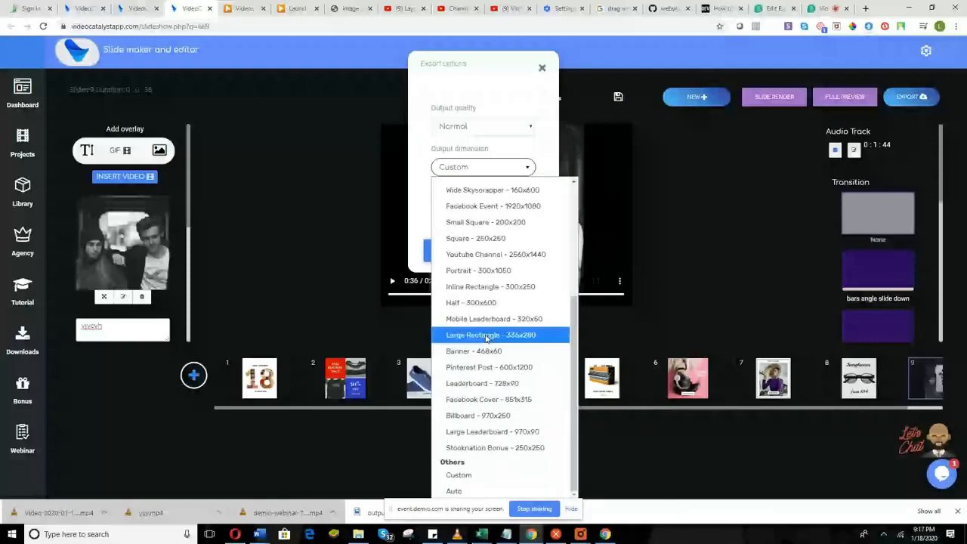
pyautogui.click(468, 491)
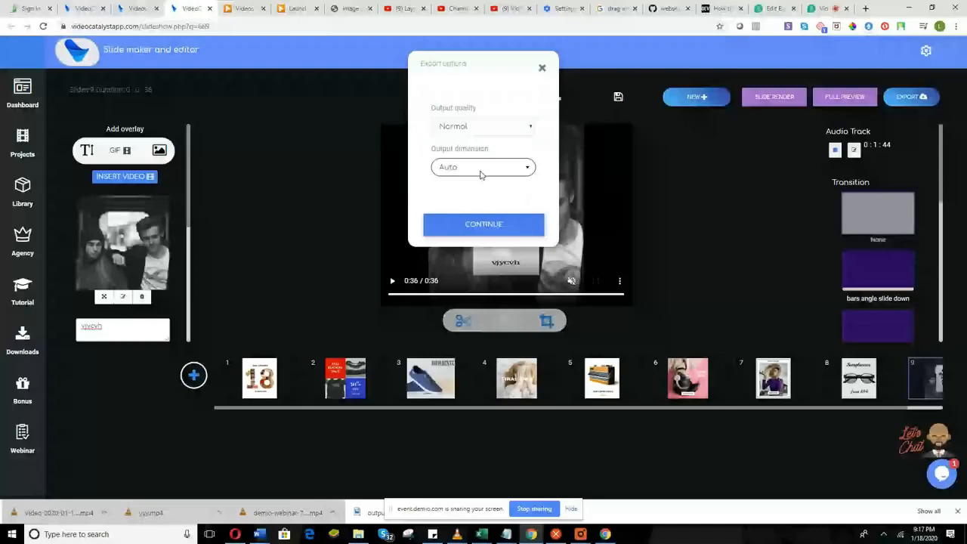
pyautogui.click(542, 68)
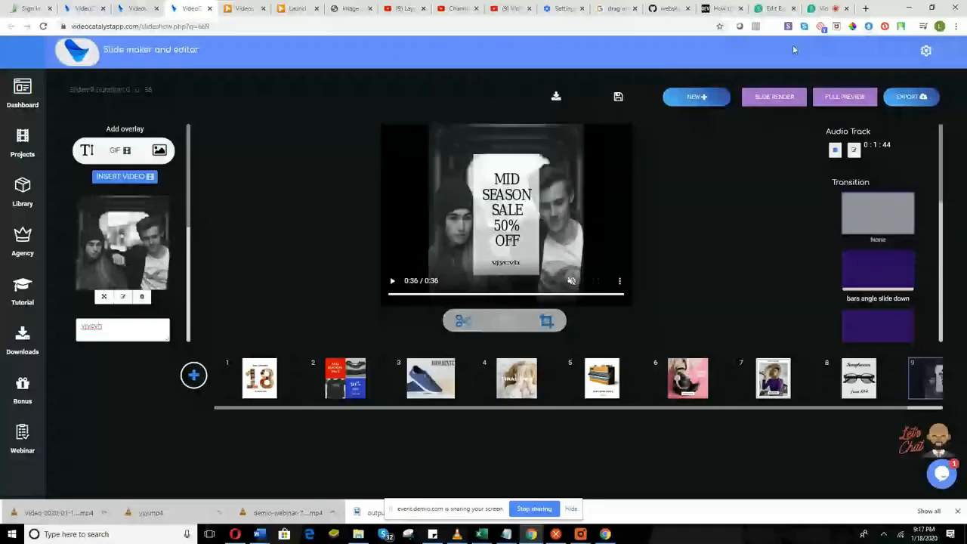
pyautogui.hotkey('ctrl', '9')
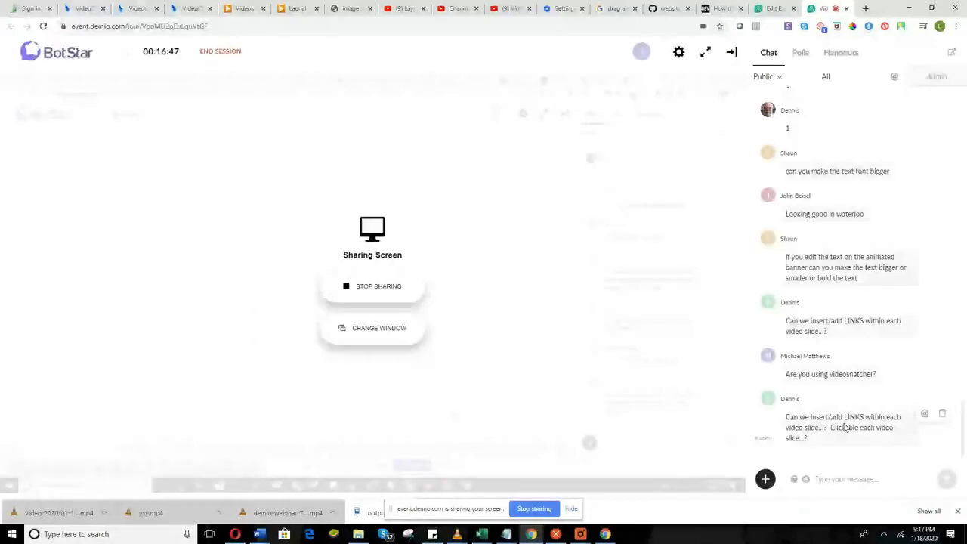
# Scroll through the Demio attendee chat questions, then return to the VideoCatalyst slide editor tab.
pyautogui.scroll(2, 842, 283)
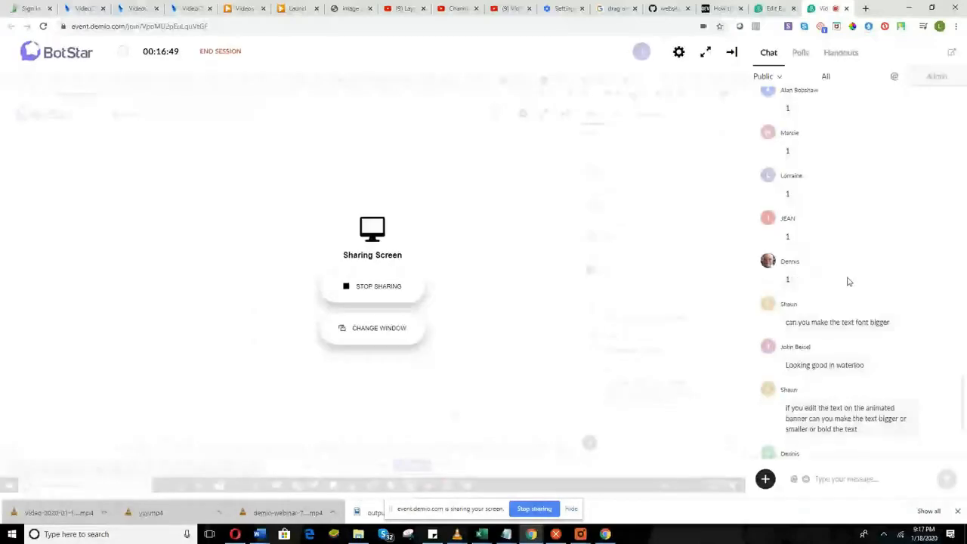
pyautogui.scroll(-1, 847, 281)
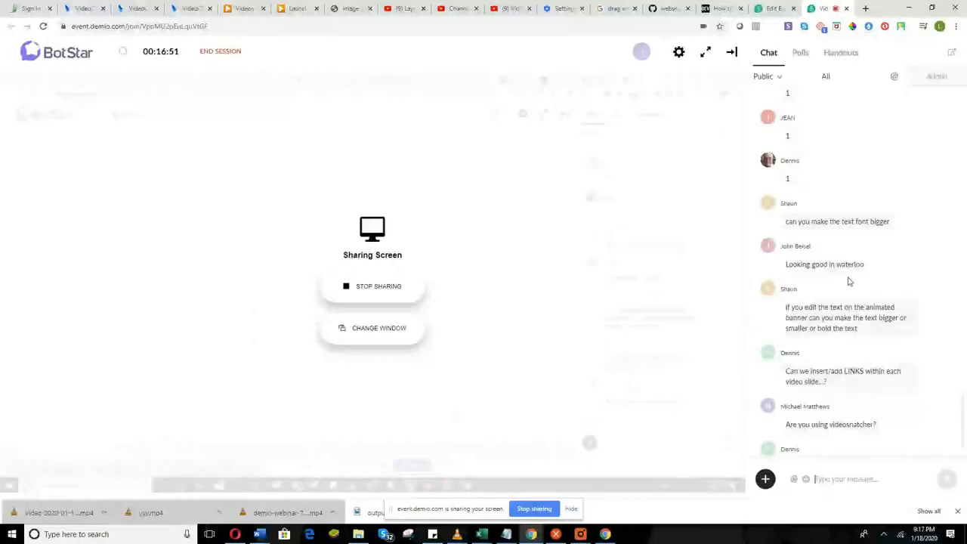
pyautogui.scroll(-1, 851, 354)
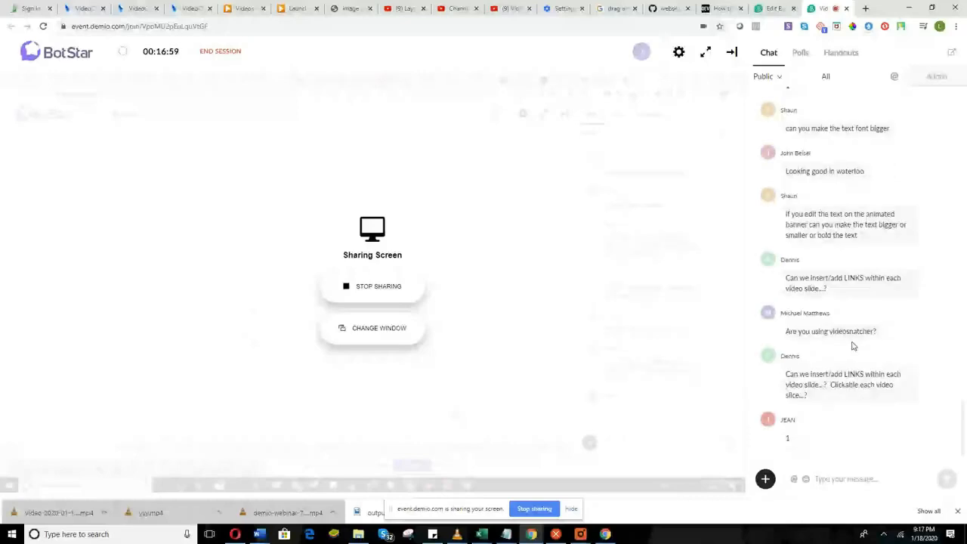
pyautogui.scroll(1, 852, 346)
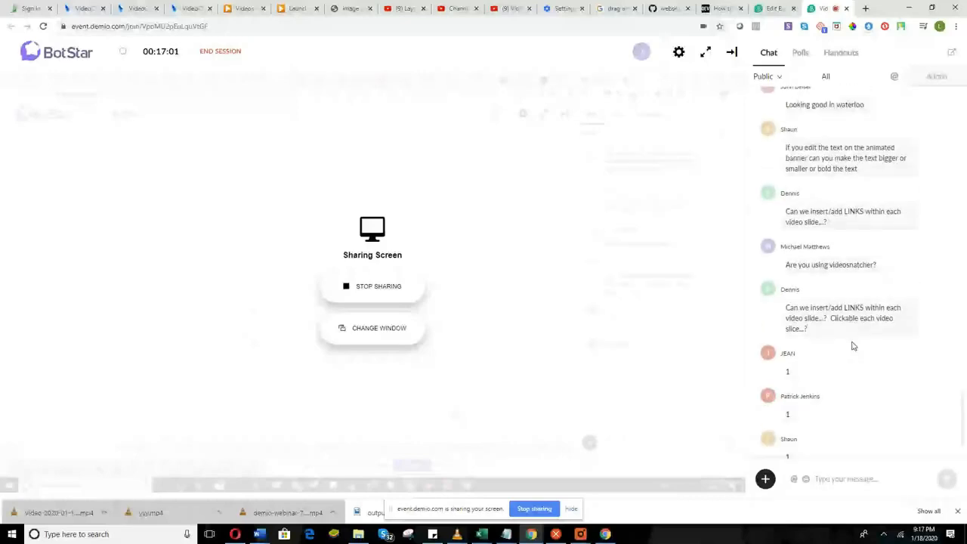
pyautogui.scroll(3, 846, 340)
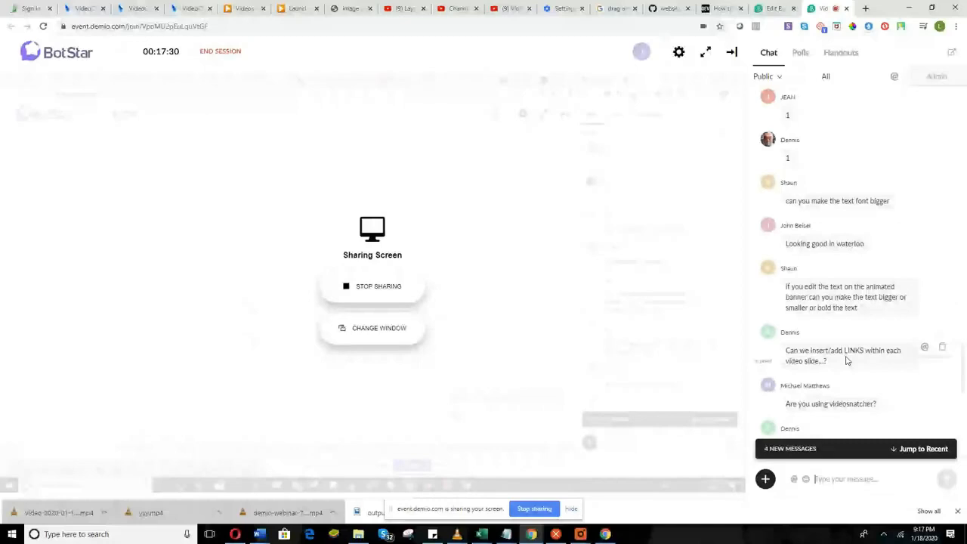
pyautogui.scroll(-1, 838, 362)
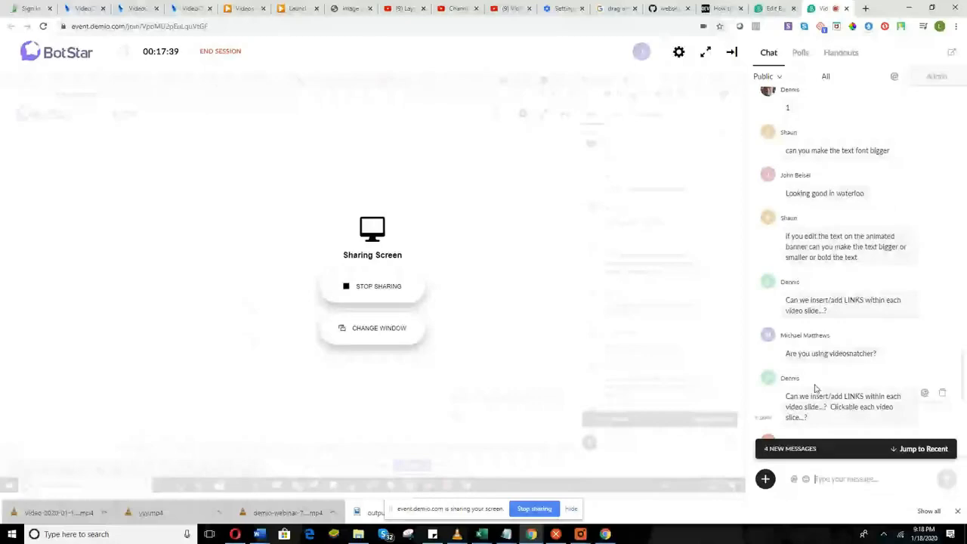
pyautogui.scroll(-5, 839, 332)
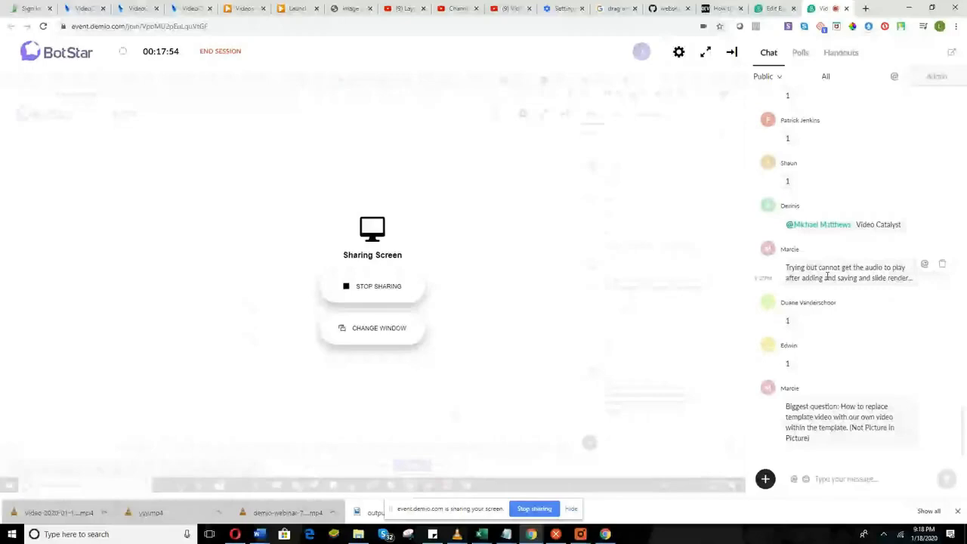
pyautogui.click(191, 8)
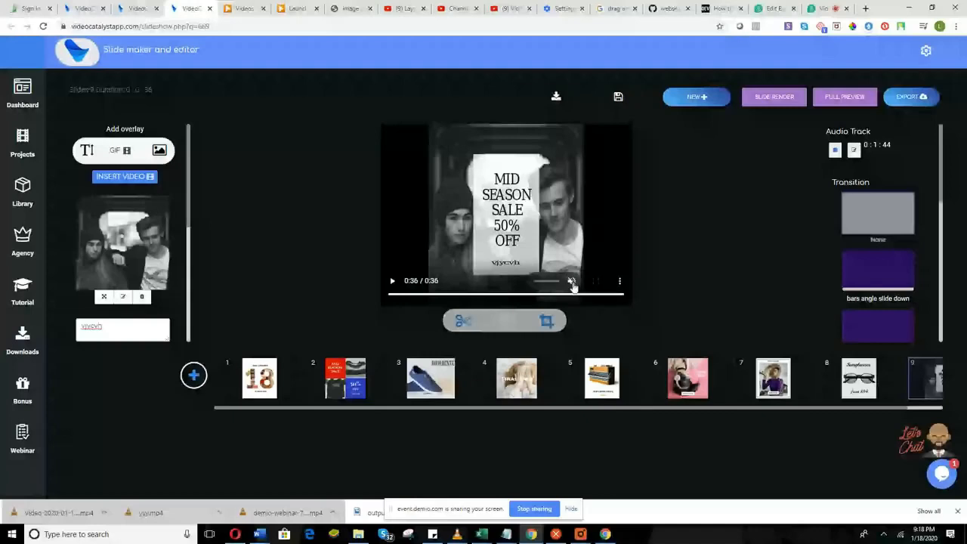
# Restart the slide preview from the start, then switch back to the Demio webinar chat.
pyautogui.click(394, 283)
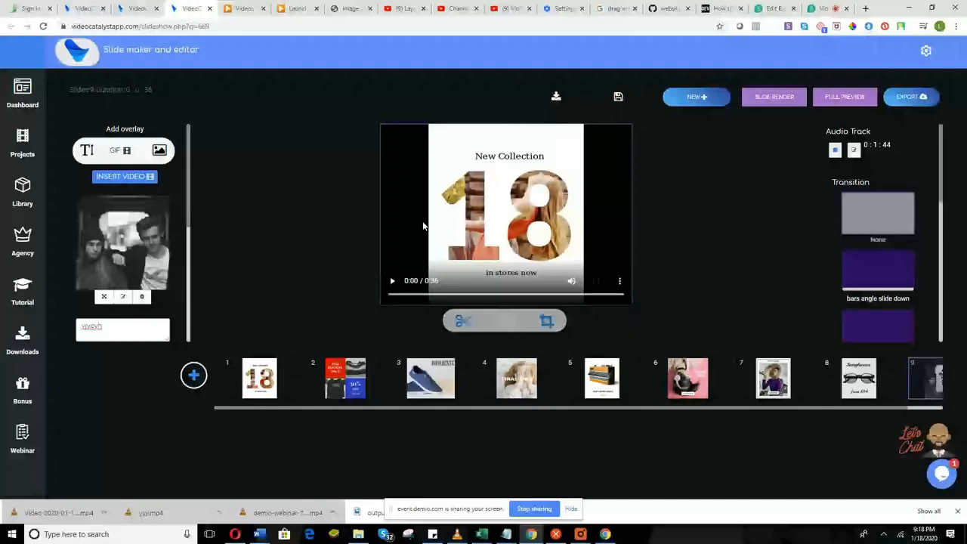
pyautogui.hotkey('ctrl', '9')
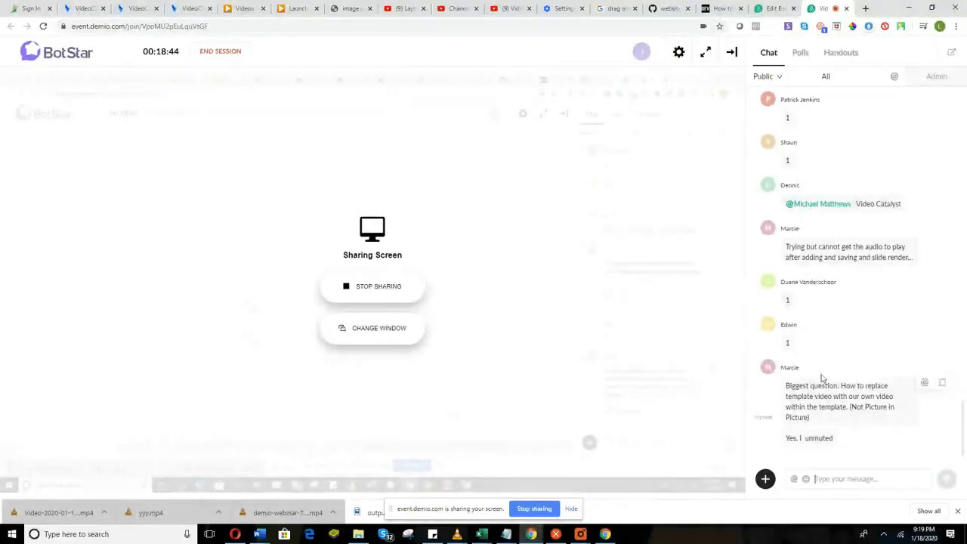
# Return from the Demio chat to the VideoCatalyst slideshow editor tab.
pyautogui.scroll(5, 822, 379)
pyautogui.scroll(-5, 823, 379)
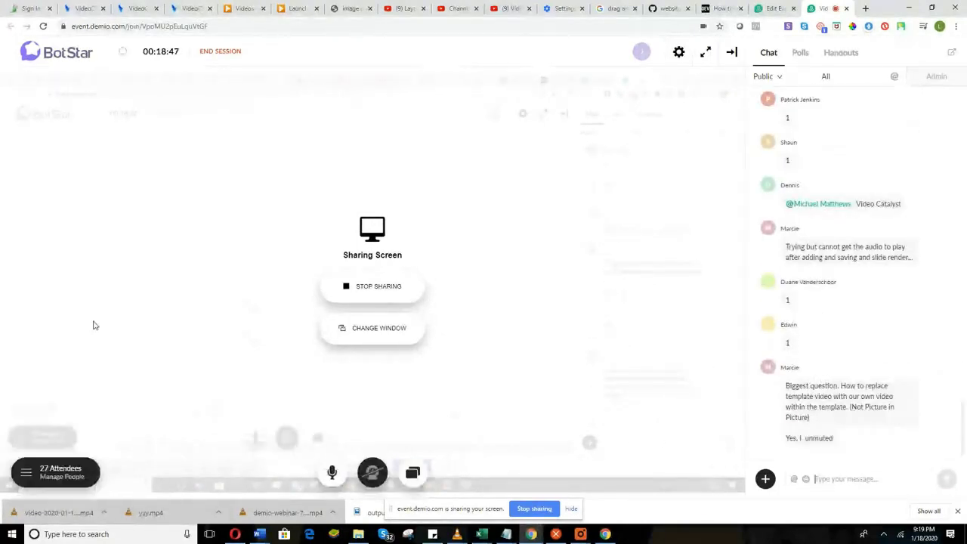
pyautogui.click(135, 8)
pyautogui.click(182, 8)
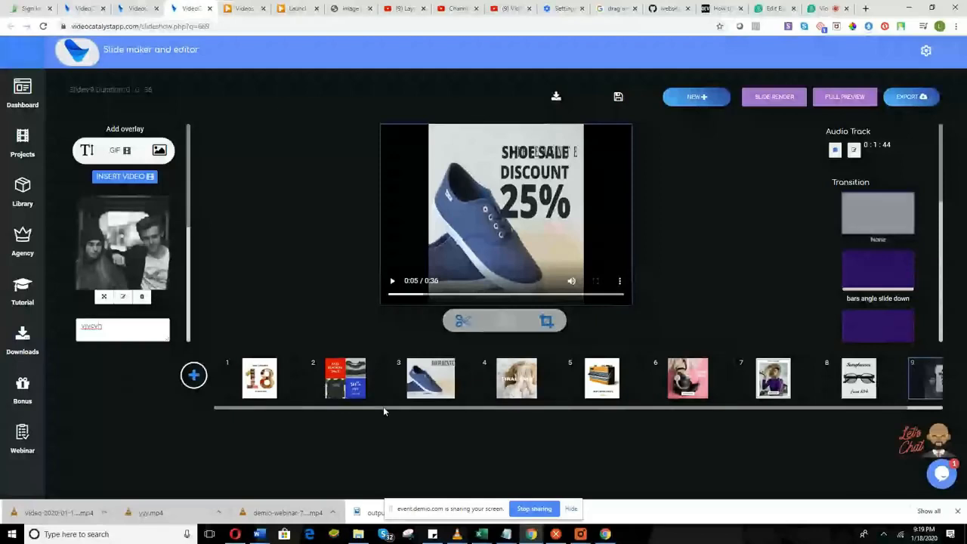
# Delete the New Collection 18 slide and dismiss the output size settings.
pyautogui.moveTo(383, 406); pyautogui.dragTo(618, 409)
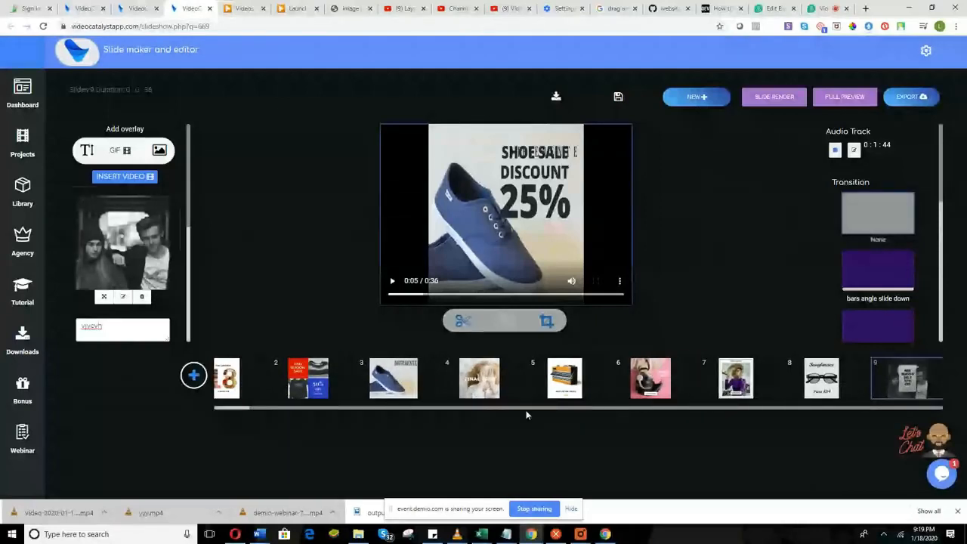
pyautogui.moveTo(527, 414); pyautogui.dragTo(270, 412)
pyautogui.rightClick(266, 379)
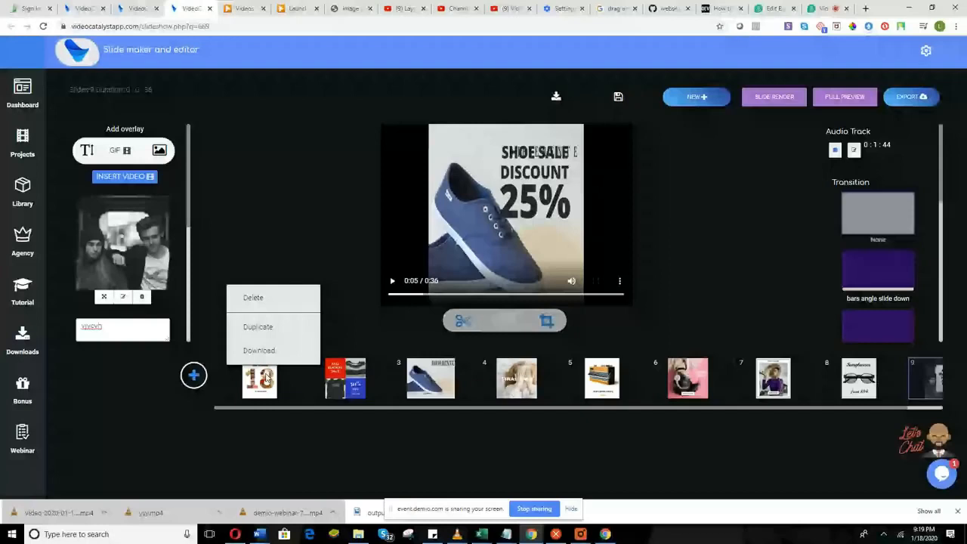
pyautogui.click(307, 327)
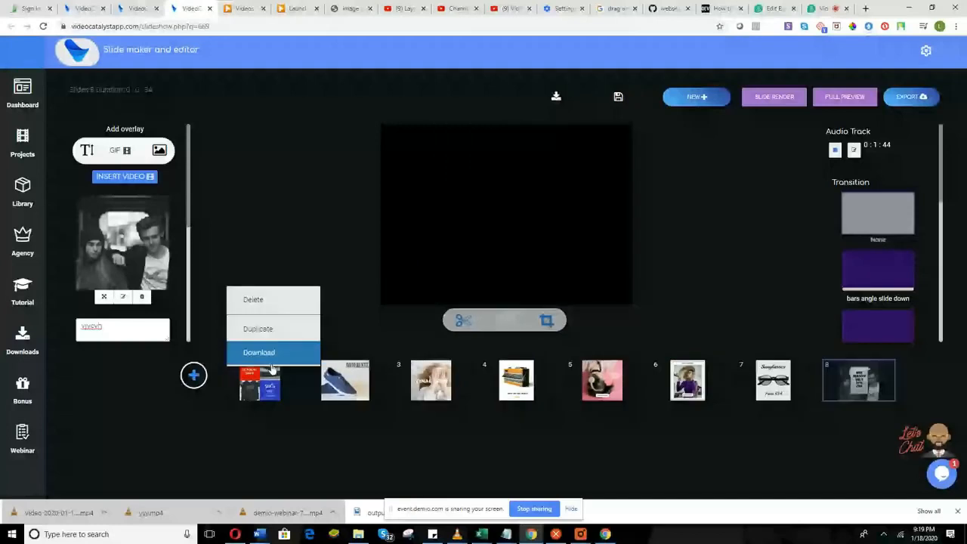
pyautogui.click(272, 353)
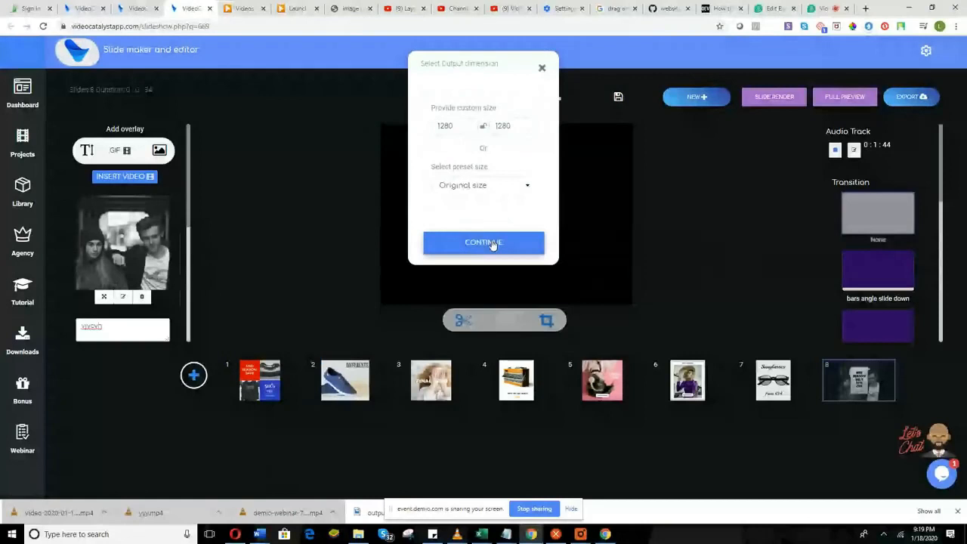
pyautogui.click(542, 68)
# Duplicate the Mid Season Sale slide twice, then bring up the template library.
pyautogui.rightClick(255, 383)
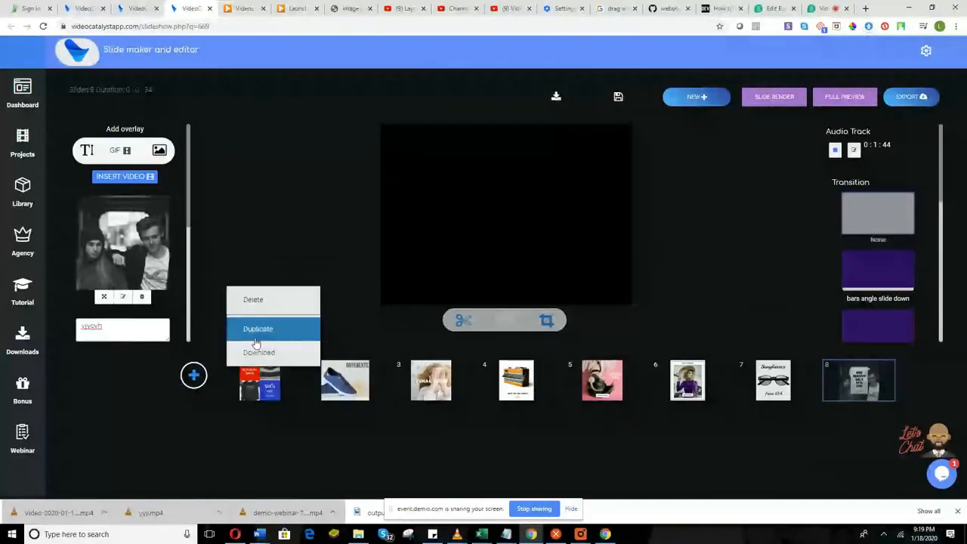
pyautogui.click(256, 343)
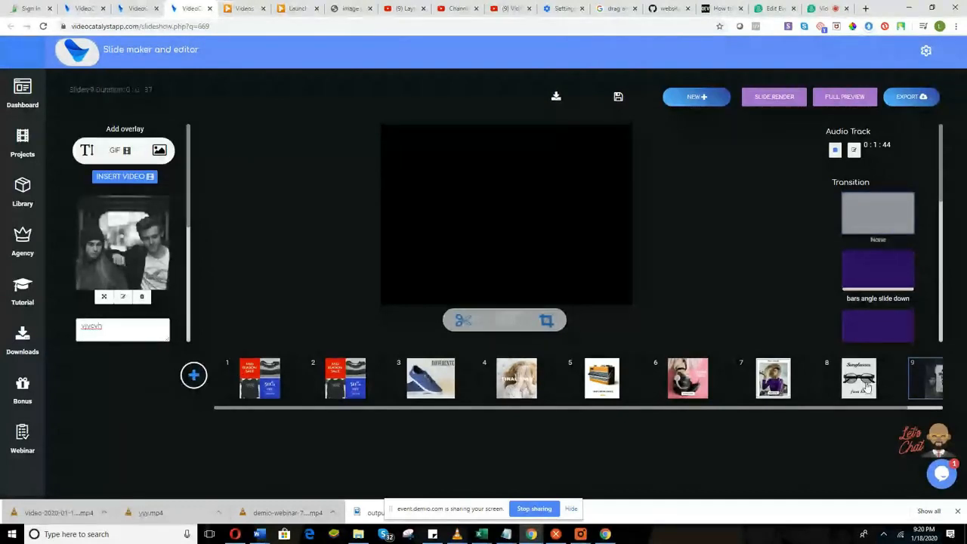
pyautogui.rightClick(267, 394)
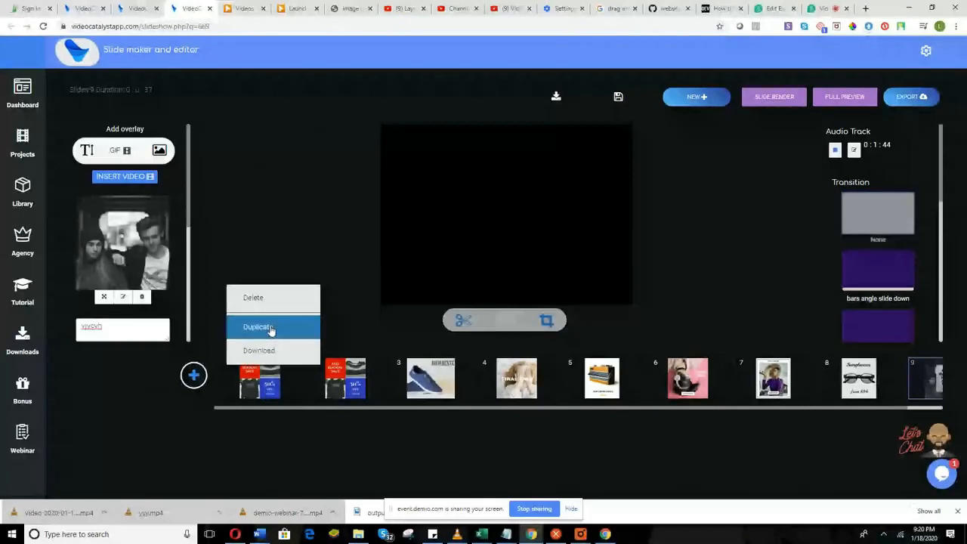
pyautogui.click(270, 328)
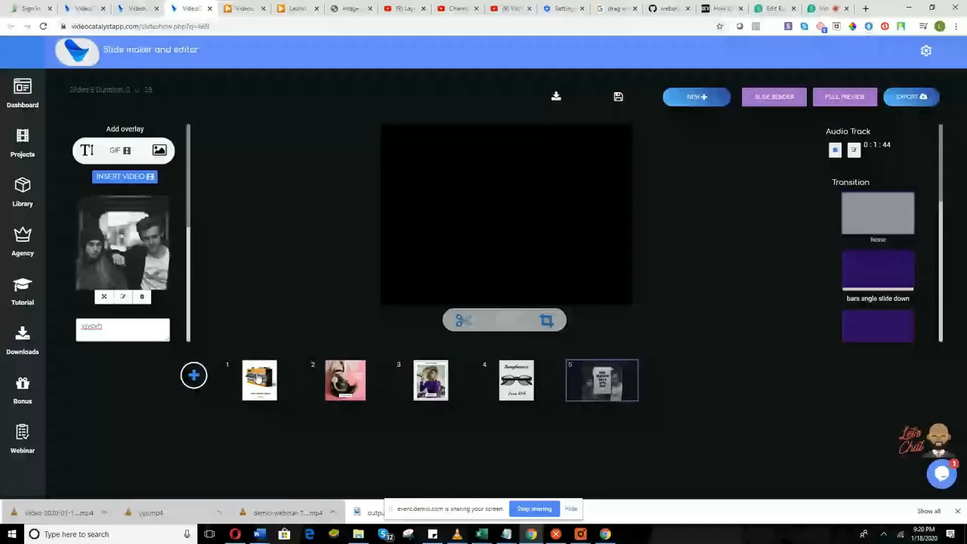
pyautogui.click(259, 377)
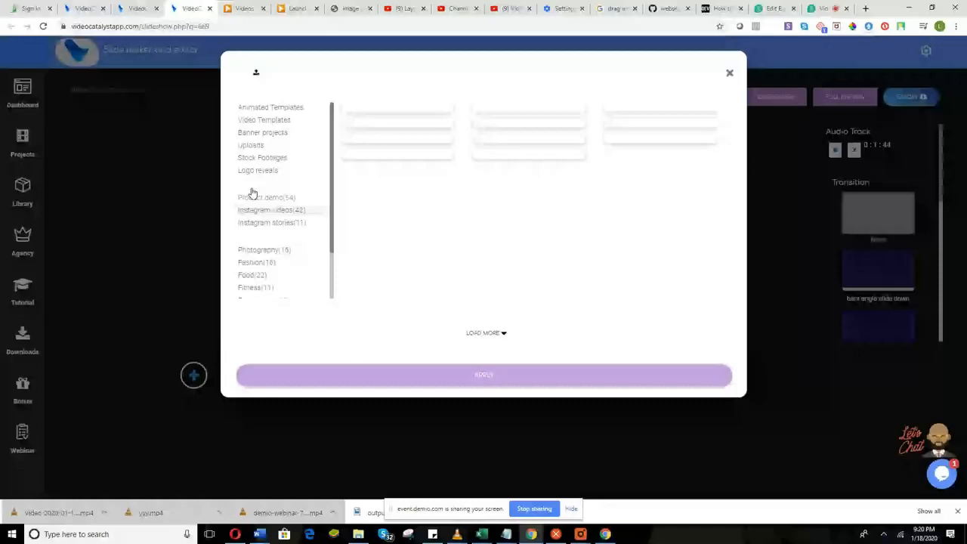
# Apply the orange template from the Video Templates category to the project.
pyautogui.click(265, 121)
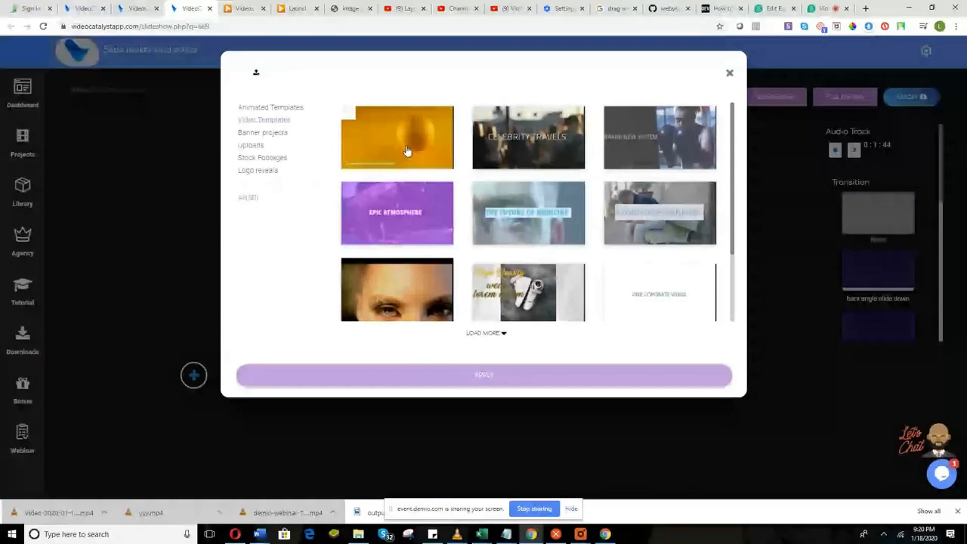
pyautogui.click(406, 151)
pyautogui.click(474, 378)
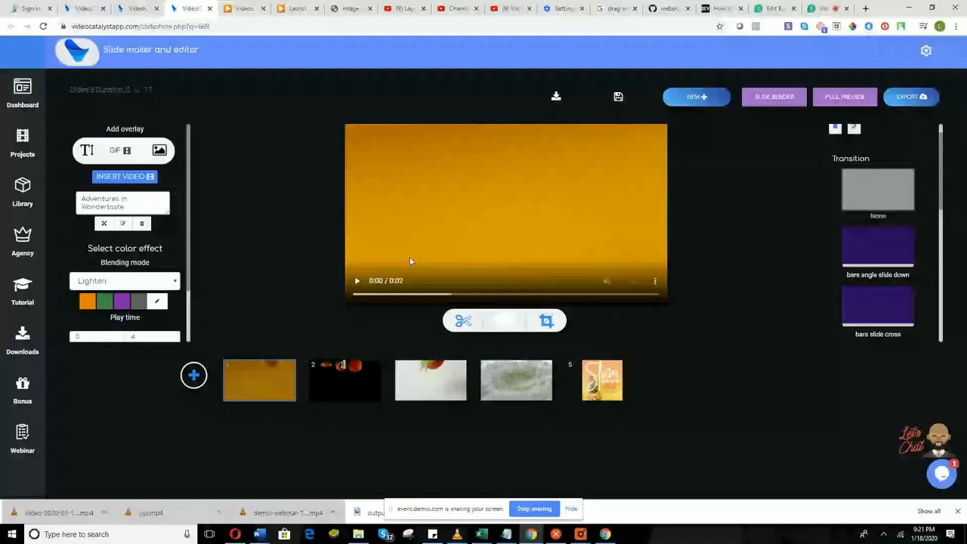
# Replace slide 1's 'Adventures in Wondertaste' overlay text with 'Friesh some the farm'.
pyautogui.click(280, 380)
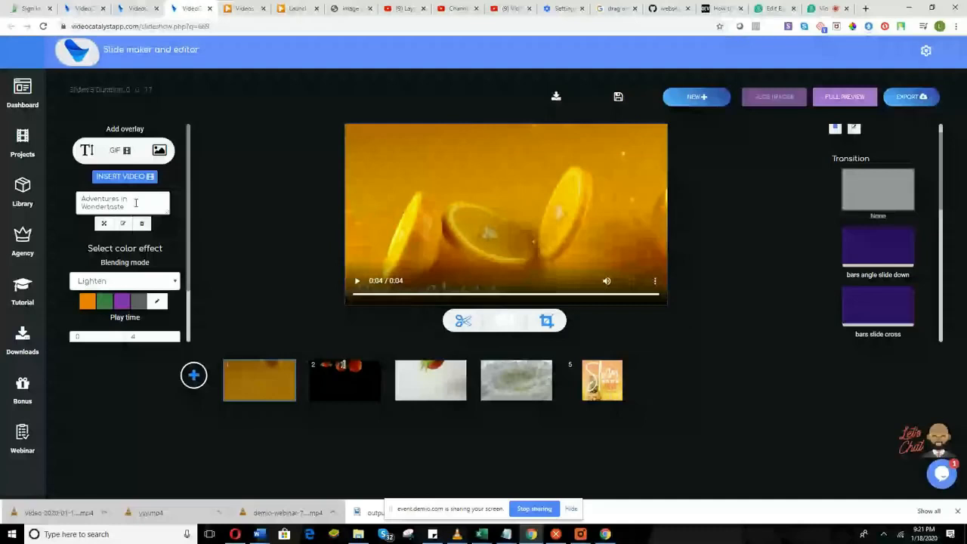
pyautogui.moveTo(136, 203); pyautogui.dragTo(80, 200)
pyautogui.write('Fri')
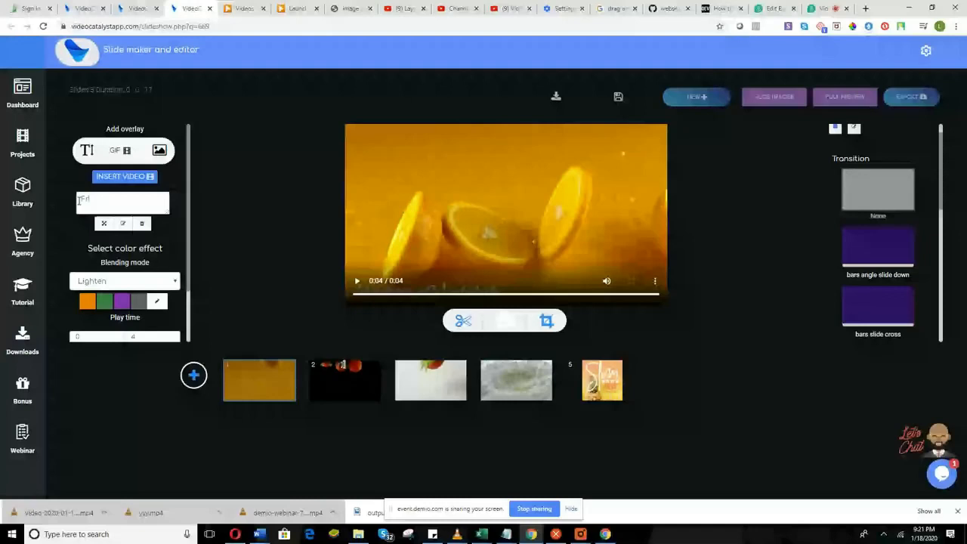
pyautogui.write('esh some th')
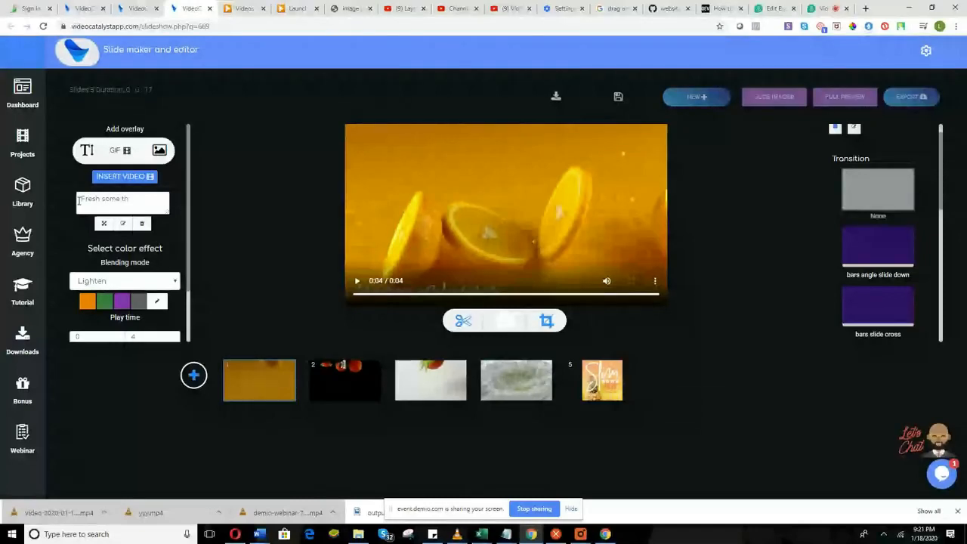
pyautogui.write('e farm')
pyautogui.click(123, 224)
# Open the title's text style settings and center the title on the slide.
pyautogui.click(125, 226)
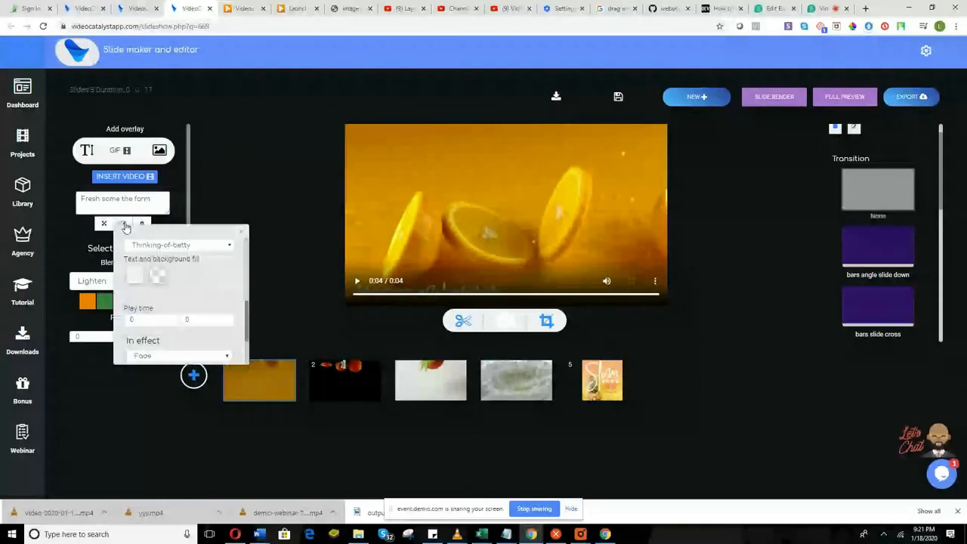
pyautogui.scroll(5, 175, 249)
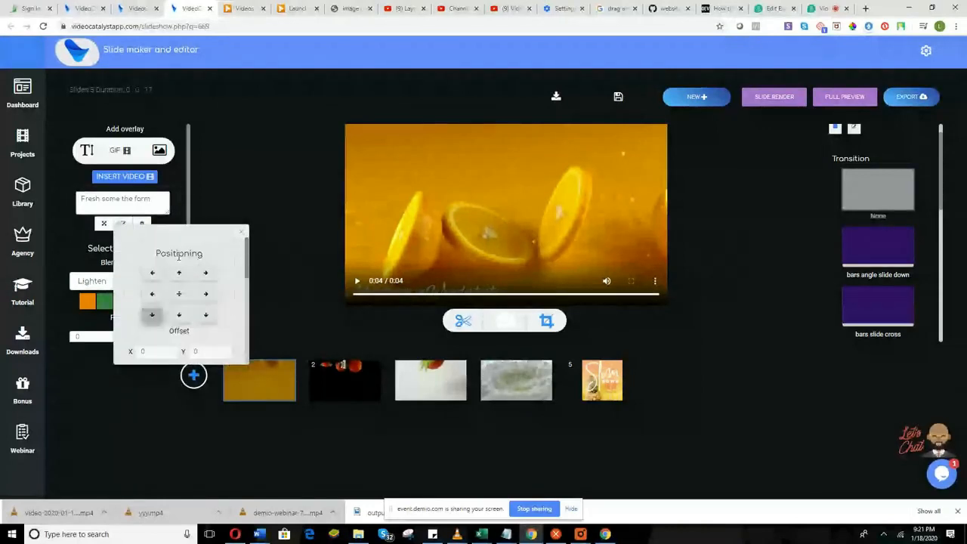
pyautogui.click(179, 293)
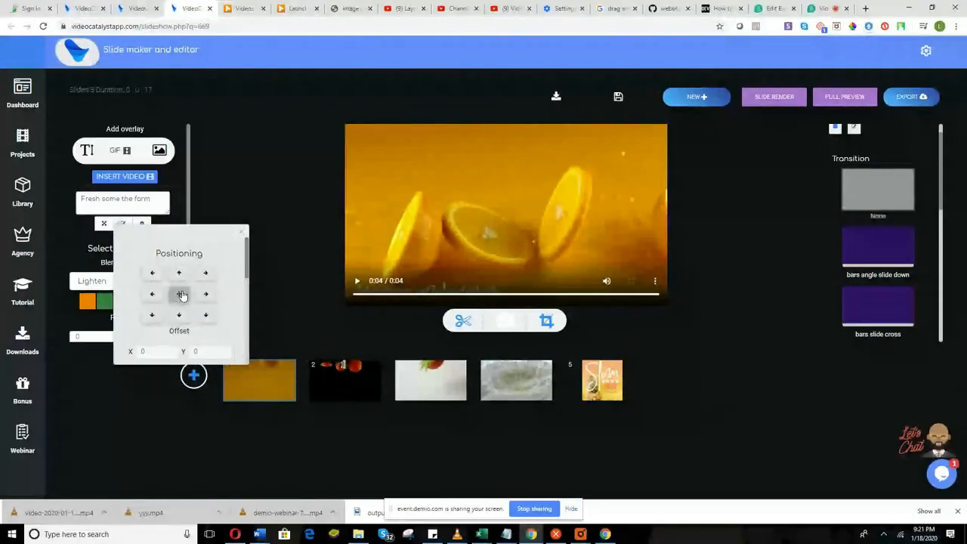
pyautogui.scroll(-3, 189, 302)
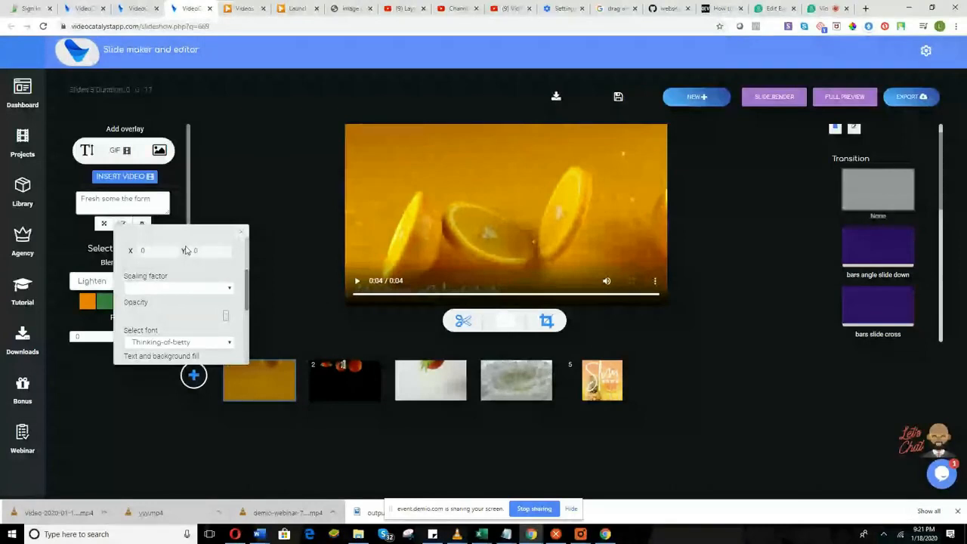
# Set the title's scaling factor to Original and lower its opacity.
pyautogui.click(178, 287)
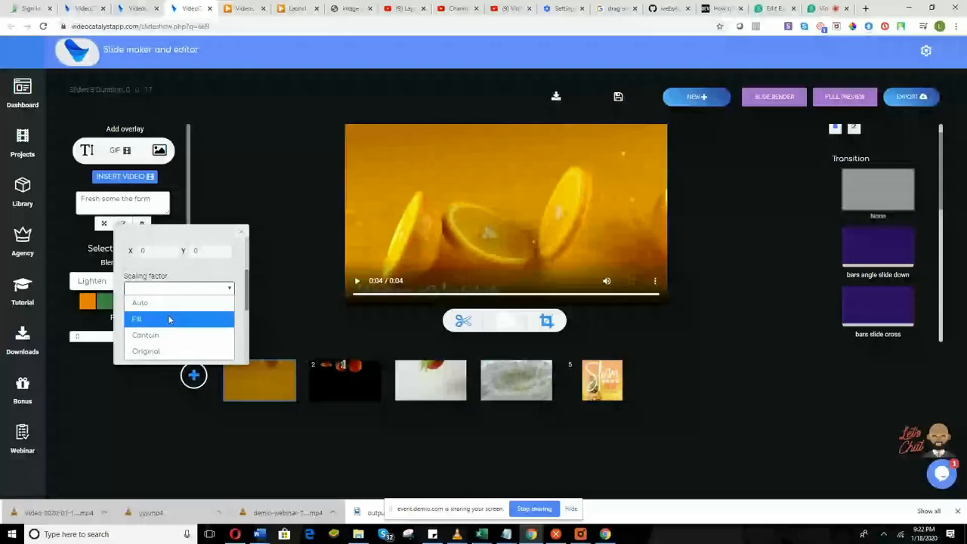
pyautogui.click(168, 314)
pyautogui.scroll(-1, 225, 318)
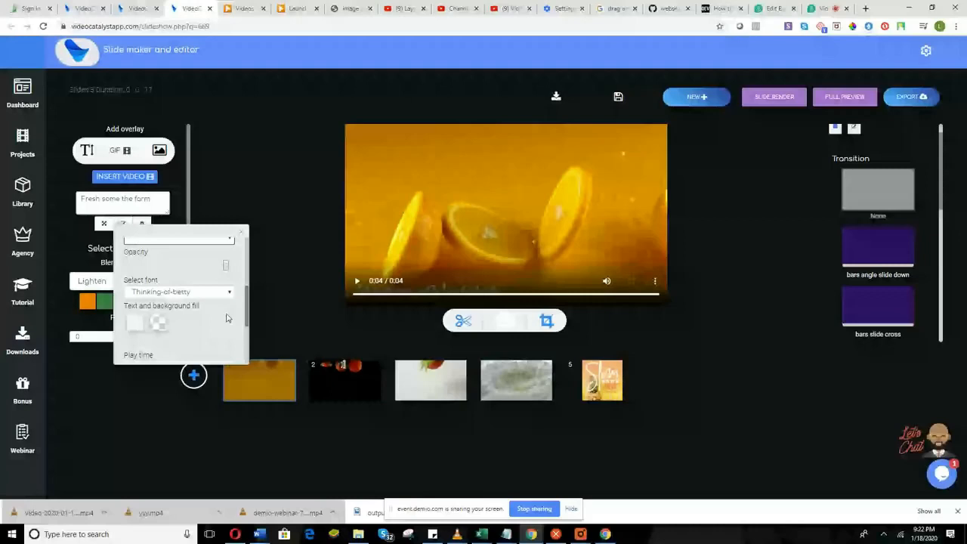
pyautogui.scroll(1, 175, 292)
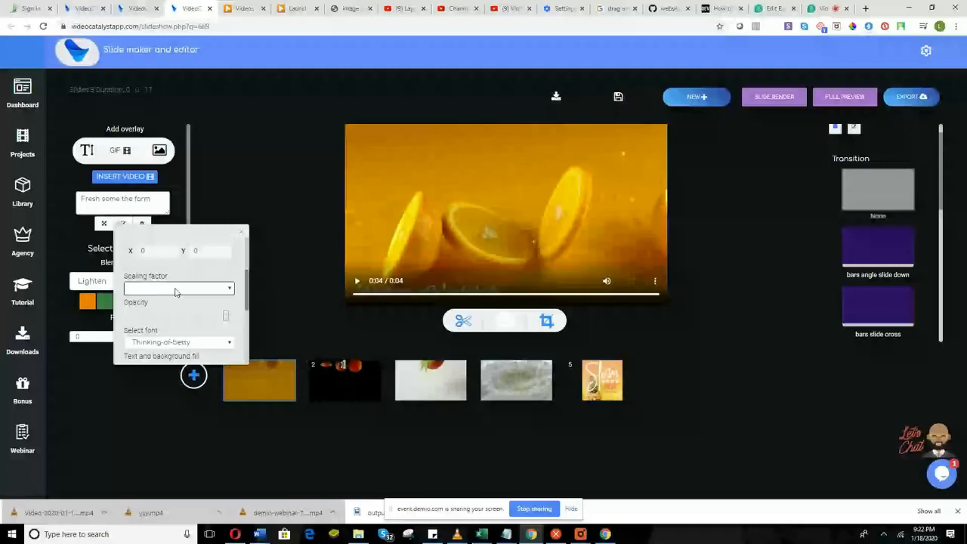
pyautogui.click(175, 290)
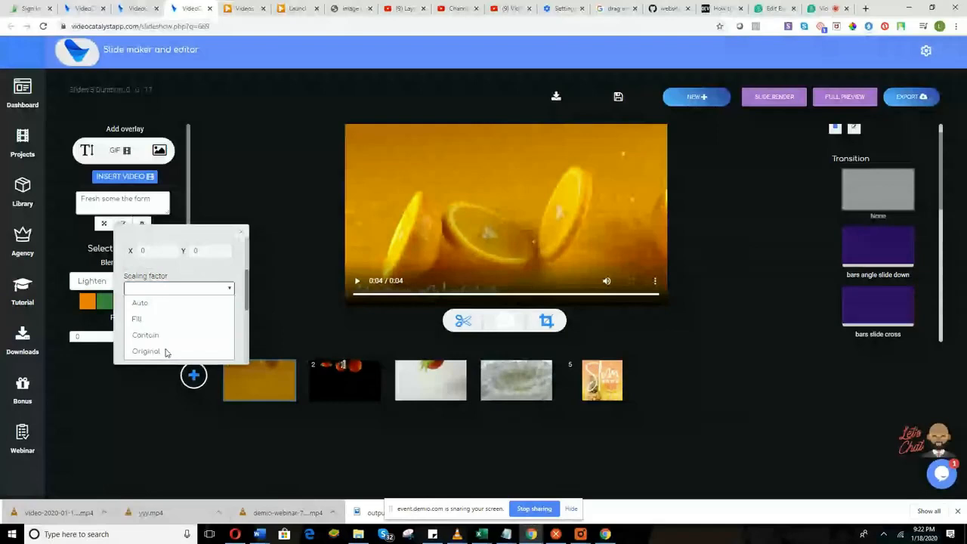
pyautogui.click(166, 353)
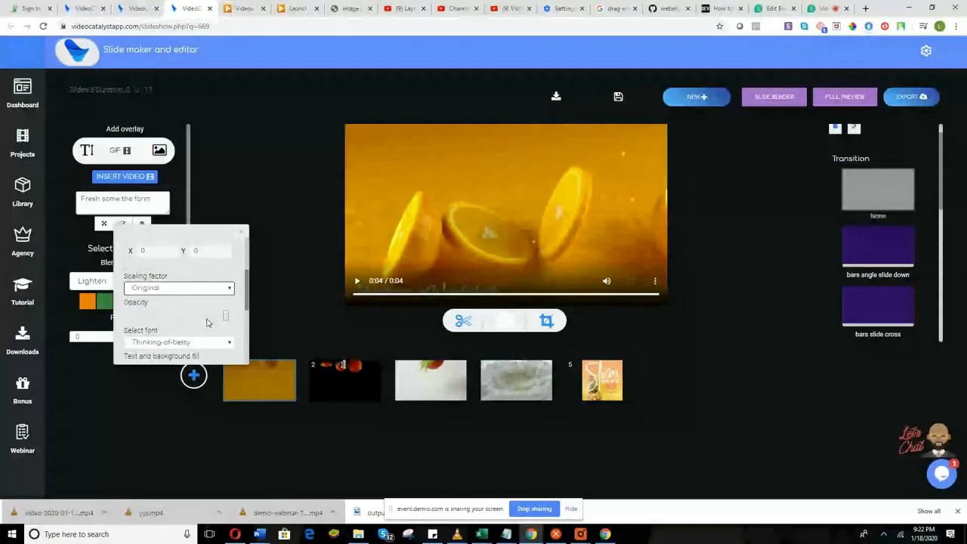
pyautogui.scroll(-1, 211, 321)
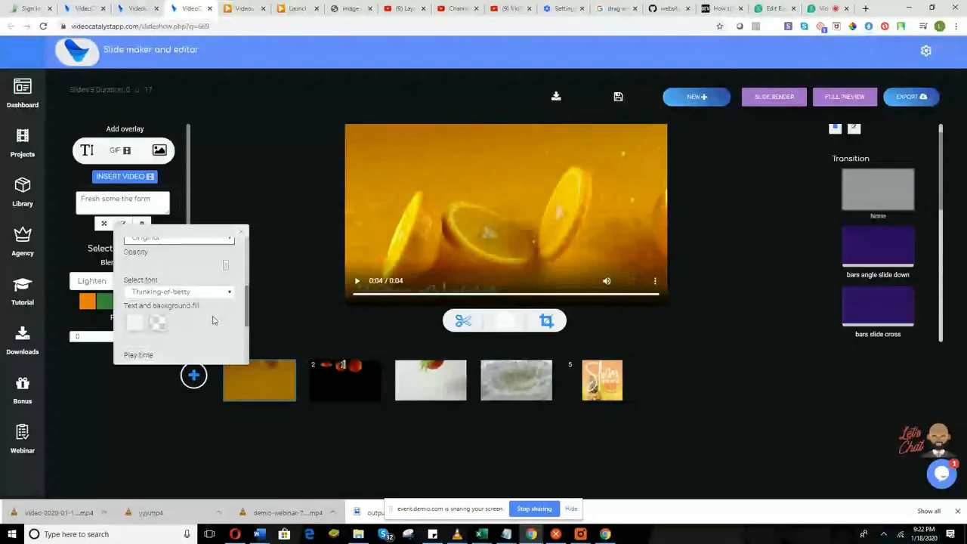
pyautogui.moveTo(225, 265)
pyautogui.mouseDown()
pyautogui.moveTo(183, 272)
pyautogui.moveTo(225, 256)
pyautogui.mouseUp()
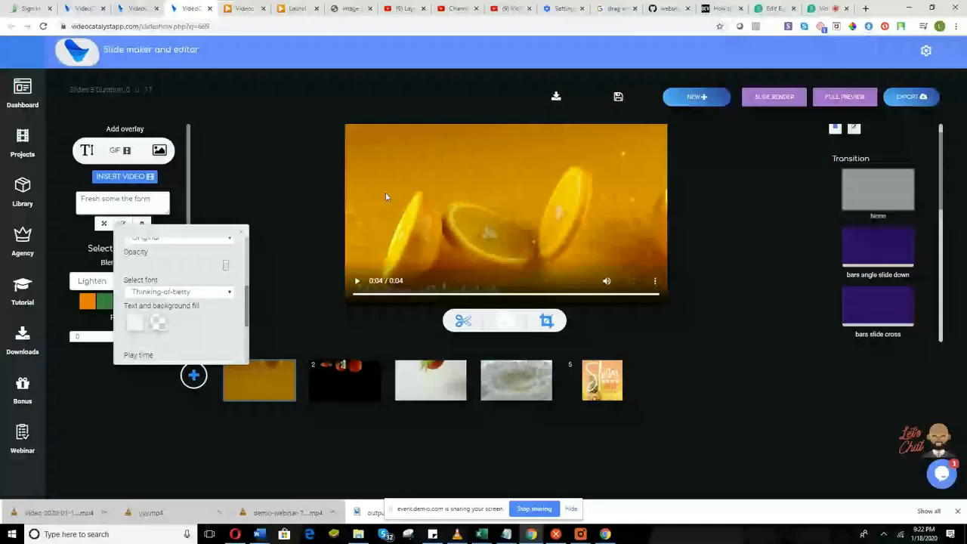
# Give the title the Nosifer font with red text on a pure black background.
pyautogui.click(175, 292)
pyautogui.click(175, 222)
pyautogui.scroll(-2, 186, 311)
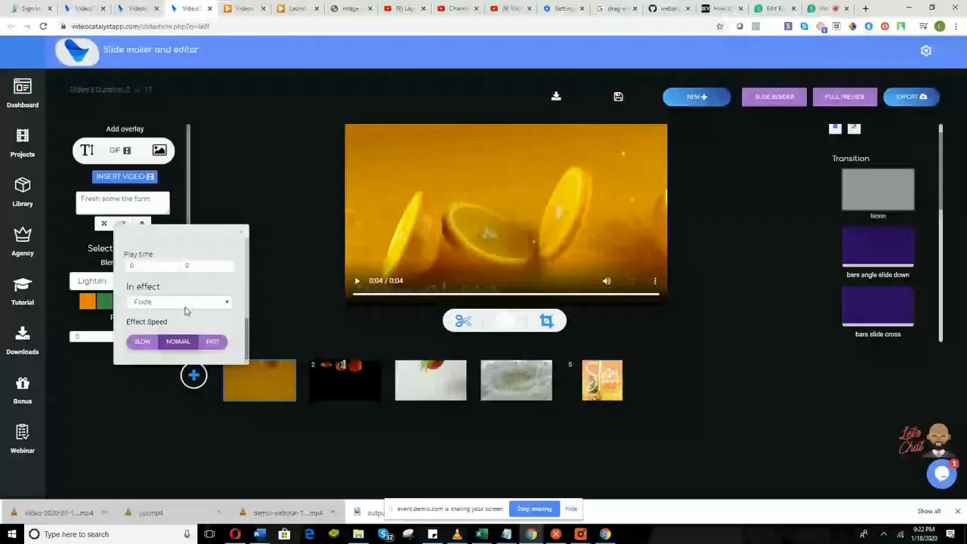
pyautogui.scroll(1, 186, 310)
pyautogui.click(202, 291)
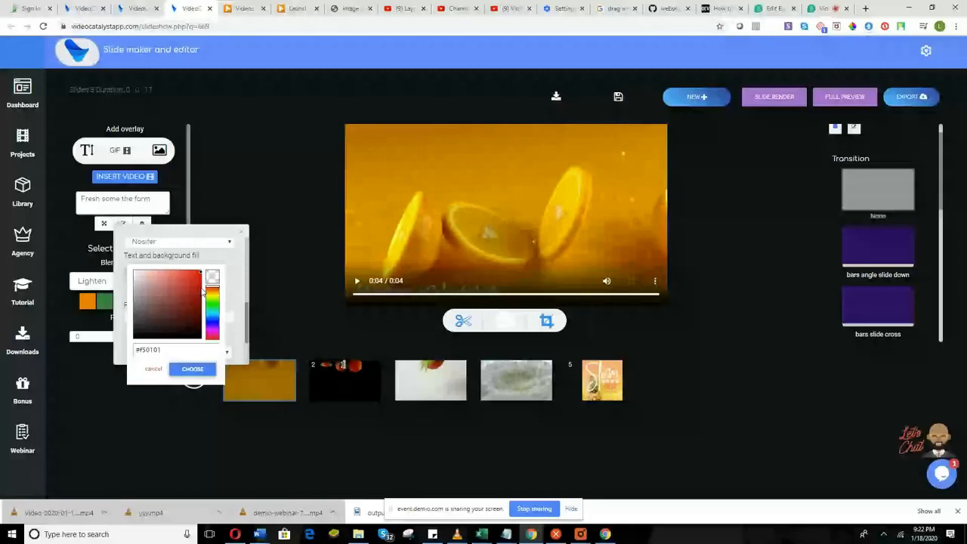
pyautogui.click(170, 331)
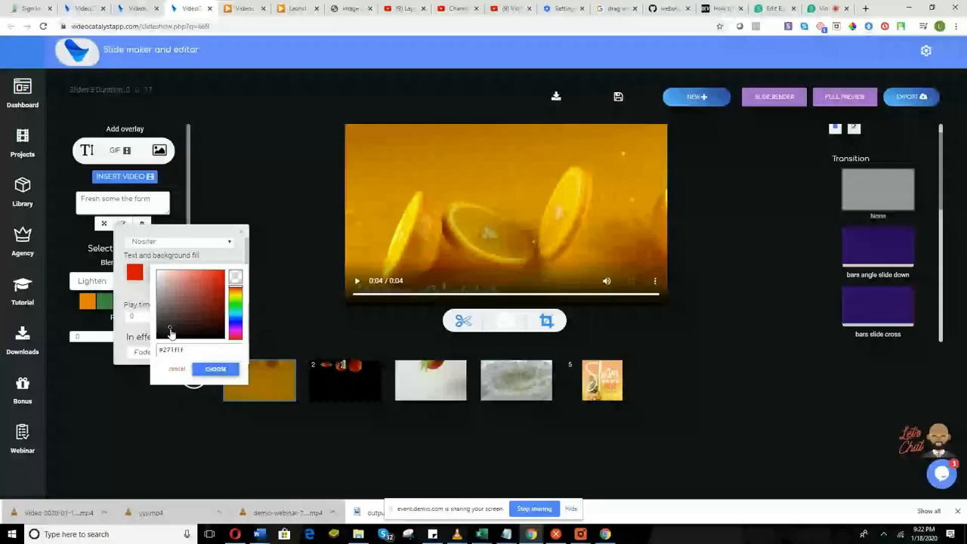
pyautogui.moveTo(171, 333)
pyautogui.mouseDown()
pyautogui.moveTo(172, 344)
pyautogui.moveTo(217, 349)
pyautogui.mouseUp()
pyautogui.click(215, 368)
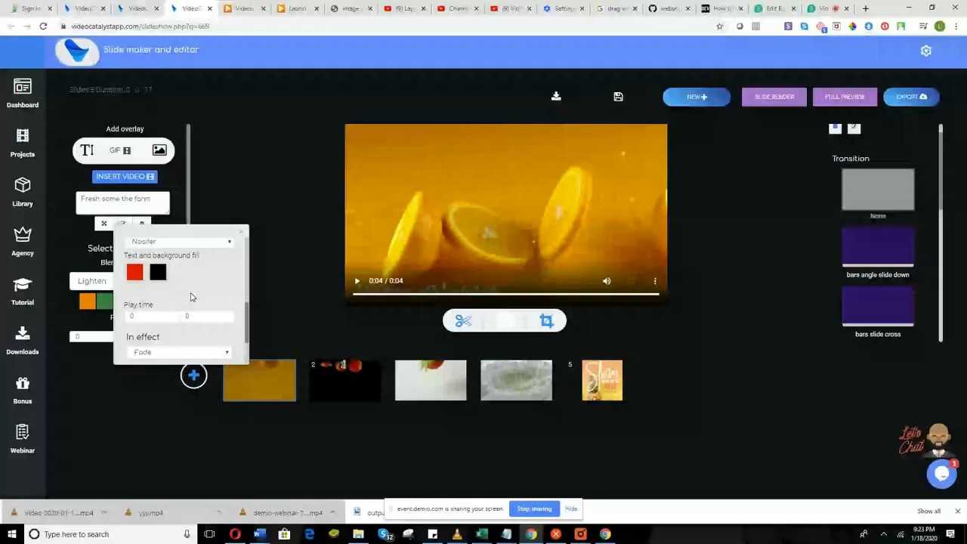
# Set the title's play time to start at 0.5 and end at 1.5.
pyautogui.scroll(-1, 181, 302)
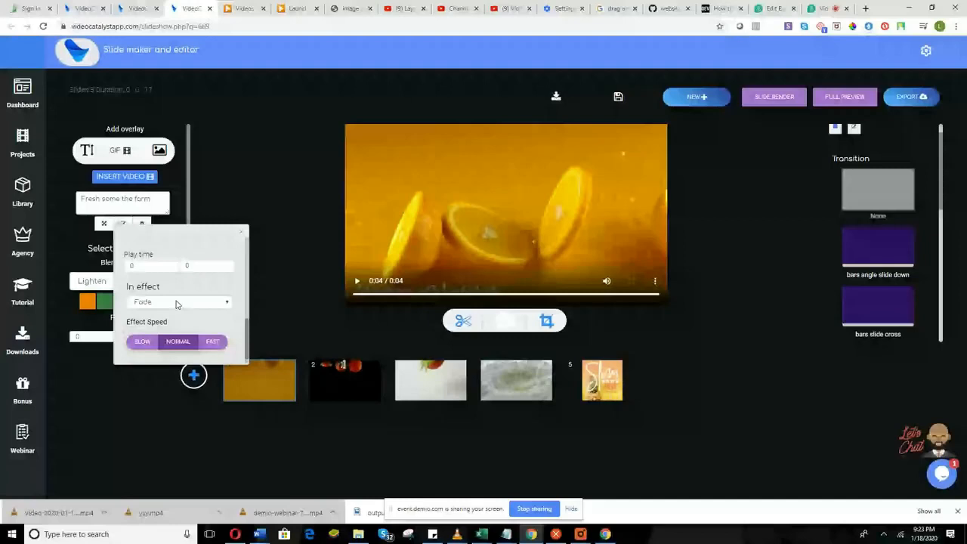
pyautogui.click(170, 265)
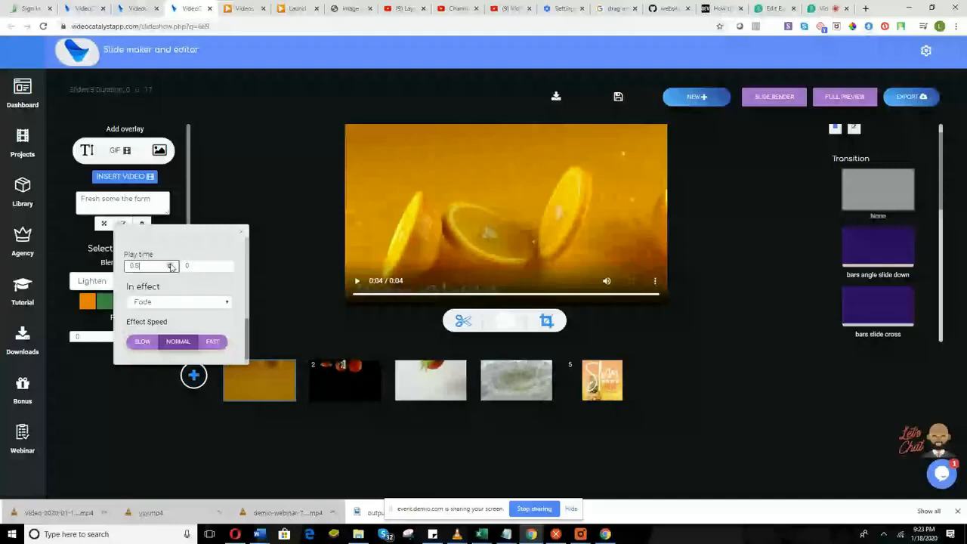
pyautogui.click(227, 265)
pyautogui.click(226, 265)
pyautogui.click(227, 265)
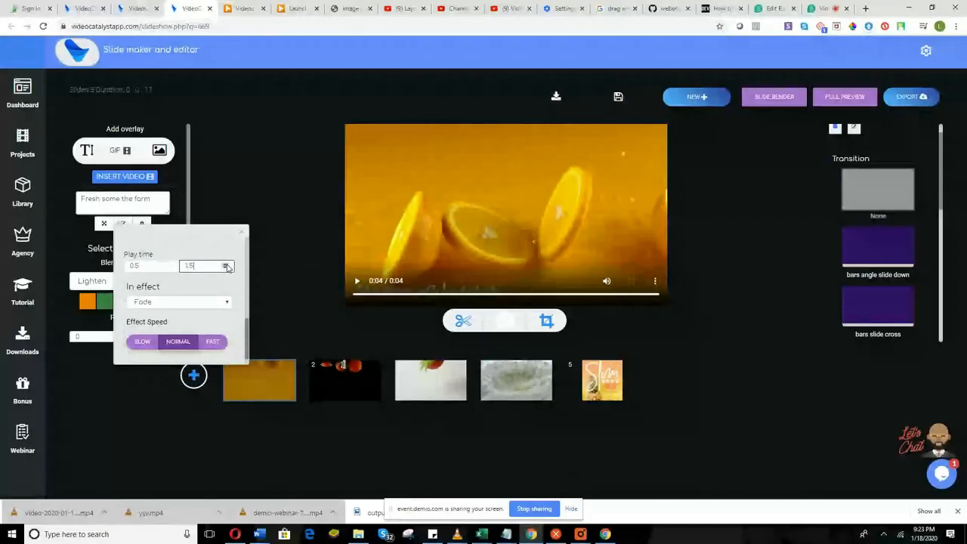
pyautogui.click(227, 265)
pyautogui.click(225, 268)
pyautogui.click(225, 268)
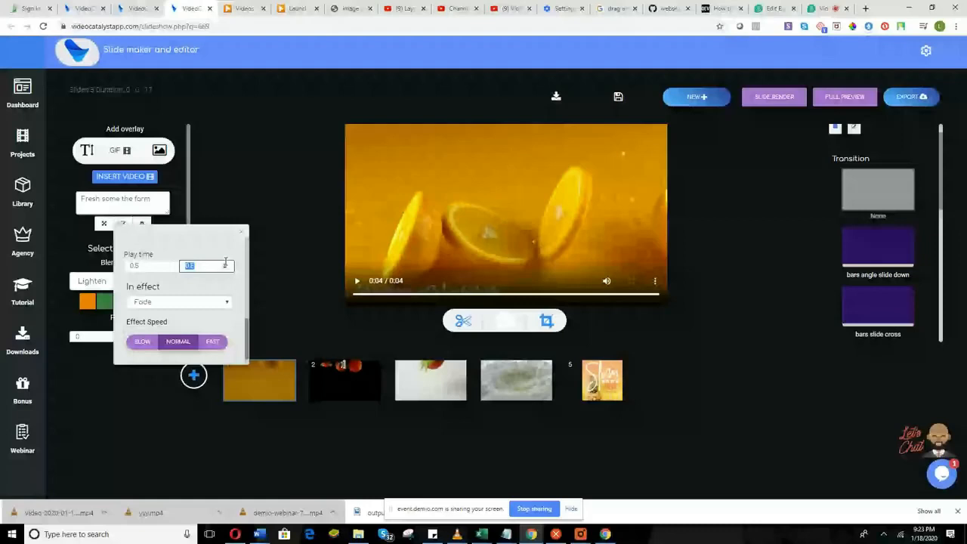
pyautogui.click(225, 263)
# Give the title a Slide bottom entrance effect at normal speed.
pyautogui.click(193, 302)
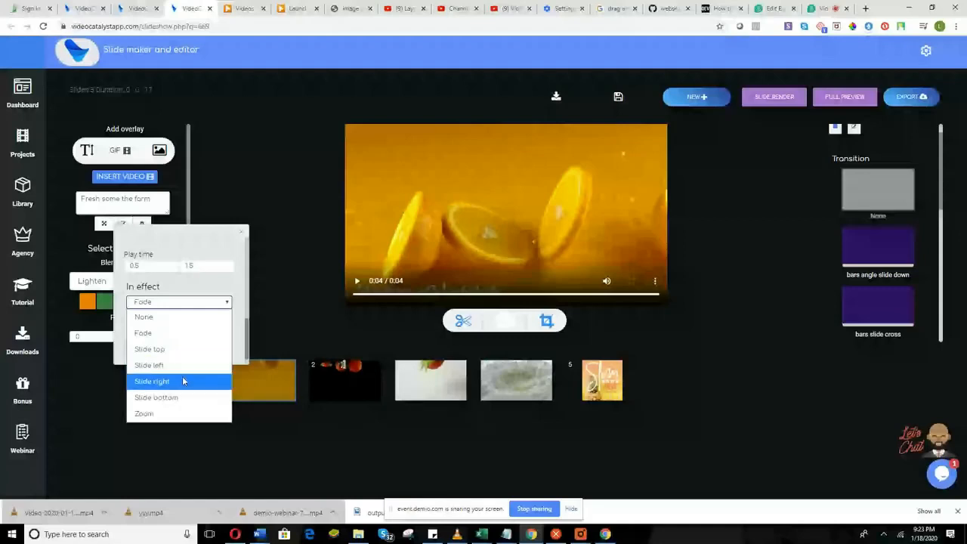
pyautogui.click(181, 397)
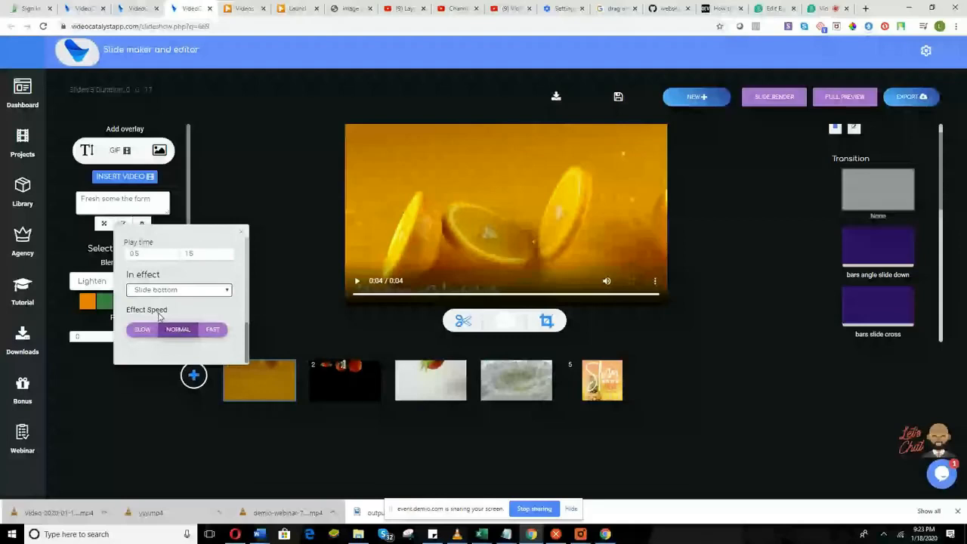
pyautogui.click(148, 330)
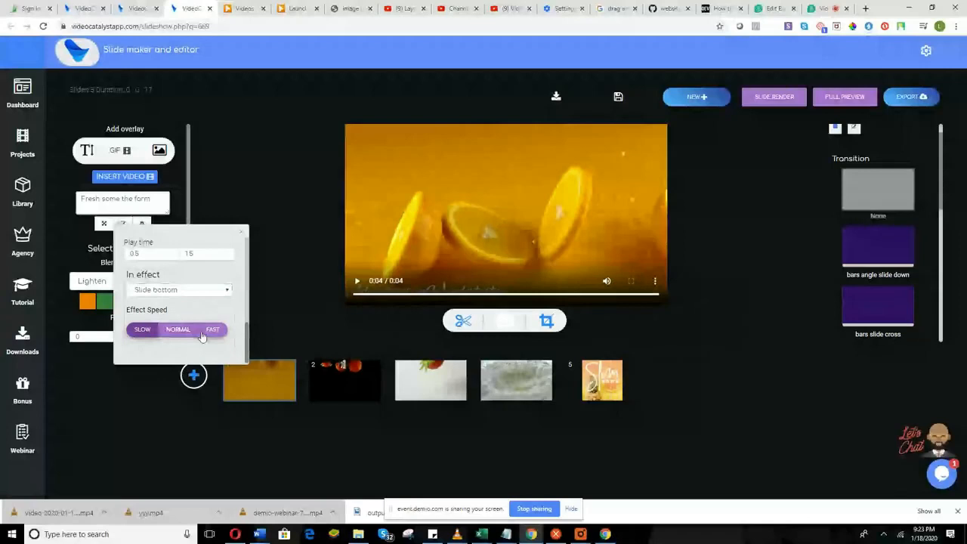
pyautogui.click(204, 332)
pyautogui.click(175, 332)
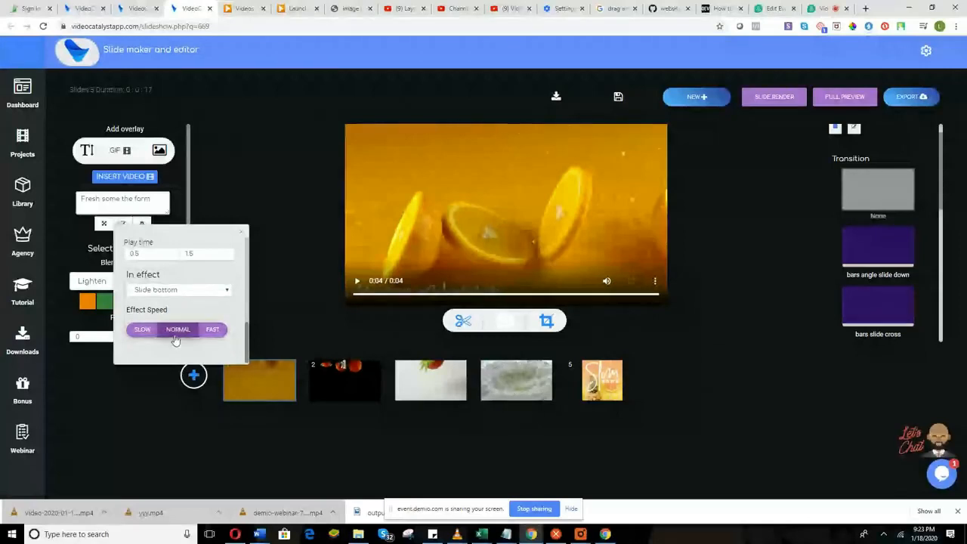
# Render the slide, then lengthen the title's play time to 0.5–4.5 s.
pyautogui.scroll(3, 214, 292)
pyautogui.scroll(5, 214, 292)
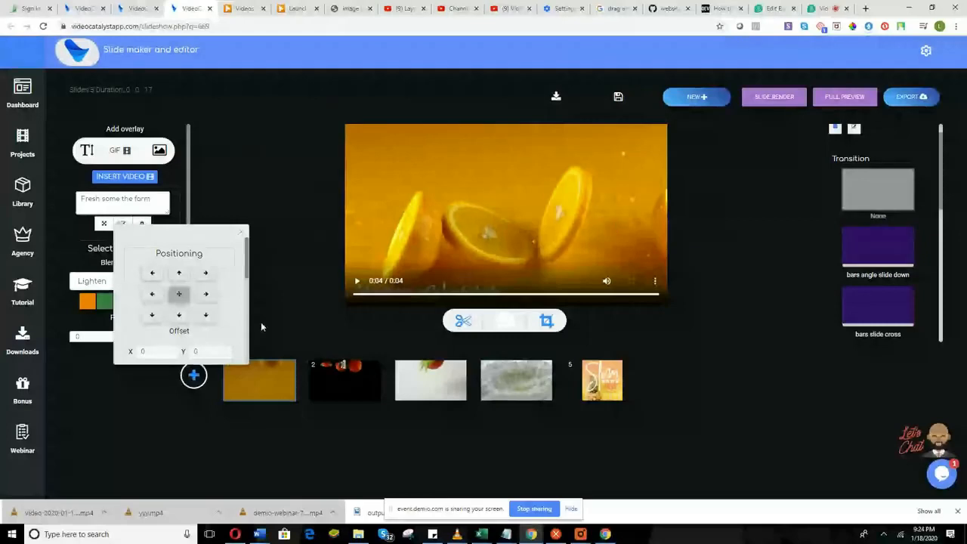
pyautogui.click(772, 94)
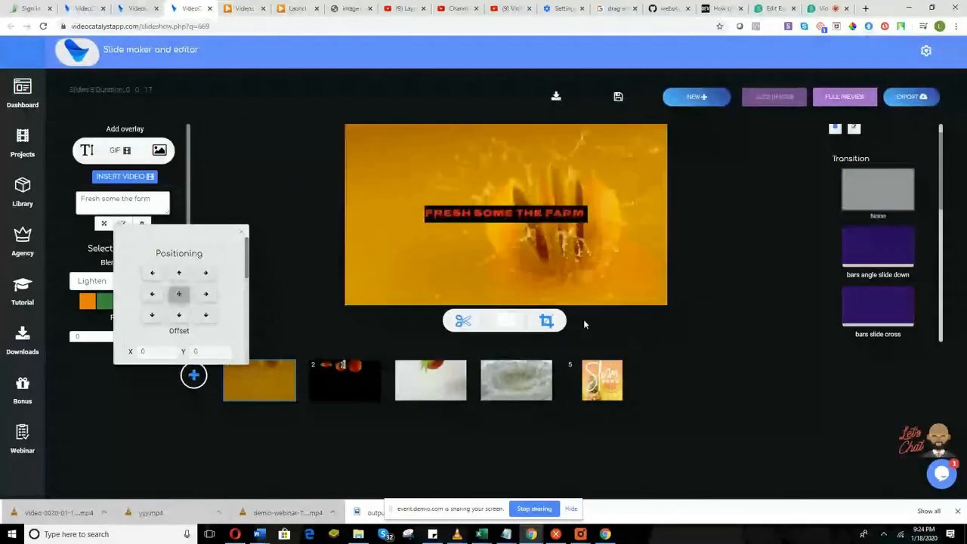
pyautogui.scroll(-5, 224, 319)
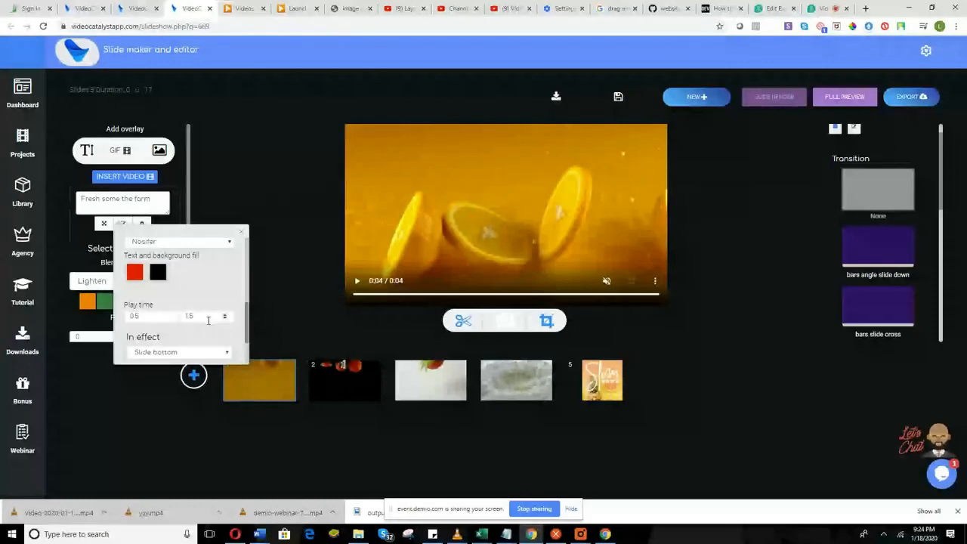
pyautogui.click(225, 319)
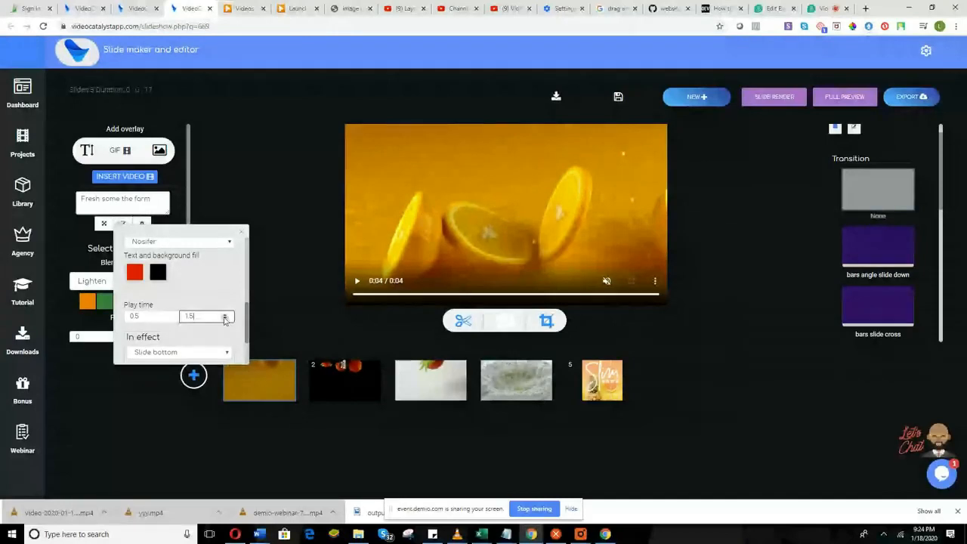
pyautogui.click(224, 319)
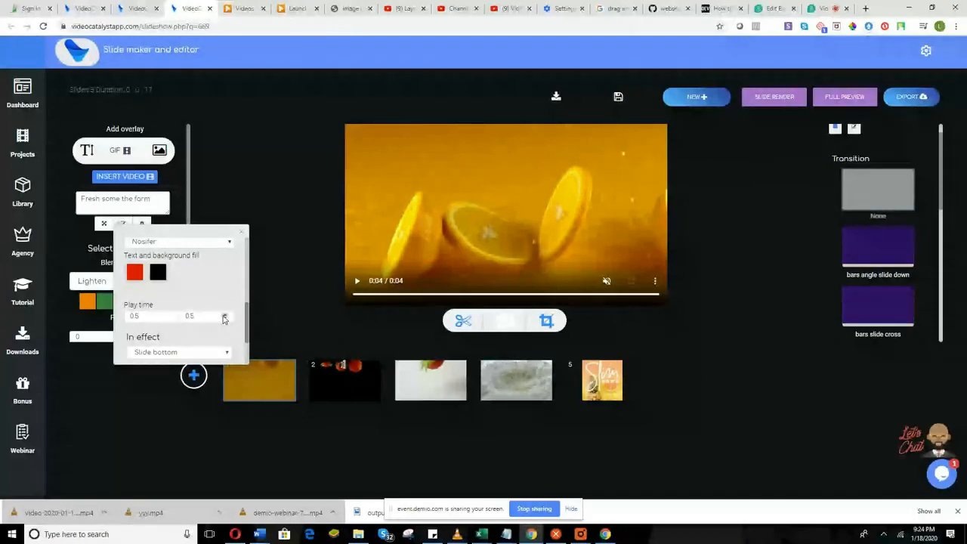
pyautogui.click(224, 318)
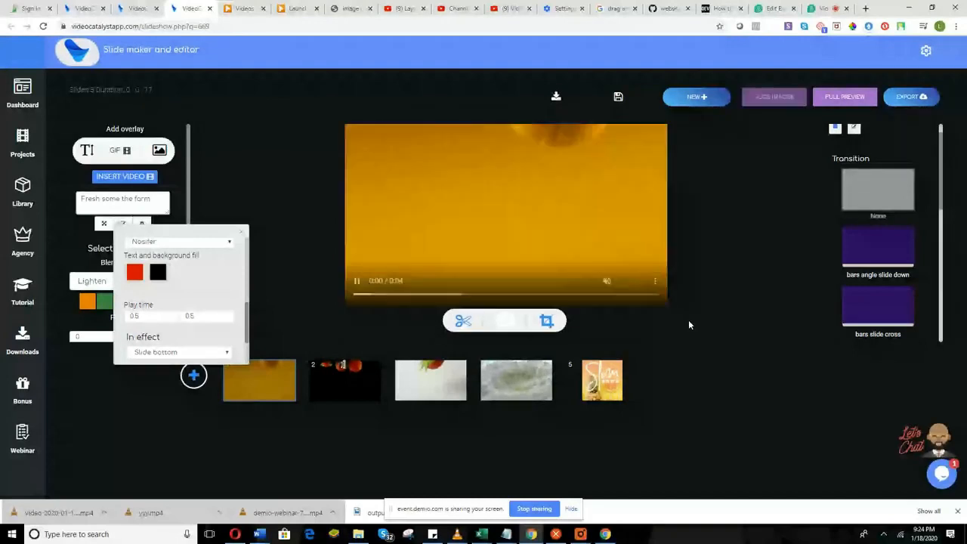
pyautogui.click(225, 318)
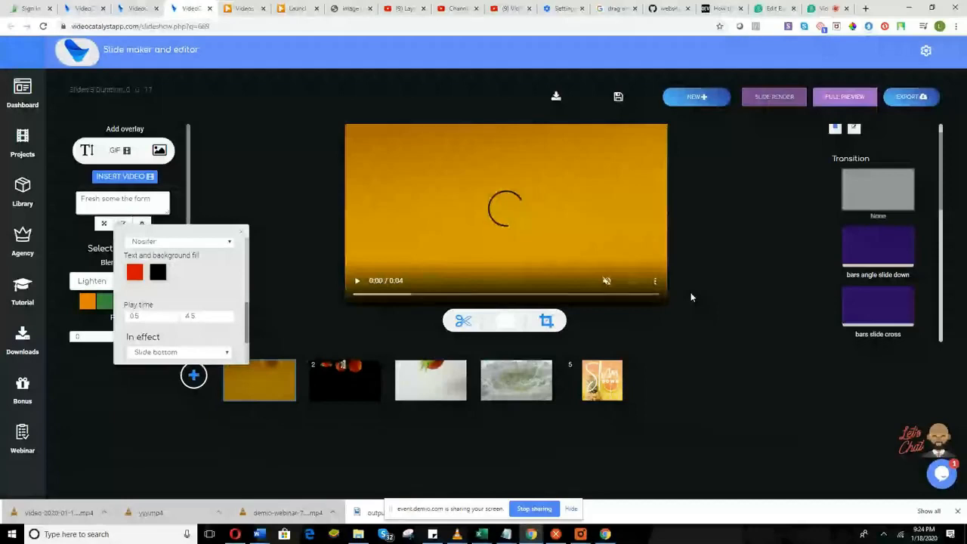
pyautogui.scroll(1, 188, 293)
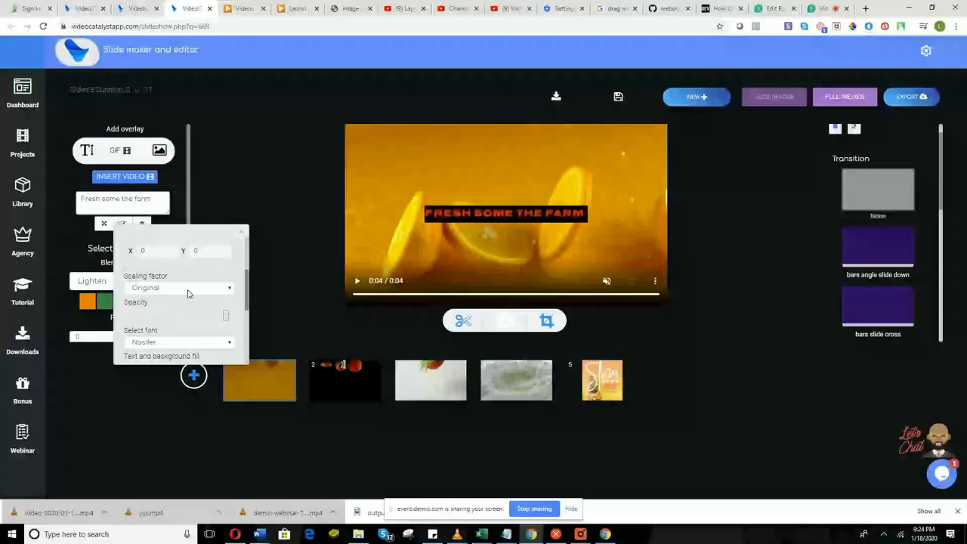
# Try Contain and Fill scaling on the title, then settle on Auto and re-render.
pyautogui.click(188, 293)
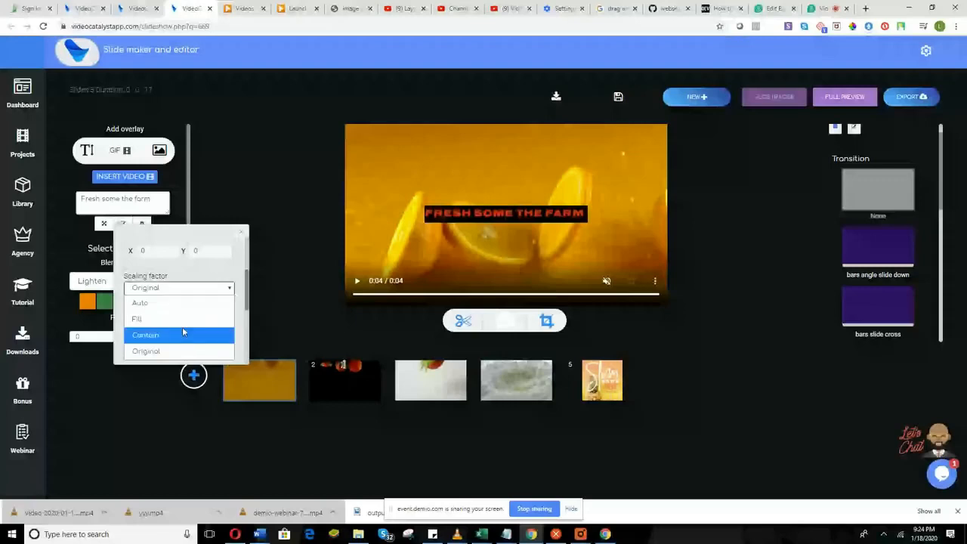
pyautogui.click(182, 327)
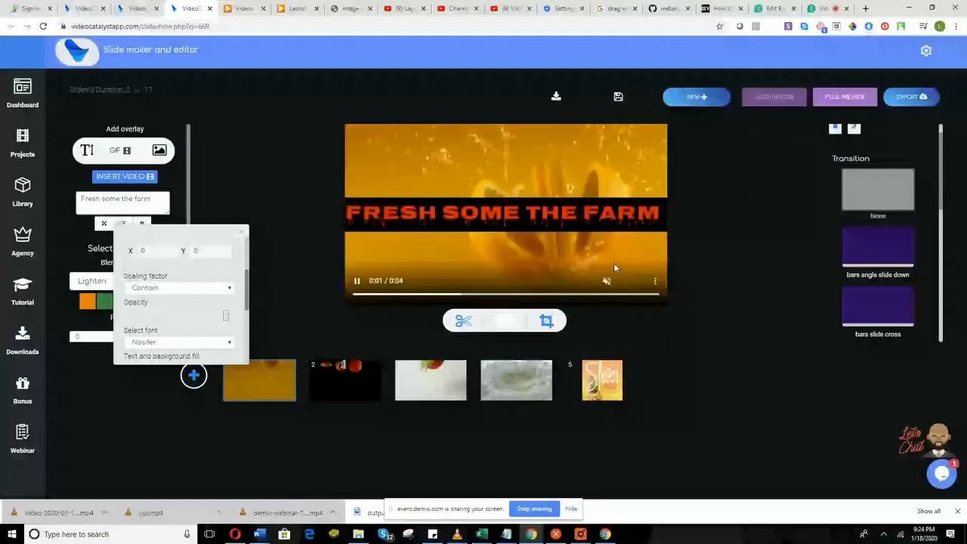
pyautogui.click(543, 323)
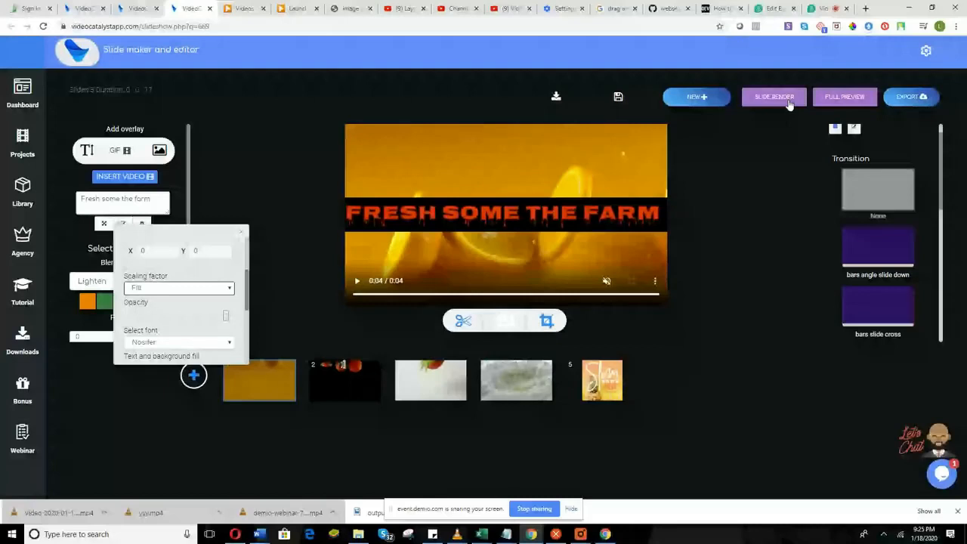
pyautogui.click(773, 97)
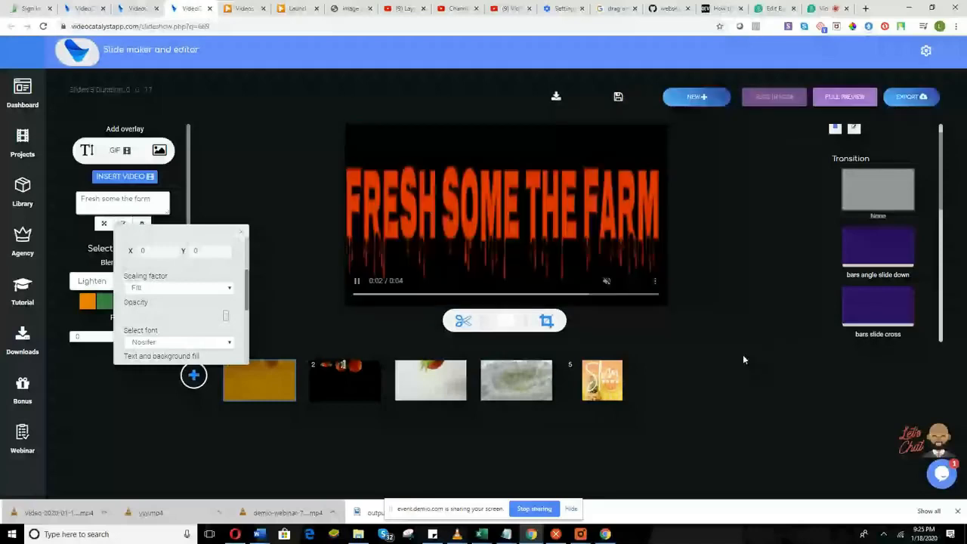
pyautogui.click(219, 287)
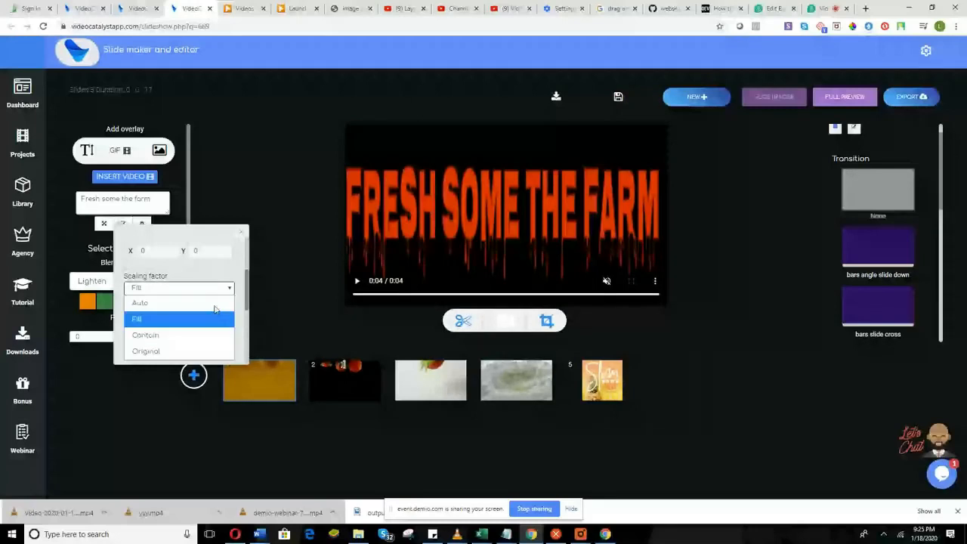
pyautogui.click(214, 302)
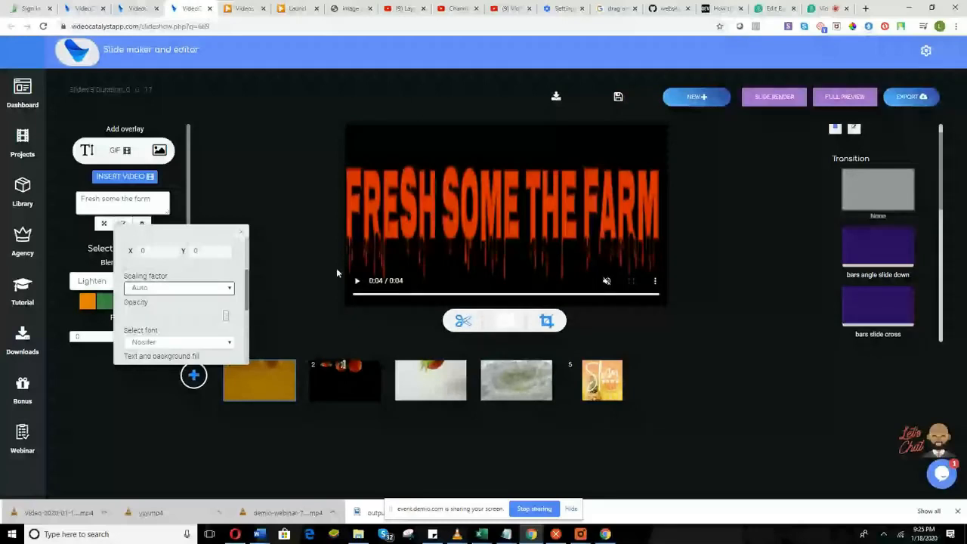
pyautogui.click(775, 97)
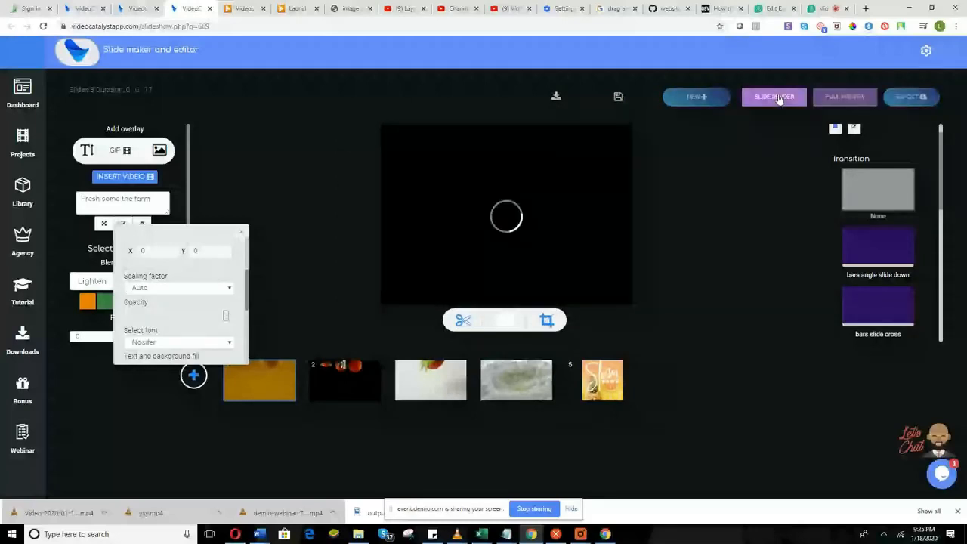
pyautogui.scroll(1, 195, 322)
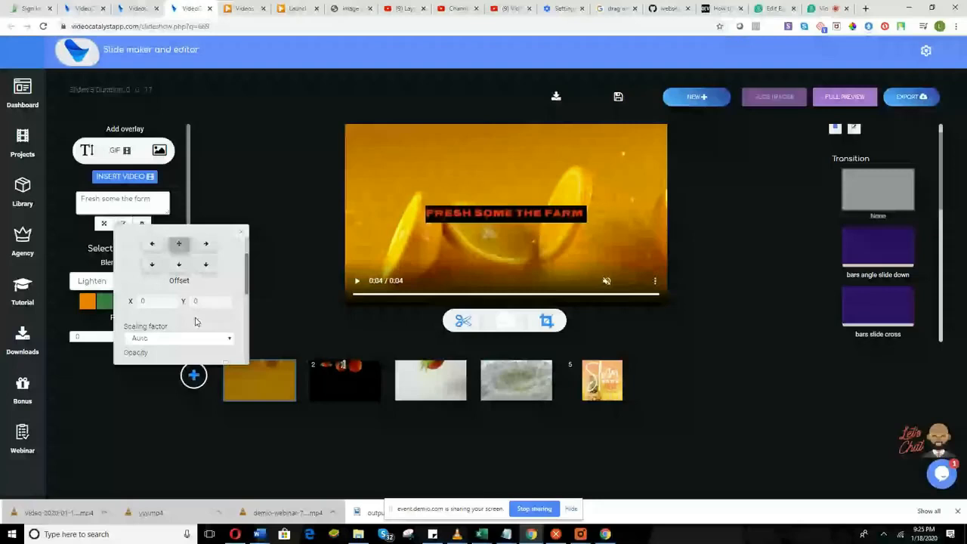
# Set the title's Y offset to 12, preview the rendered slide, and close the text settings.
pyautogui.click(223, 300)
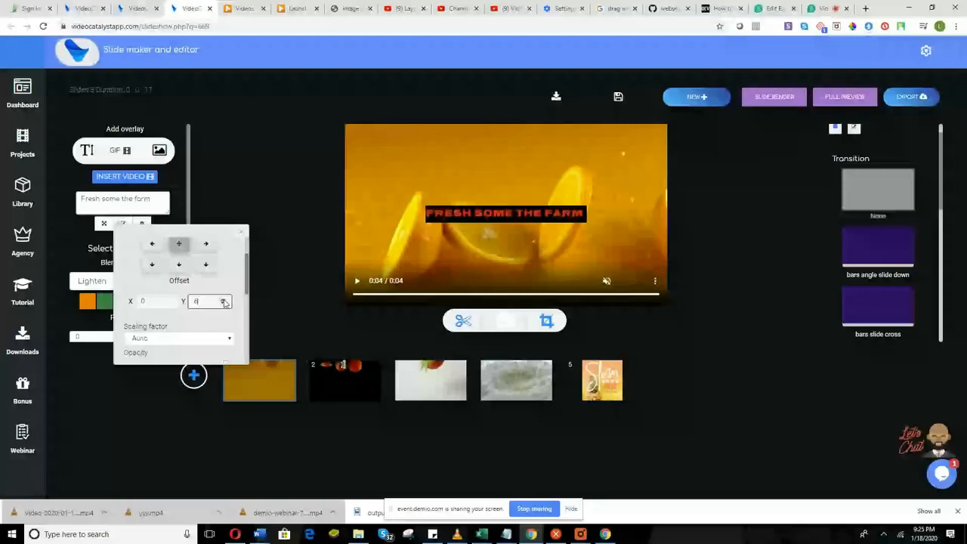
pyautogui.click(761, 100)
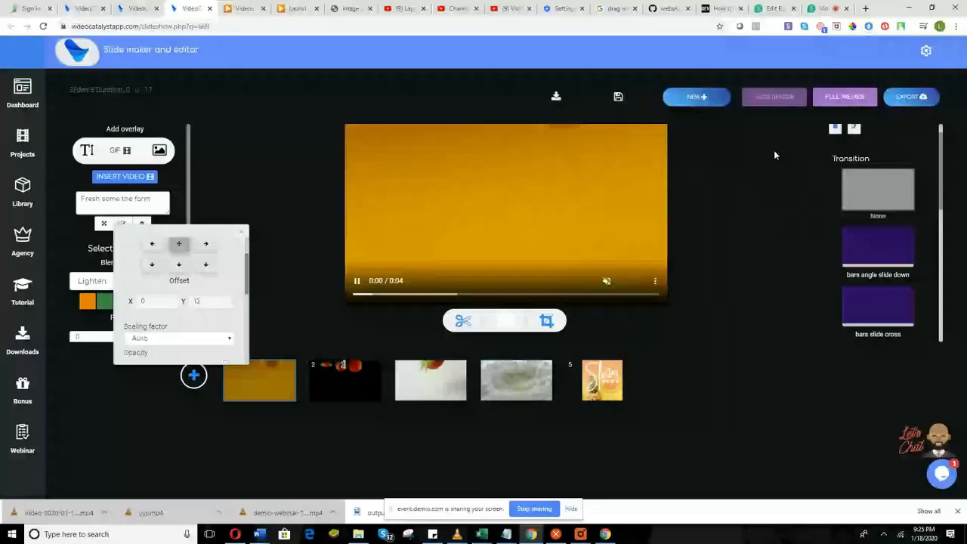
pyautogui.moveTo(484, 230)
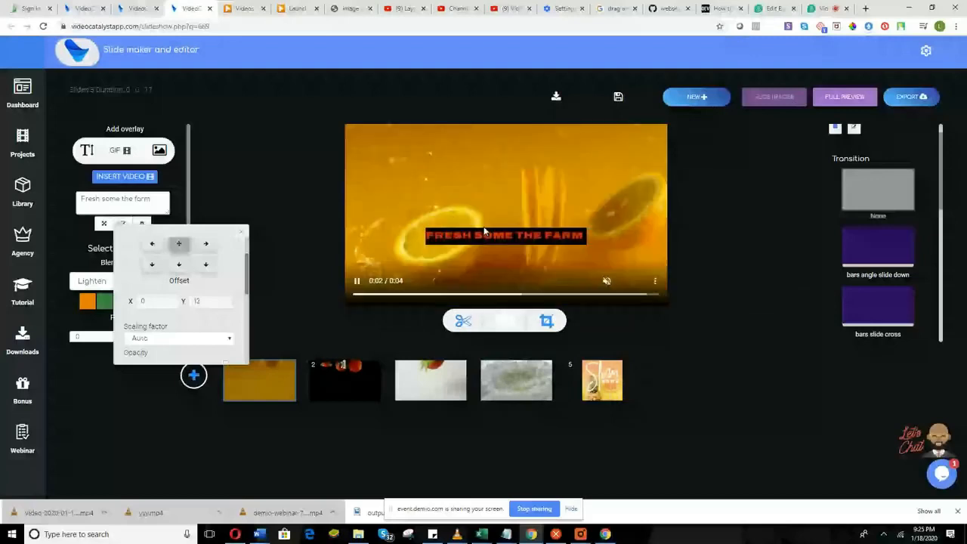
pyautogui.scroll(-4, 228, 298)
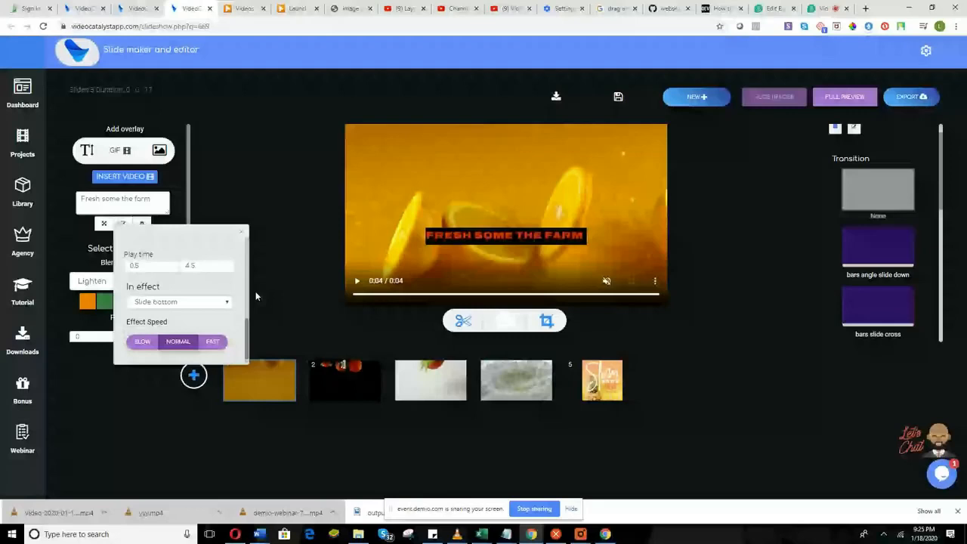
pyautogui.scroll(3, 238, 298)
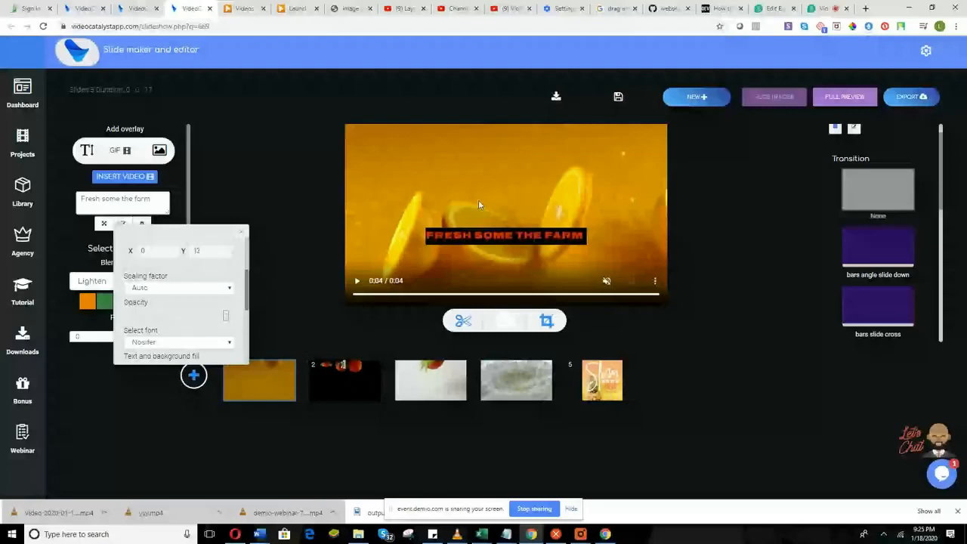
pyautogui.scroll(-5, 183, 327)
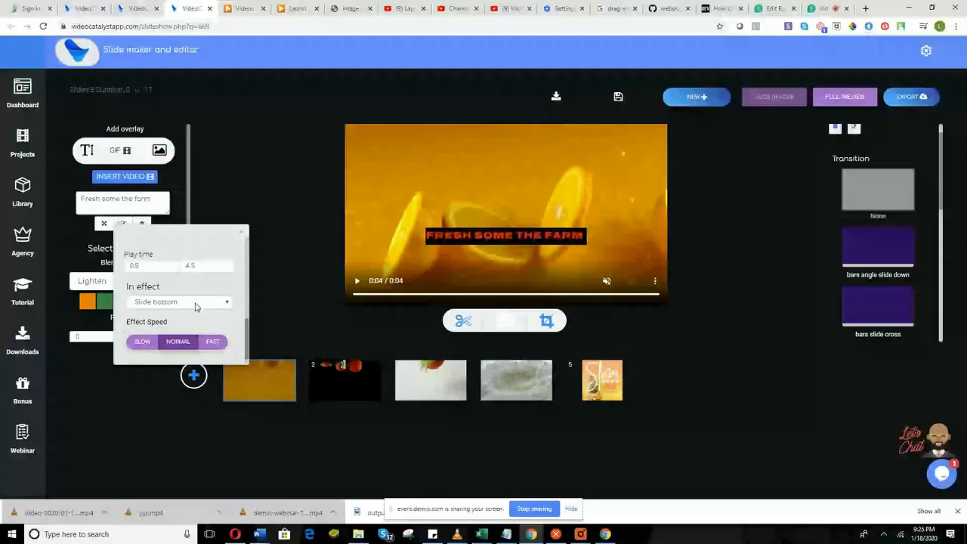
pyautogui.scroll(5, 195, 306)
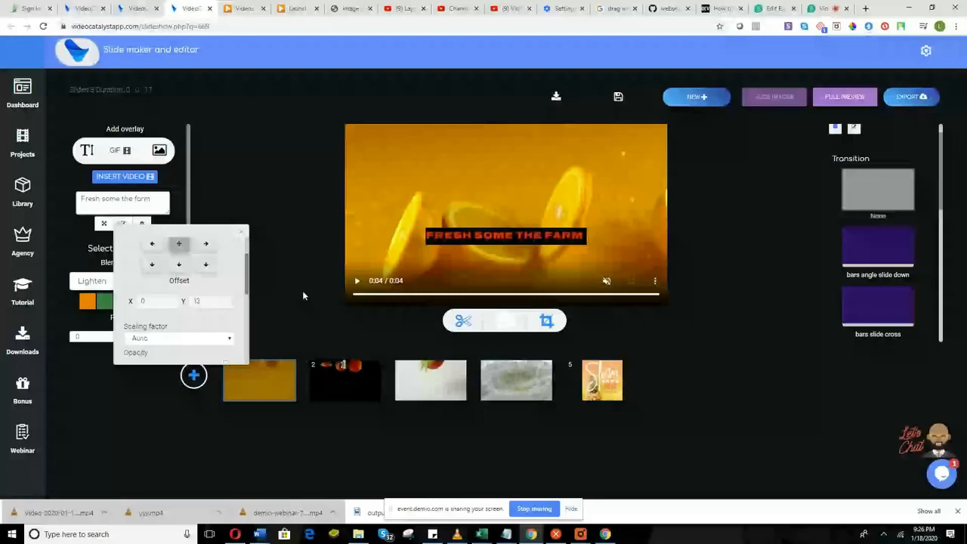
pyautogui.click(302, 295)
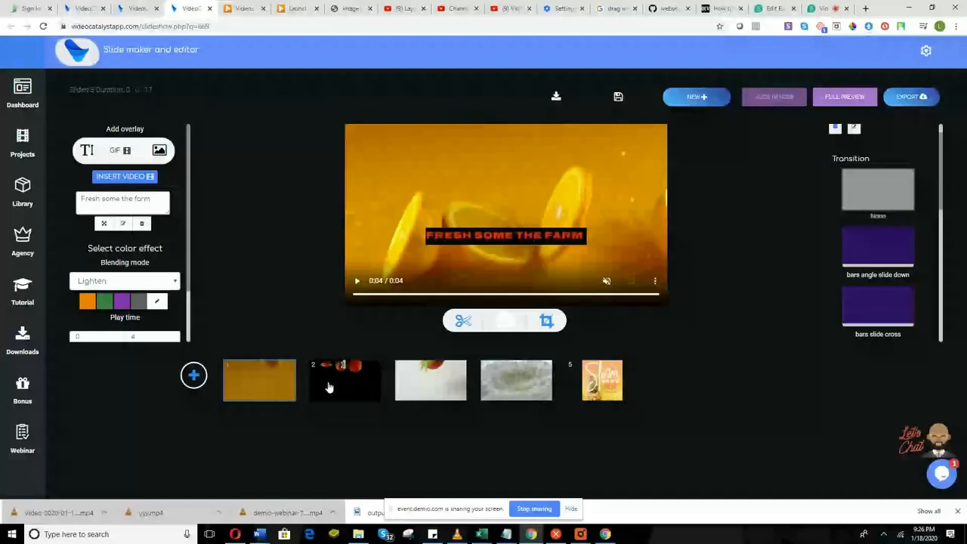
# Extend the first slide's play time end from 4 to 8 and set playback speed to slow.
pyautogui.scroll(-1, 173, 270)
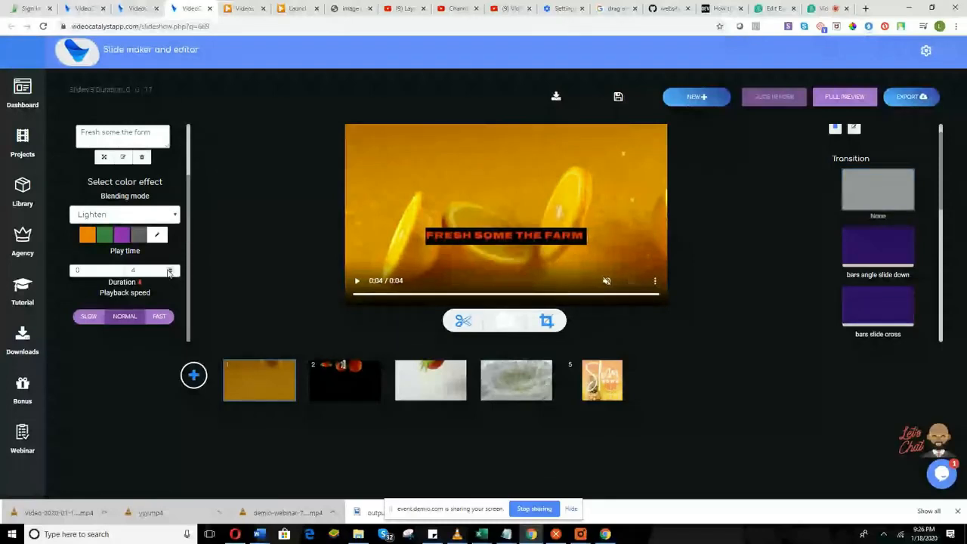
pyautogui.click(168, 272)
pyautogui.click(169, 270)
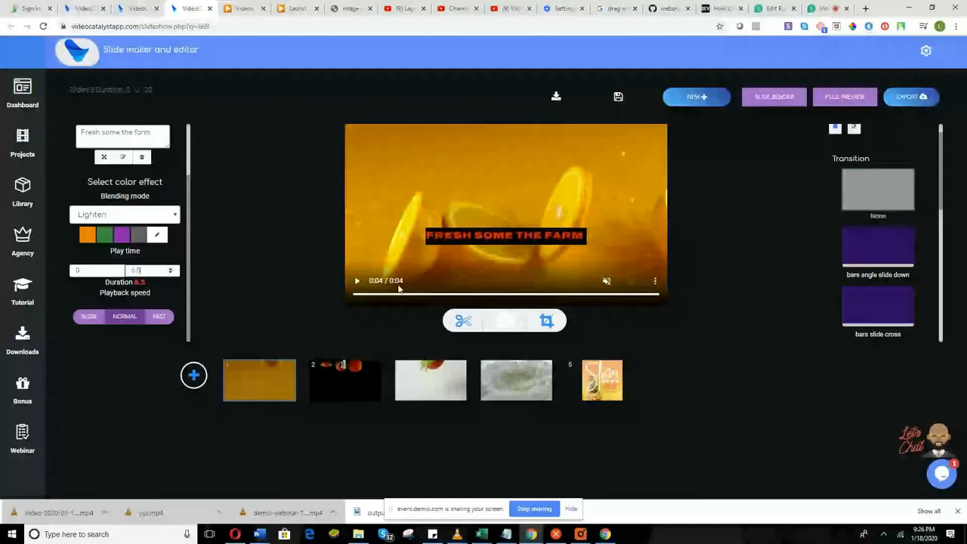
pyautogui.click(172, 269)
pyautogui.click(173, 269)
pyautogui.click(173, 269)
pyautogui.click(89, 319)
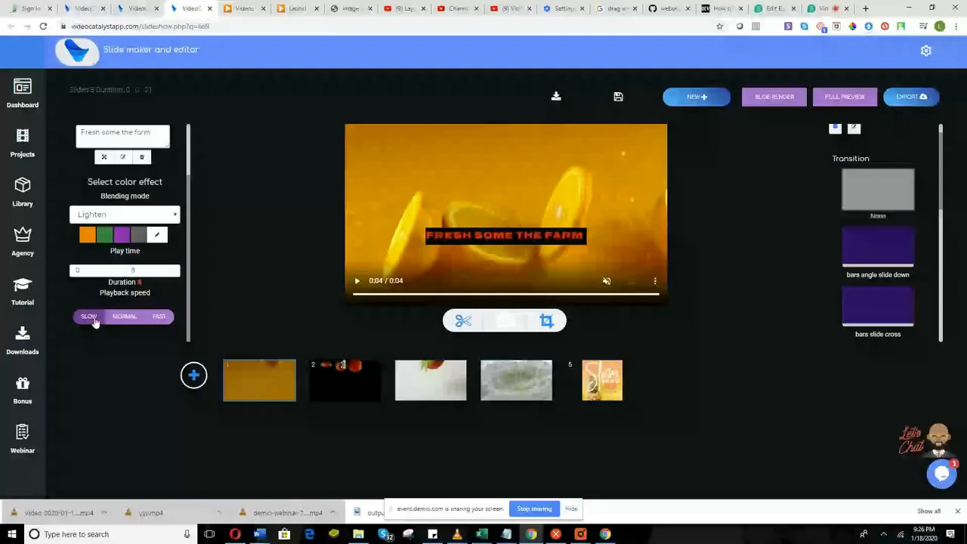
# Render the slide and watch the preview, skipping ahead with sound on.
pyautogui.click(773, 97)
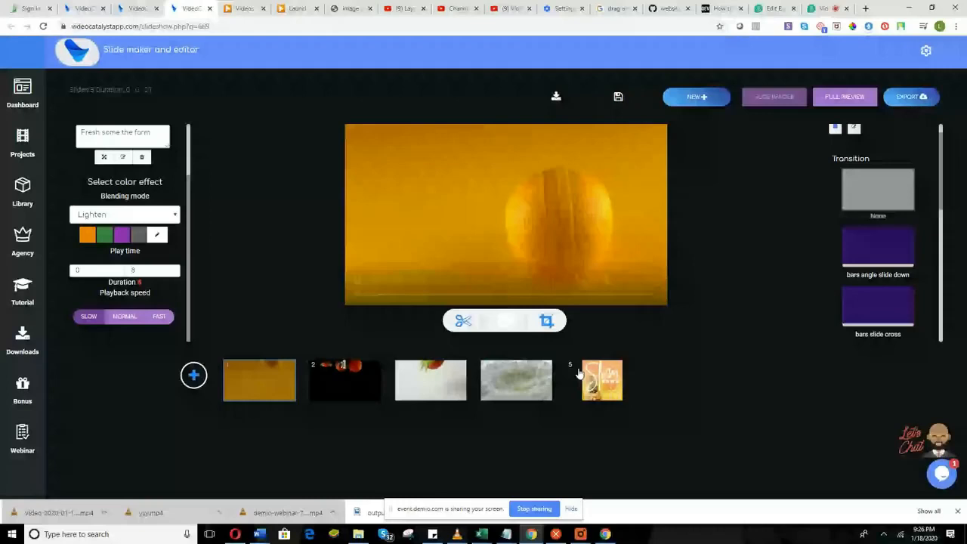
pyautogui.moveTo(409, 282)
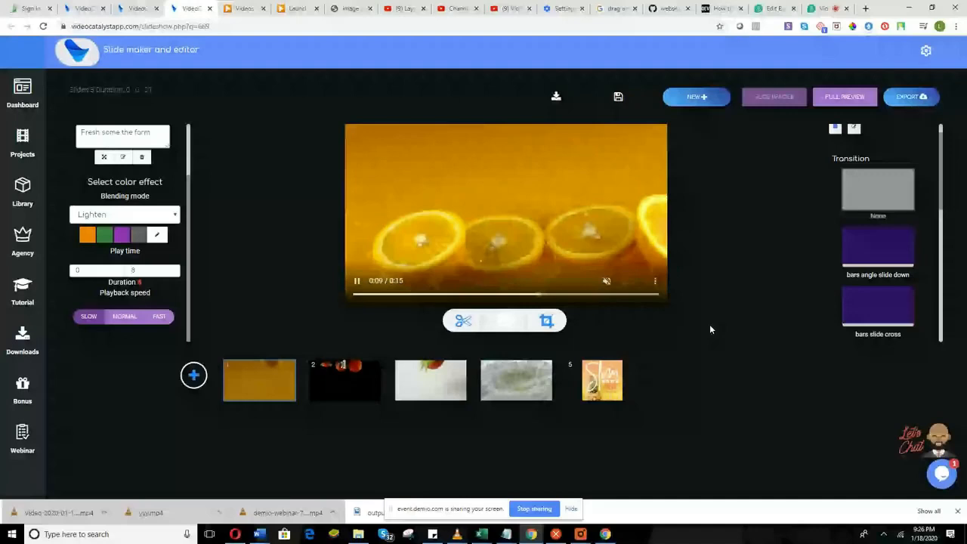
pyautogui.click(606, 281)
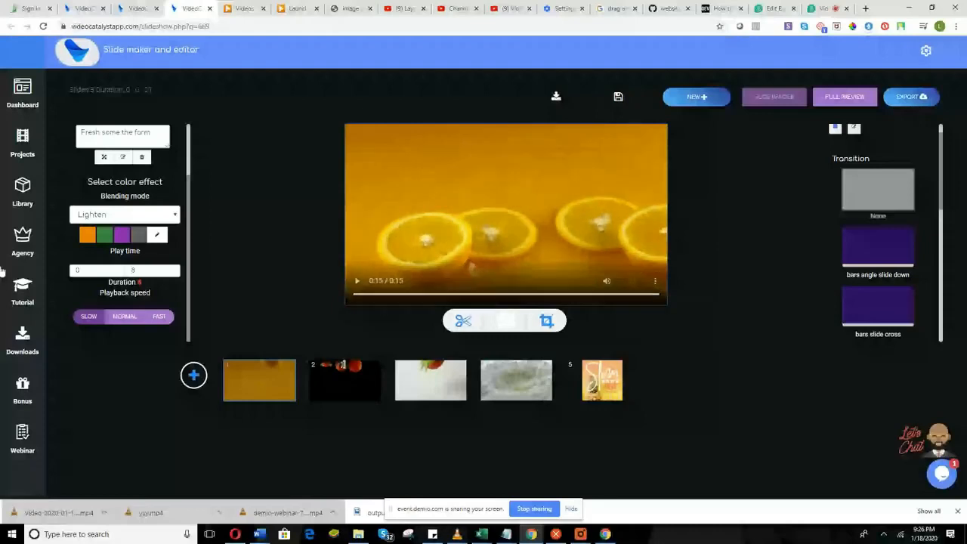
pyautogui.scroll(2, 161, 259)
pyautogui.scroll(1, 161, 259)
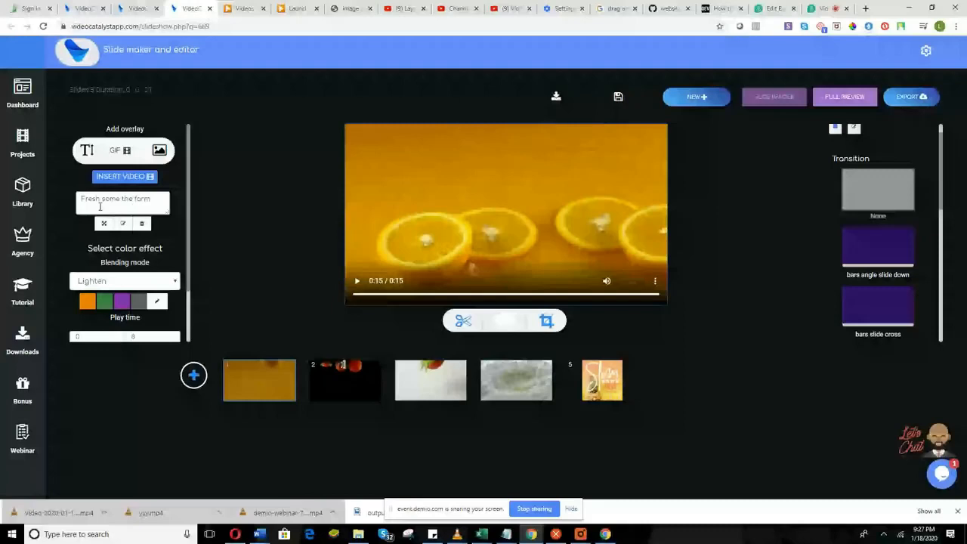
# Add a new text overlay reading 'This is a new text option' and open its settings.
pyautogui.click(138, 252)
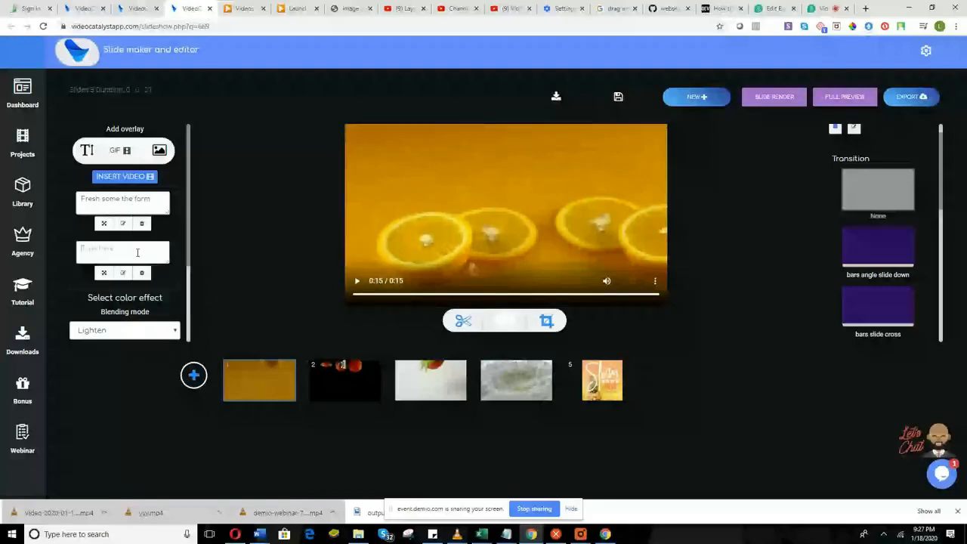
pyautogui.write('This is a new text')
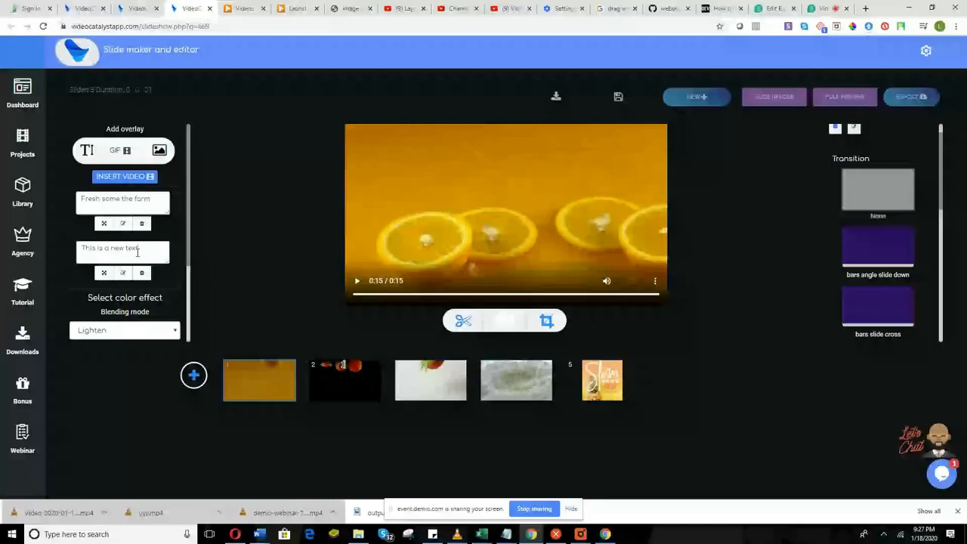
pyautogui.write('option')
pyautogui.click(103, 273)
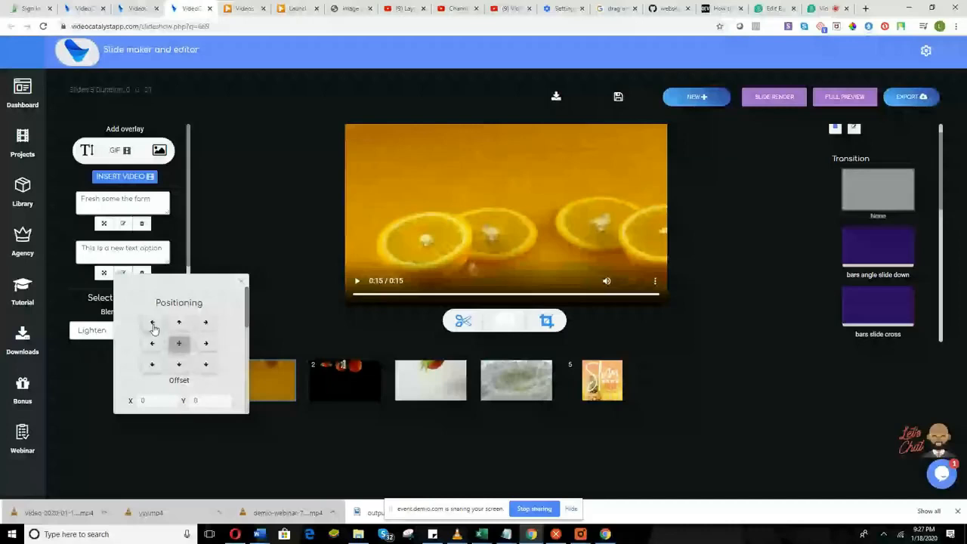
# Set the second overlay's font to Alfa_slab_one.
pyautogui.scroll(-3, 193, 329)
pyautogui.scroll(2, 194, 329)
pyautogui.click(195, 337)
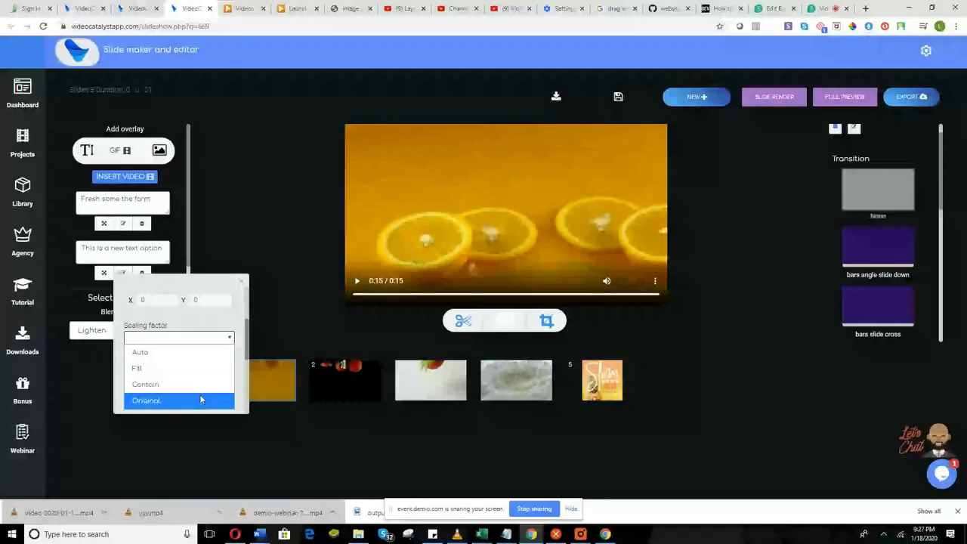
pyautogui.scroll(-1, 201, 399)
pyautogui.click(203, 342)
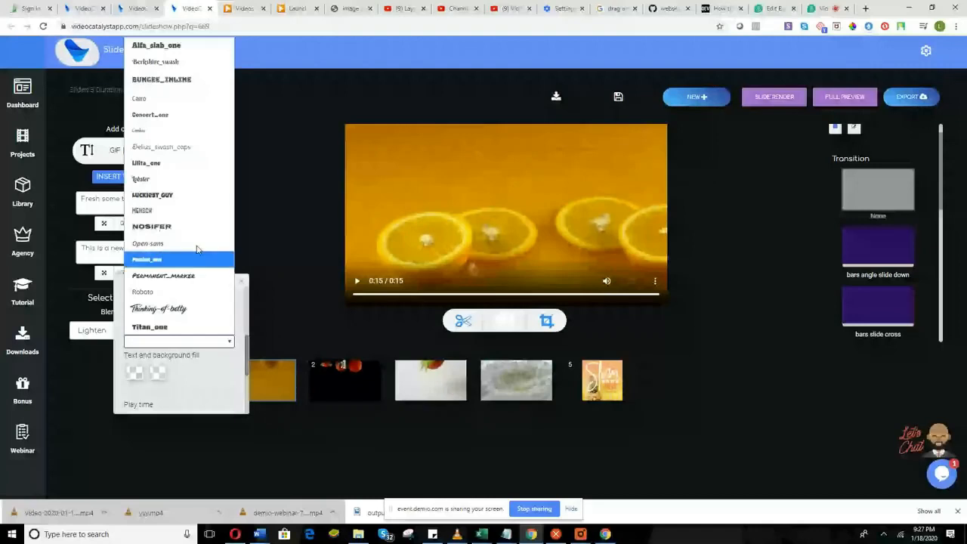
pyautogui.click(175, 46)
# Give the overlay a blue text colour with a black background fill.
pyautogui.scroll(-1, 181, 355)
pyautogui.click(134, 323)
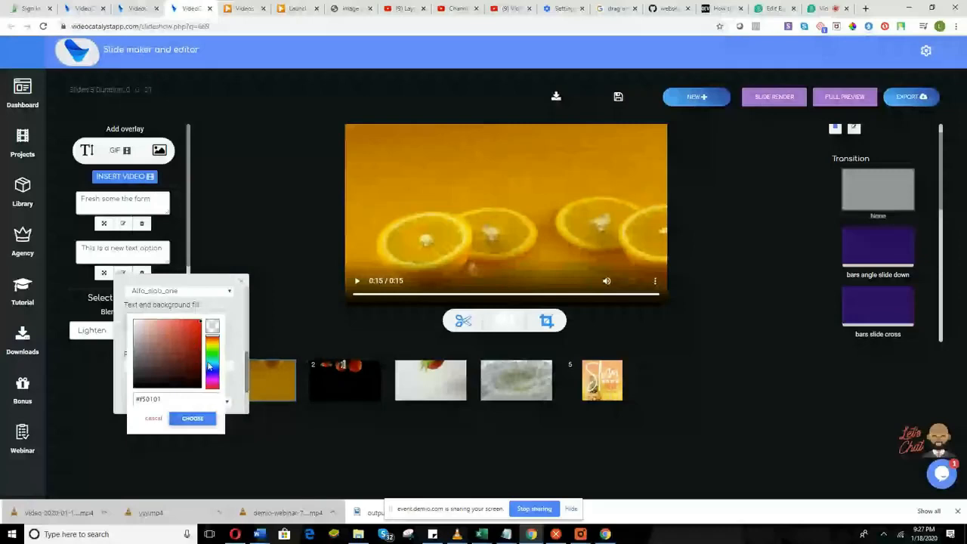
pyautogui.click(209, 365)
pyautogui.click(197, 327)
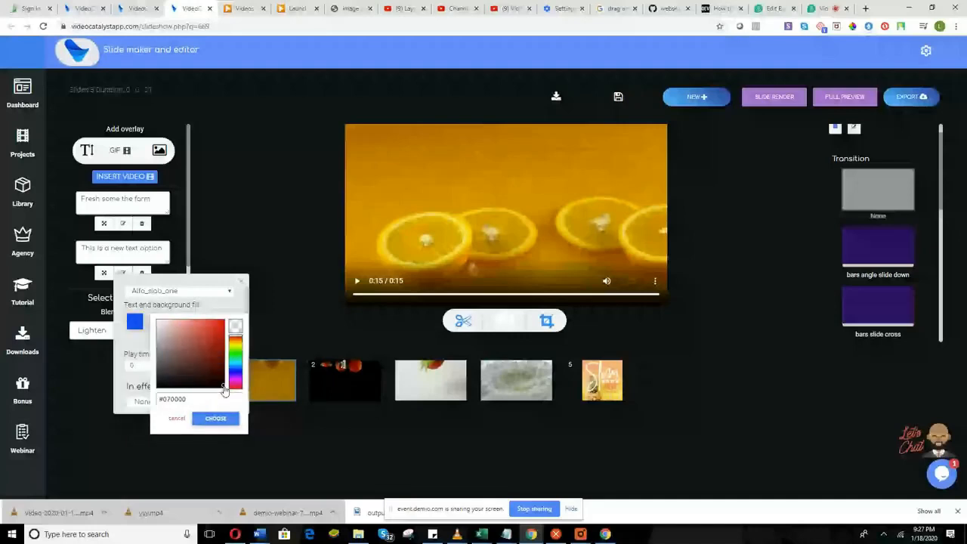
pyautogui.click(206, 368)
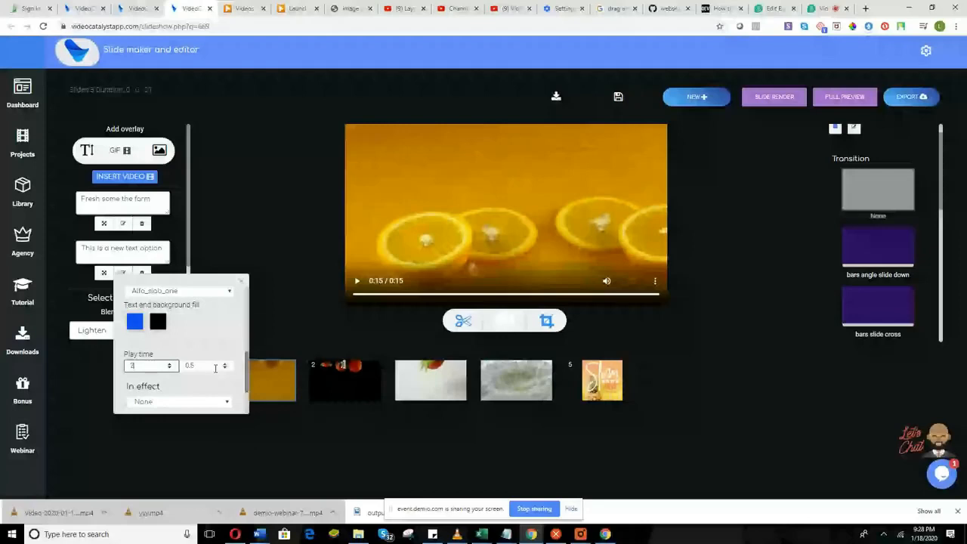
# Make the overlay play until 6.5 s, sliding in from the right at normal speed, then re-render the slide.
pyautogui.doubleClick(216, 367)
pyautogui.write('6.5')
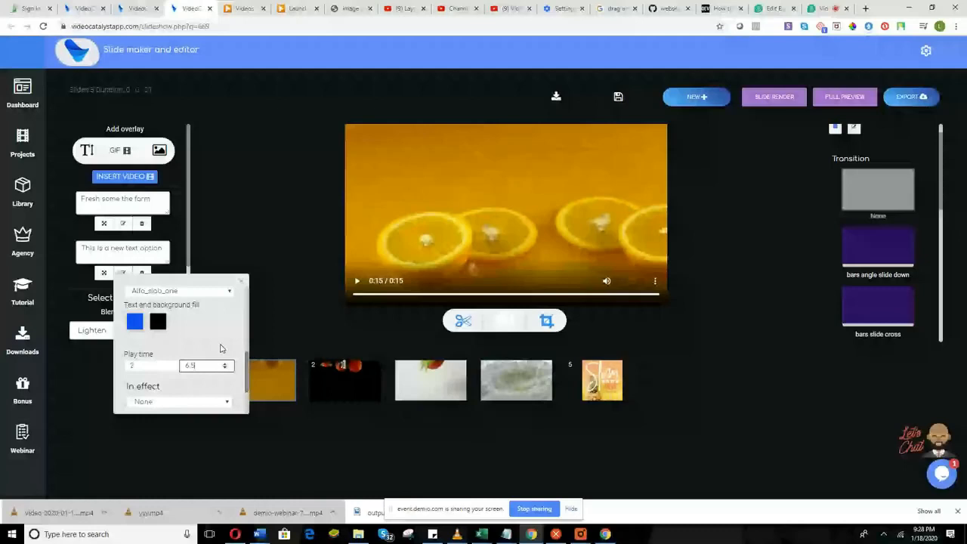
pyautogui.click(207, 401)
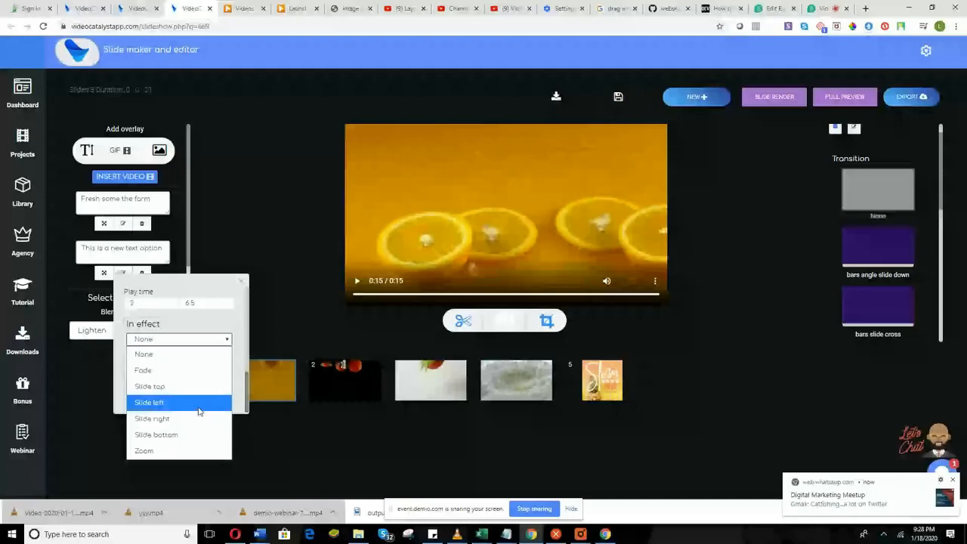
pyautogui.click(198, 417)
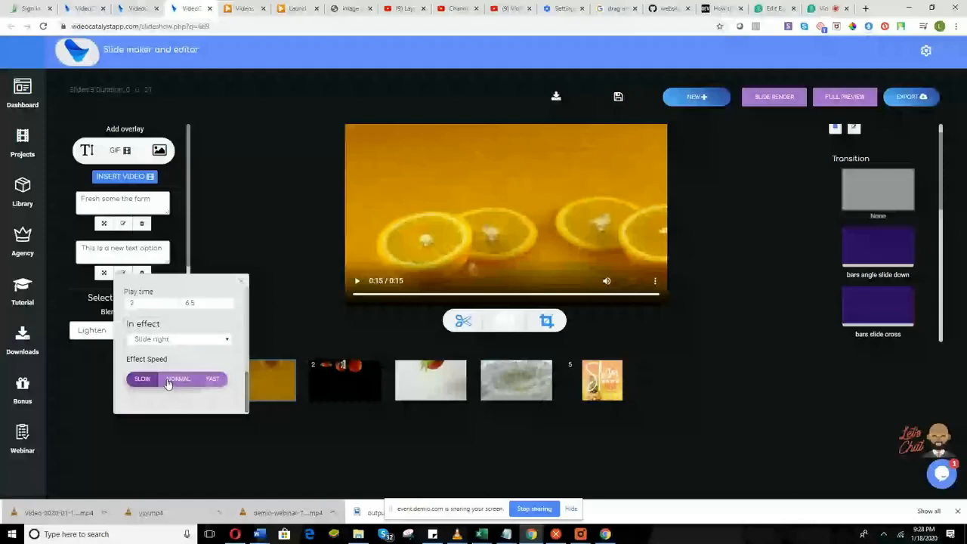
pyautogui.click(178, 379)
pyautogui.click(763, 101)
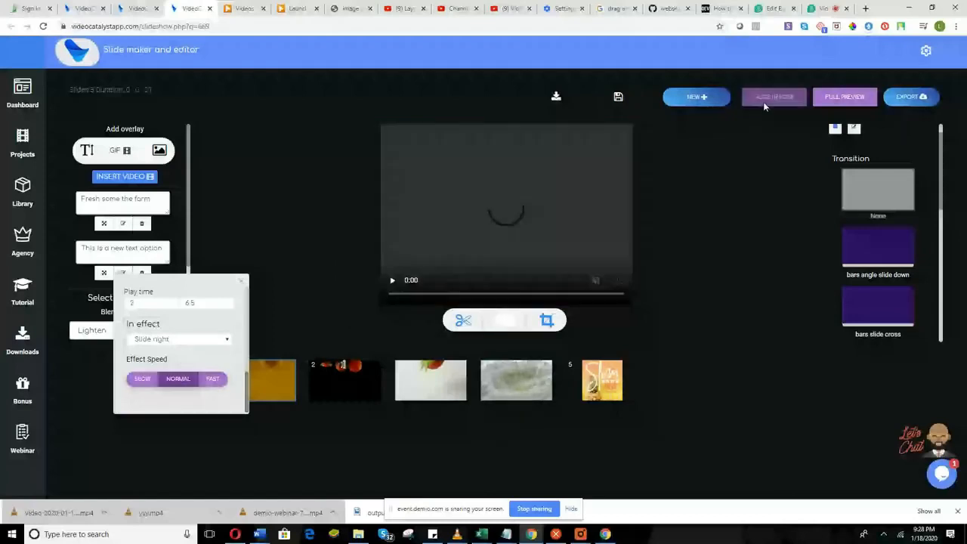
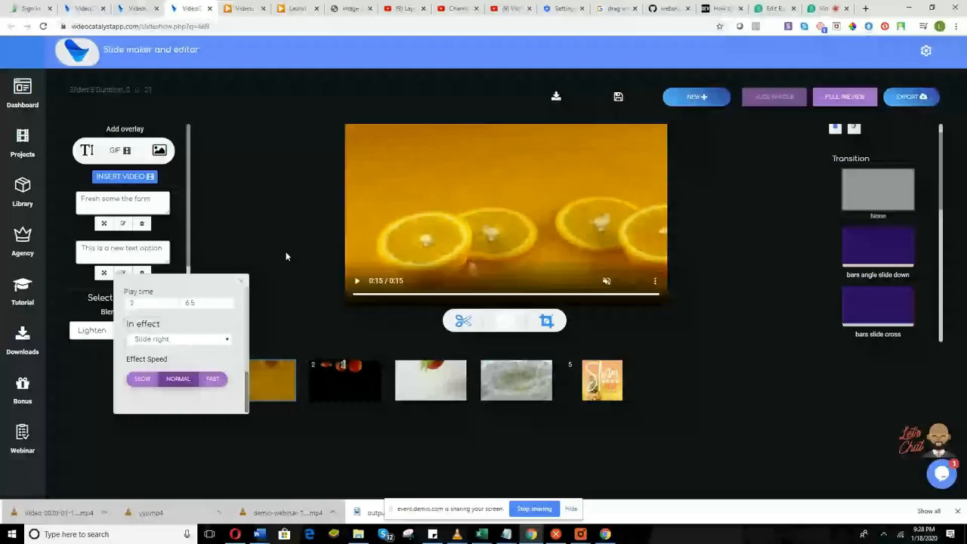
# Close the Play time popup and bring up the emoji GIF gallery for slide 1.
pyautogui.click(242, 283)
pyautogui.click(125, 149)
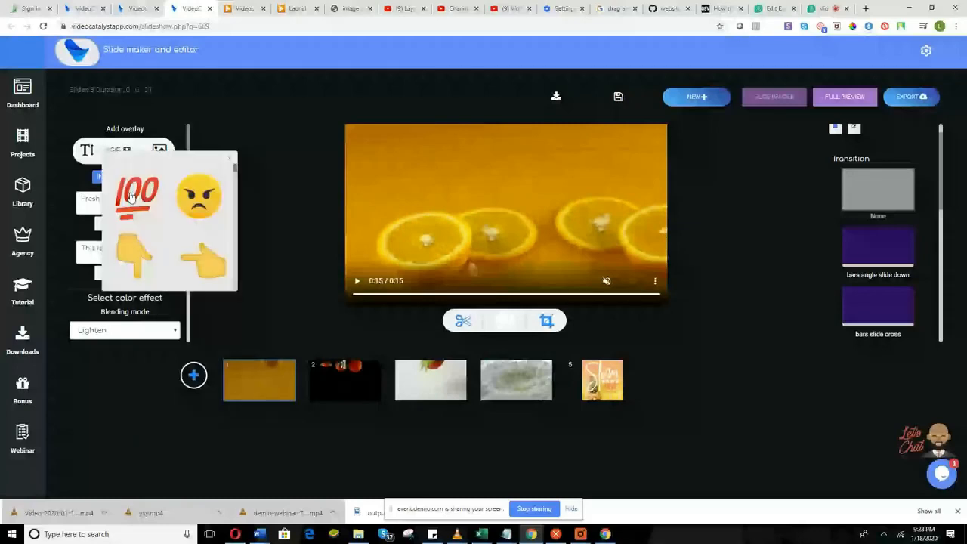
# Add the 100 emoji GIF sticker to slide 1 and set its start time.
pyautogui.click(130, 196)
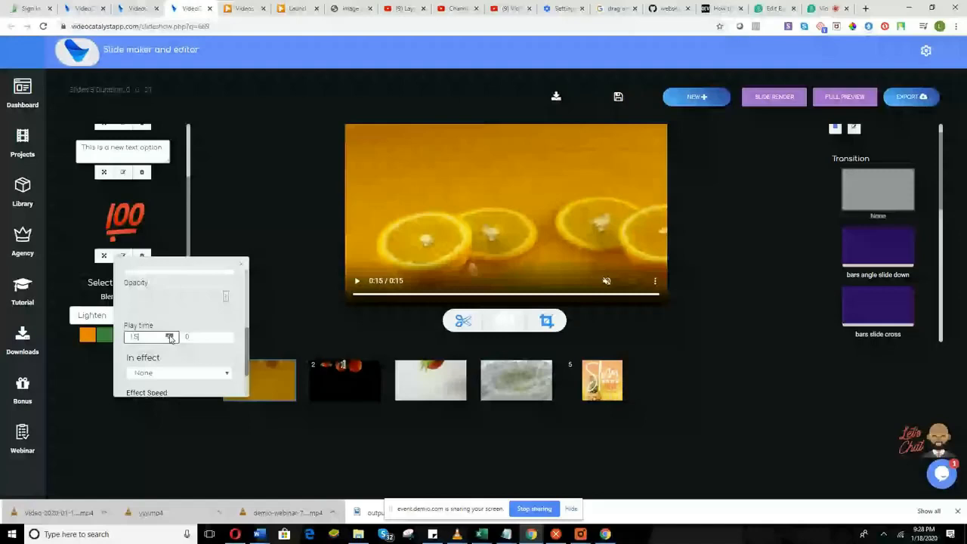
pyautogui.press('BackSpace')
pyautogui.press('BackSpace')
pyautogui.write('2')
pyautogui.scroll(3, 173, 344)
pyautogui.scroll(-1, 176, 346)
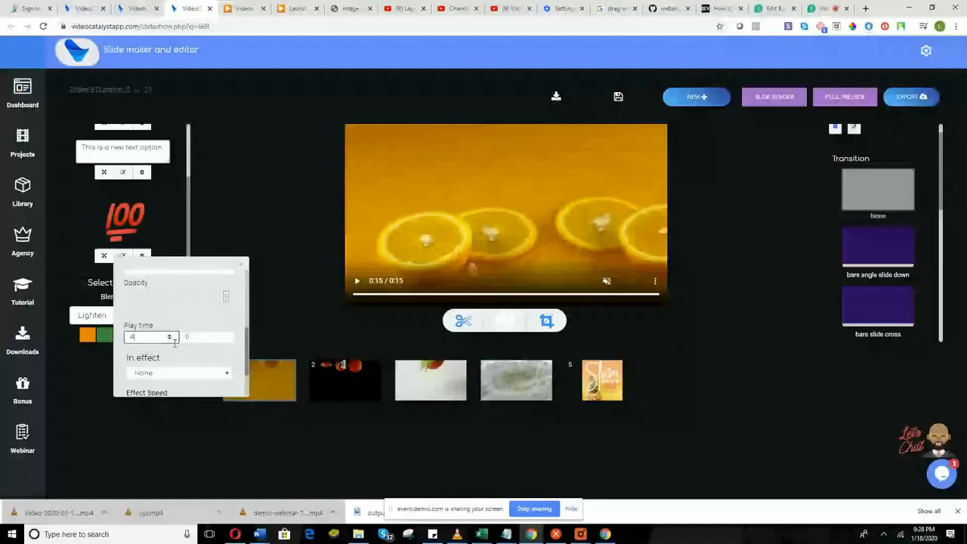
pyautogui.scroll(-5, 176, 340)
pyautogui.scroll(-3, 189, 321)
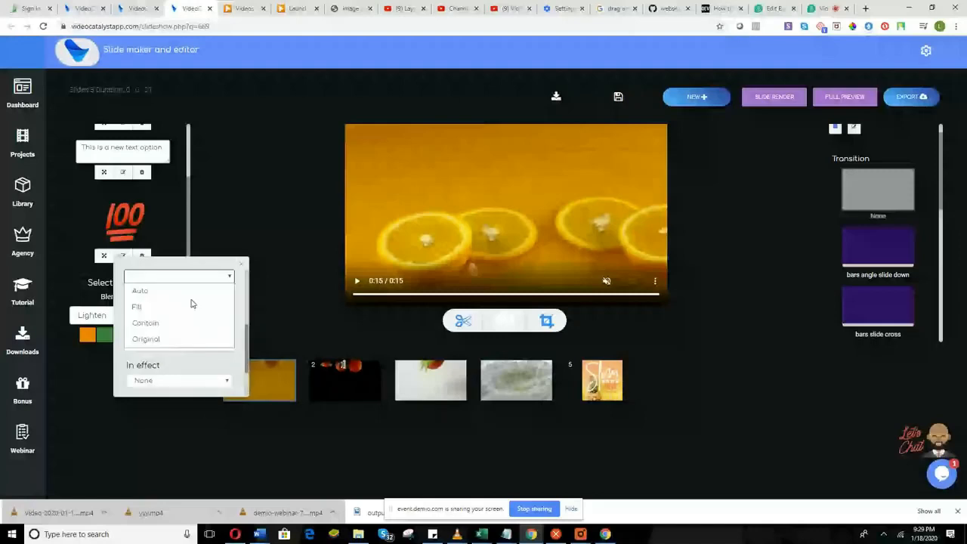
# Give the sticker the 'Slide right' entrance effect and render slide 1.
pyautogui.click(189, 380)
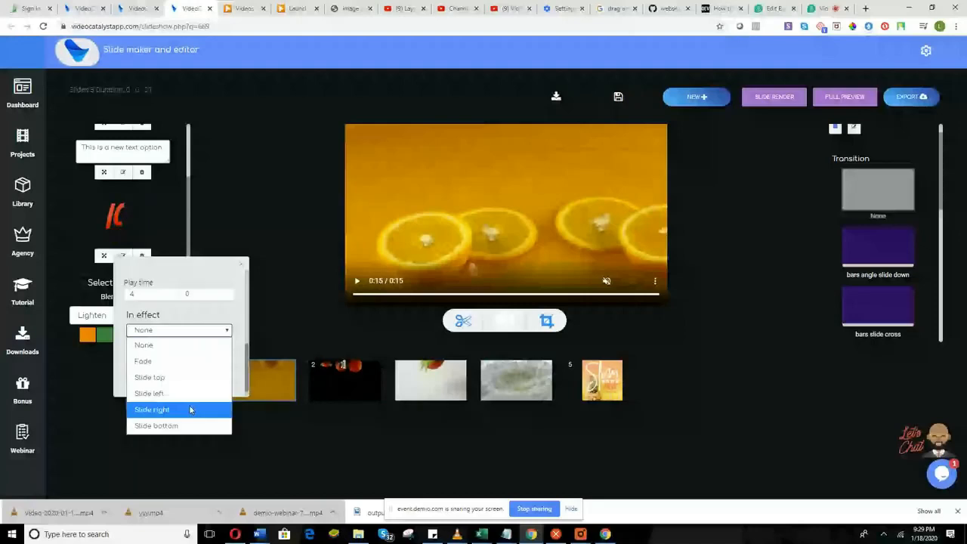
pyautogui.click(189, 408)
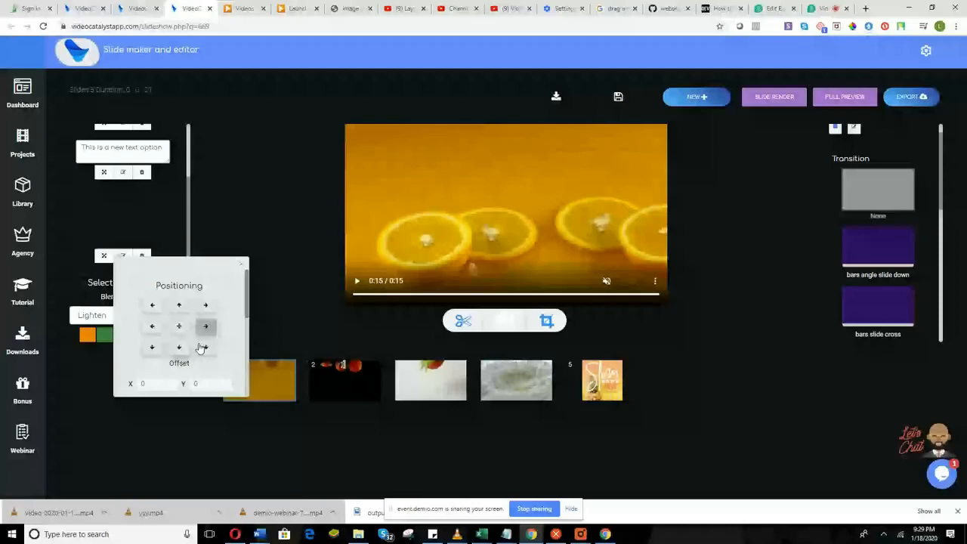
pyautogui.click(763, 104)
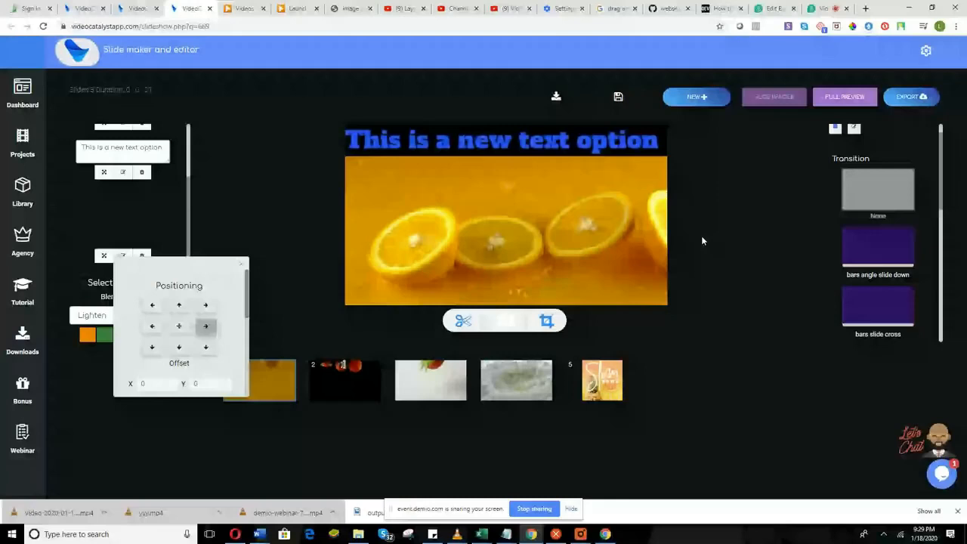
# Raise the sticker's end time to 7.5 s and nudge its start time down.
pyautogui.scroll(-2, 170, 315)
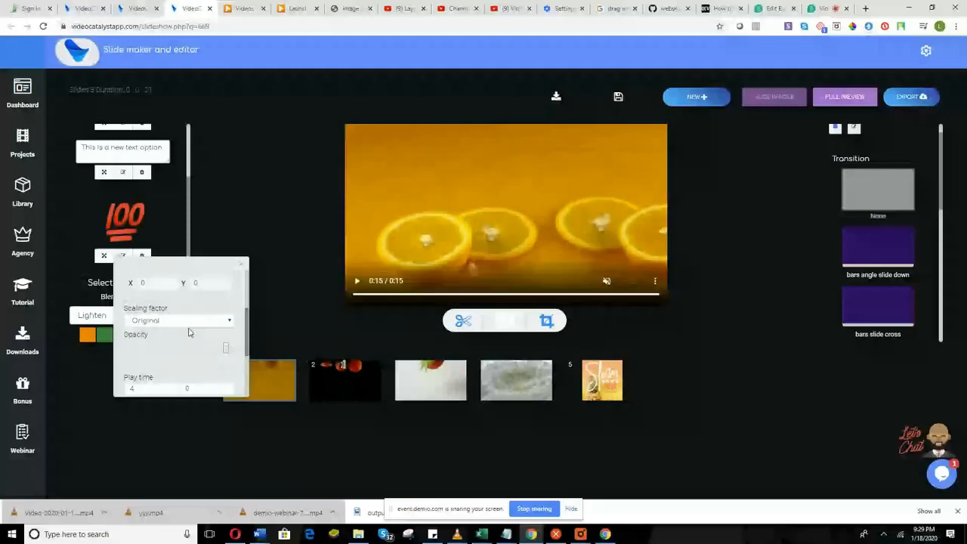
pyautogui.scroll(-2, 189, 333)
pyautogui.click(227, 287)
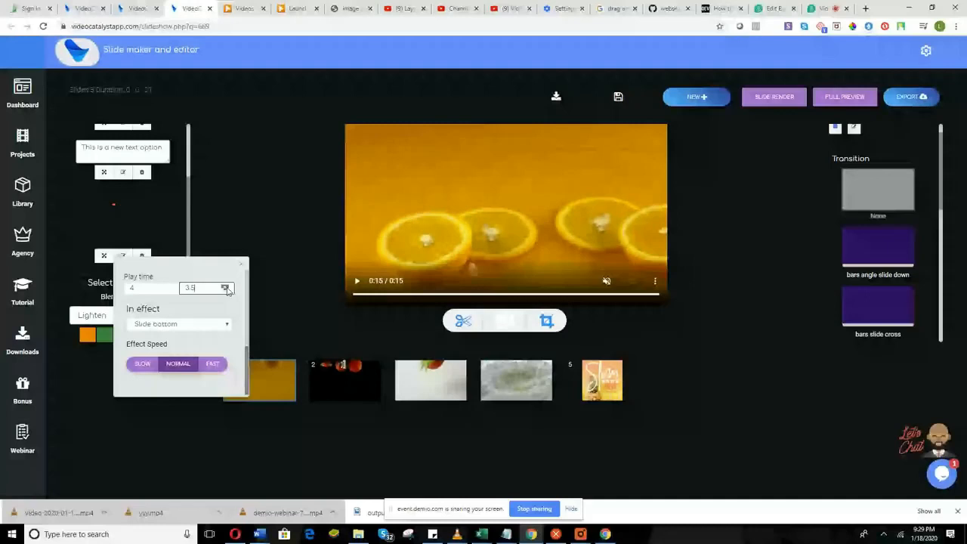
pyautogui.click(226, 287)
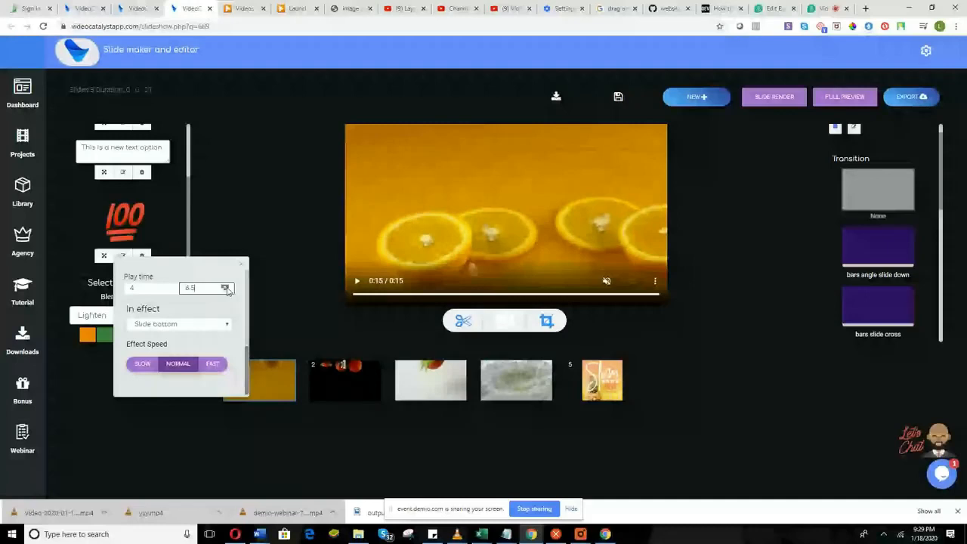
pyautogui.click(227, 287)
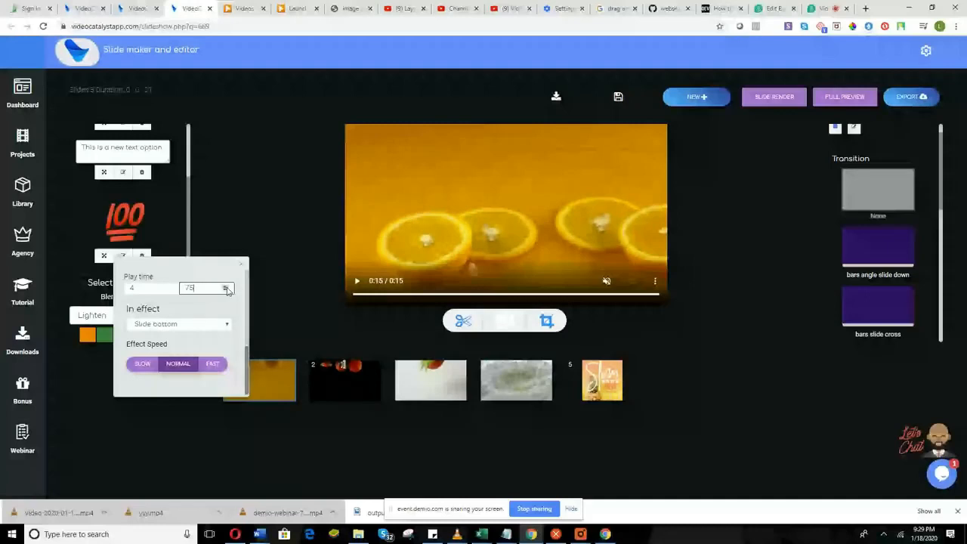
pyautogui.click(170, 291)
# Re-render slide 1 to check the sticker timing, then close its settings.
pyautogui.scroll(2, 175, 305)
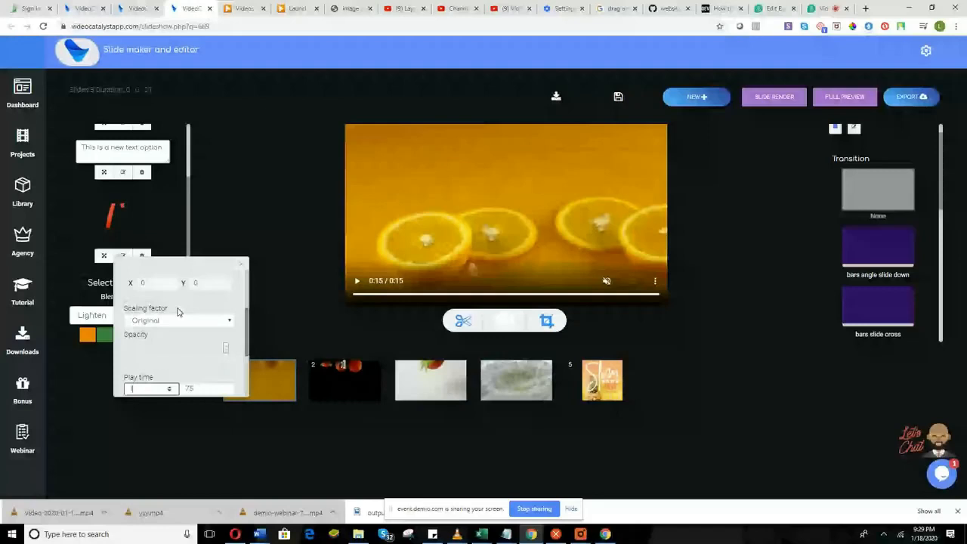
pyautogui.scroll(2, 178, 312)
pyautogui.scroll(1, 178, 312)
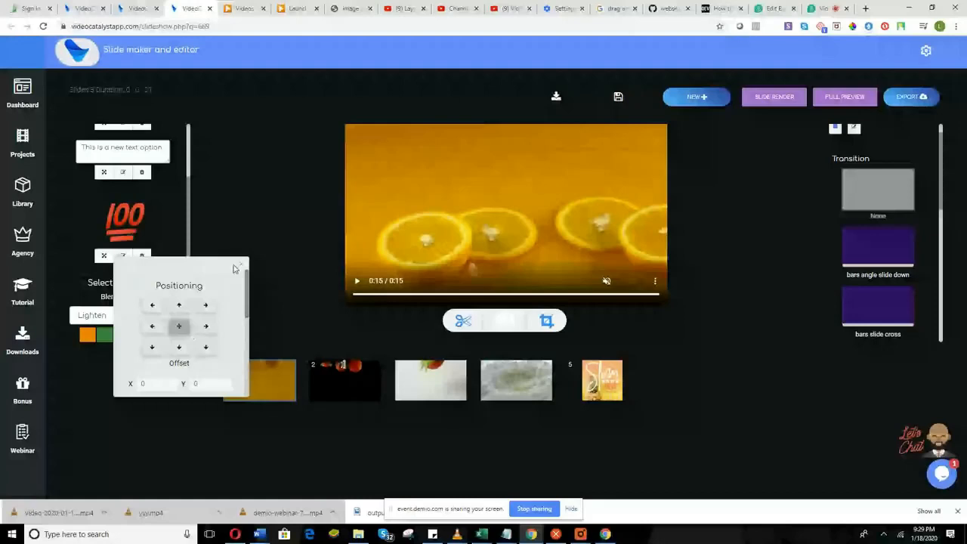
pyautogui.click(798, 97)
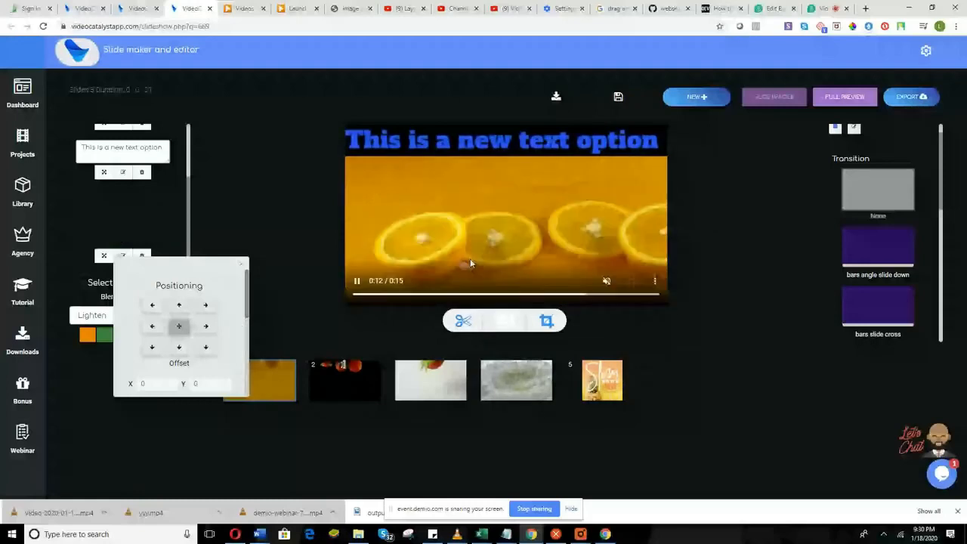
pyautogui.click(241, 267)
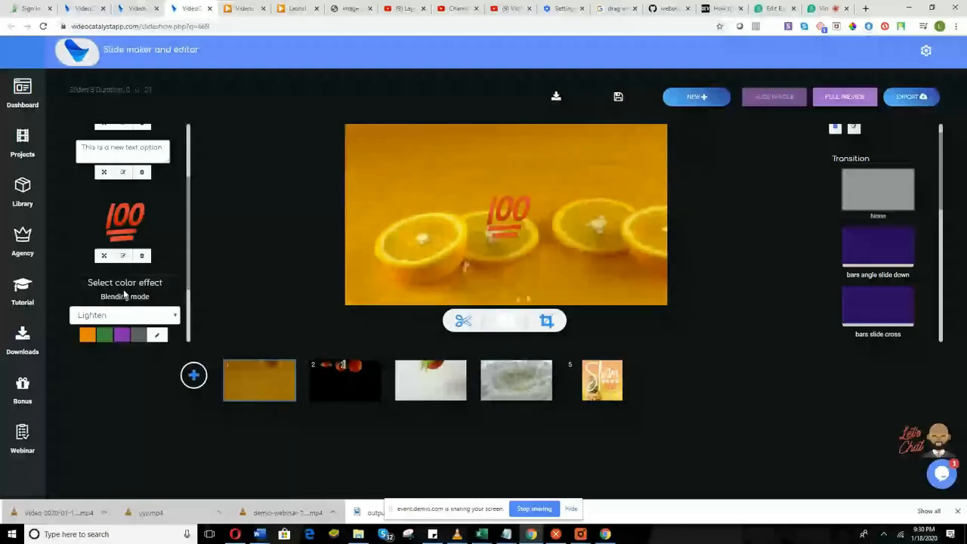
# Change the sticker's blending mode from Lighten to Overlay.
pyautogui.scroll(-1, 127, 291)
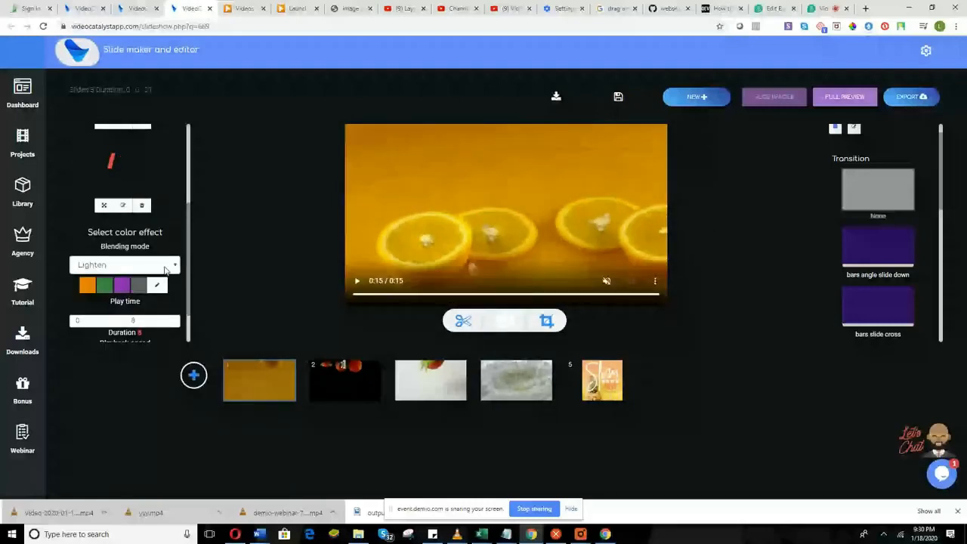
pyautogui.click(165, 265)
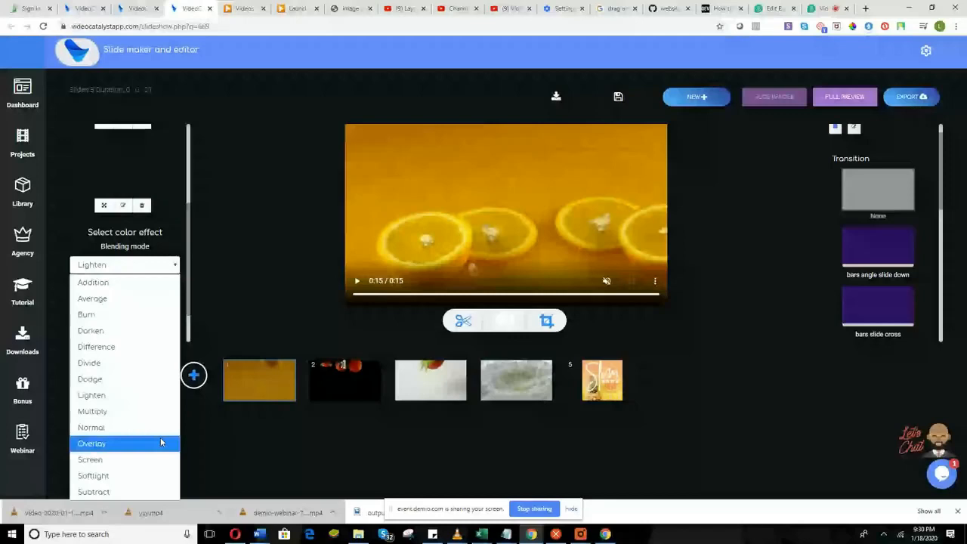
pyautogui.click(115, 444)
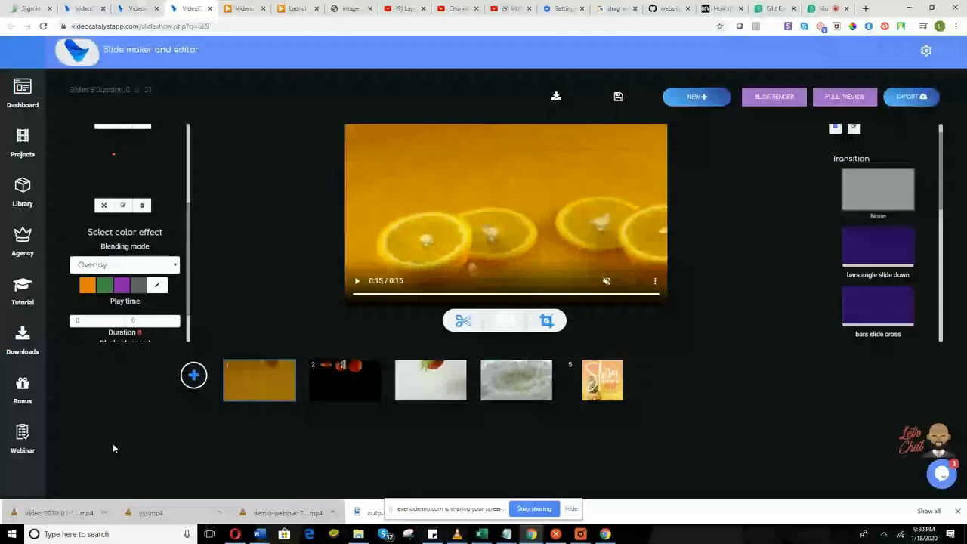
# Apply a near-black #060000 colour tint to the sticker.
pyautogui.click(156, 284)
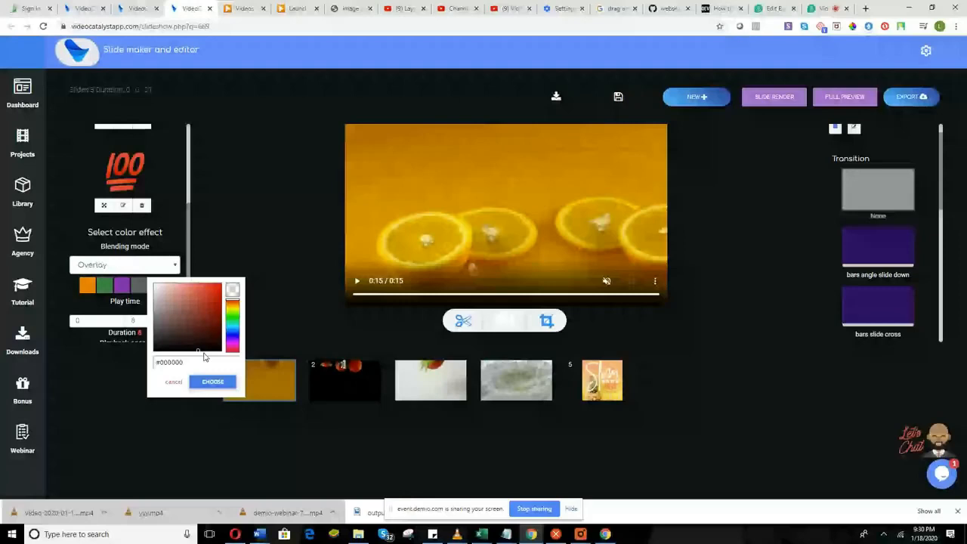
pyautogui.moveTo(204, 357); pyautogui.dragTo(215, 361)
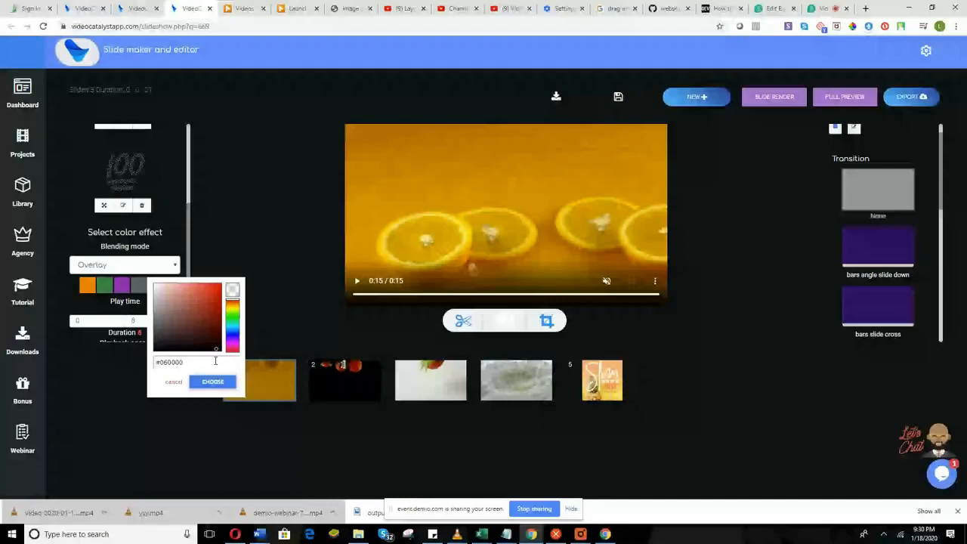
pyautogui.click(213, 381)
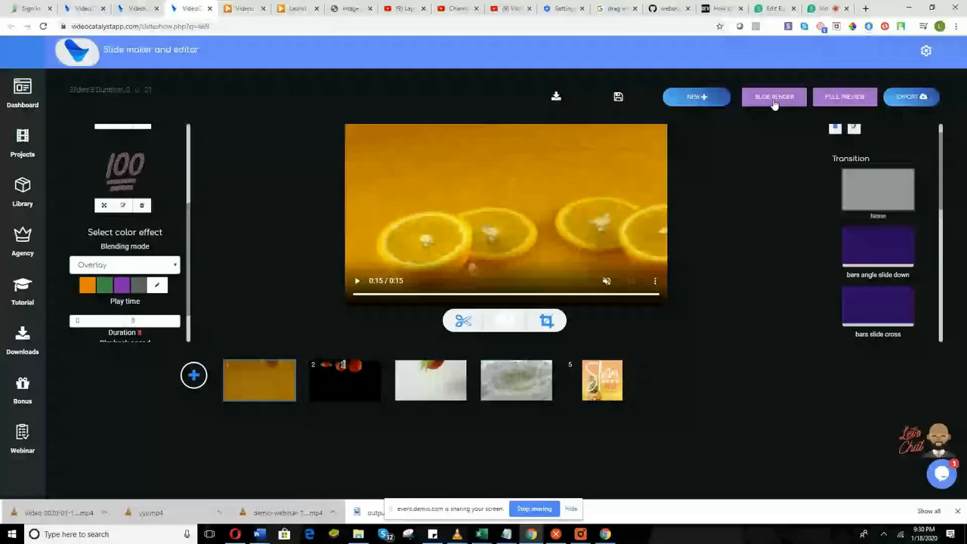
# Switch the tint to bright red #fd0303 and re-render slide 1 to preview it.
pyautogui.click(773, 99)
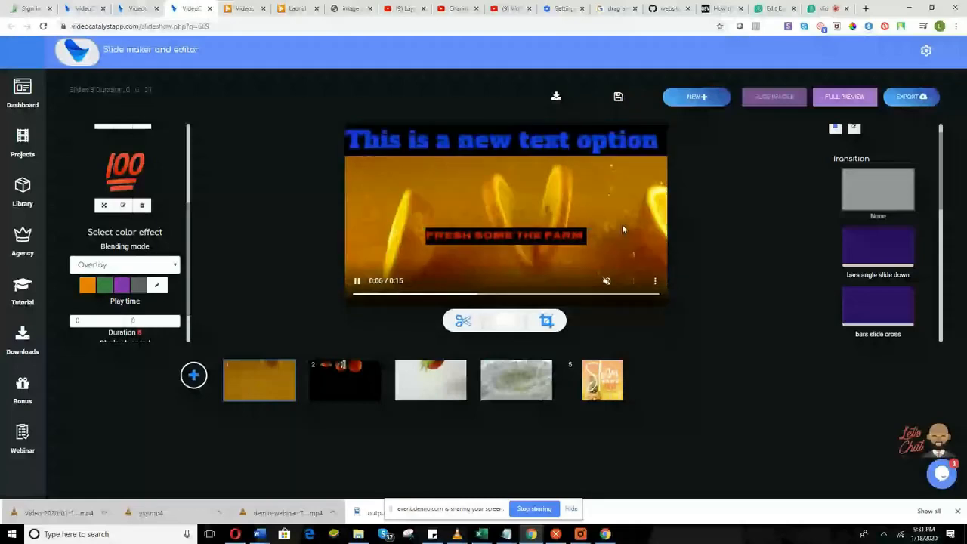
pyautogui.click(174, 266)
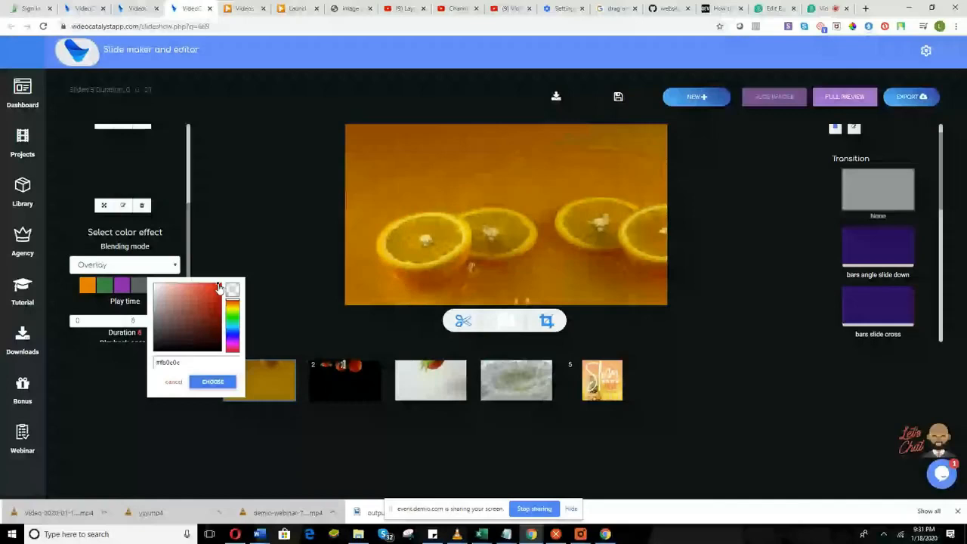
pyautogui.click(220, 283)
pyautogui.click(213, 381)
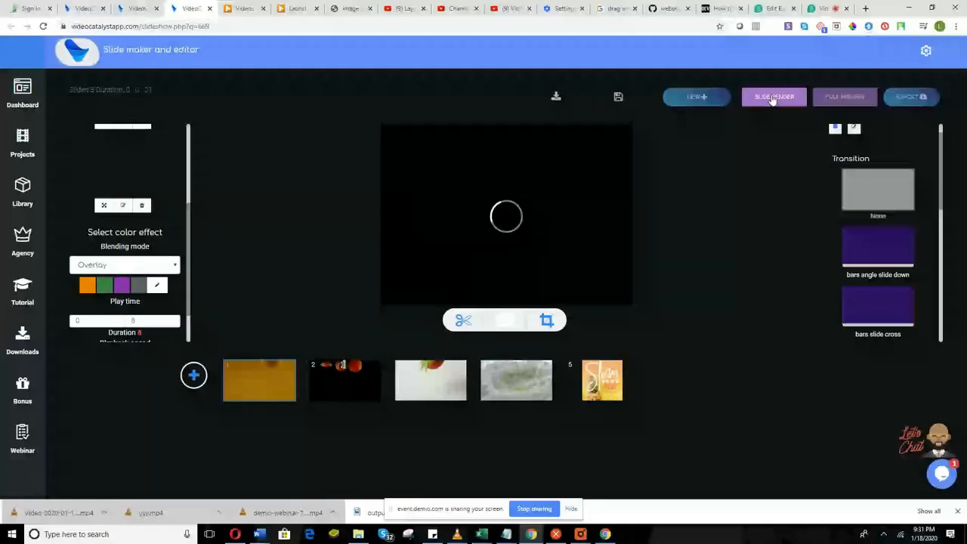
pyautogui.click(772, 98)
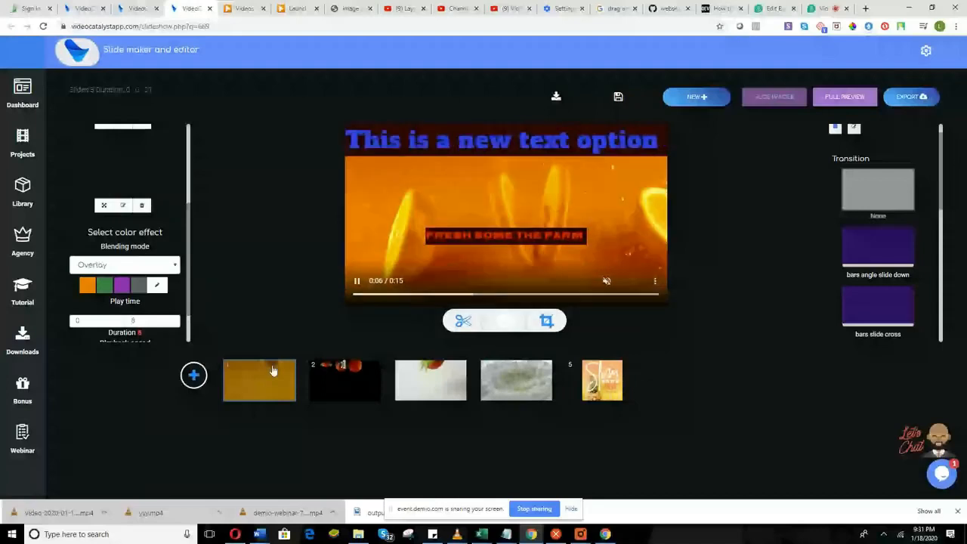
pyautogui.click(125, 264)
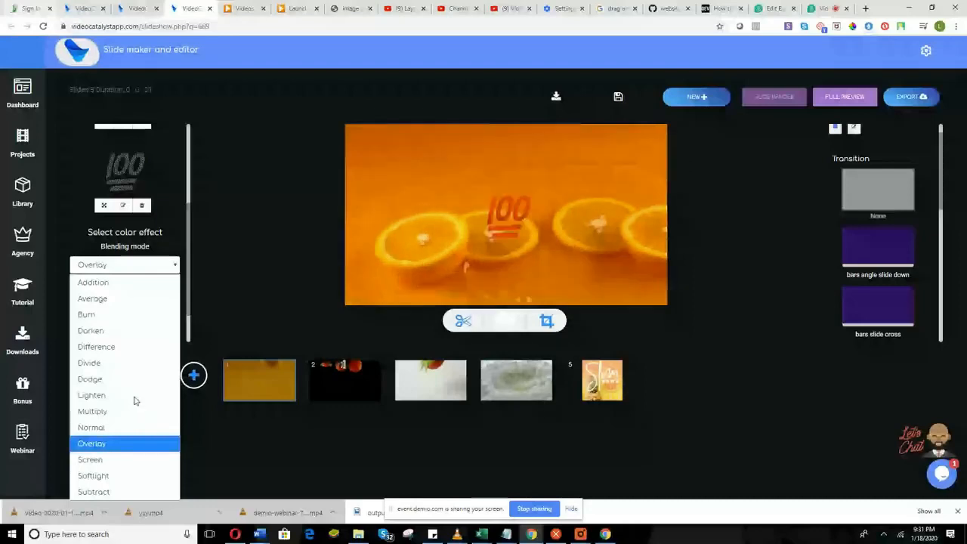
# Set the blending mode back to Lighten and re-render slide 1.
pyautogui.click(133, 394)
pyautogui.click(157, 287)
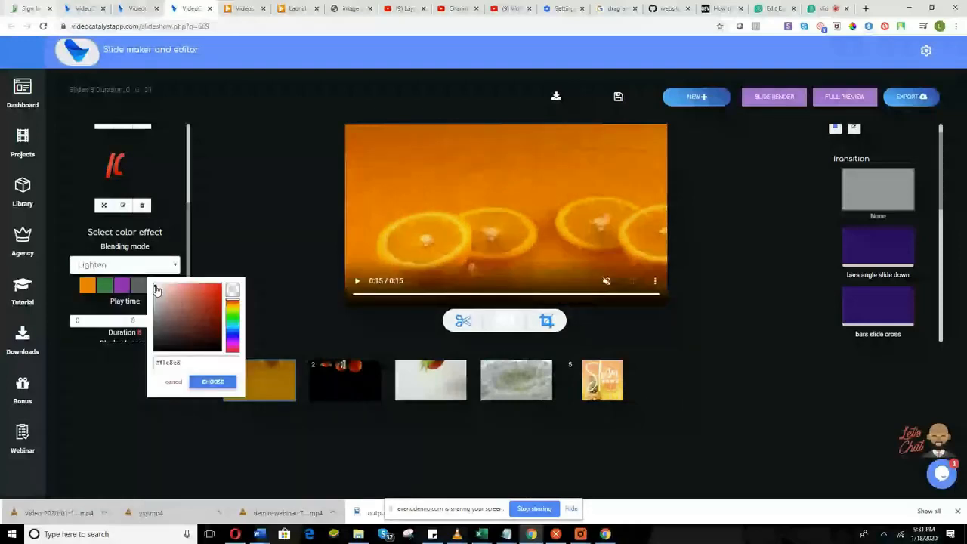
pyautogui.click(778, 89)
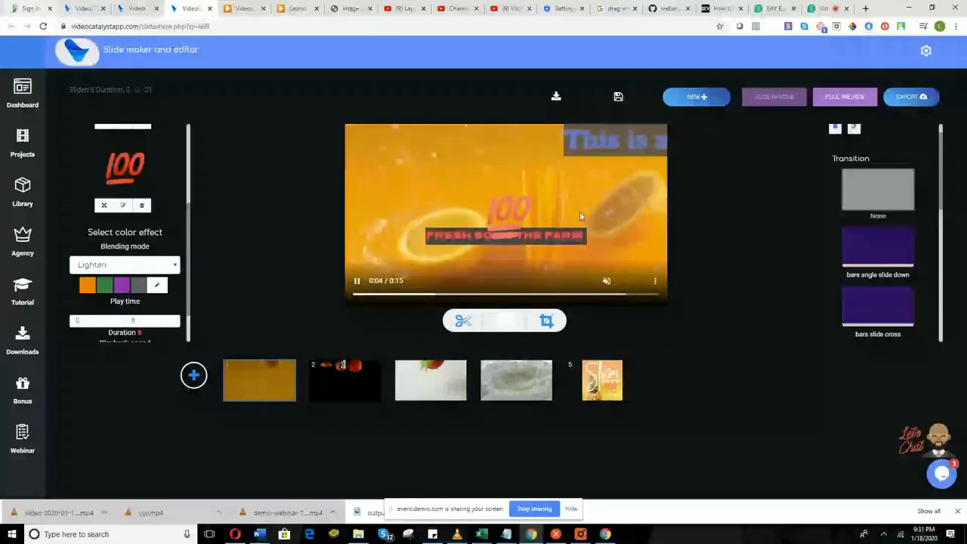
# Give the sticker Darken blending with a green colour effect and re-render the slide.
pyautogui.click(124, 264)
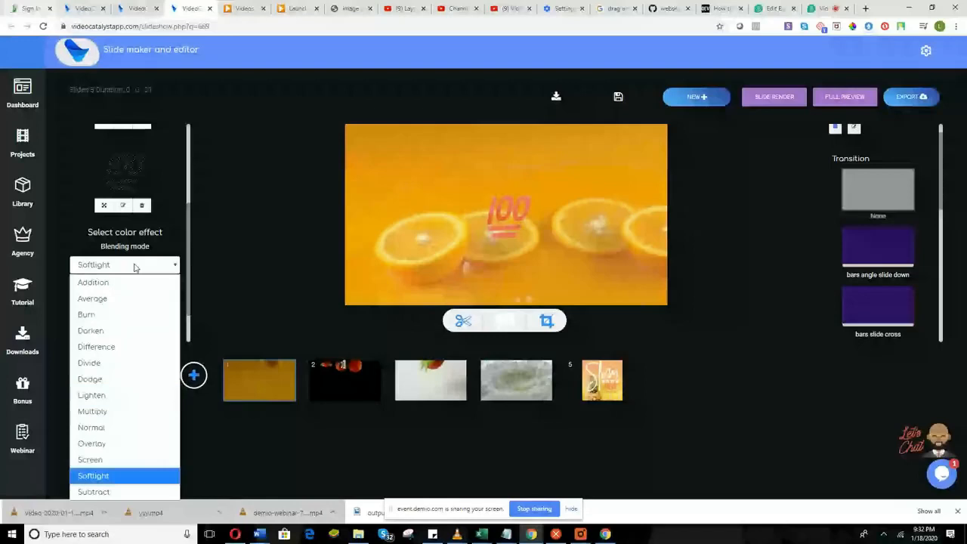
pyautogui.click(98, 330)
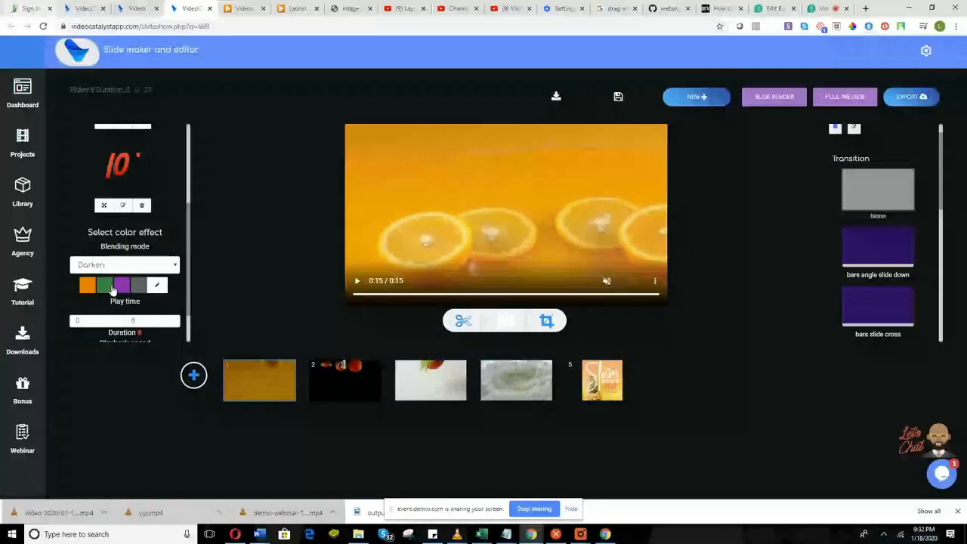
pyautogui.click(107, 291)
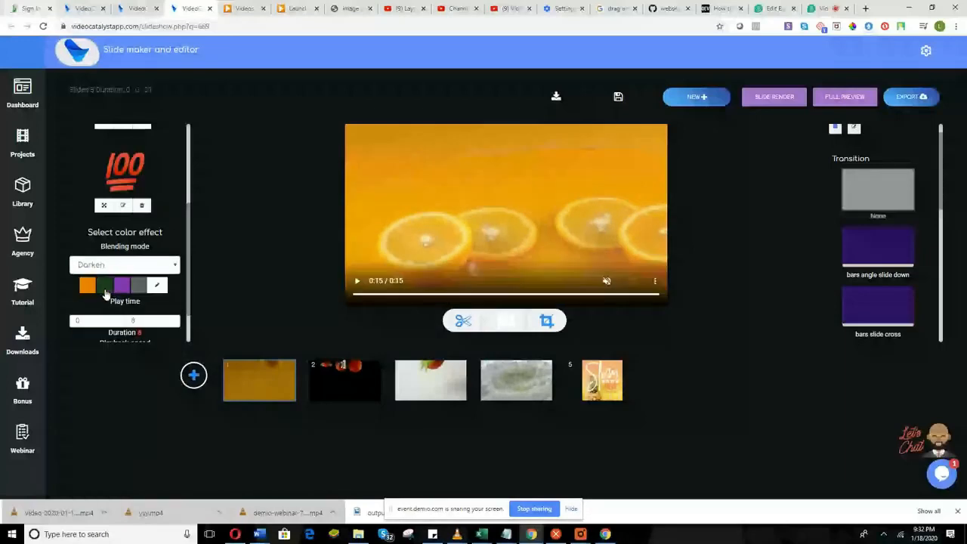
pyautogui.click(758, 104)
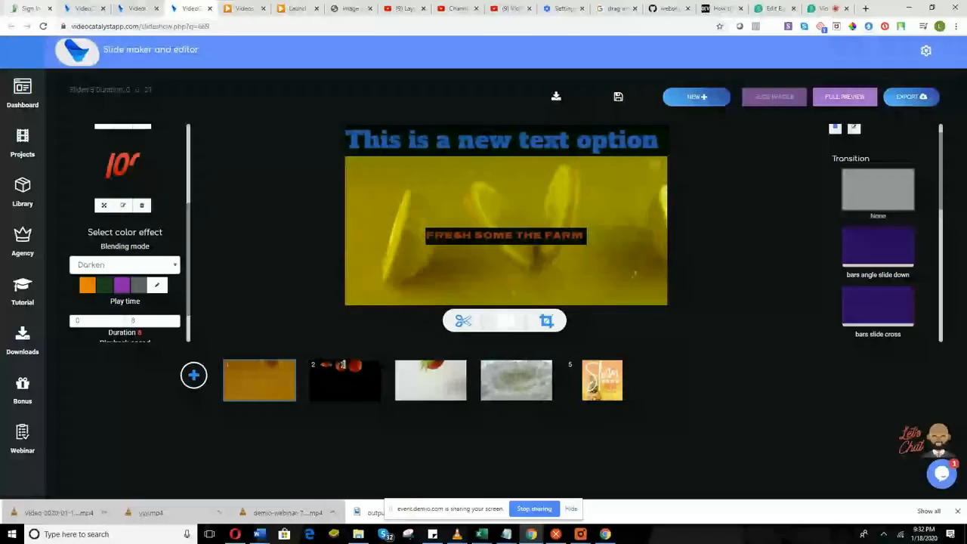
# Show slide 1's plain lemon video in the preview, then switch to the Demio webinar tab.
pyautogui.click(253, 389)
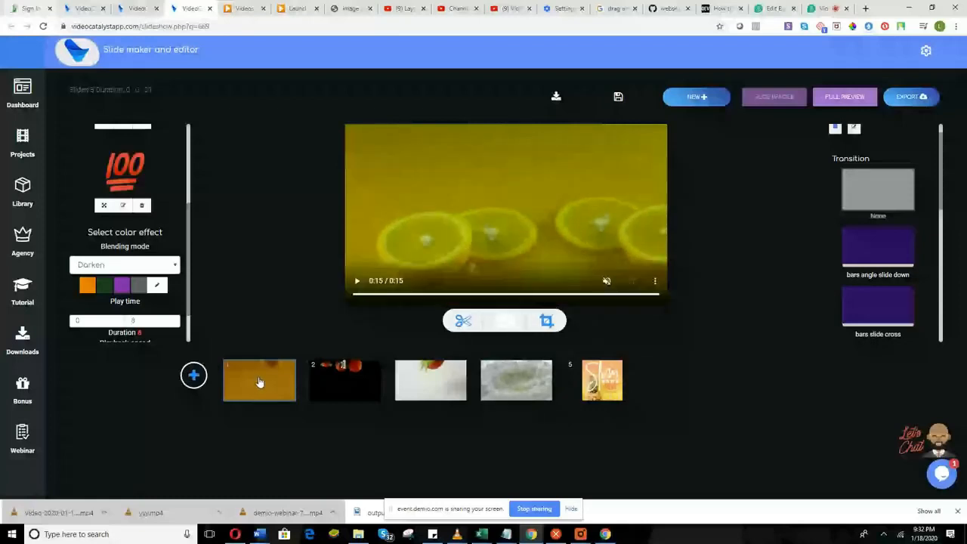
pyautogui.scroll(3, 160, 294)
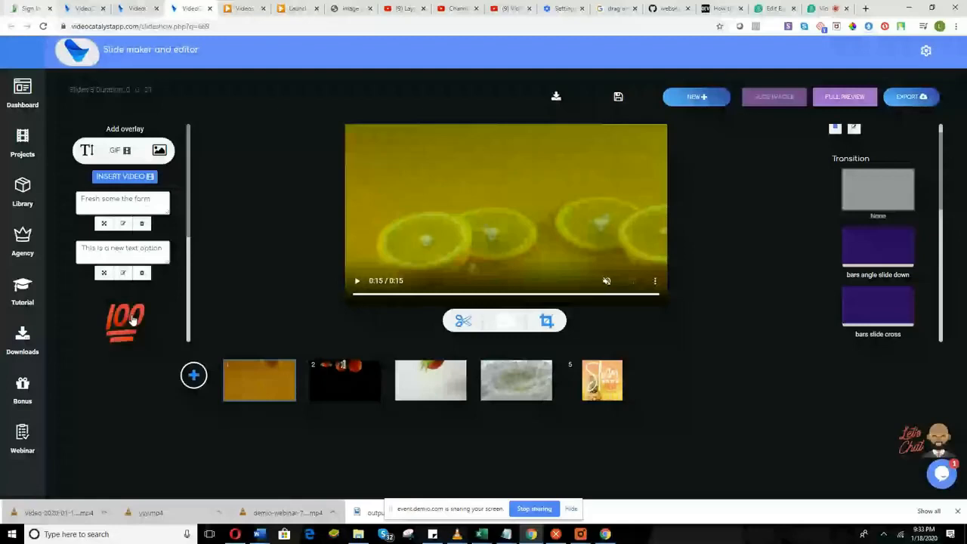
pyautogui.scroll(-1, 132, 320)
pyautogui.scroll(-1, 141, 287)
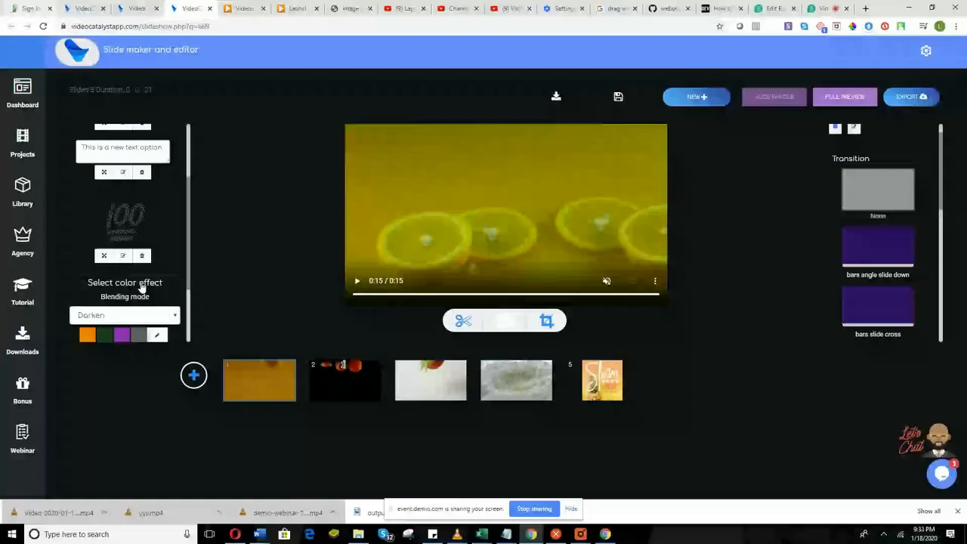
pyautogui.scroll(-1, 173, 278)
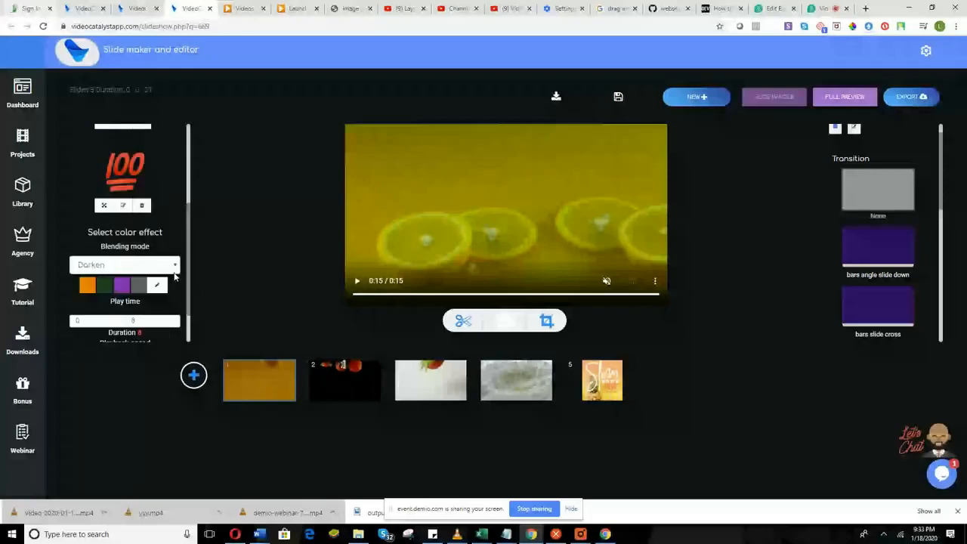
pyautogui.scroll(-1, 173, 277)
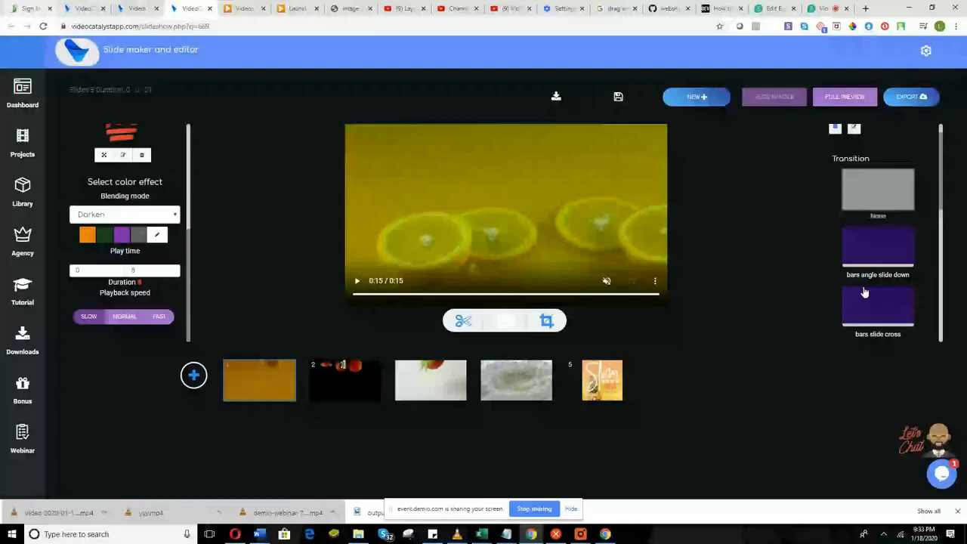
pyautogui.scroll(1, 864, 292)
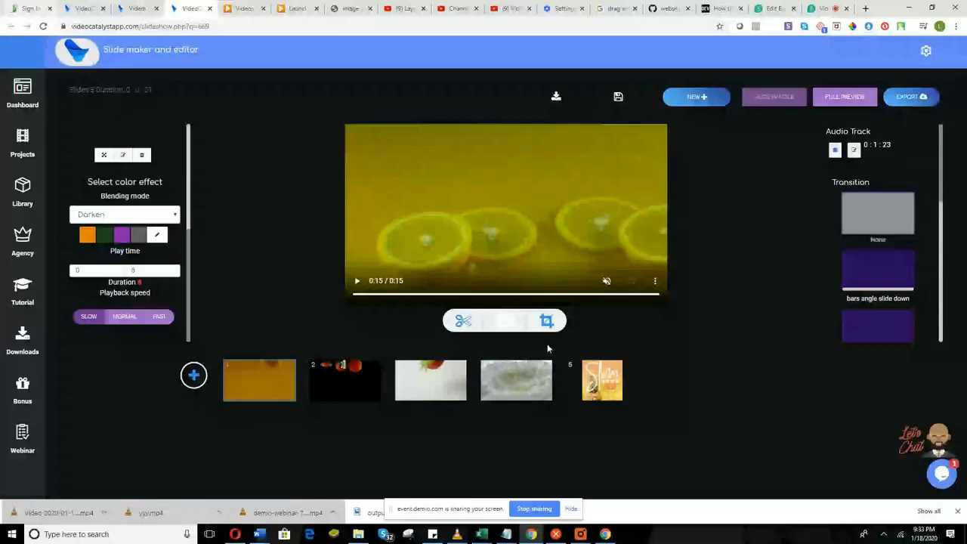
pyautogui.click(820, 8)
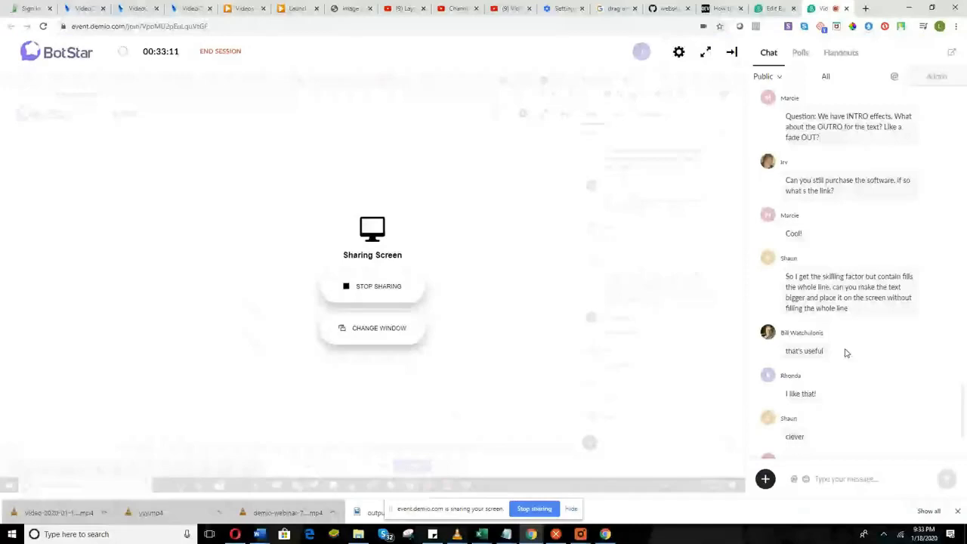
pyautogui.scroll(3, 846, 348)
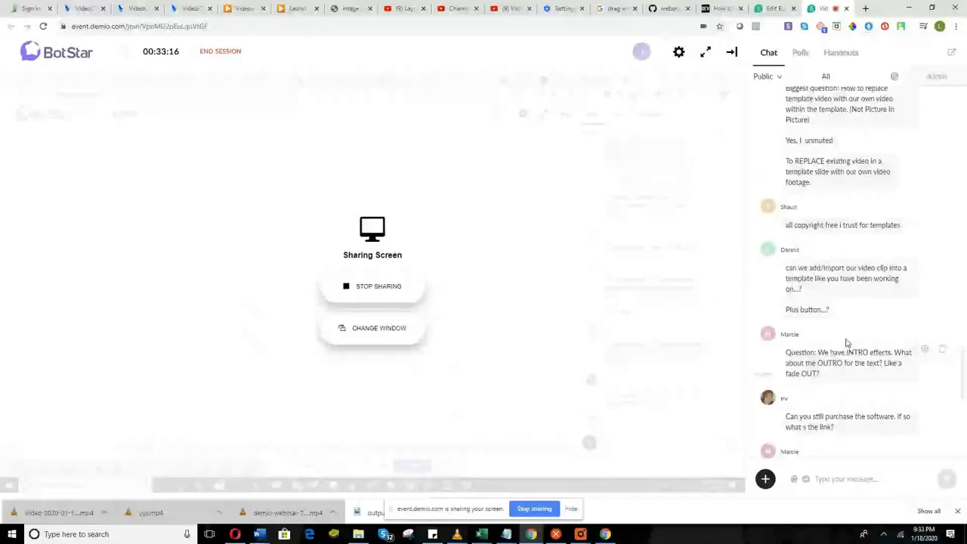
pyautogui.scroll(-1, 846, 348)
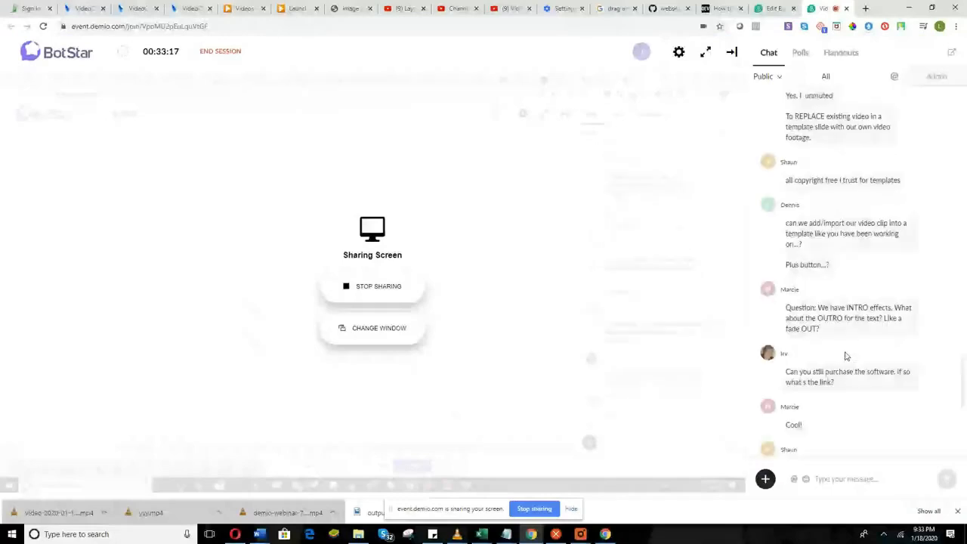
pyautogui.scroll(-4, 846, 356)
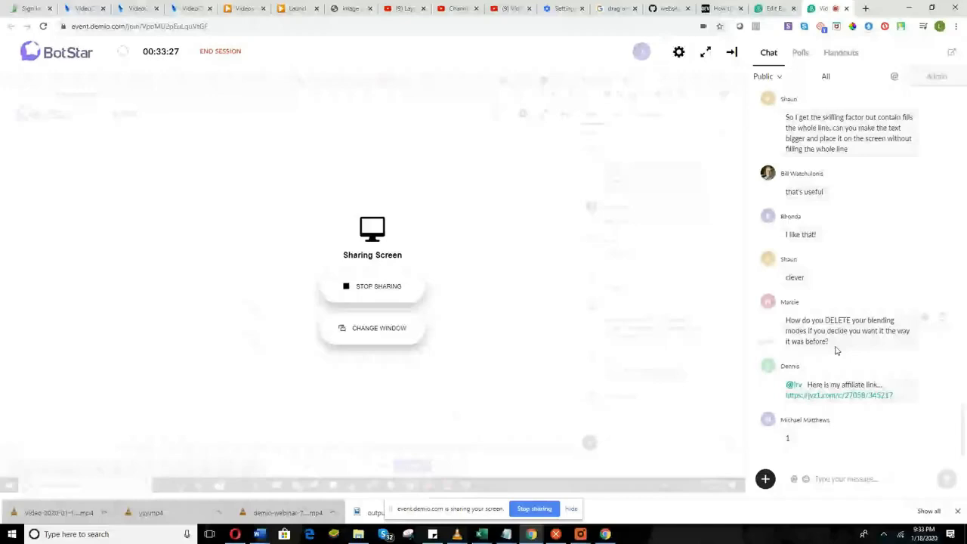
pyautogui.scroll(1, 849, 371)
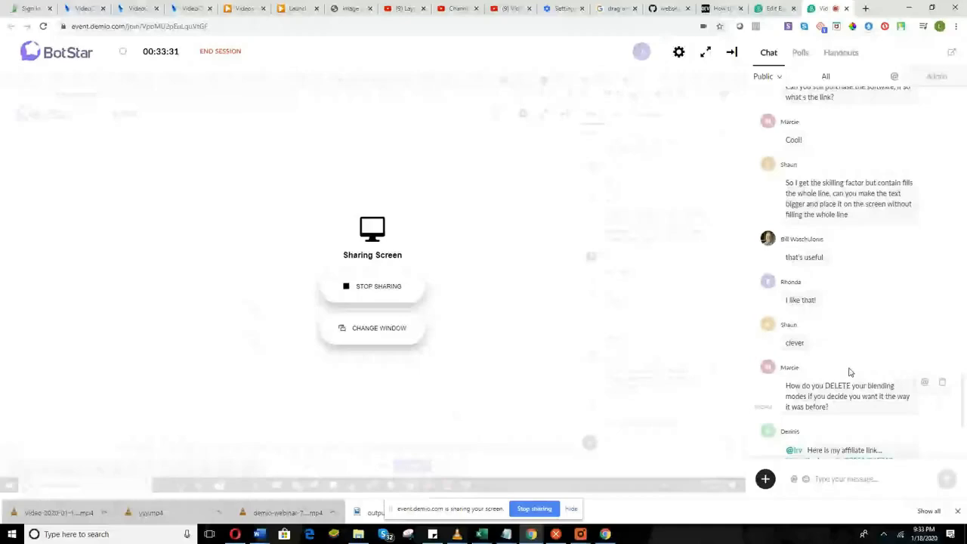
pyautogui.scroll(1, 848, 372)
pyautogui.scroll(1, 850, 371)
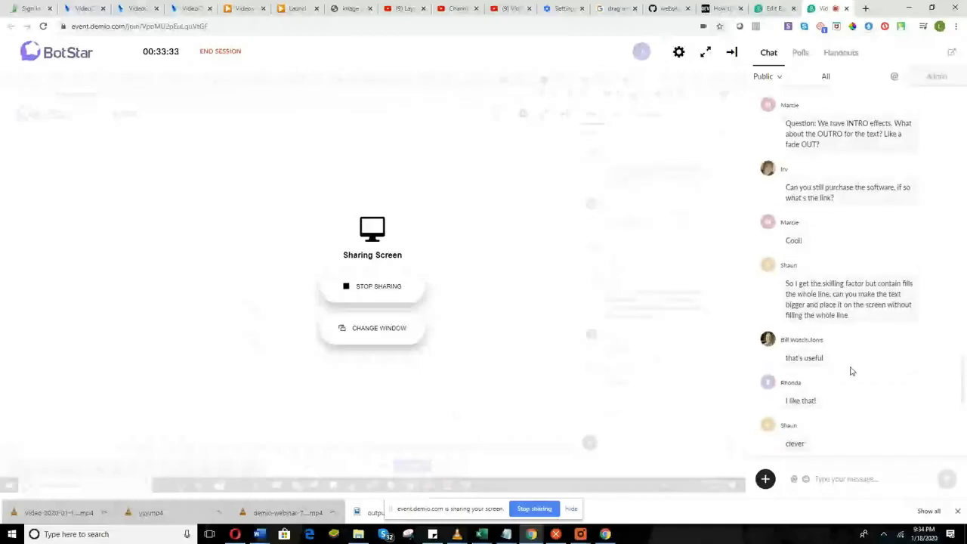
pyautogui.scroll(1, 850, 371)
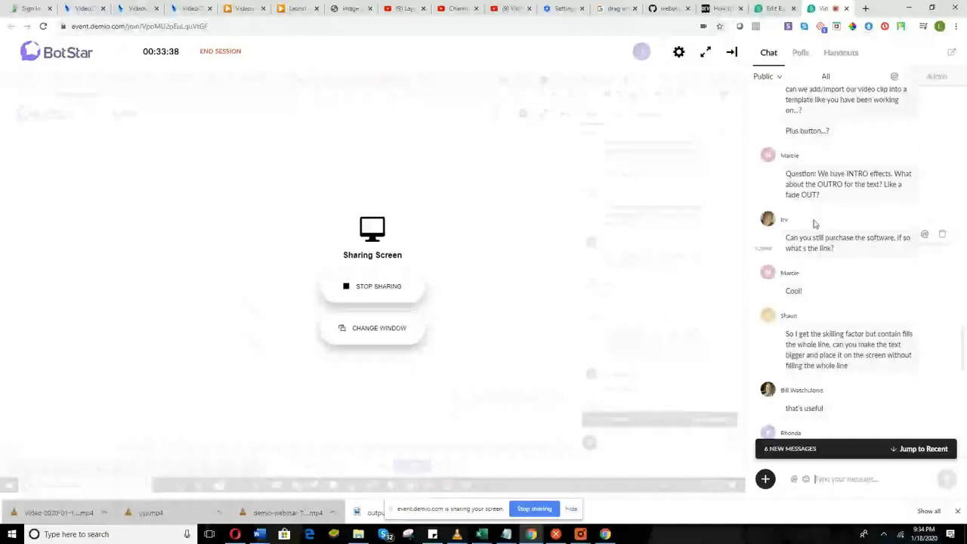
pyautogui.scroll(1, 814, 224)
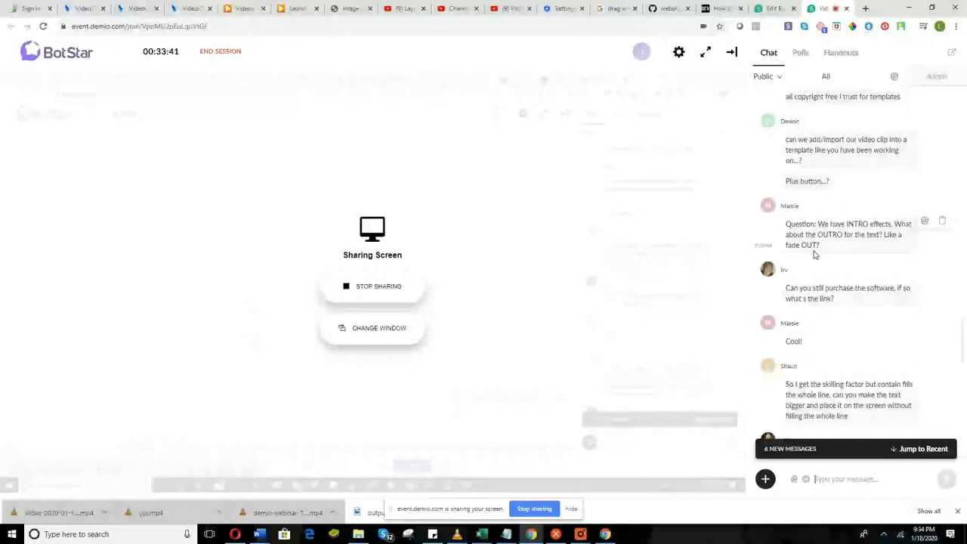
pyautogui.scroll(1, 814, 254)
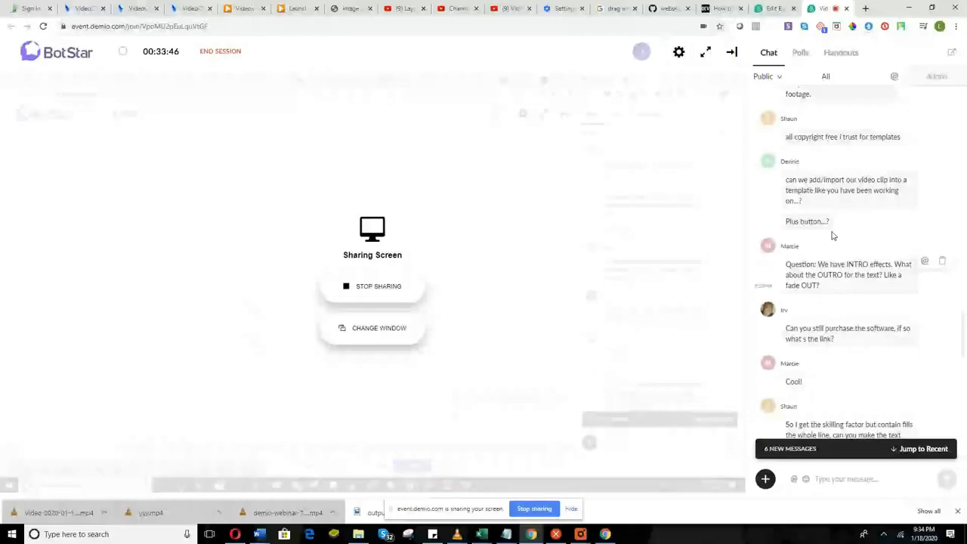
pyautogui.scroll(5, 832, 312)
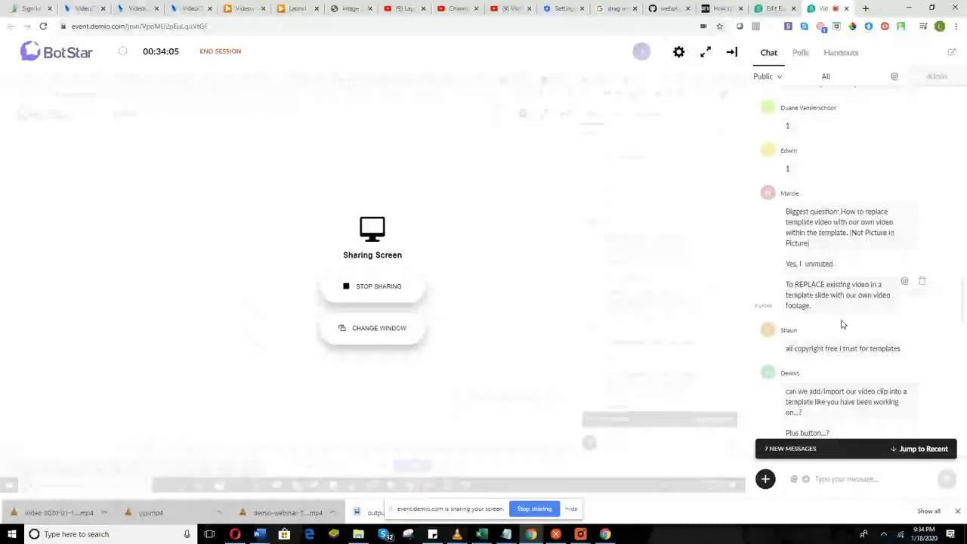
pyautogui.scroll(-2, 842, 324)
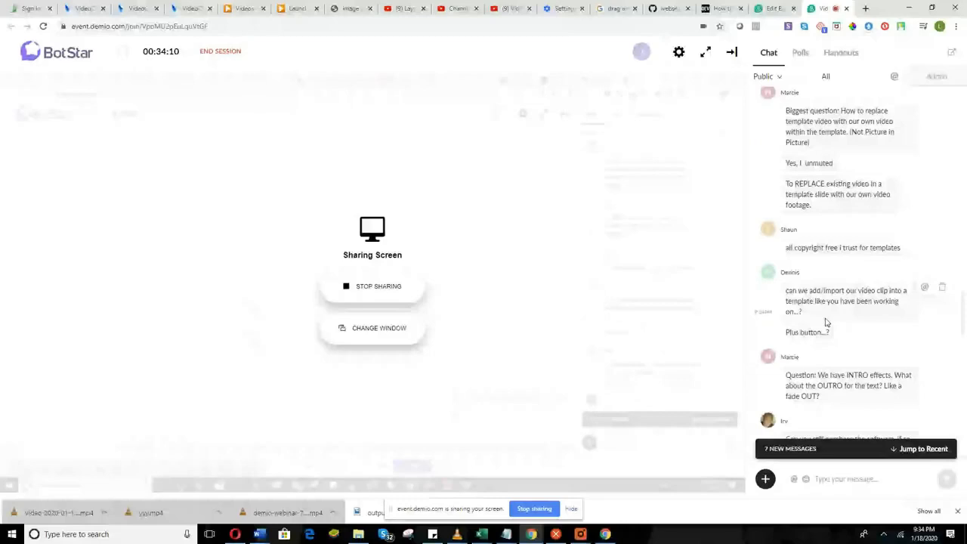
pyautogui.moveTo(505, 169)
pyautogui.scroll(-3, 846, 326)
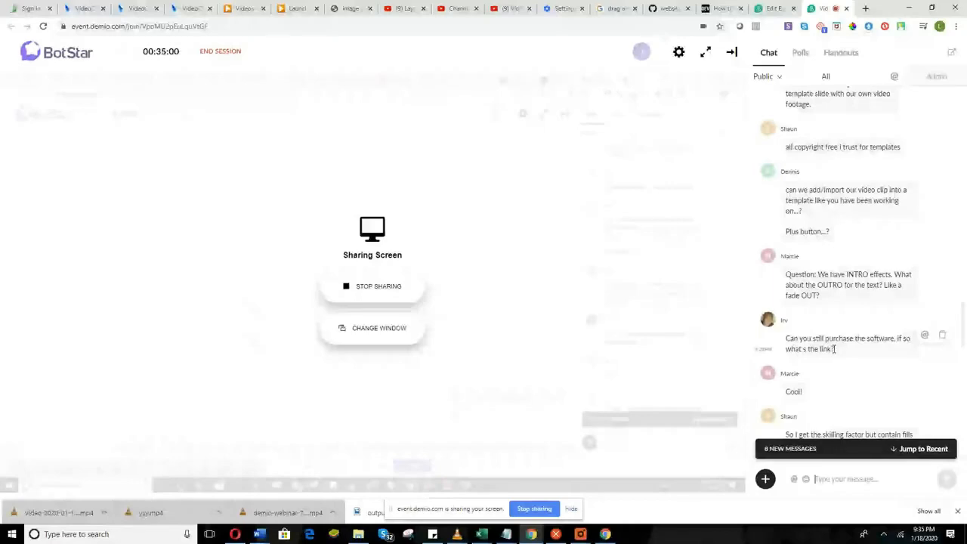
pyautogui.scroll(-1, 836, 353)
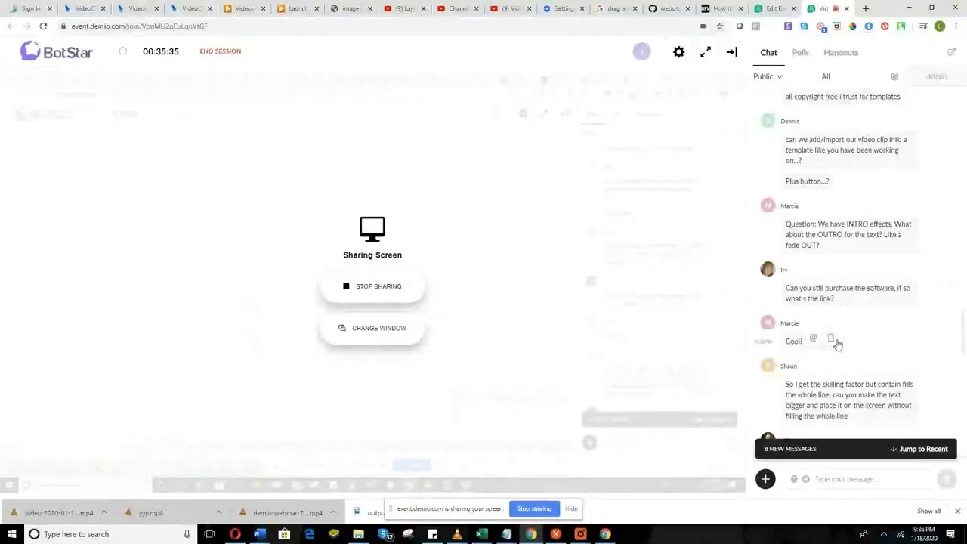
# Type VideoCatalyst's support e-mail address into the webinar chat and send it.
pyautogui.click(860, 478)
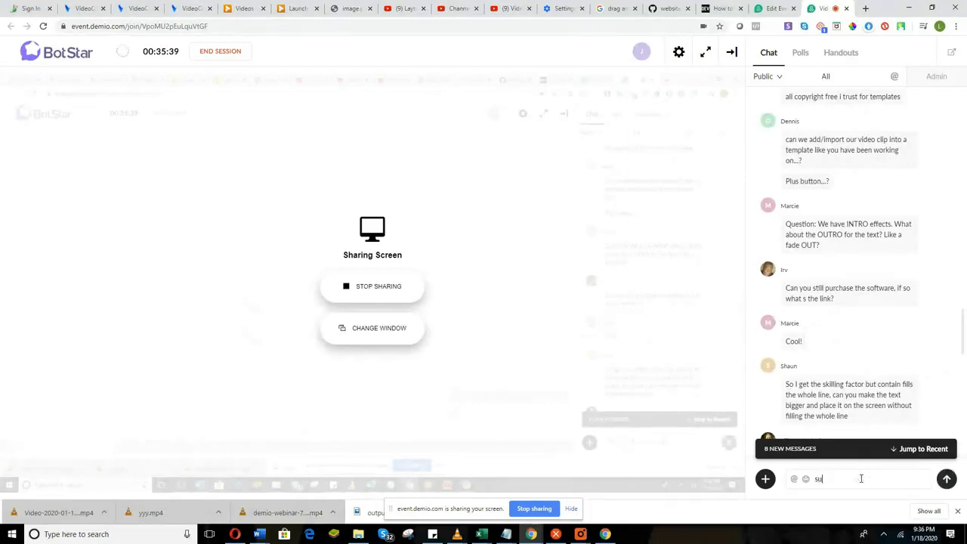
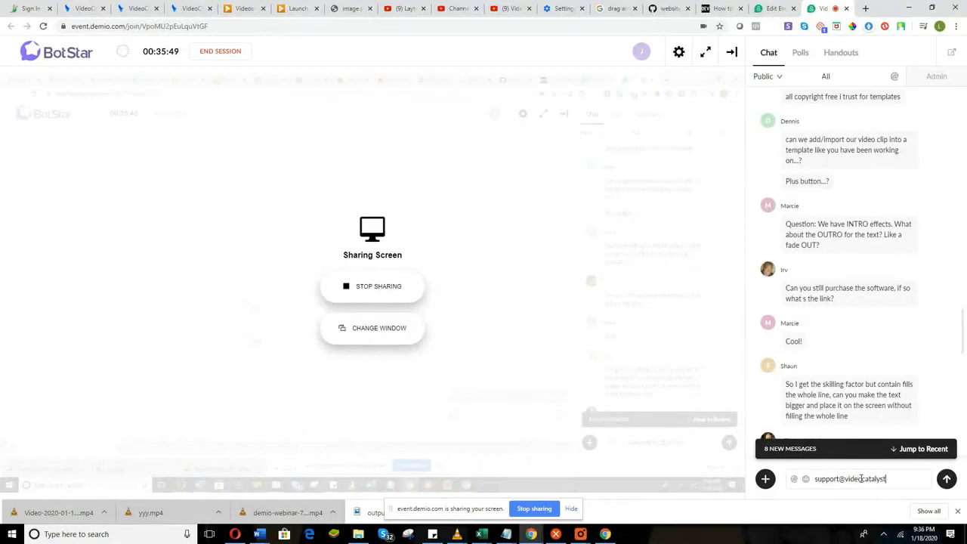
pyautogui.press('Return')
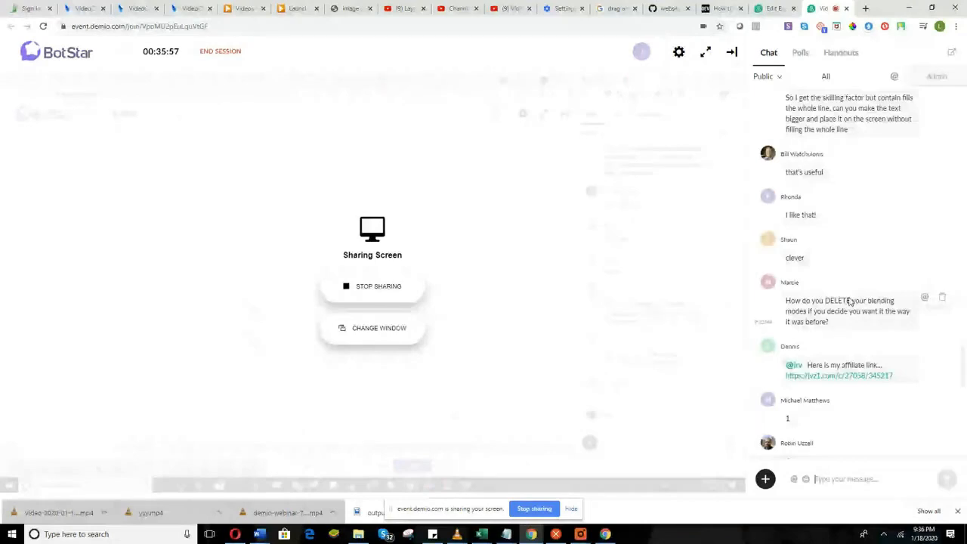
# Scroll through the webinar chat to read the attendees' latest questions.
pyautogui.scroll(3, 839, 325)
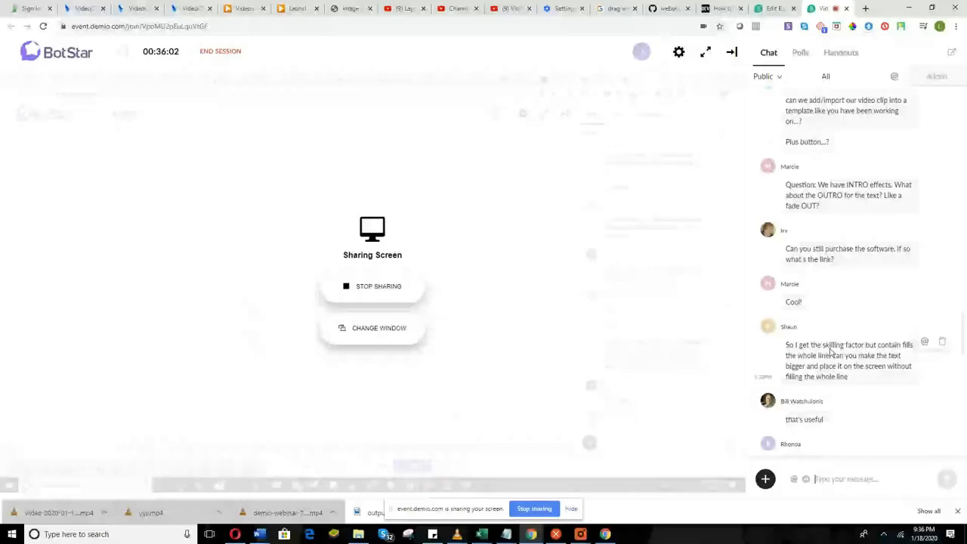
pyautogui.scroll(-1, 831, 353)
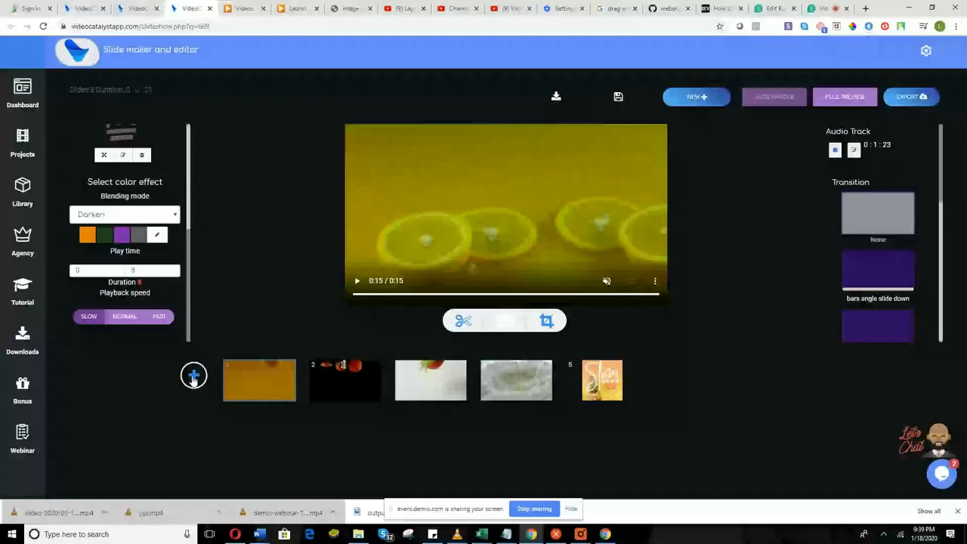
pyautogui.click(193, 375)
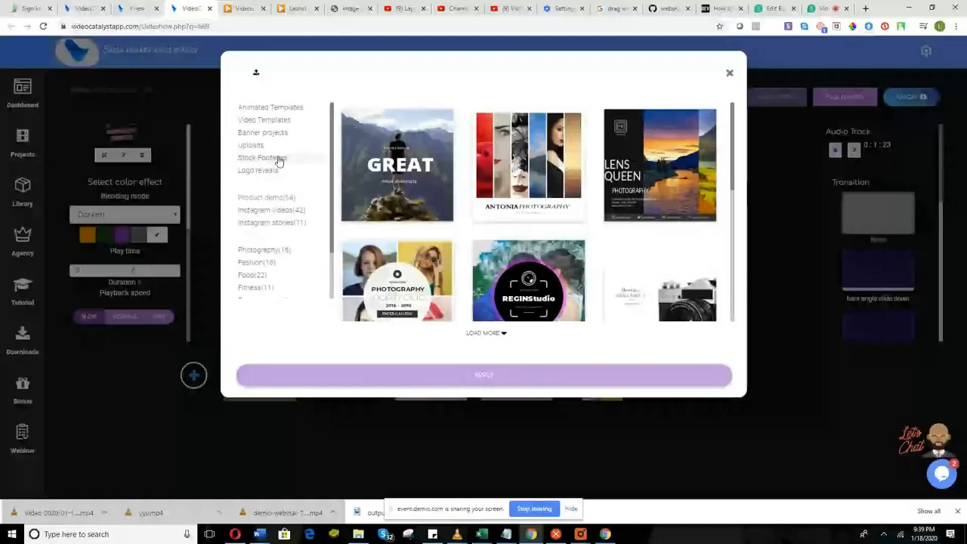
pyautogui.click(276, 159)
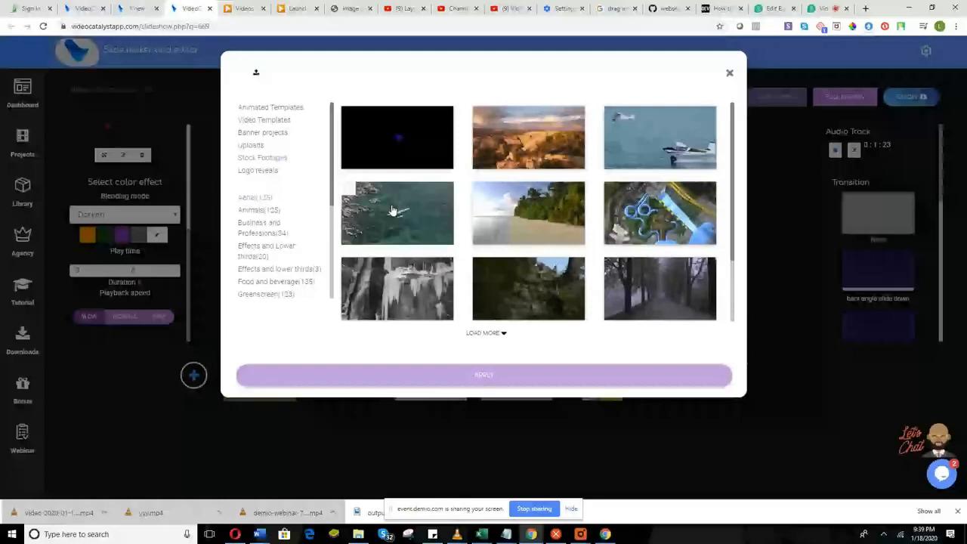
pyautogui.click(729, 72)
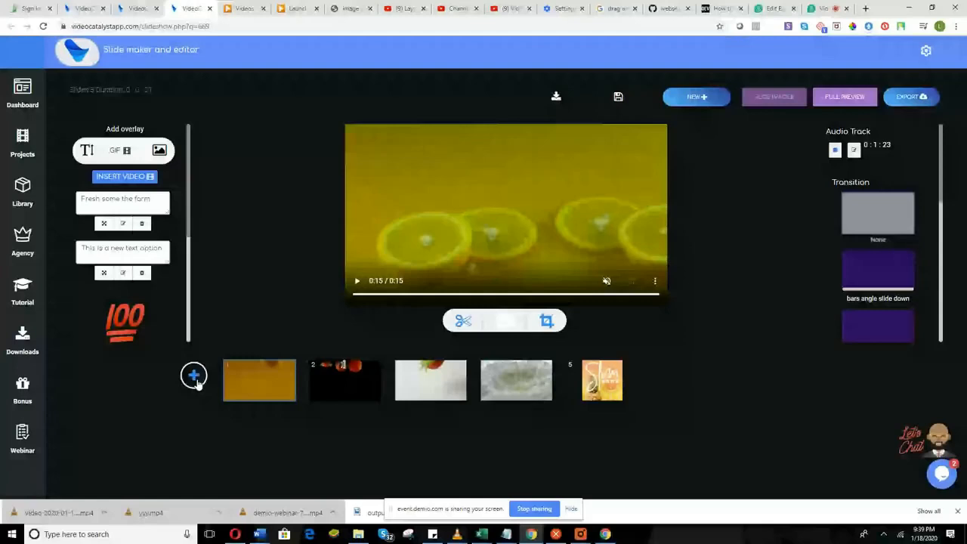
# Dismiss the template library, select slide 1, and overlay a Stock Footages clip on it.
pyautogui.click(195, 379)
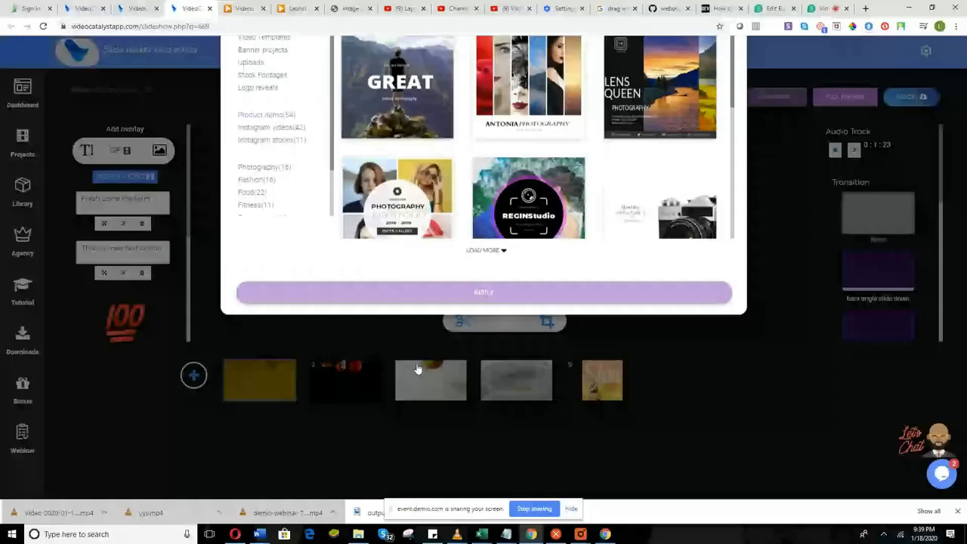
pyautogui.click(257, 396)
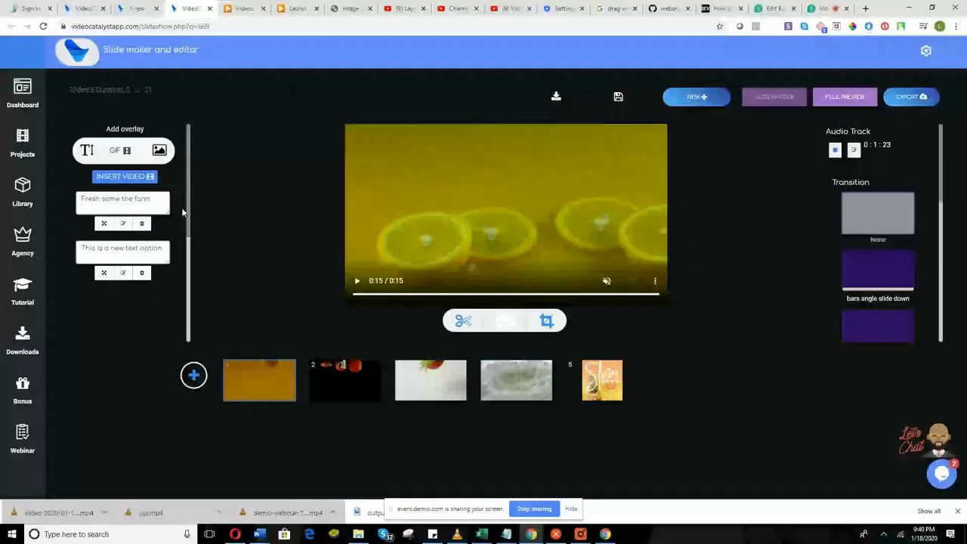
pyautogui.click(125, 177)
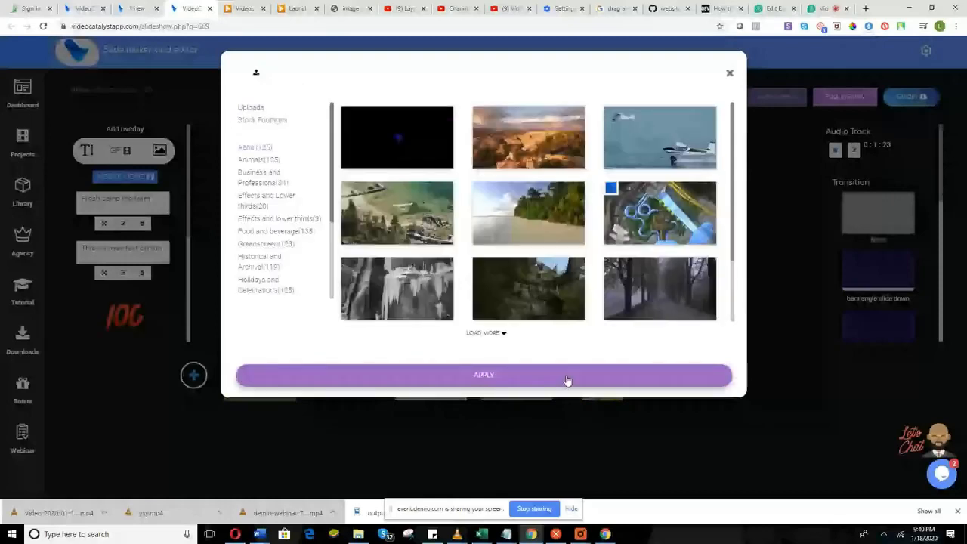
pyautogui.click(567, 379)
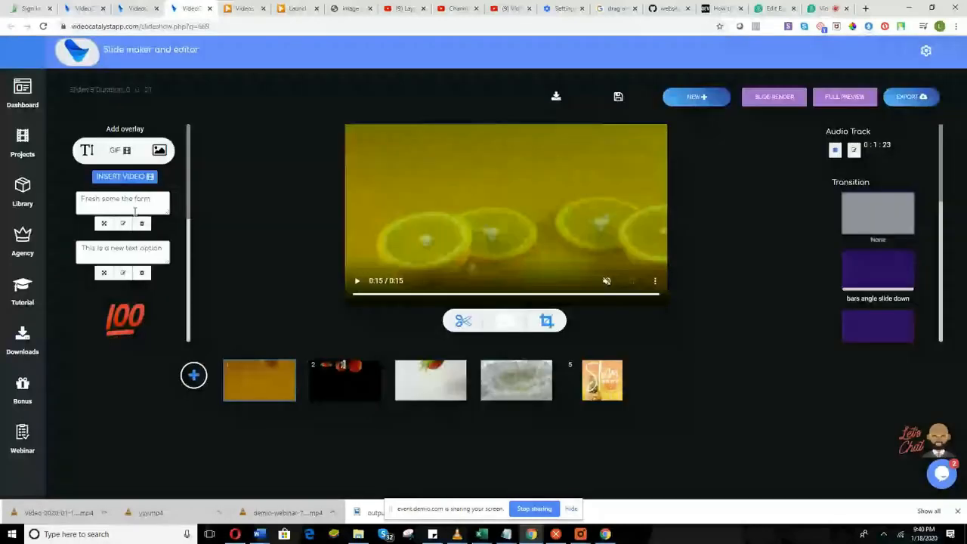
# Raise the overlay's chroma keying intensity and set the key colour to BLUE.
pyautogui.scroll(-3, 143, 249)
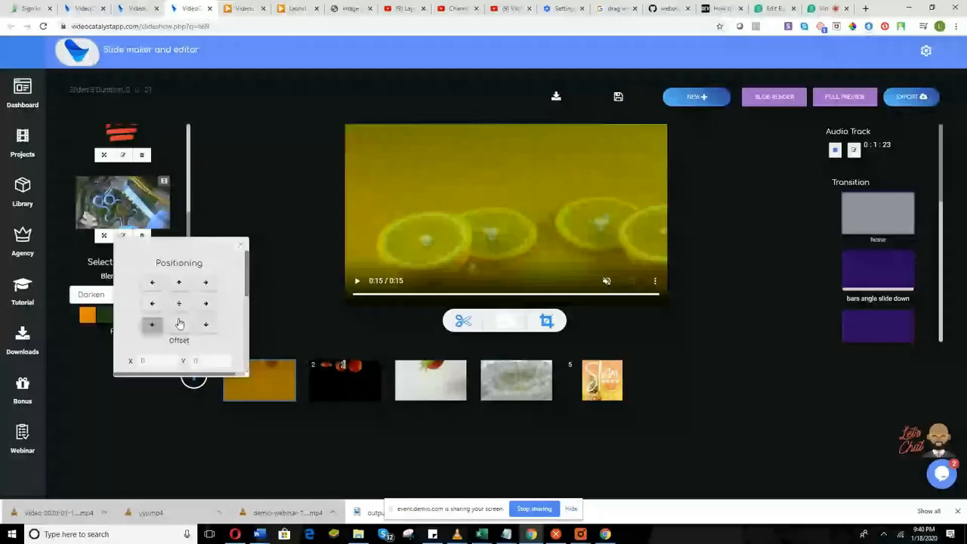
pyautogui.scroll(-3, 181, 317)
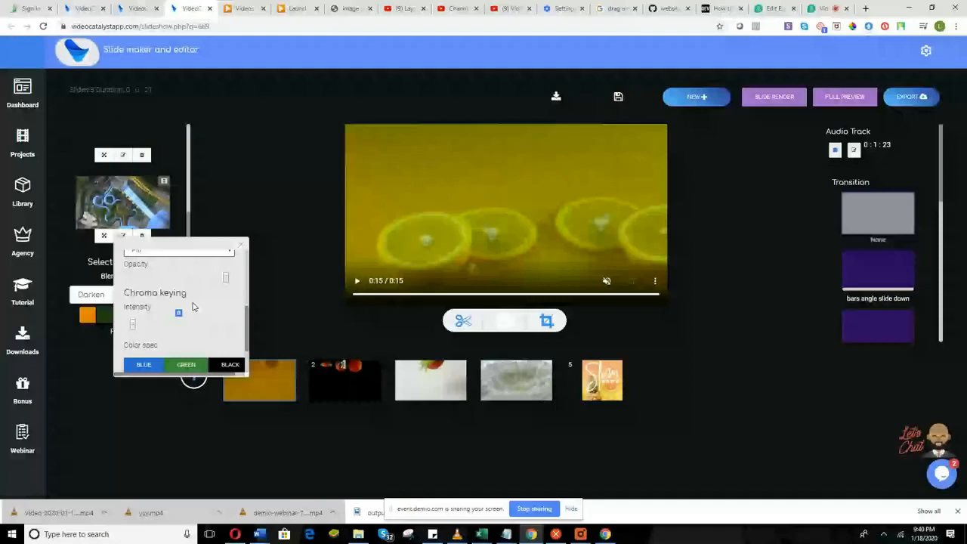
pyautogui.moveTo(135, 330); pyautogui.dragTo(225, 283)
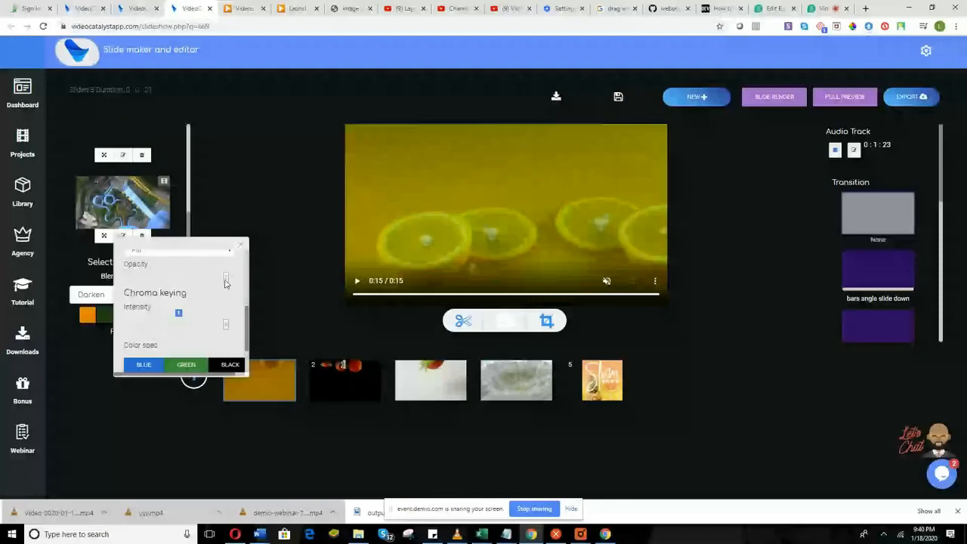
pyautogui.scroll(-1, 151, 327)
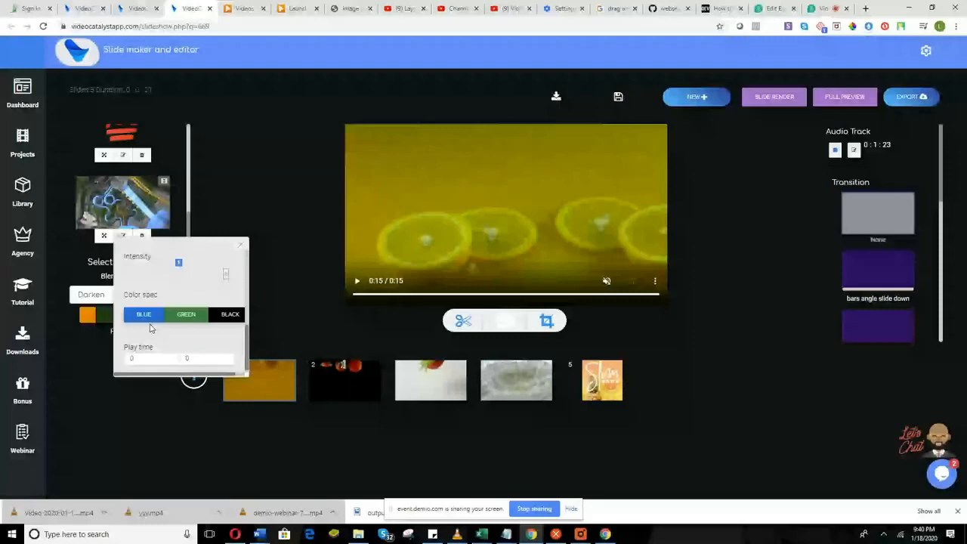
pyautogui.click(160, 319)
# Render slide 1 and play its preview to check the blue keying.
pyautogui.scroll(-1, 176, 349)
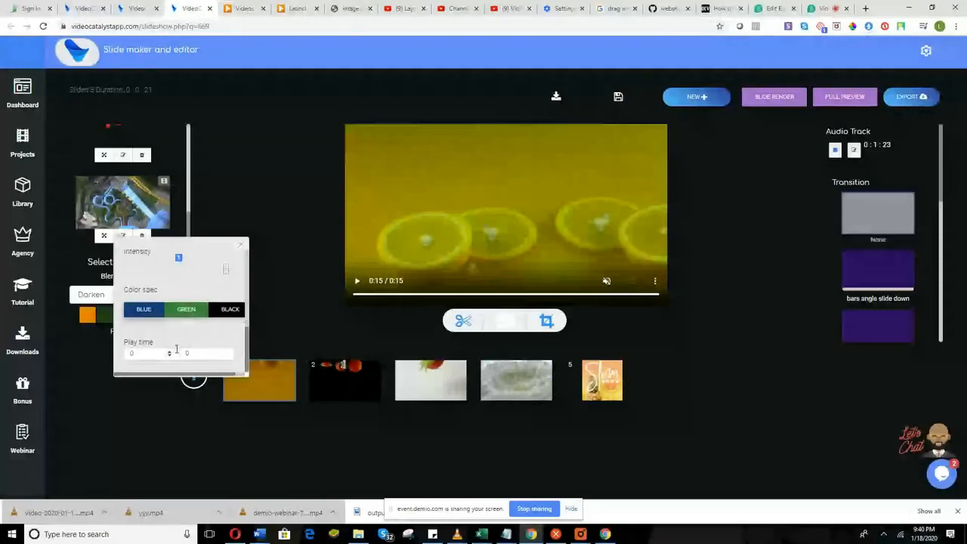
pyautogui.click(768, 107)
pyautogui.scroll(3, 151, 325)
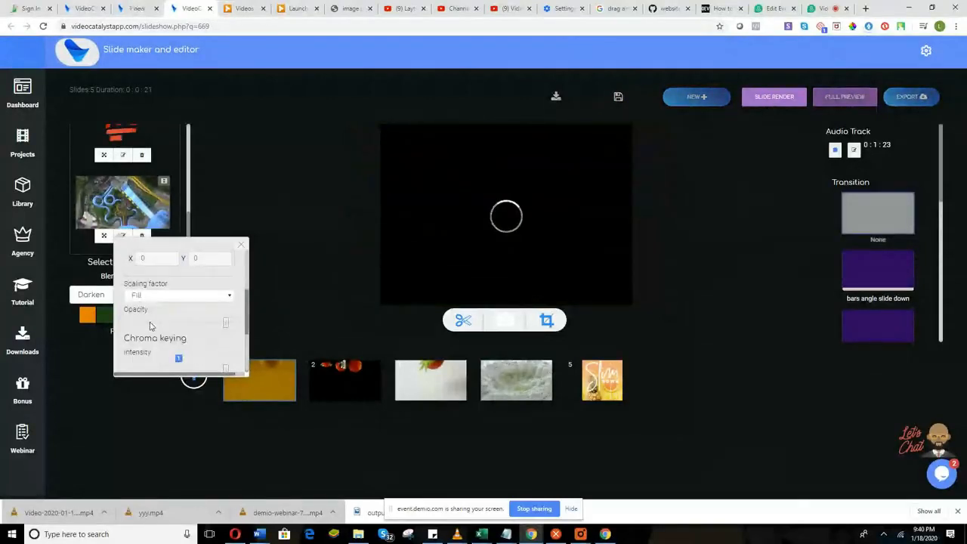
pyautogui.scroll(3, 151, 324)
pyautogui.scroll(-3, 155, 323)
pyautogui.scroll(3, 164, 319)
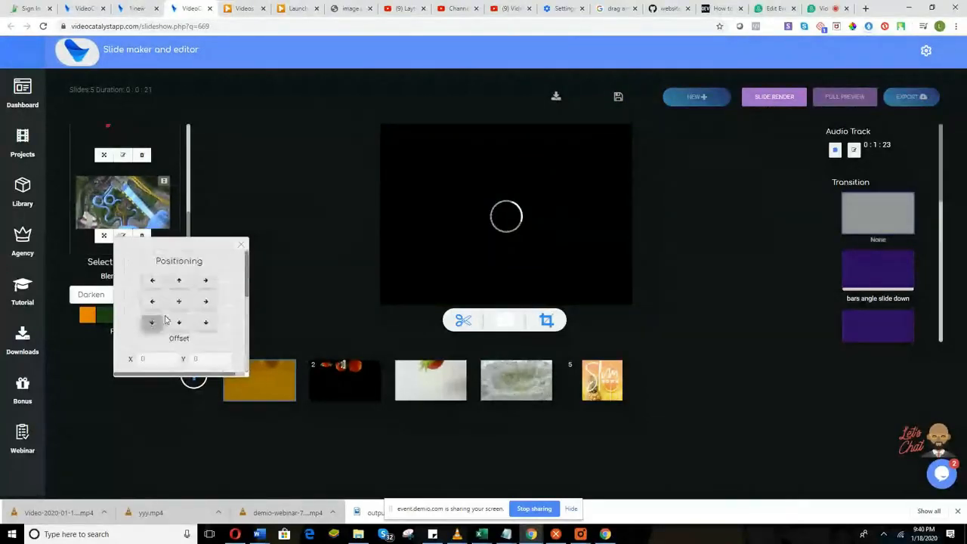
pyautogui.scroll(-3, 169, 318)
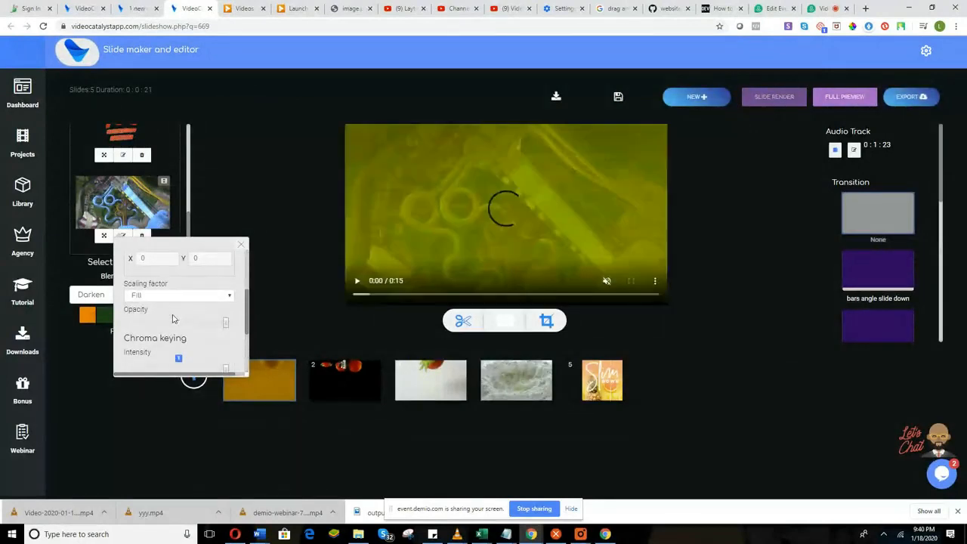
pyautogui.click(422, 270)
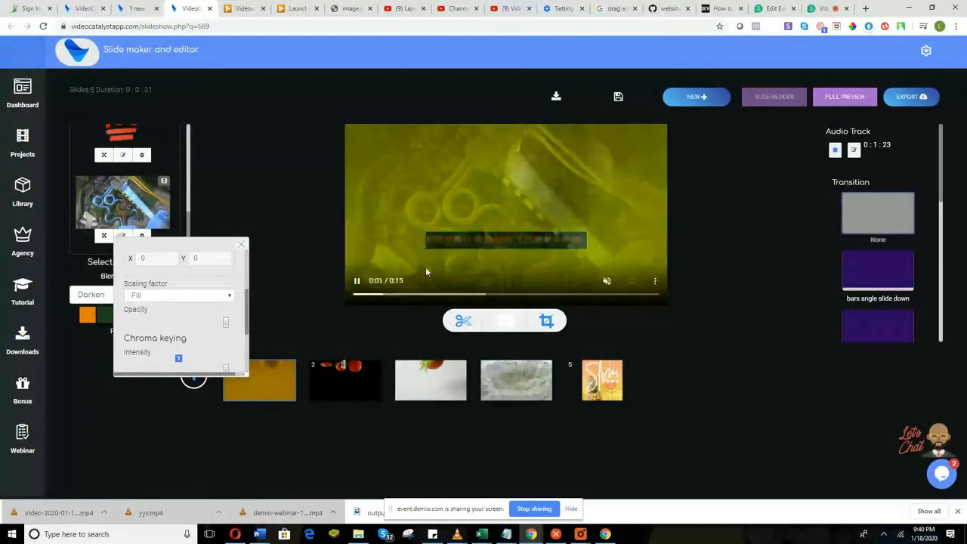
# Re-render slide 1 with the updated keying settings.
pyautogui.scroll(-2, 244, 281)
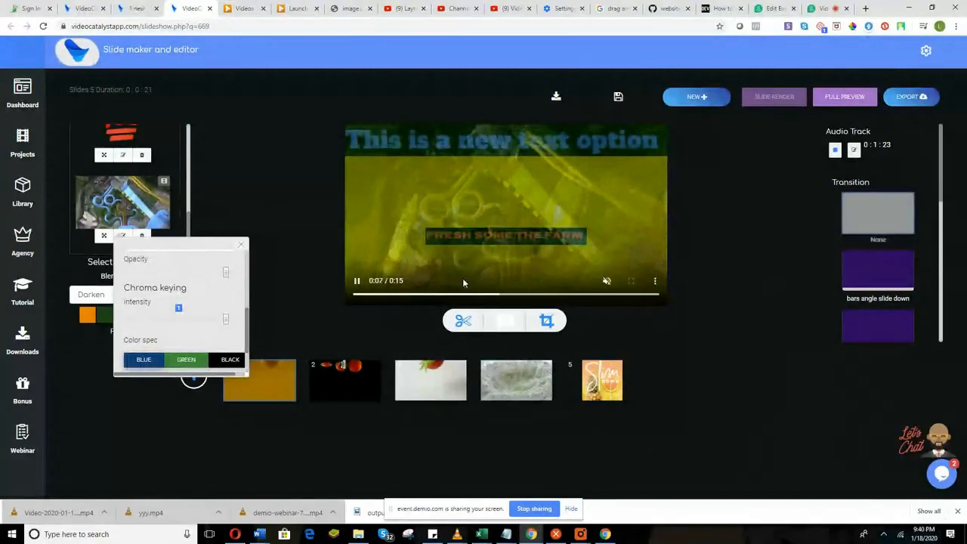
pyautogui.scroll(1, 217, 330)
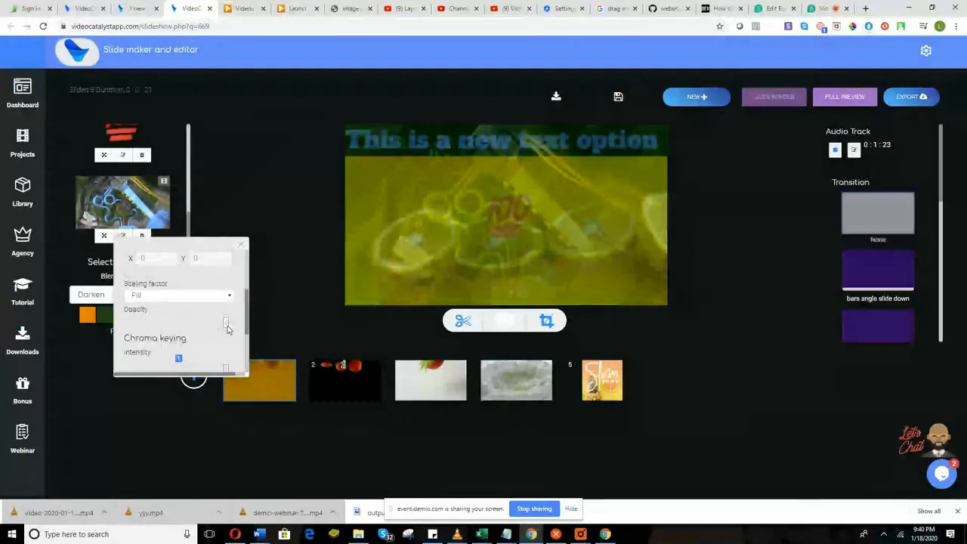
pyautogui.scroll(-2, 216, 330)
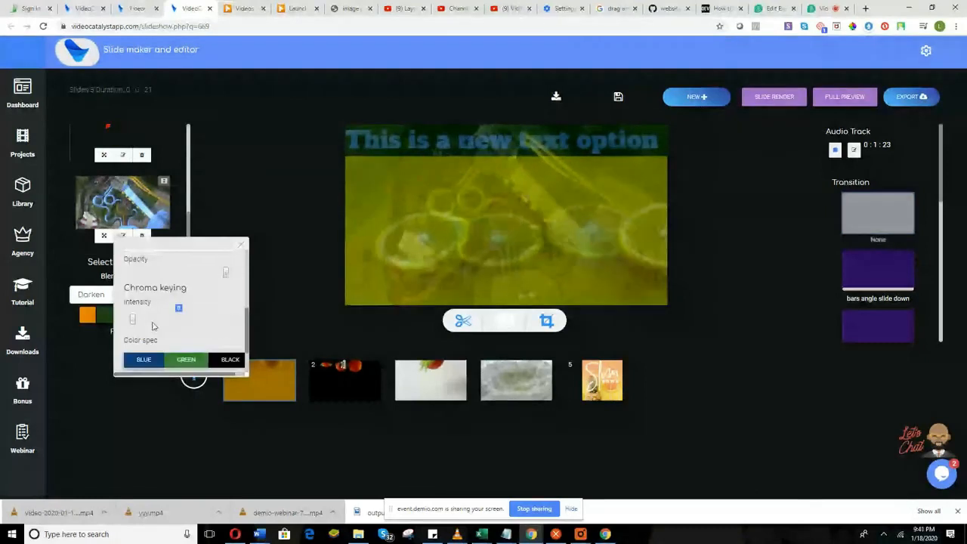
pyautogui.click(754, 105)
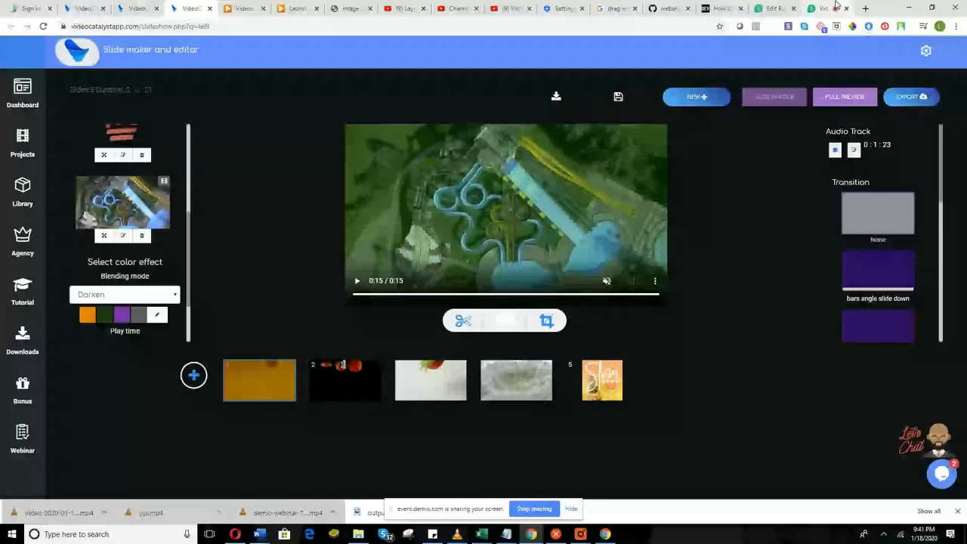
# Confirm 'testong' as the project name and save the slideshow.
pyautogui.click(836, 5)
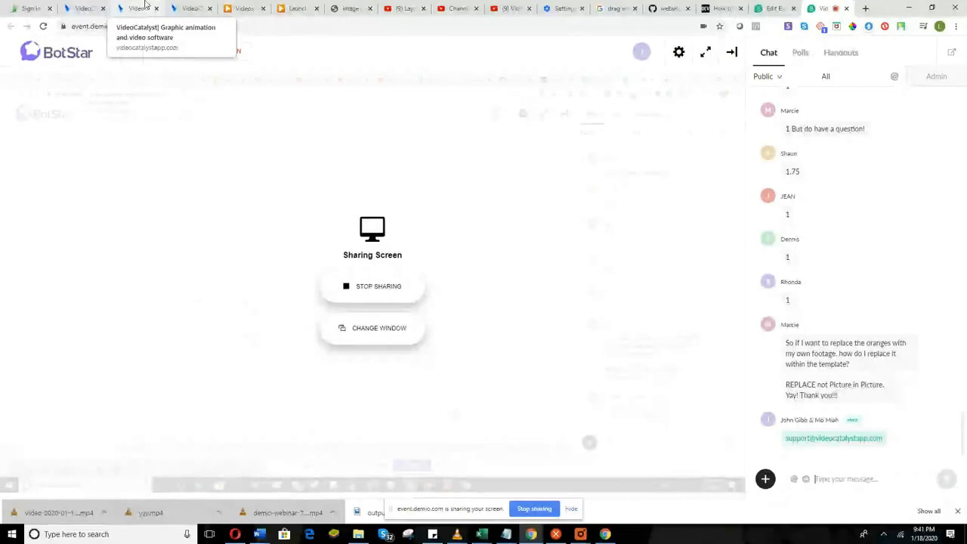
pyautogui.click(187, 8)
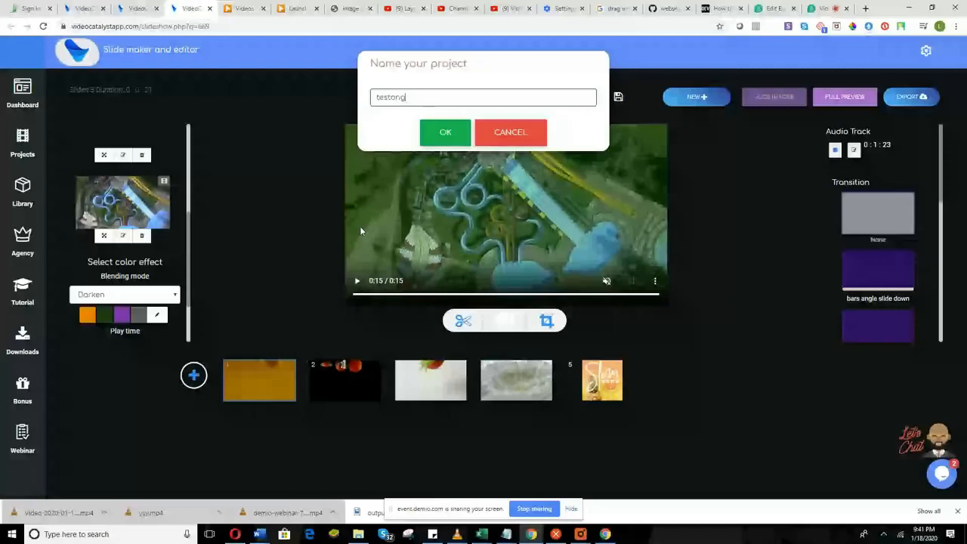
pyautogui.press('Return')
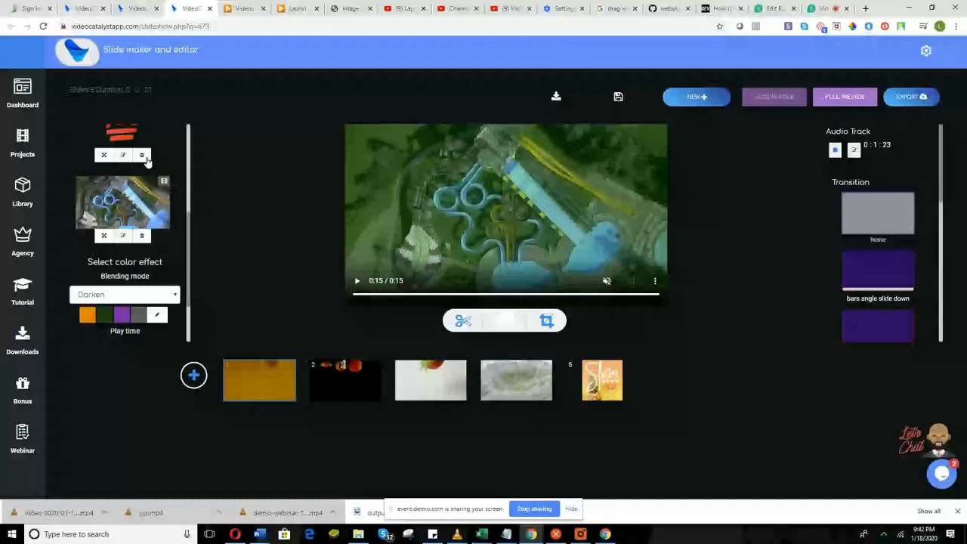
# Open the media library and filter templates to the 815x668 size.
pyautogui.click(142, 156)
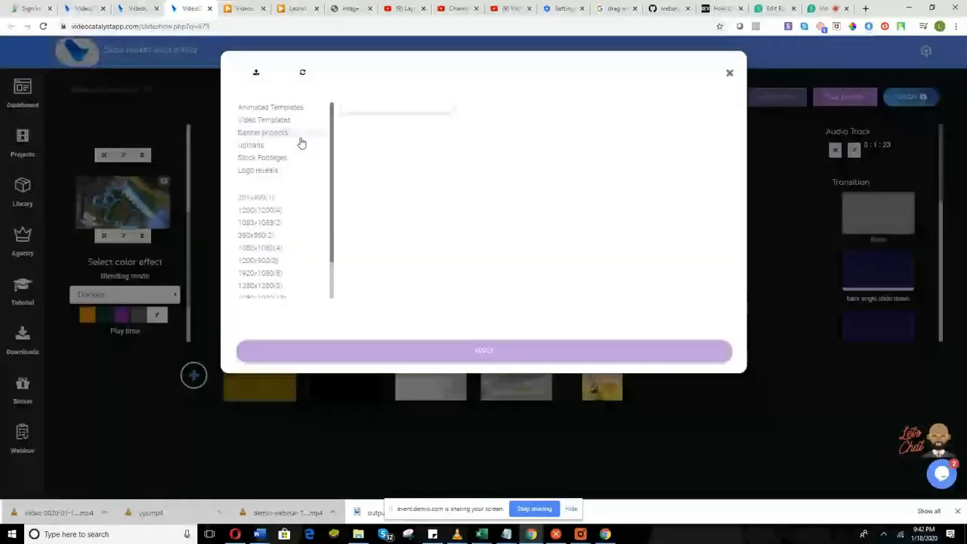
pyautogui.scroll(-2, 296, 263)
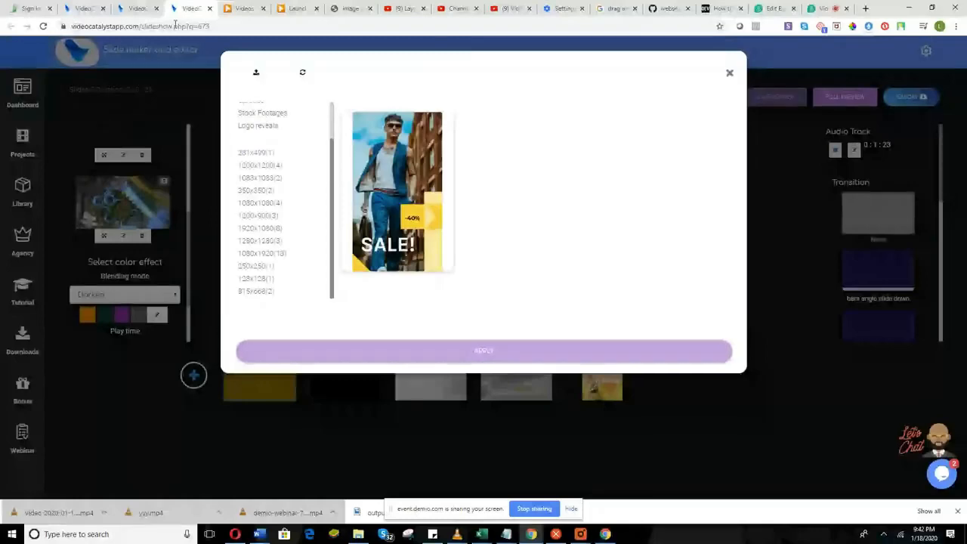
pyautogui.click(136, 8)
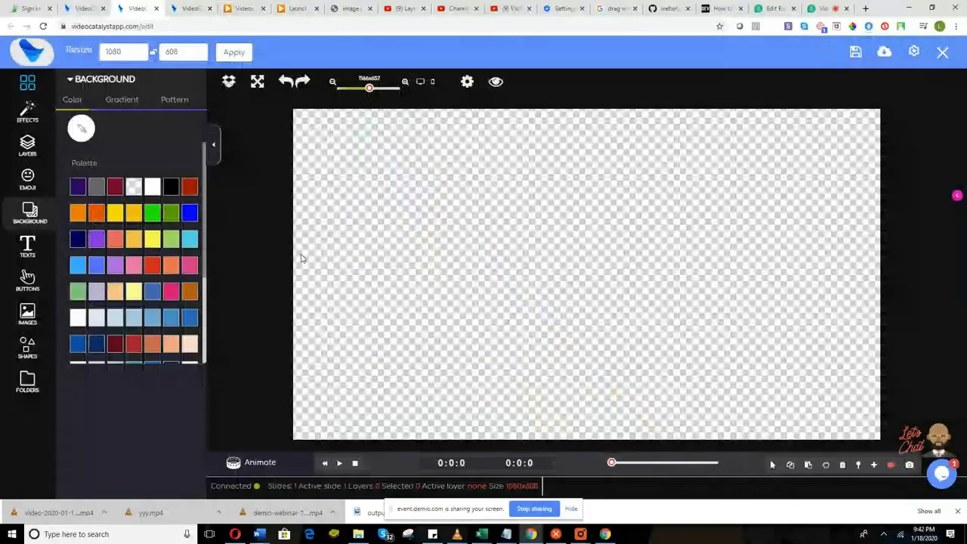
pyautogui.hotkey('ctrl', 'Tab')
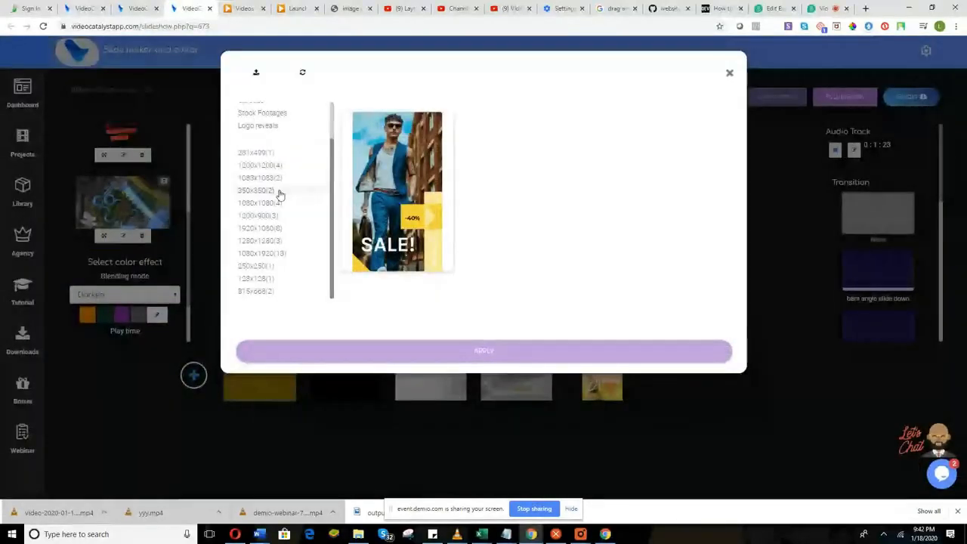
pyautogui.scroll(1, 281, 196)
pyautogui.scroll(-1, 296, 238)
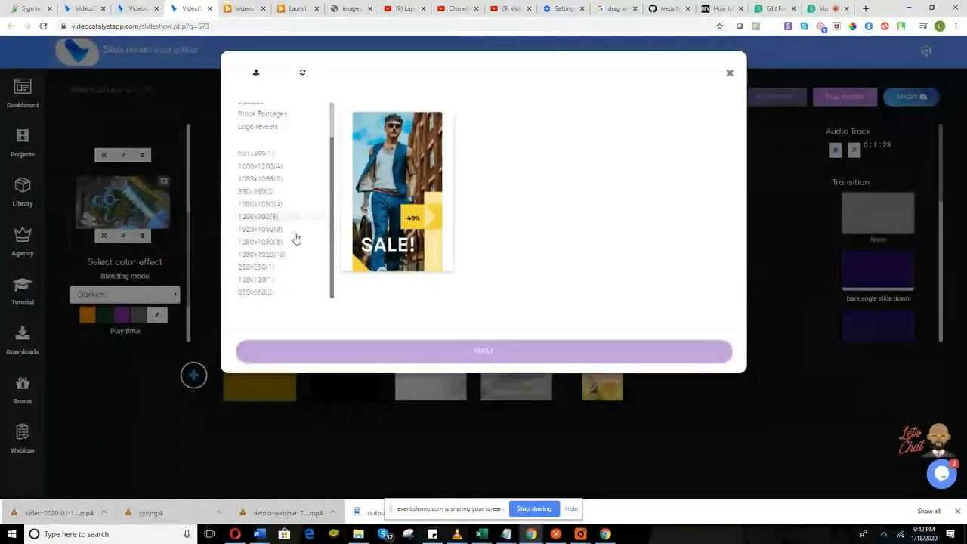
pyautogui.click(282, 294)
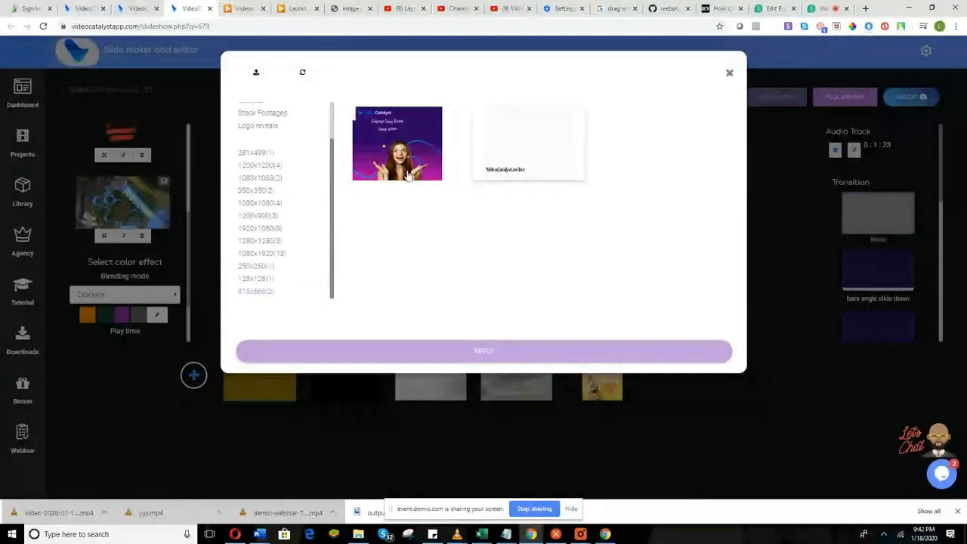
pyautogui.click(410, 179)
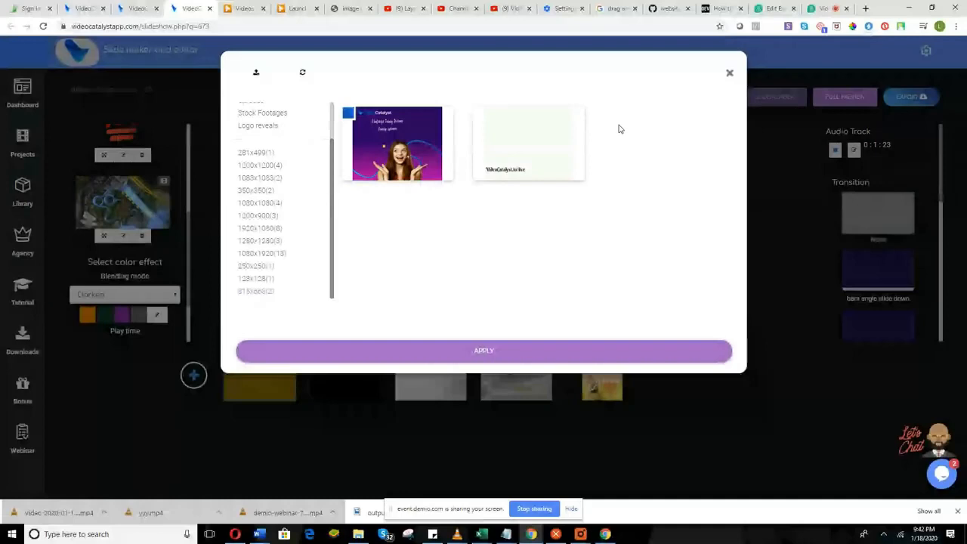
pyautogui.click(393, 149)
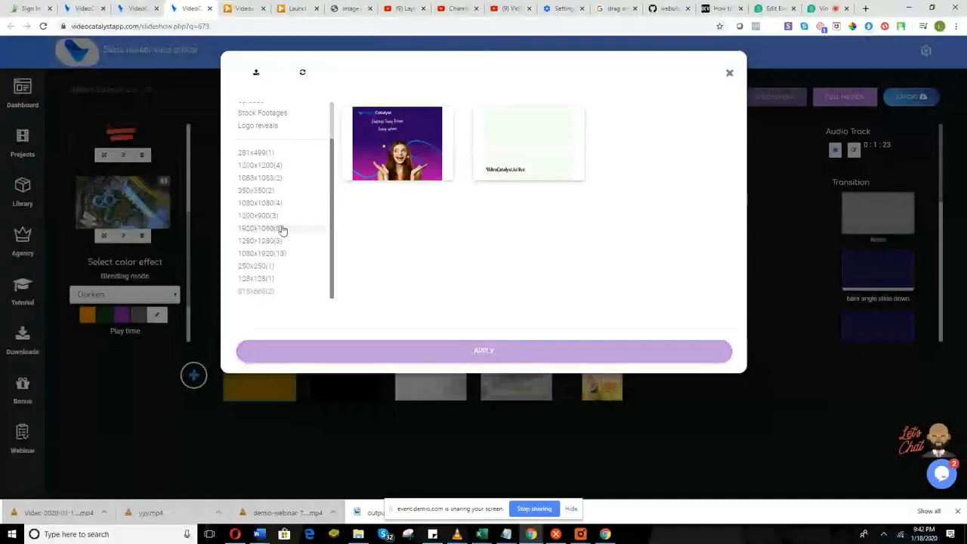
# Show the already uploaded videos and open the file picker to upload a new video.
pyautogui.scroll(2, 280, 229)
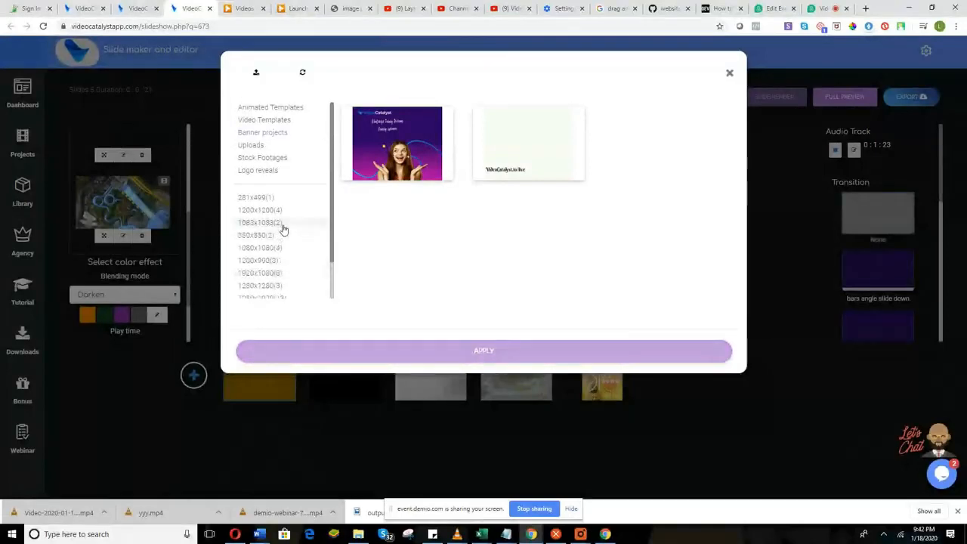
pyautogui.click(287, 147)
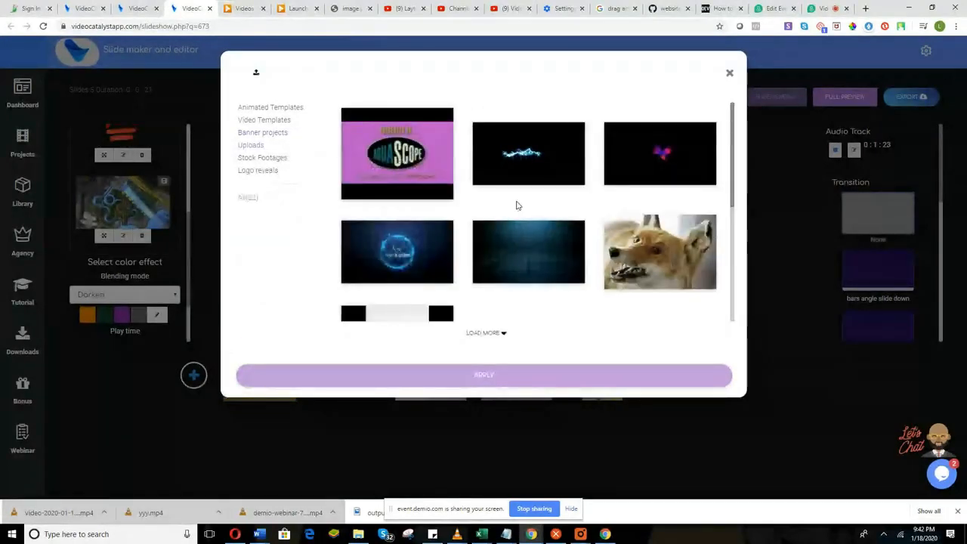
pyautogui.scroll(-5, 559, 314)
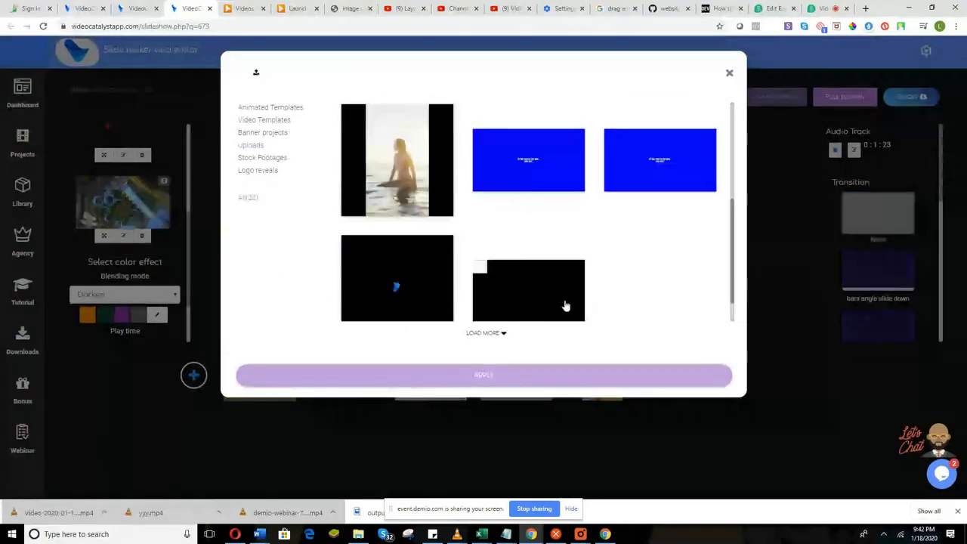
pyautogui.scroll(5, 564, 305)
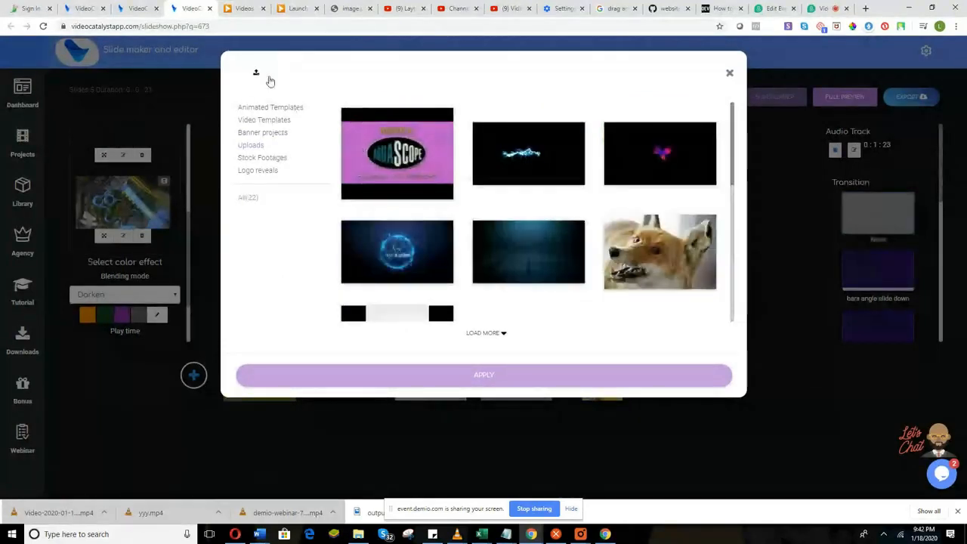
pyautogui.click(255, 71)
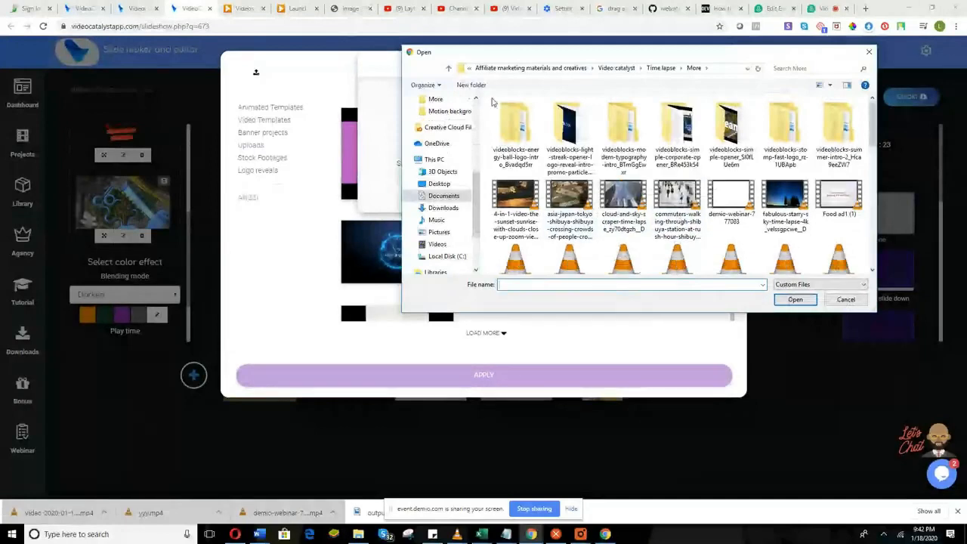
# Select the first uploaded video, the dark-blue network animation, as the new slide.
pyautogui.scroll(1, 462, 143)
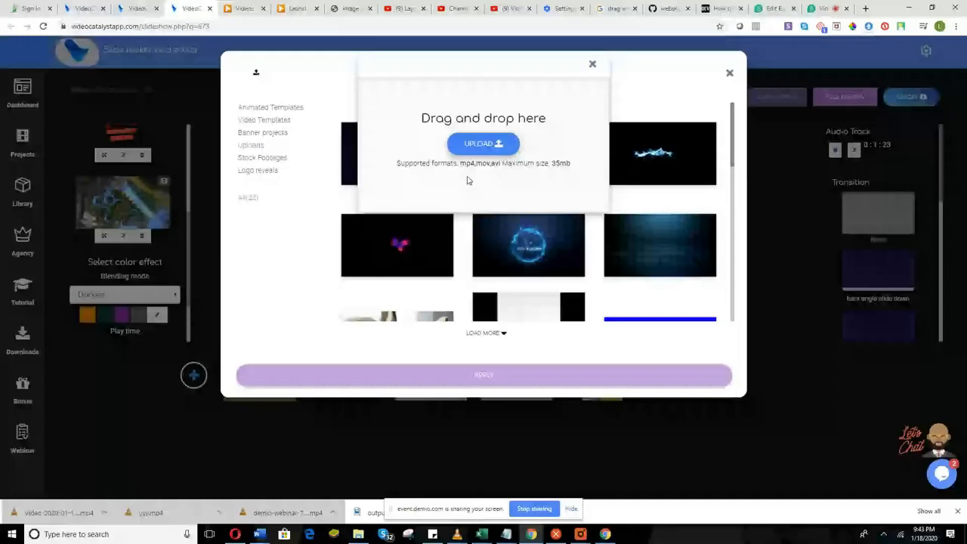
pyautogui.click(387, 166)
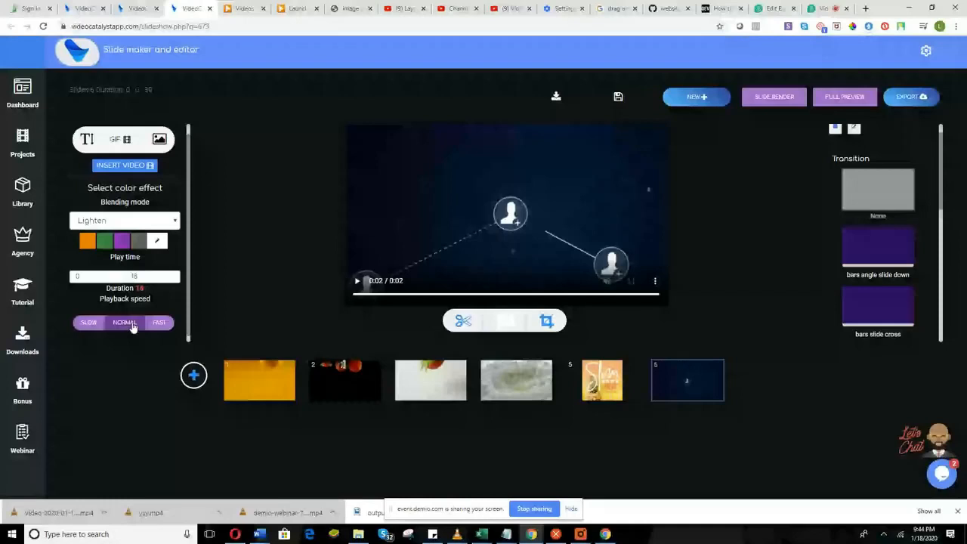
# Add a text overlay to slide 6 and type 'Technoloyy' into it.
pyautogui.scroll(-1, 132, 324)
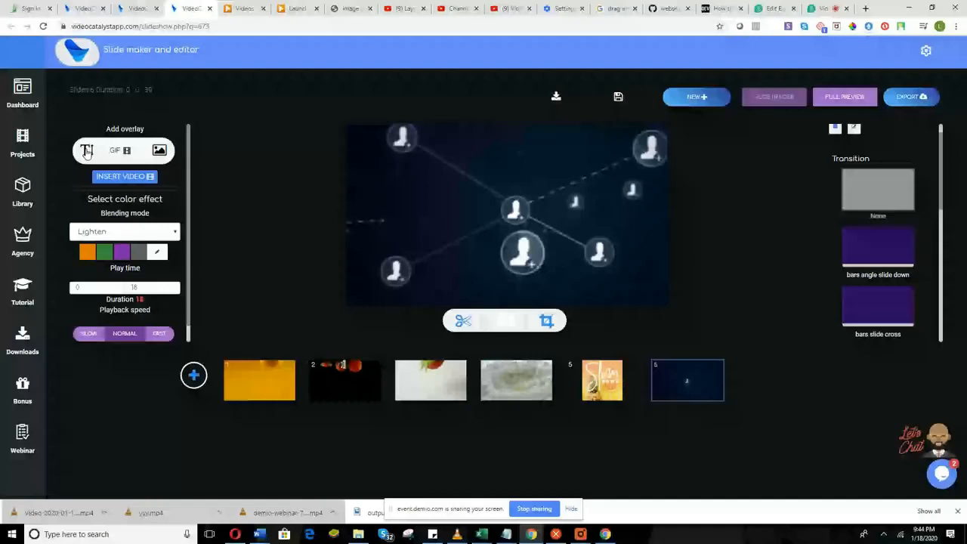
pyautogui.click(87, 151)
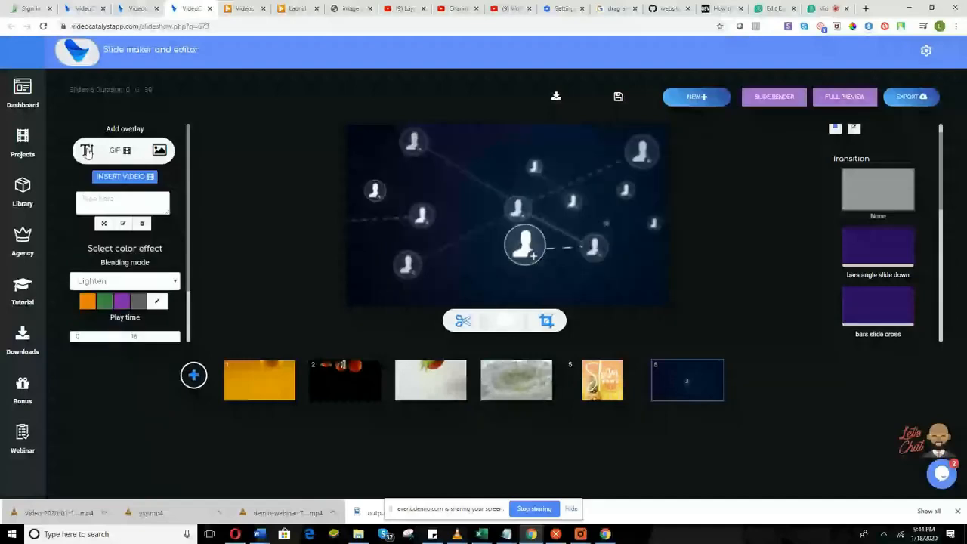
pyautogui.click(103, 195)
pyautogui.write('Technoloy')
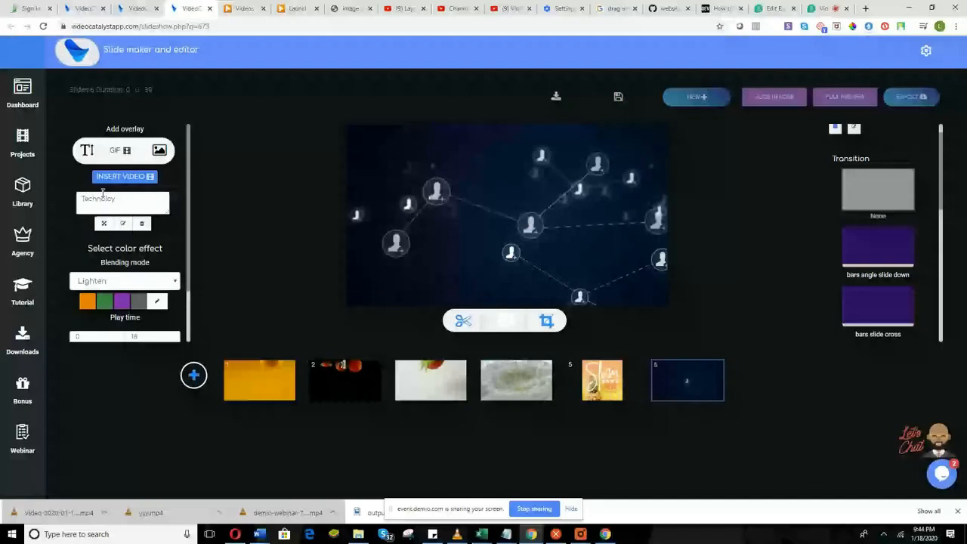
pyautogui.press('BackSpace')
pyautogui.write('gy')
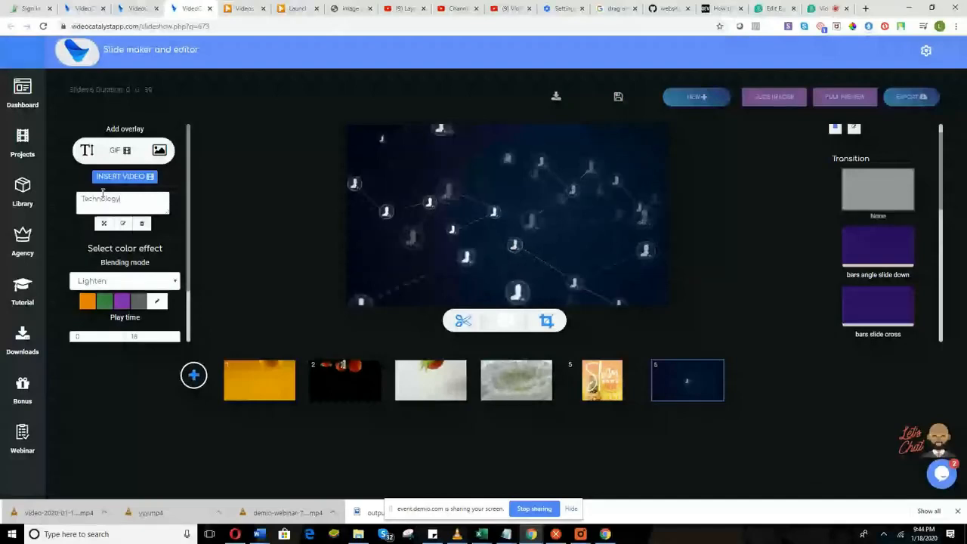
# Set the text overlay's scaling factor to Original.
pyautogui.click(122, 222)
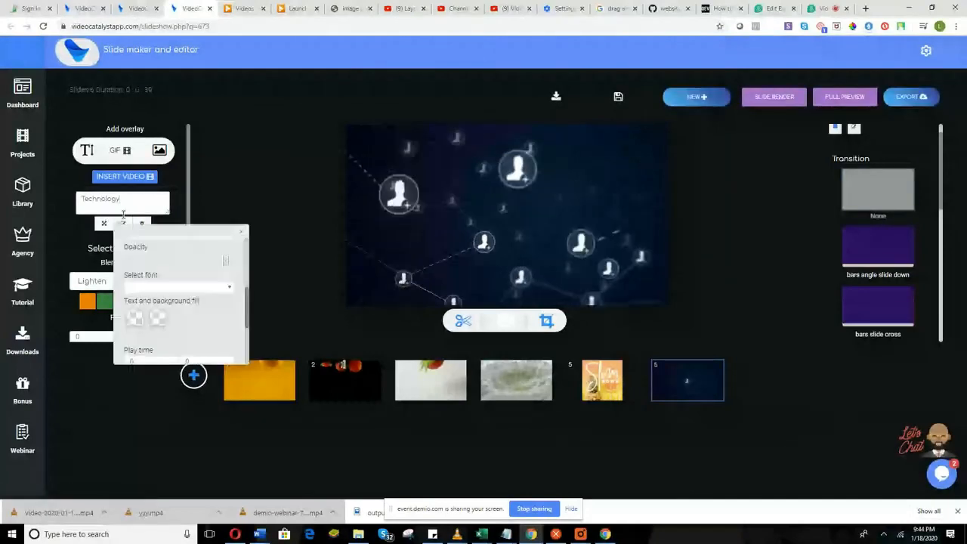
pyautogui.scroll(3, 157, 266)
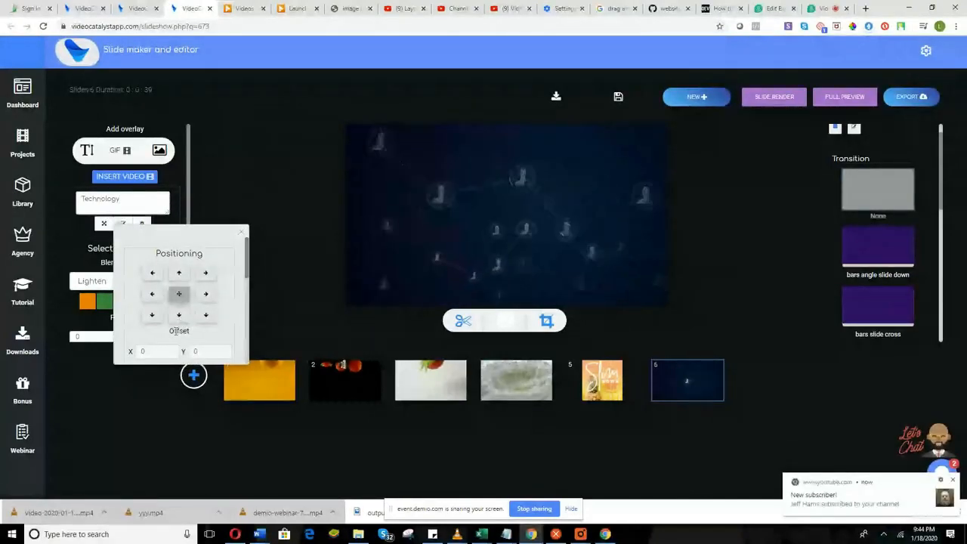
pyautogui.scroll(-1, 171, 326)
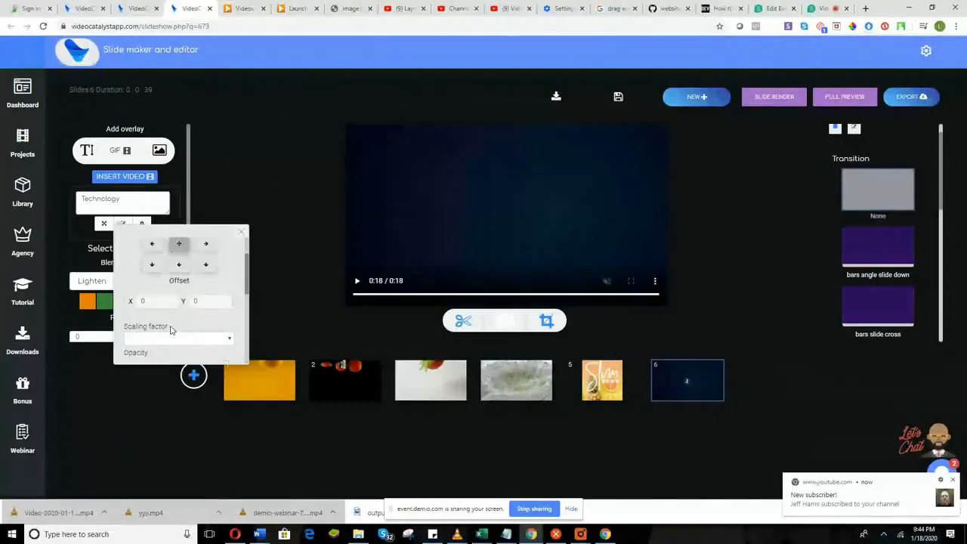
pyautogui.scroll(-1, 171, 302)
pyautogui.click(179, 289)
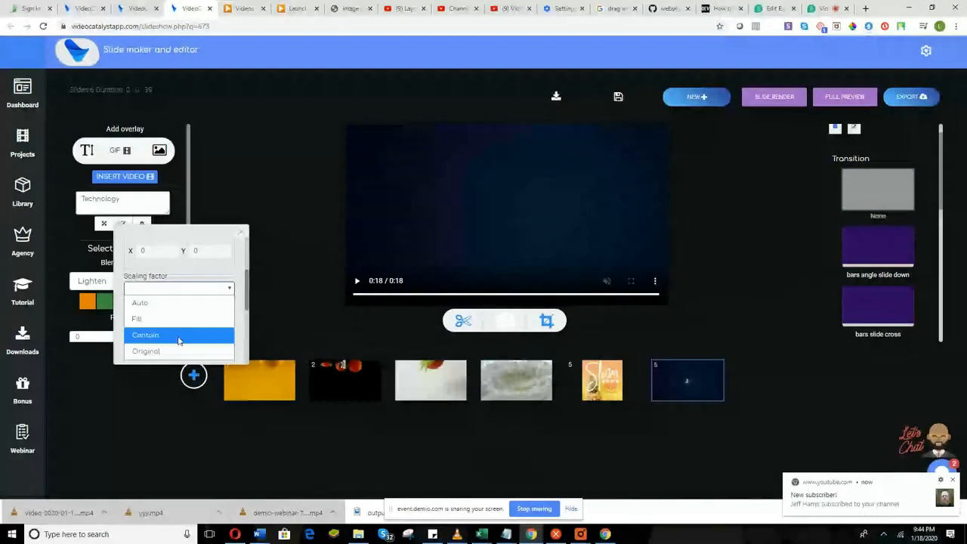
pyautogui.click(180, 351)
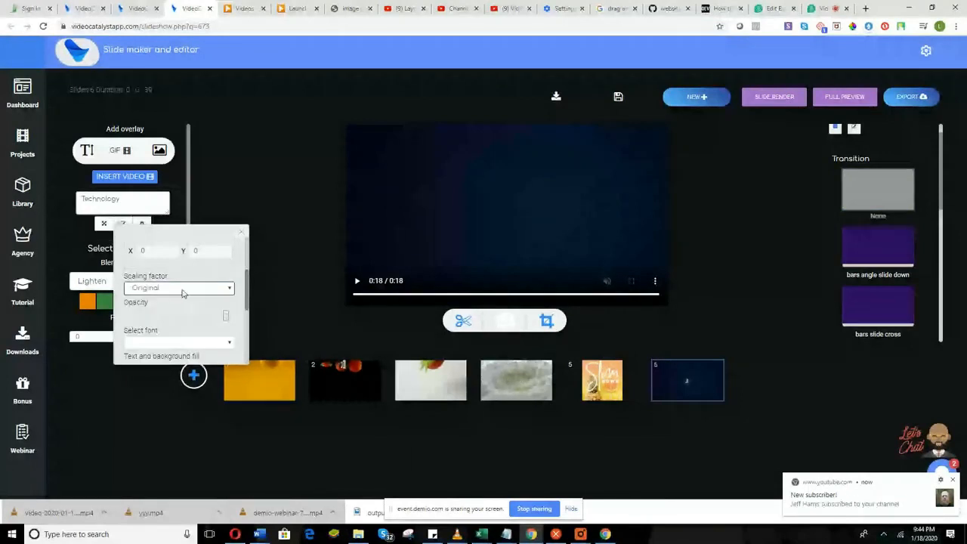
# Give the overlay text the Alfa_slab_one font in white.
pyautogui.scroll(1, 179, 306)
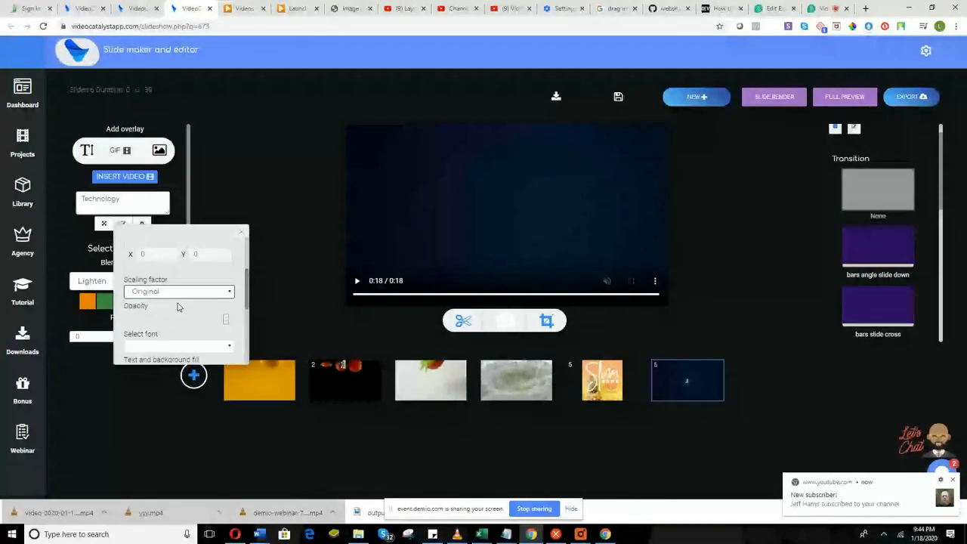
pyautogui.scroll(-2, 178, 306)
pyautogui.click(173, 291)
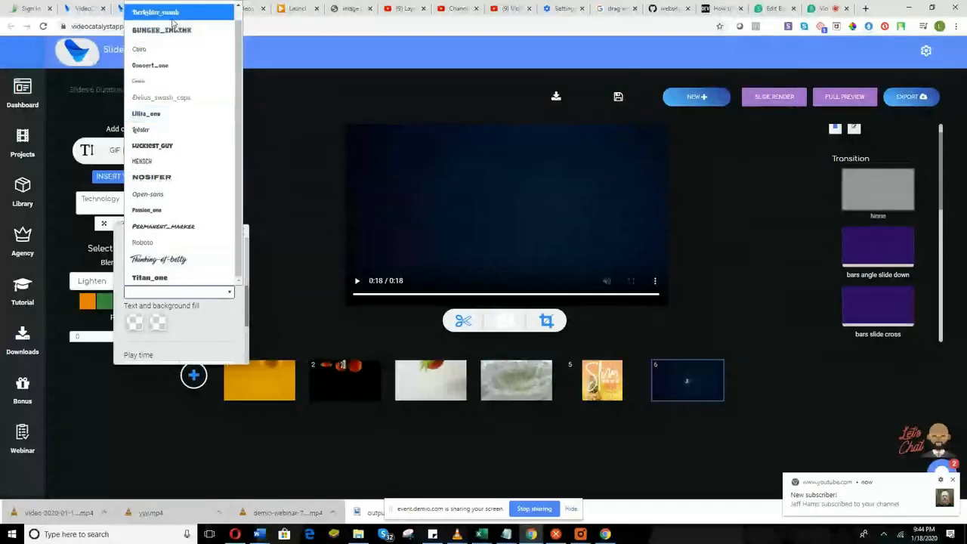
pyautogui.scroll(1, 163, 46)
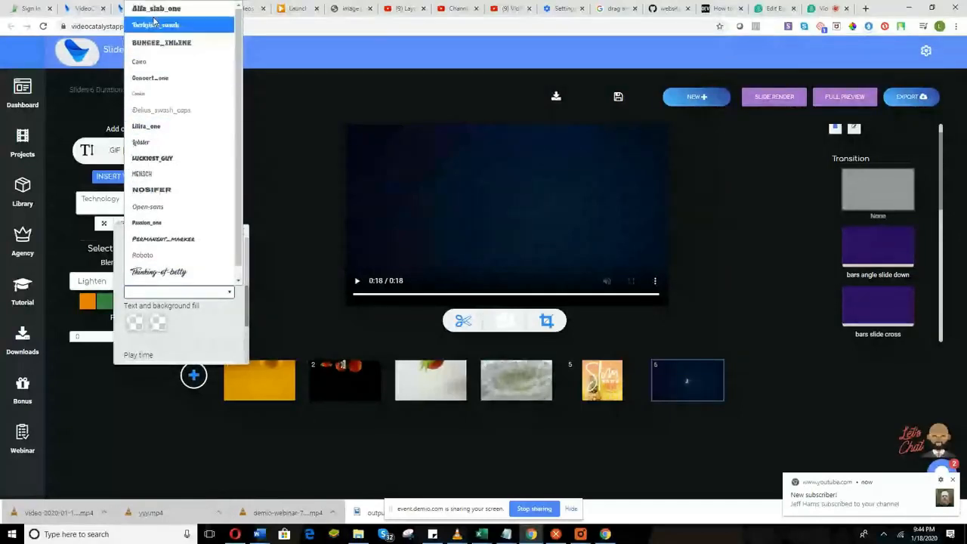
pyautogui.click(156, 9)
pyautogui.click(136, 323)
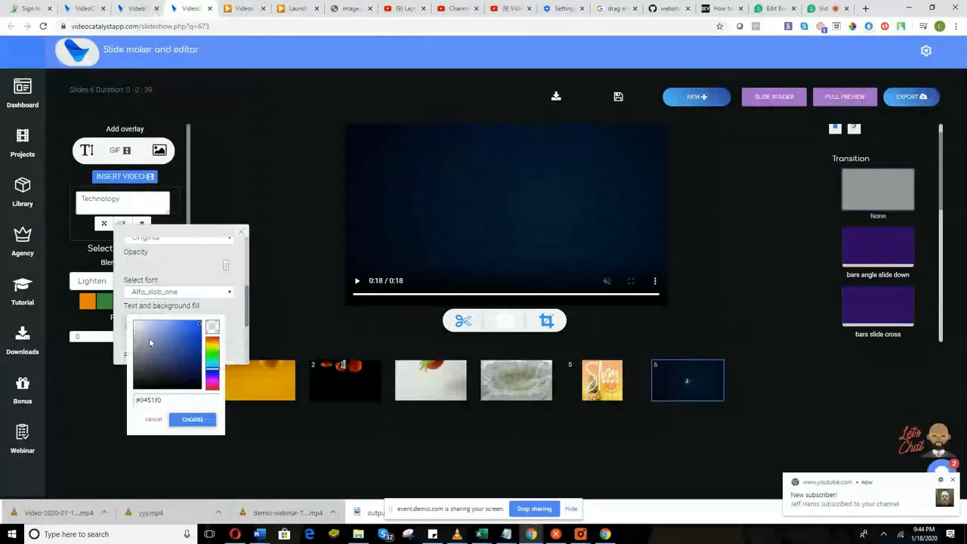
pyautogui.moveTo(201, 326); pyautogui.dragTo(133, 324)
pyautogui.click(192, 419)
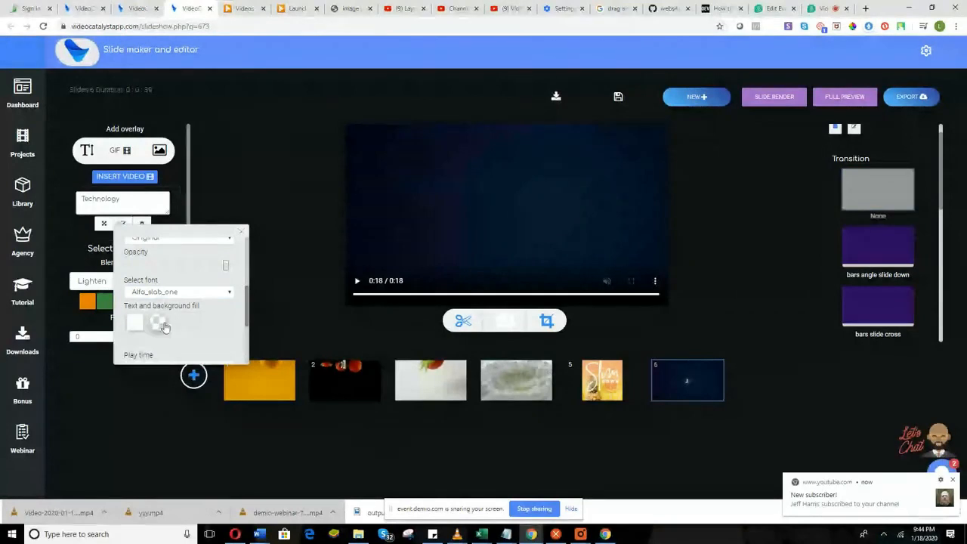
# Start the overlay at 0.5 seconds with a Zoom entrance, then preview the slide.
pyautogui.scroll(-3, 159, 326)
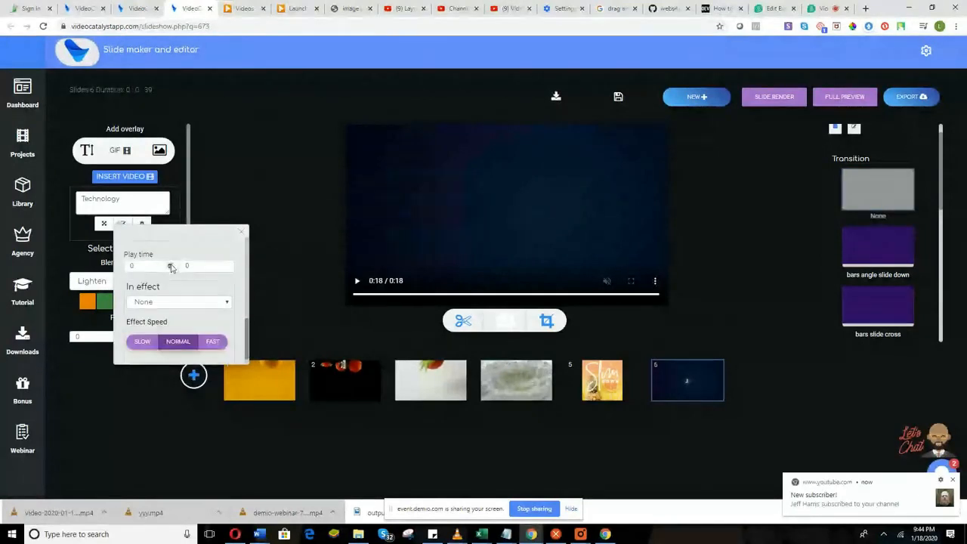
pyautogui.click(171, 264)
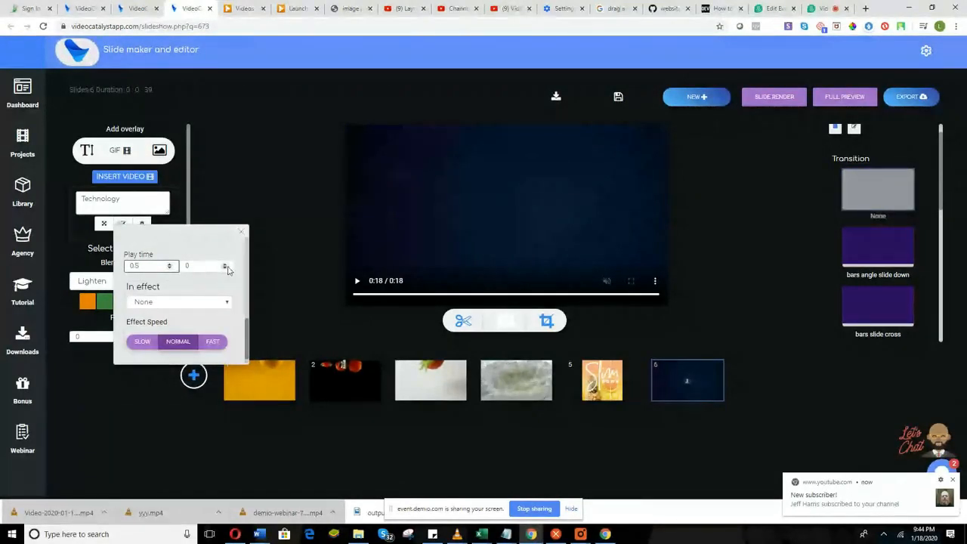
pyautogui.click(186, 302)
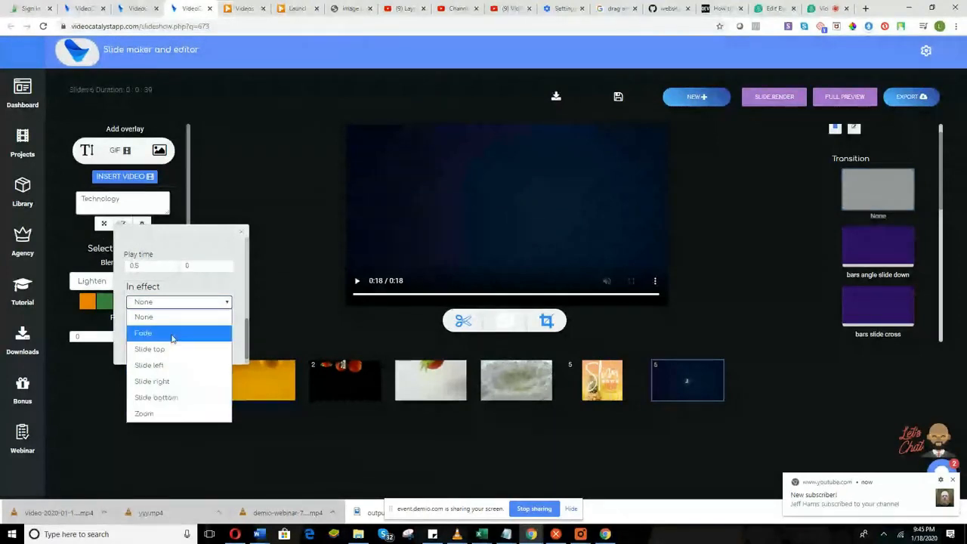
pyautogui.click(151, 413)
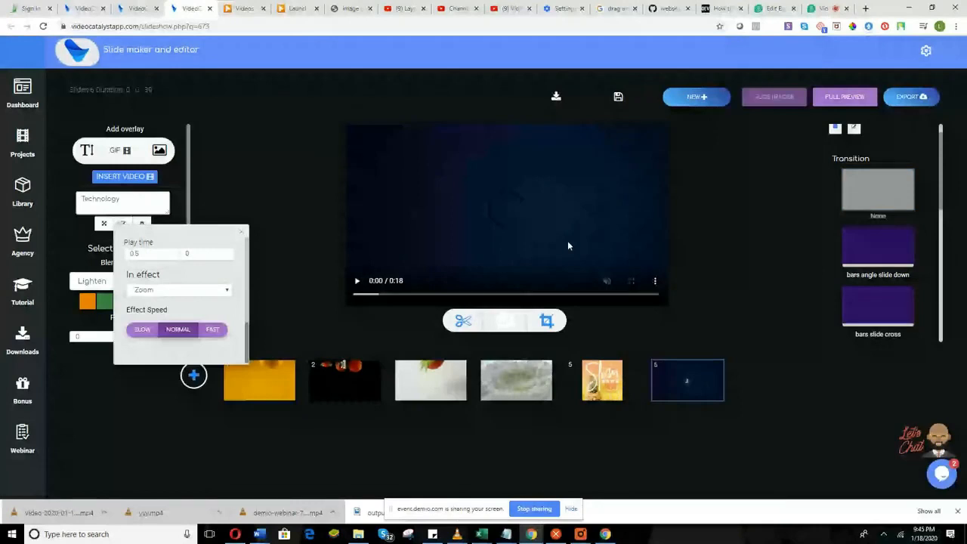
pyautogui.click(569, 245)
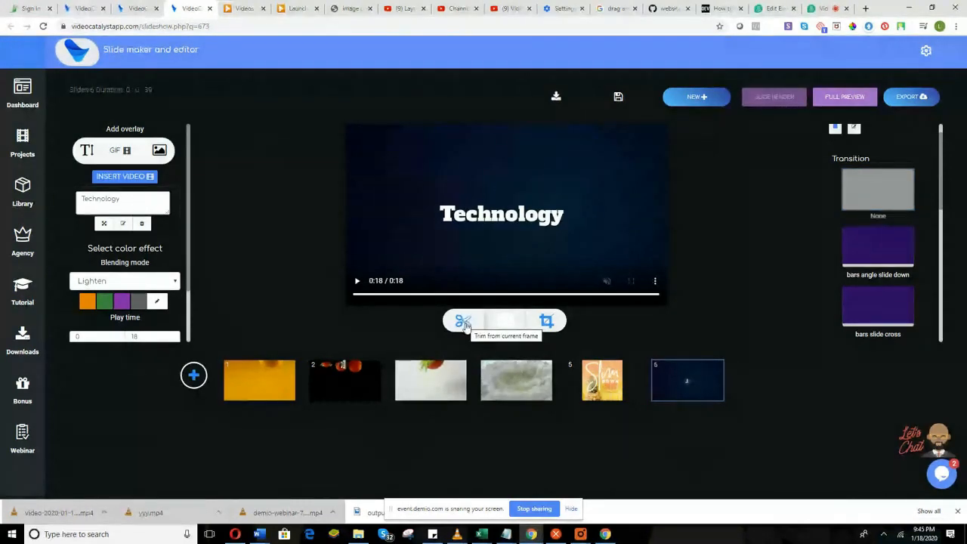
# Cut the Technology clip at the current frame into slide 7, then split again into slide 8.
pyautogui.click(357, 284)
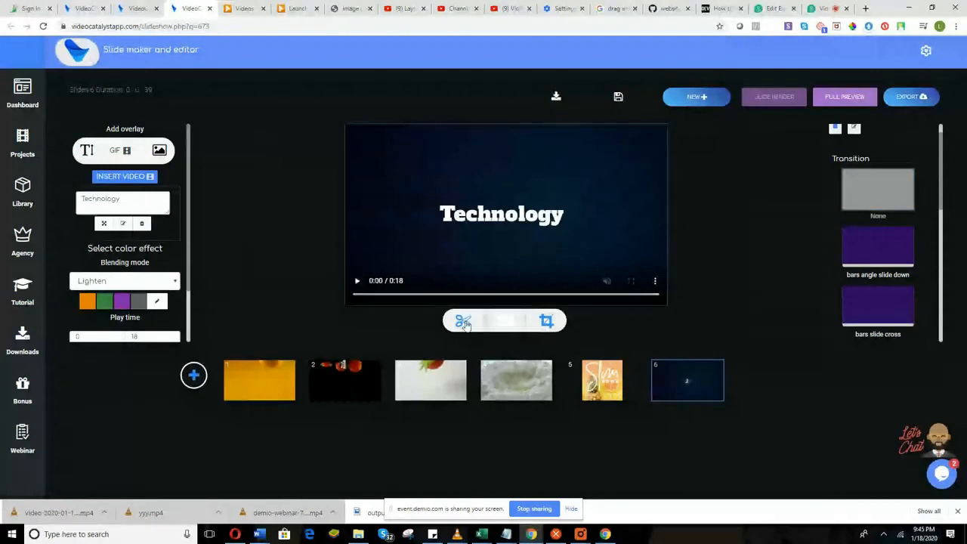
pyautogui.click(464, 323)
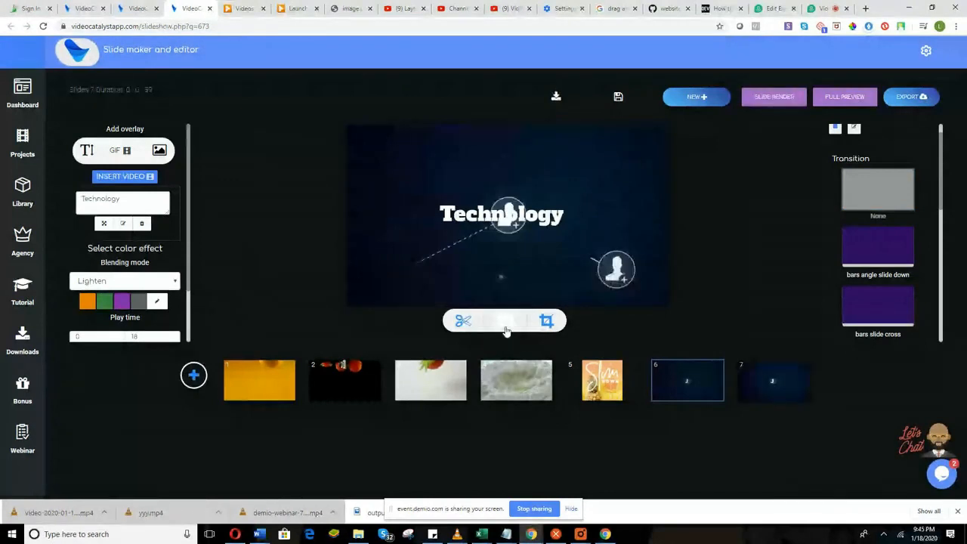
pyautogui.click(759, 390)
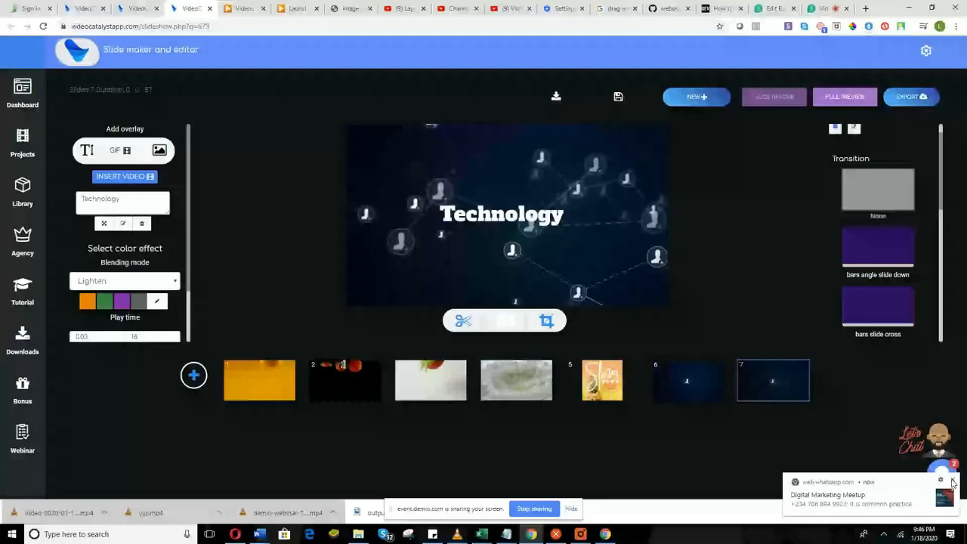
pyautogui.click(952, 481)
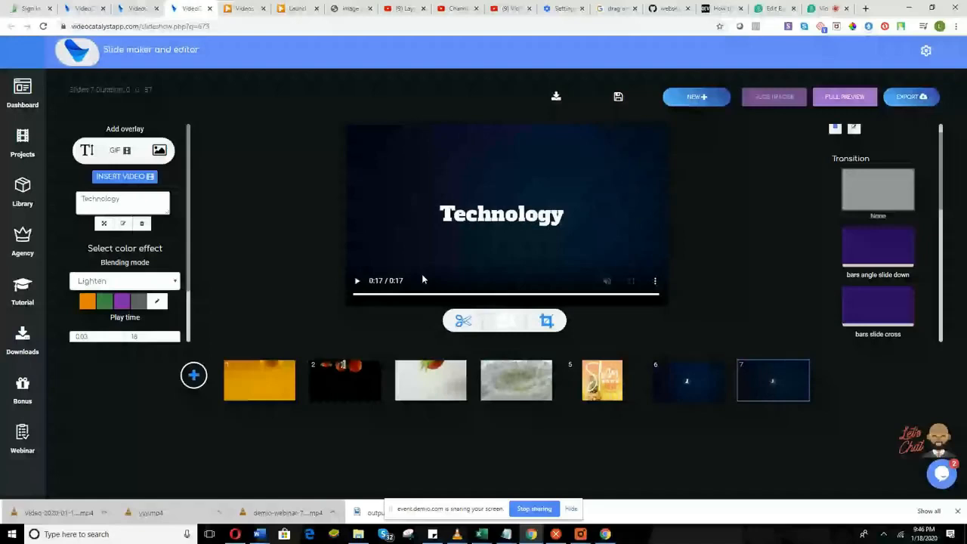
pyautogui.click(547, 322)
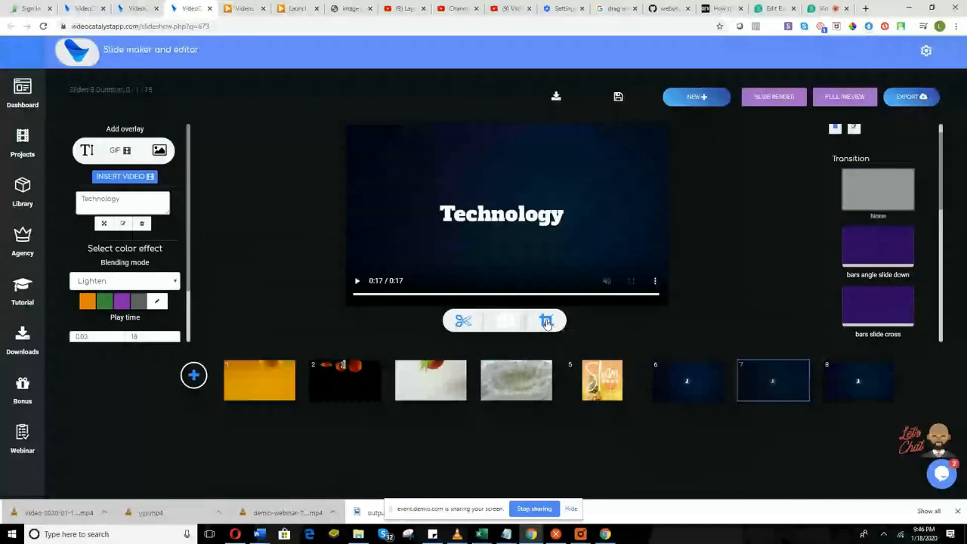
pyautogui.click(856, 392)
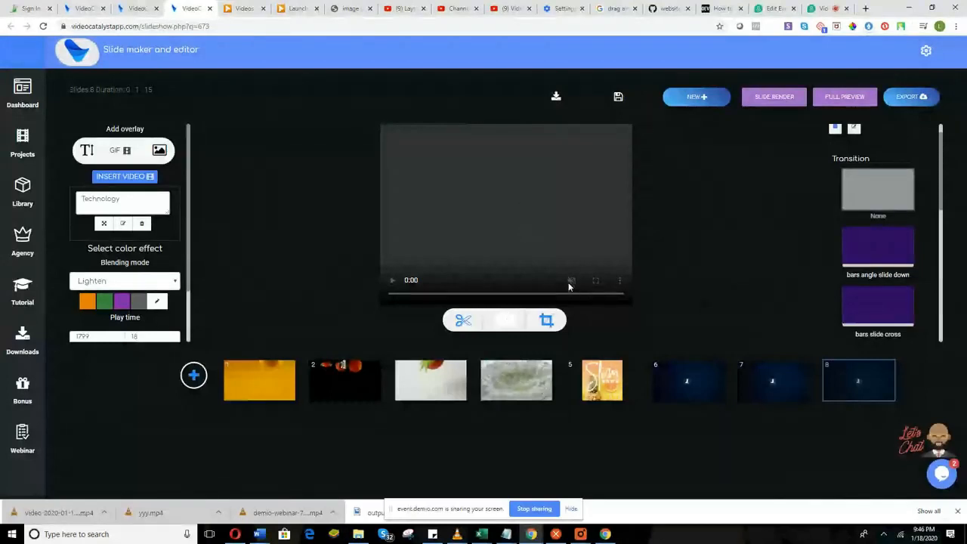
pyautogui.scroll(-2, 825, 230)
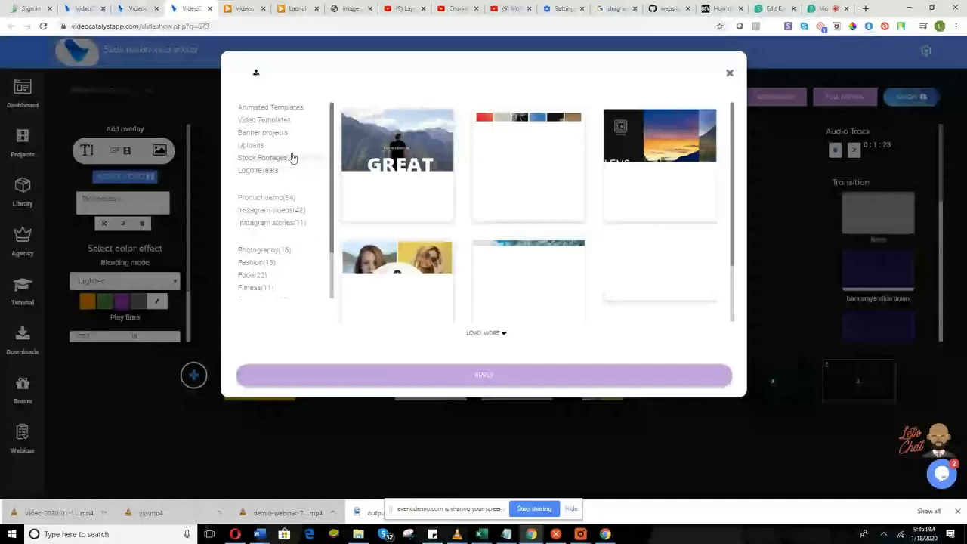
# Open the Stock Footages library and browse the available clips.
pyautogui.click(270, 157)
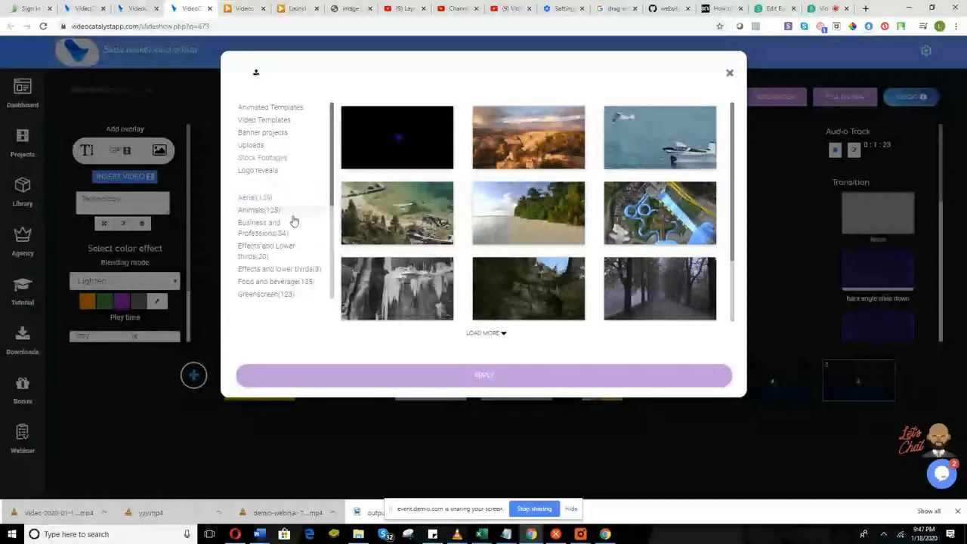
pyautogui.scroll(-3, 293, 223)
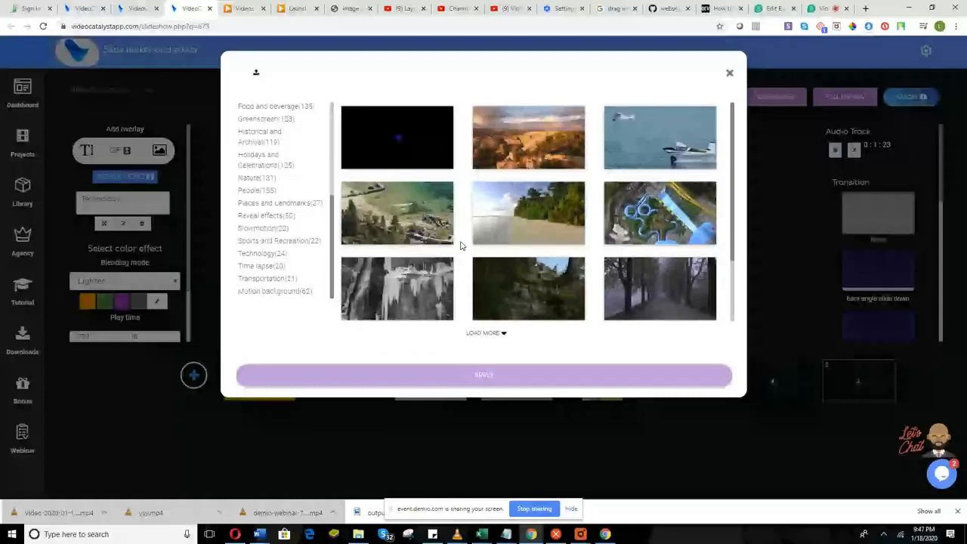
pyautogui.scroll(3, 297, 258)
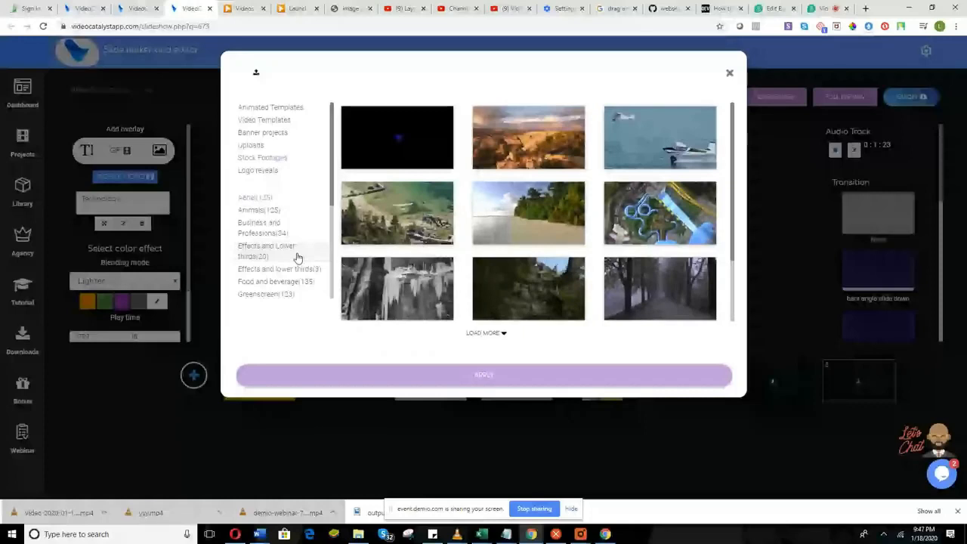
pyautogui.scroll(-3, 297, 257)
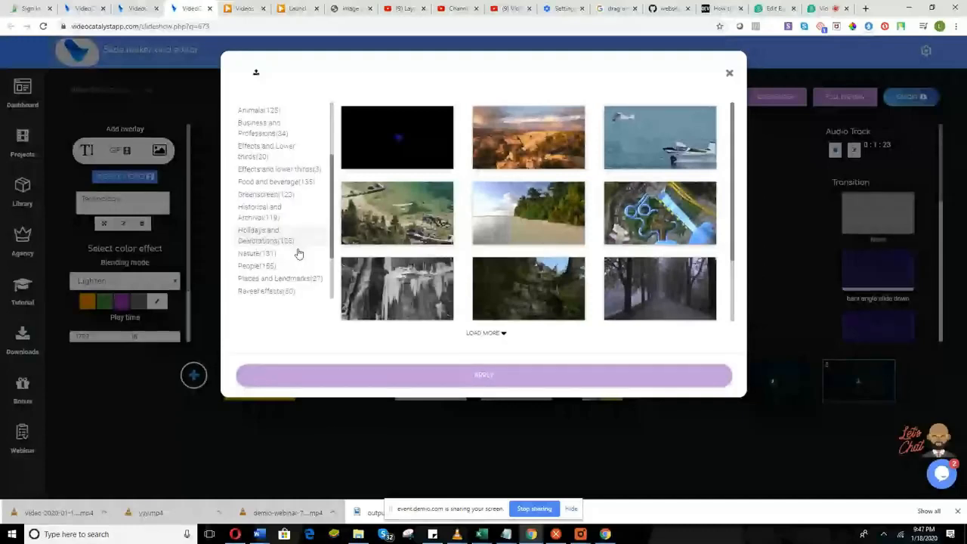
pyautogui.scroll(-2, 298, 253)
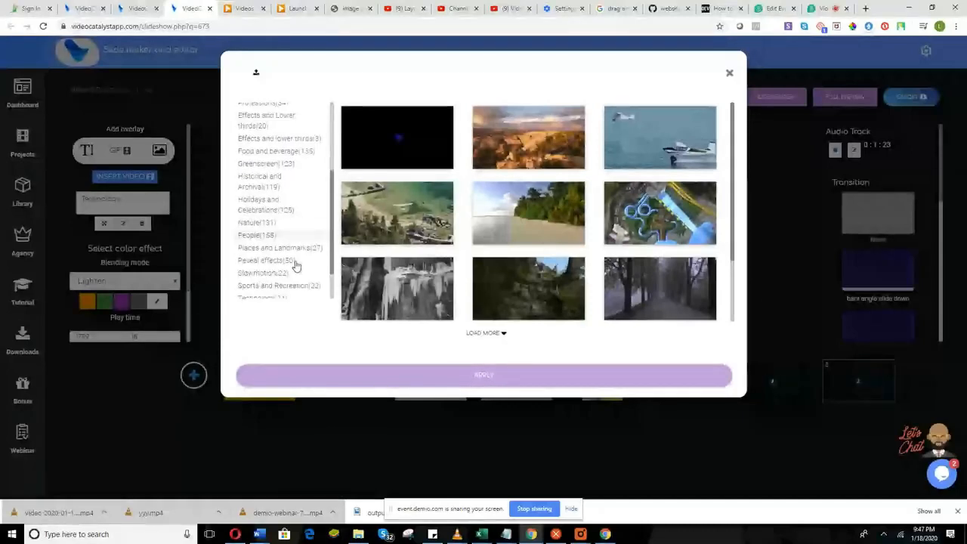
pyautogui.scroll(-2, 295, 265)
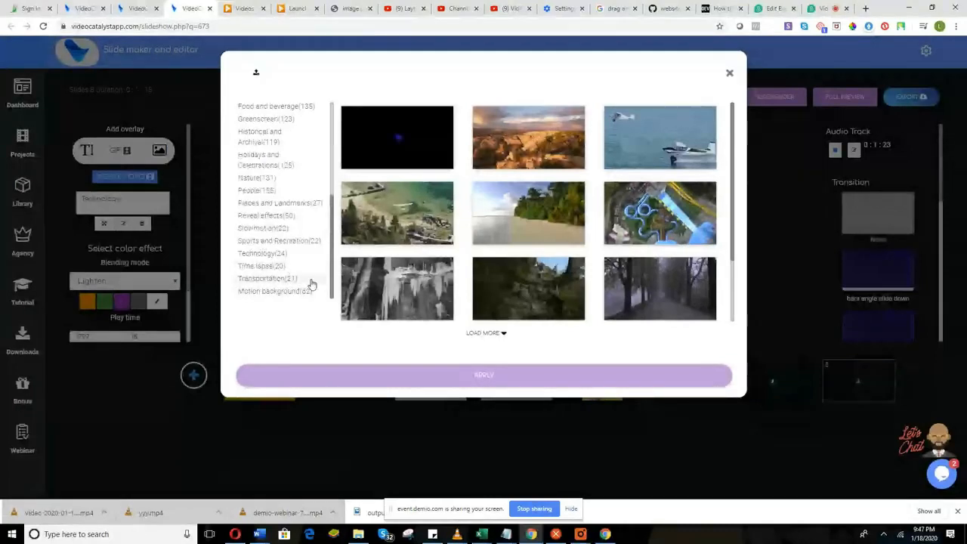
pyautogui.scroll(5, 309, 282)
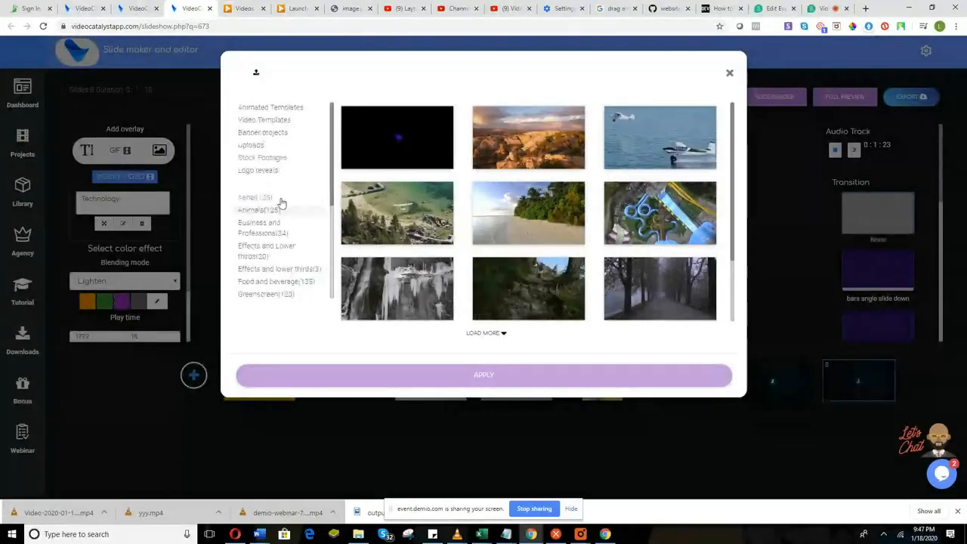
# Tick nine clips (dark, canyon, seaplane, coast, beach, water park, tree avenue, forest, icicle) and apply them.
pyautogui.moveTo(623, 217)
pyautogui.moveTo(423, 158)
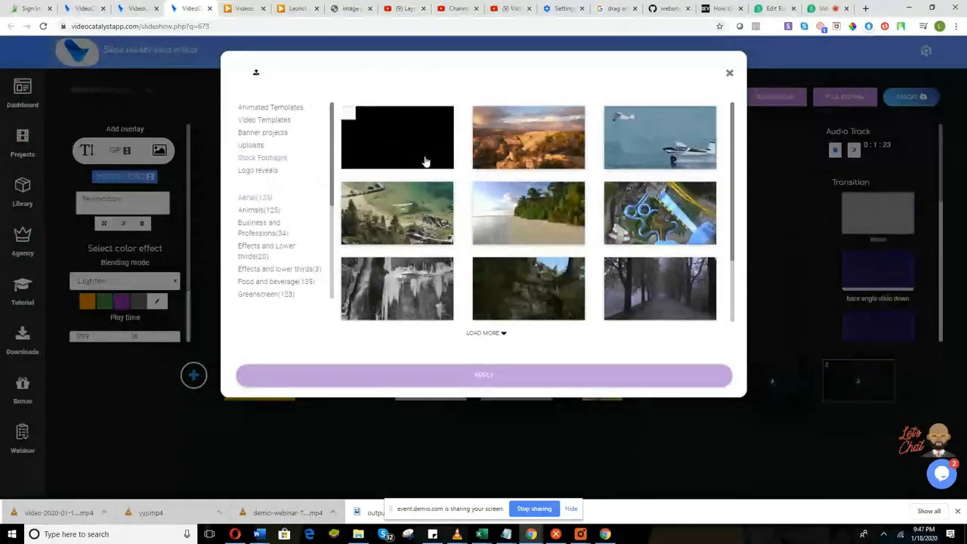
pyautogui.click(420, 161)
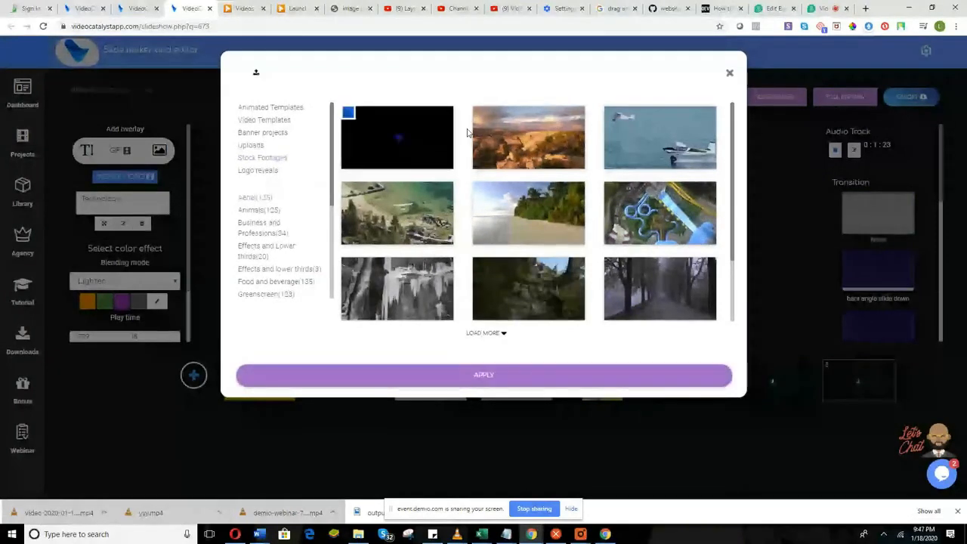
pyautogui.click(484, 126)
pyautogui.click(615, 125)
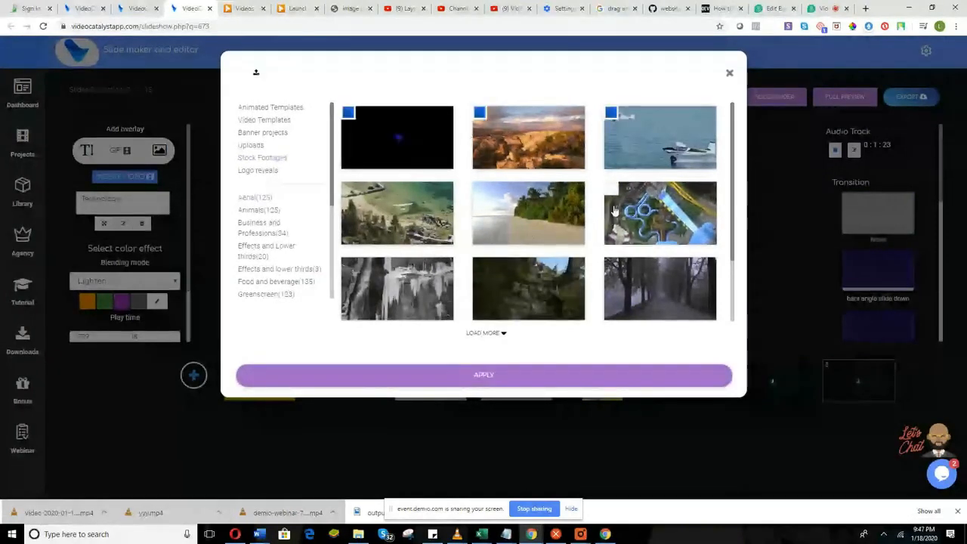
pyautogui.click(435, 227)
pyautogui.click(552, 237)
pyautogui.click(634, 243)
pyautogui.click(633, 285)
pyautogui.click(547, 293)
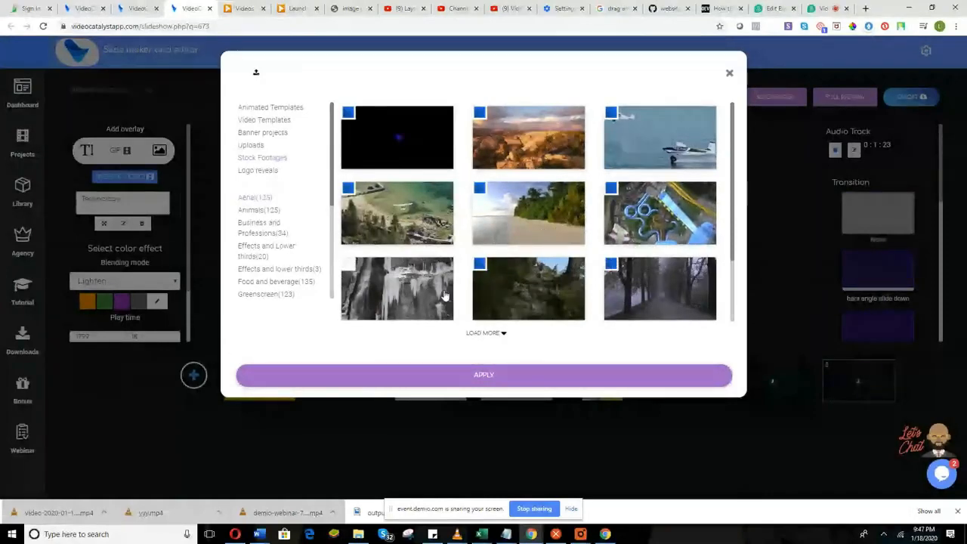
pyautogui.click(444, 295)
pyautogui.click(484, 371)
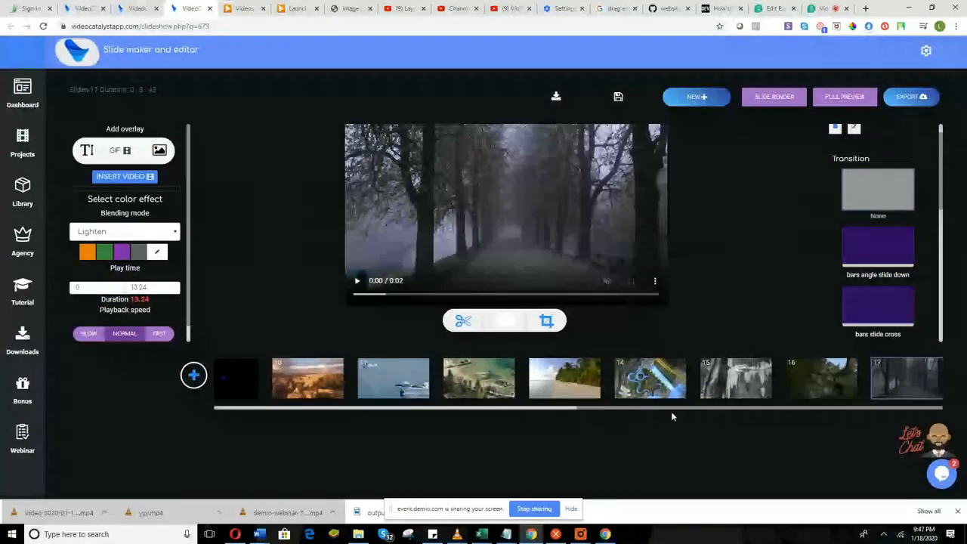
# Scroll the timeline to its end and open the media library via Insert Video.
pyautogui.moveTo(722, 408); pyautogui.dragTo(427, 408)
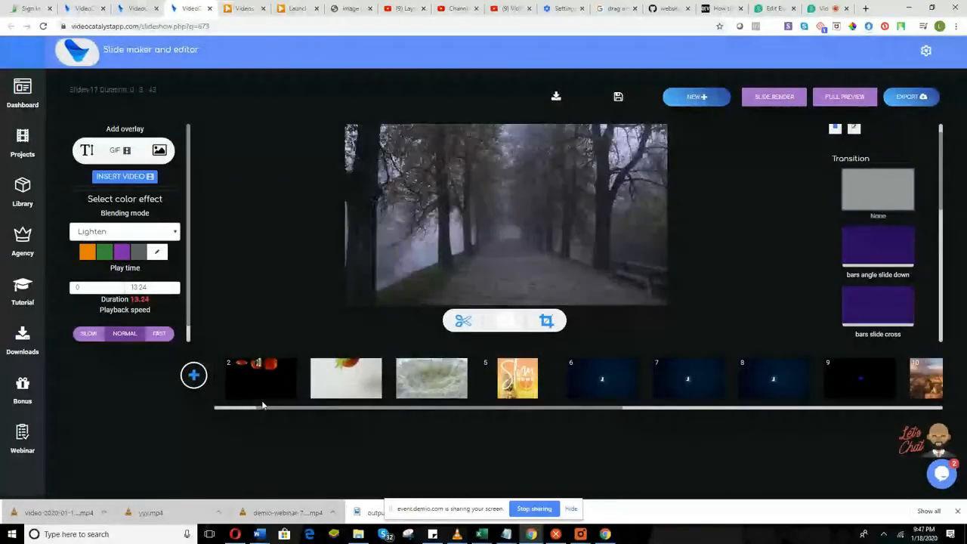
pyautogui.moveTo(262, 405); pyautogui.dragTo(215, 409)
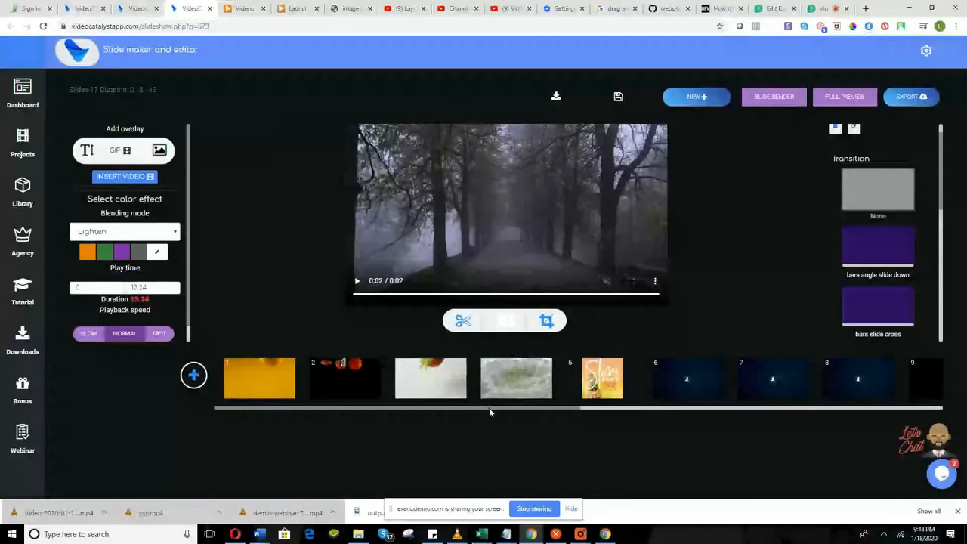
pyautogui.moveTo(489, 409); pyautogui.dragTo(121, 294)
pyautogui.hscroll(5, 629, 408)
pyautogui.moveTo(616, 409); pyautogui.dragTo(337, 405)
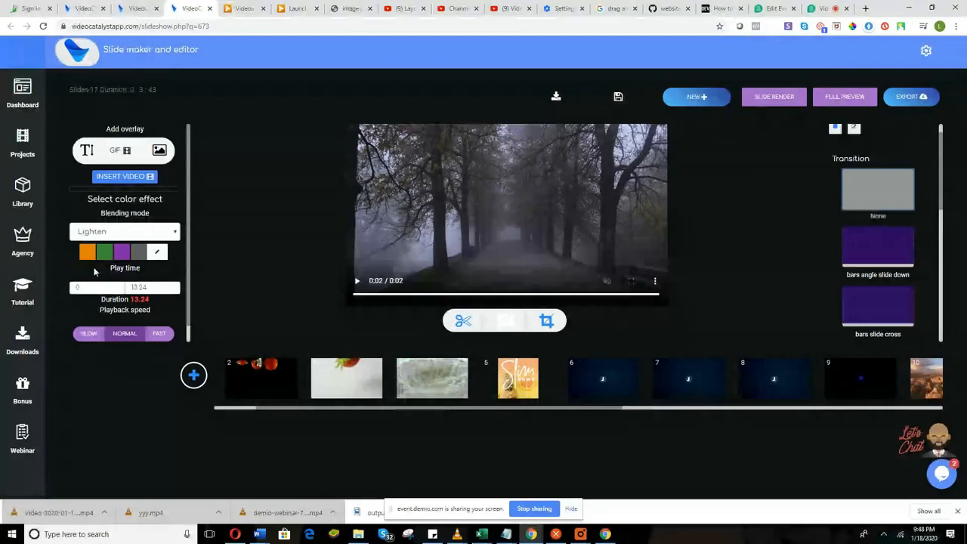
pyautogui.hscroll(2, 742, 409)
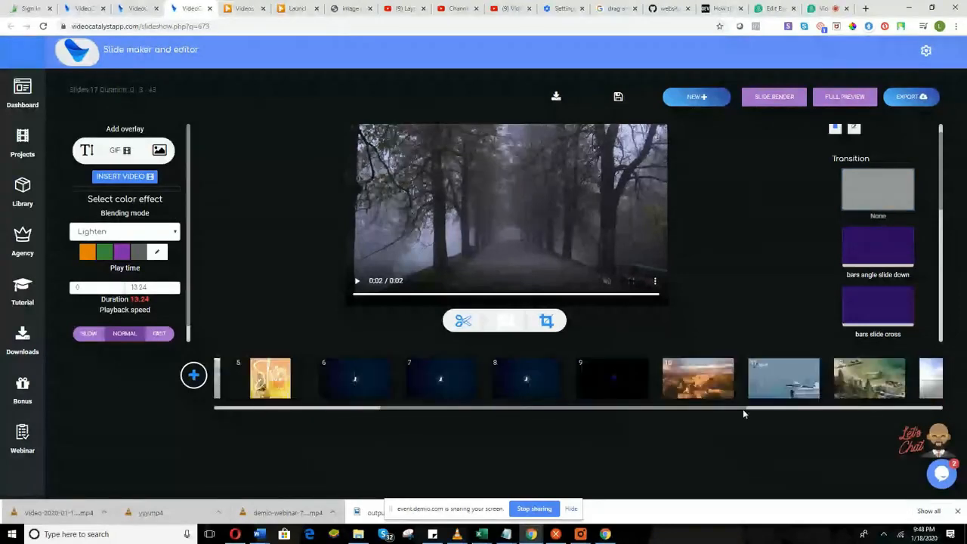
pyautogui.moveTo(742, 409); pyautogui.dragTo(507, 380)
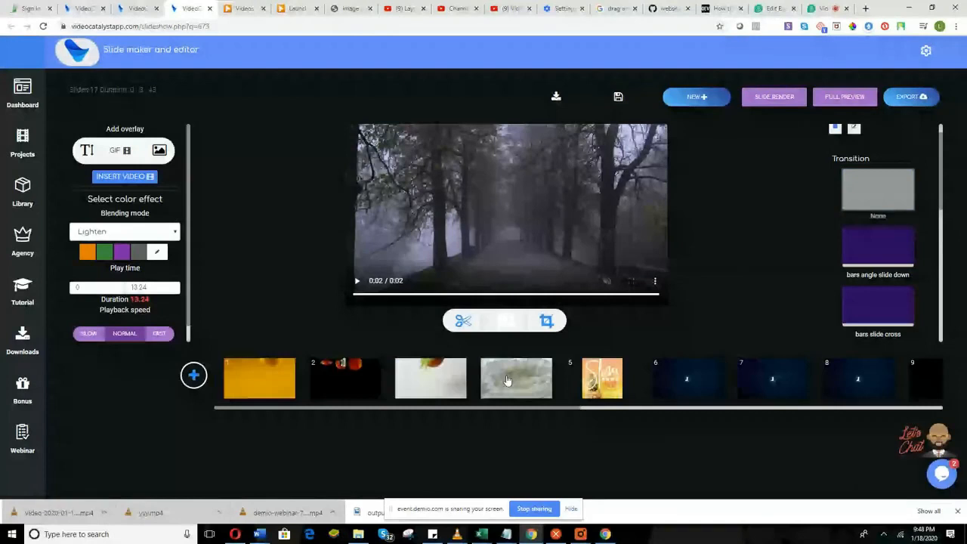
pyautogui.click(508, 380)
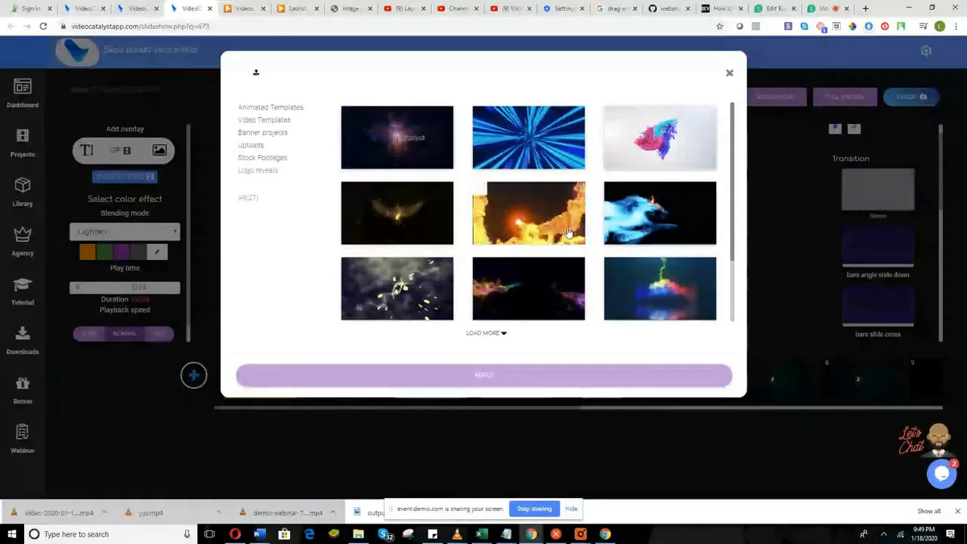
# Scroll through the Logo reveals gallery and tick the fireball template.
pyautogui.scroll(-5, 587, 242)
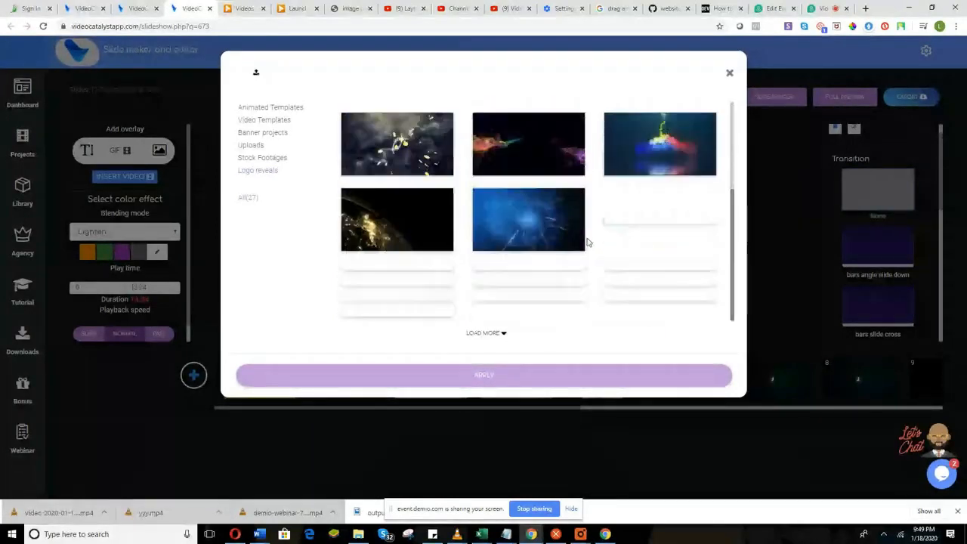
pyautogui.scroll(-3, 588, 242)
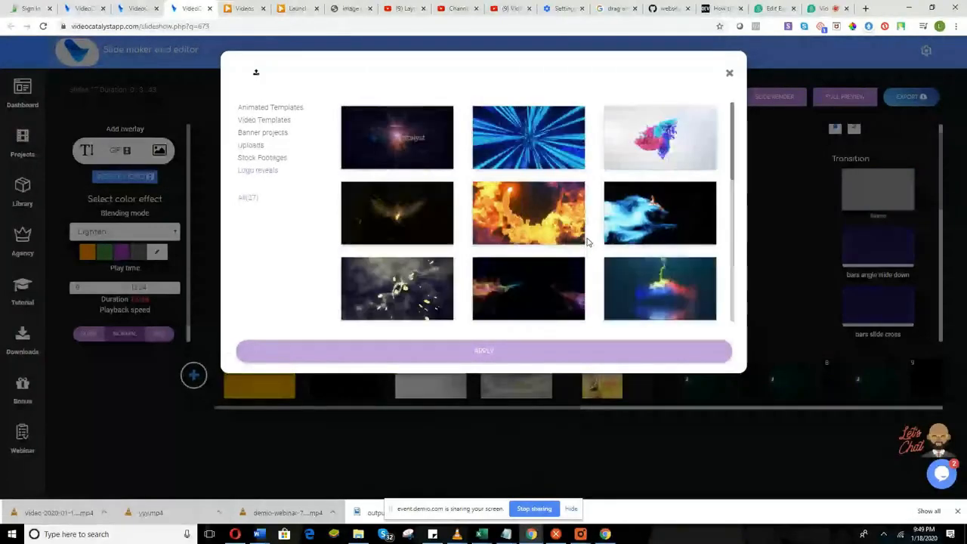
pyautogui.scroll(-3, 587, 242)
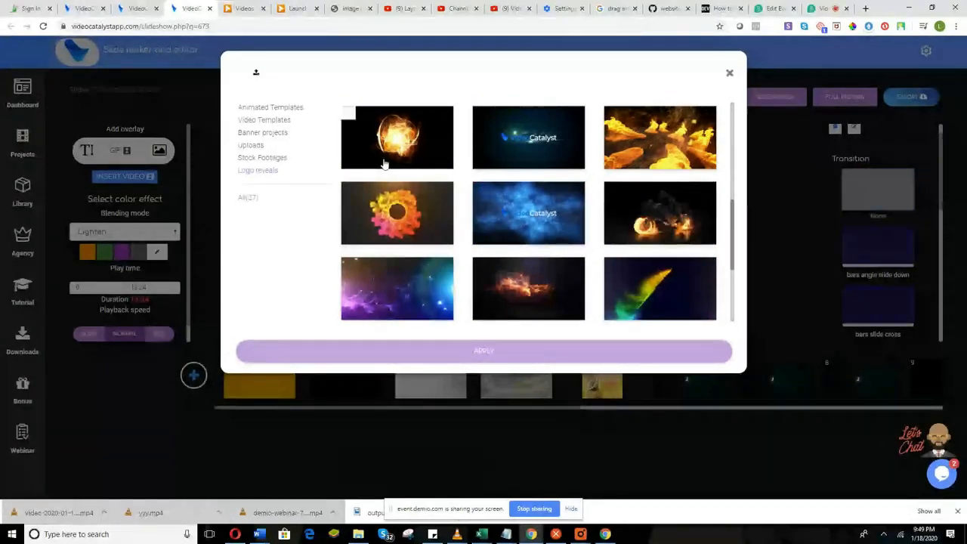
pyautogui.scroll(-1, 661, 230)
pyautogui.scroll(-1, 662, 230)
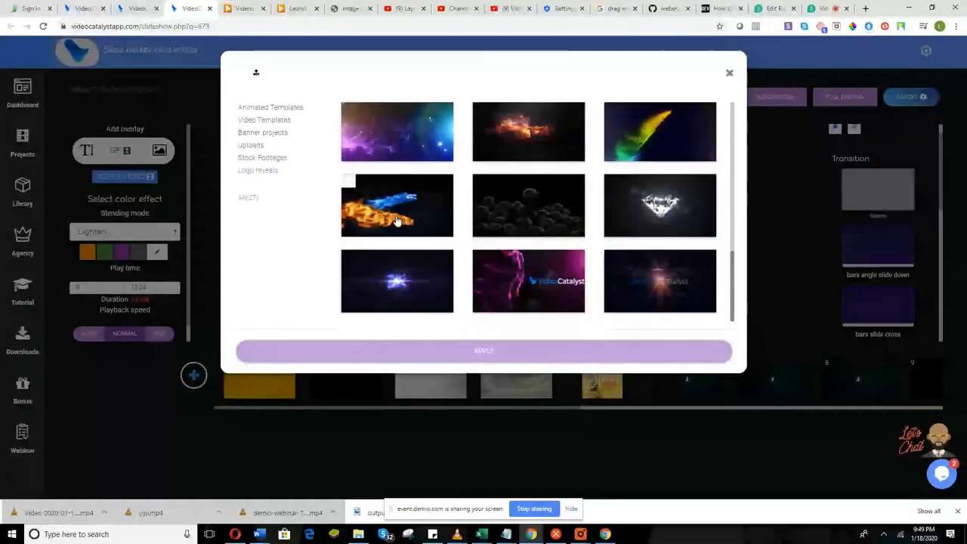
pyautogui.scroll(3, 622, 282)
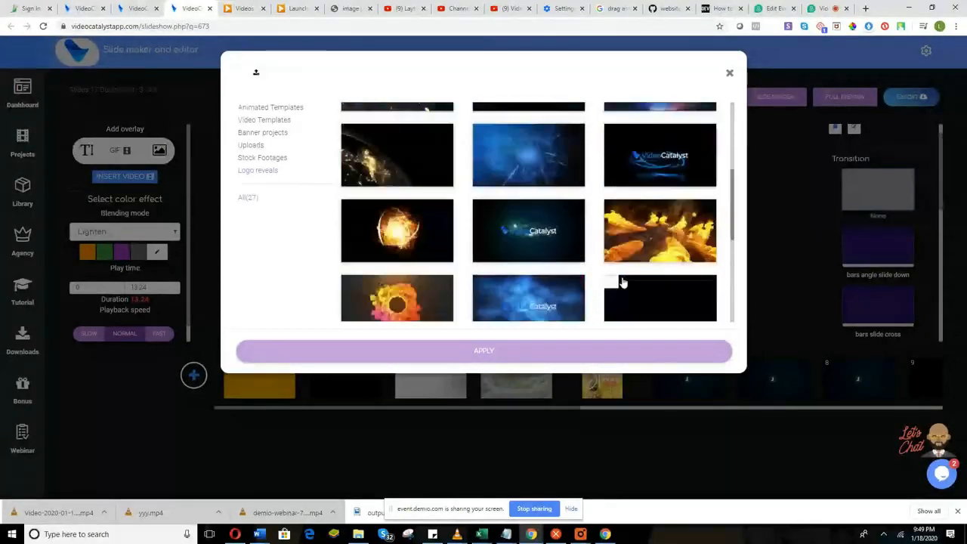
pyautogui.scroll(-1, 627, 276)
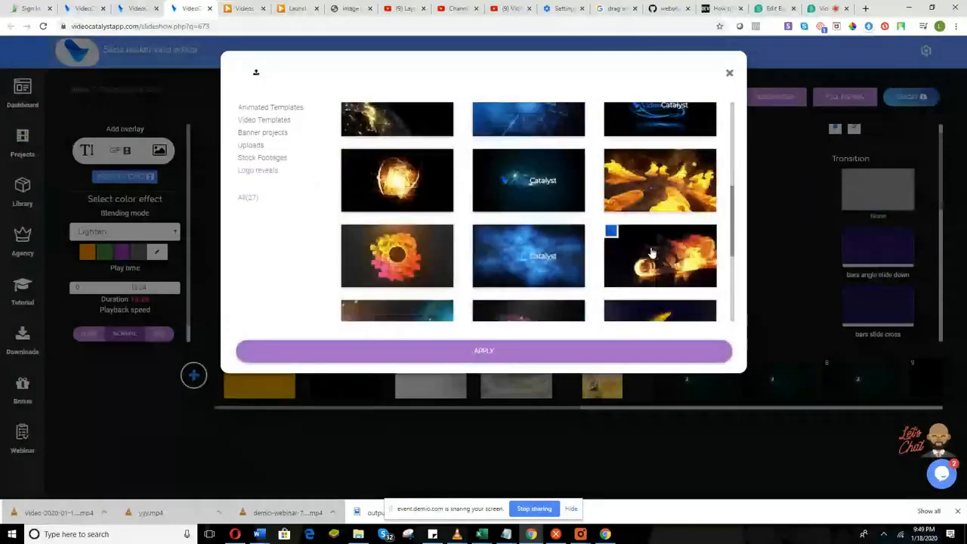
pyautogui.scroll(-2, 371, 288)
pyautogui.scroll(-1, 370, 288)
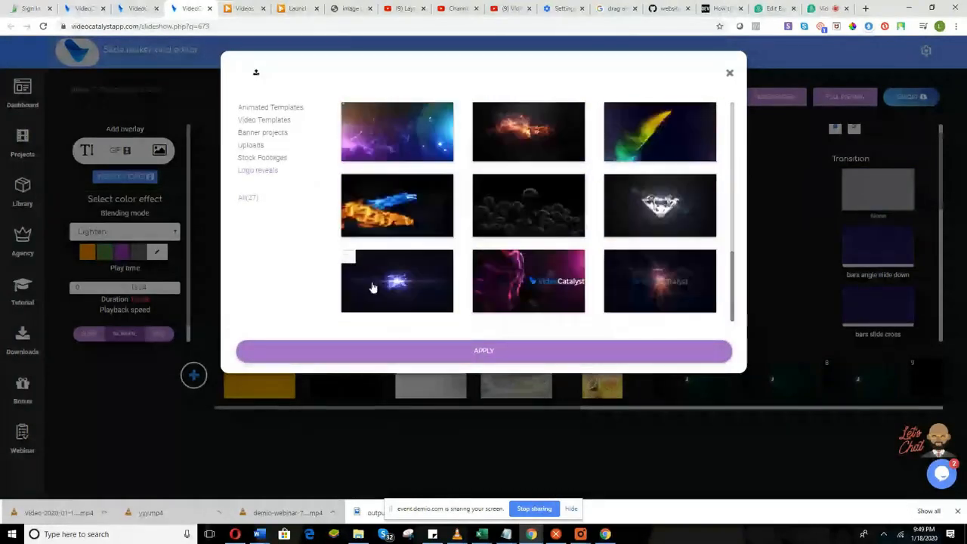
pyautogui.scroll(3, 387, 204)
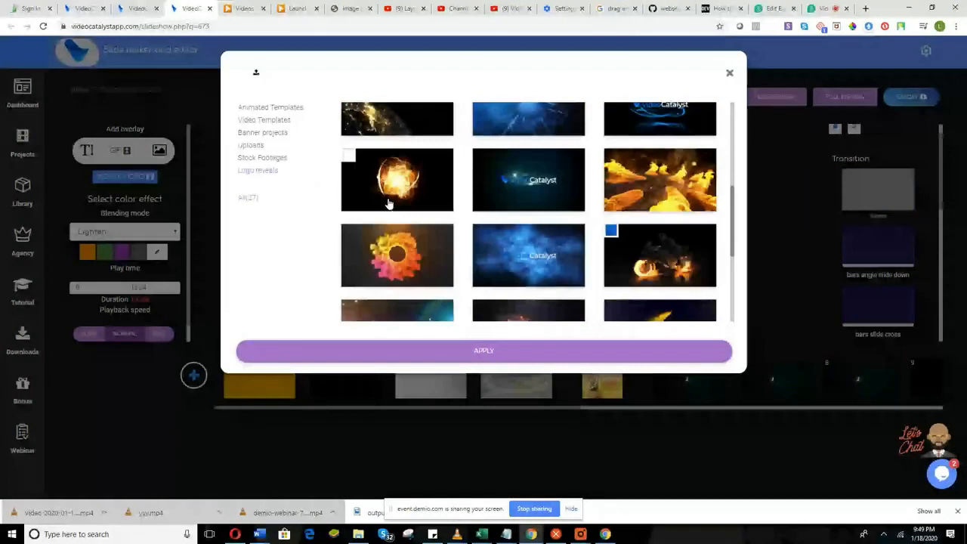
pyautogui.click(399, 210)
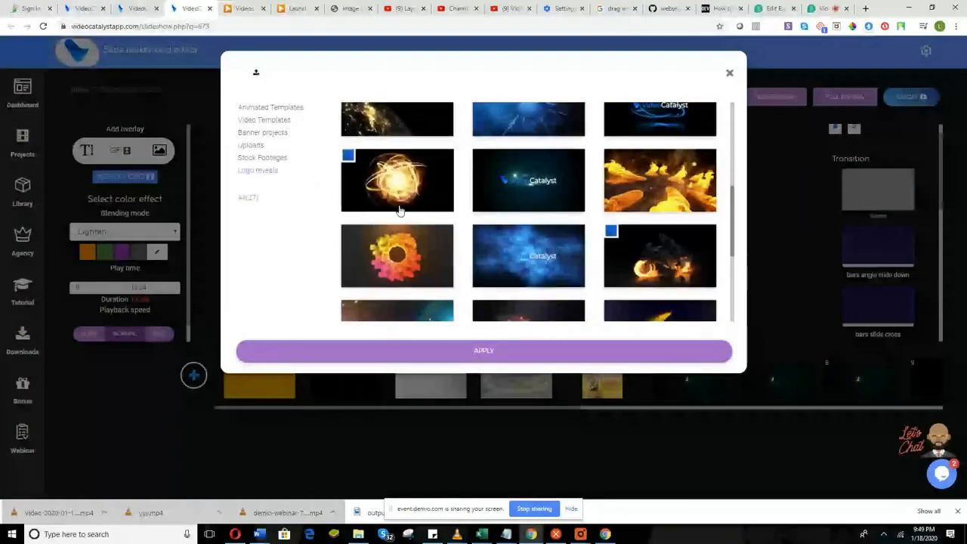
# Also tick the winged-light template and apply the chosen reveals as new slides.
pyautogui.scroll(2, 556, 237)
pyautogui.scroll(2, 413, 200)
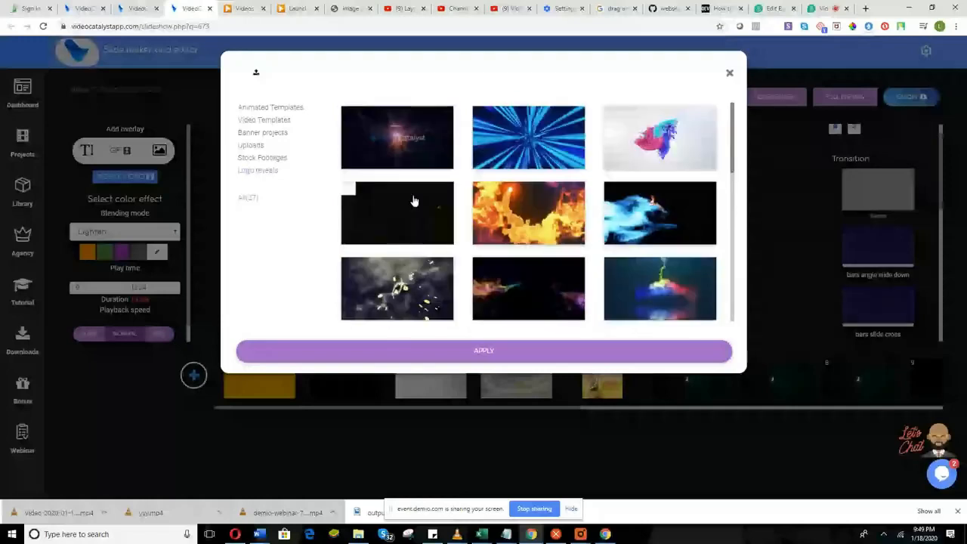
pyautogui.click(414, 200)
pyautogui.click(477, 352)
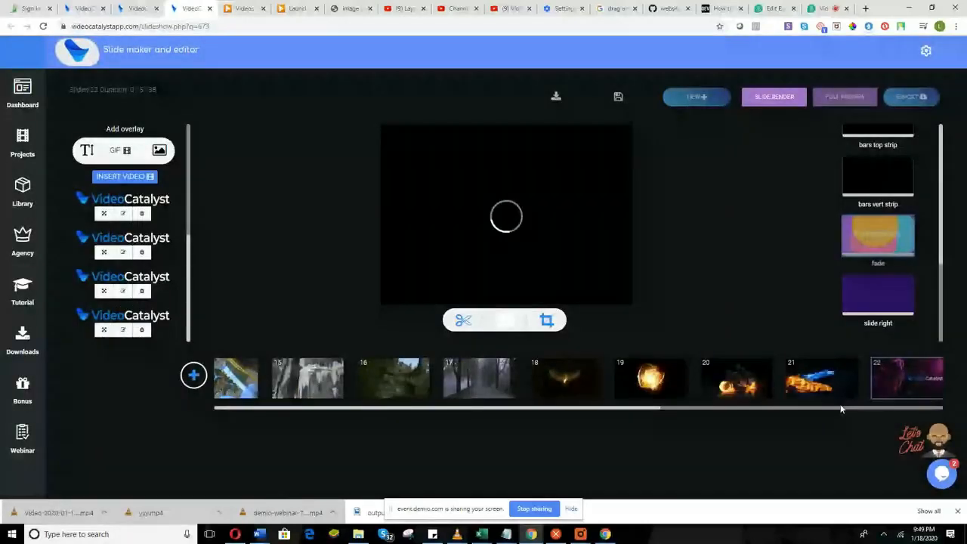
# From the timeline start, delete the leading yellow, white, grey and following older clips.
pyautogui.moveTo(778, 408); pyautogui.dragTo(264, 398)
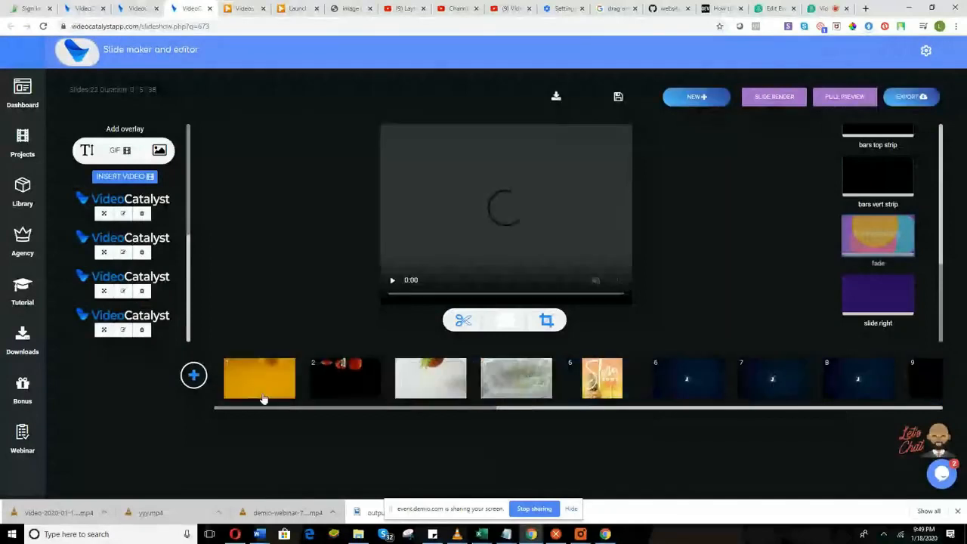
pyautogui.rightClick(264, 389)
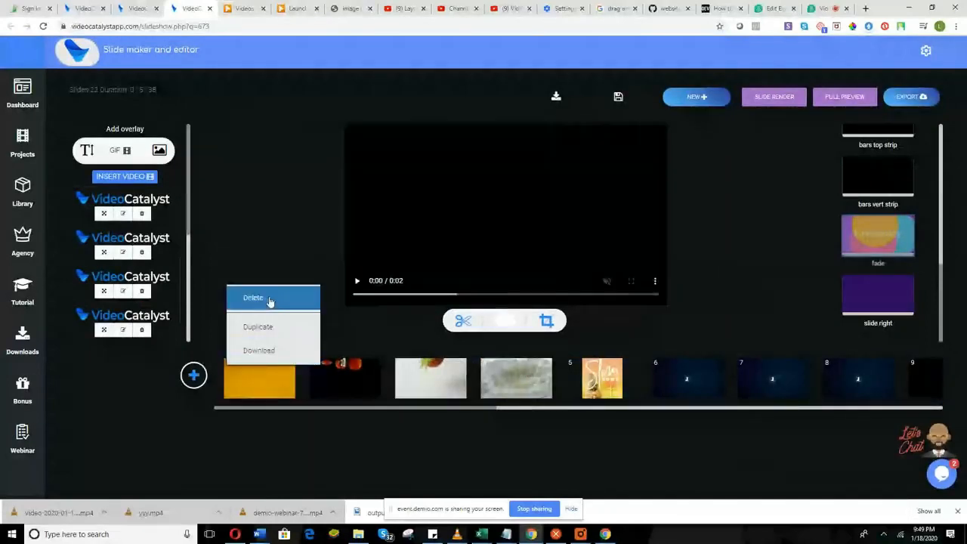
pyautogui.click(269, 302)
pyautogui.rightClick(255, 389)
pyautogui.click(257, 297)
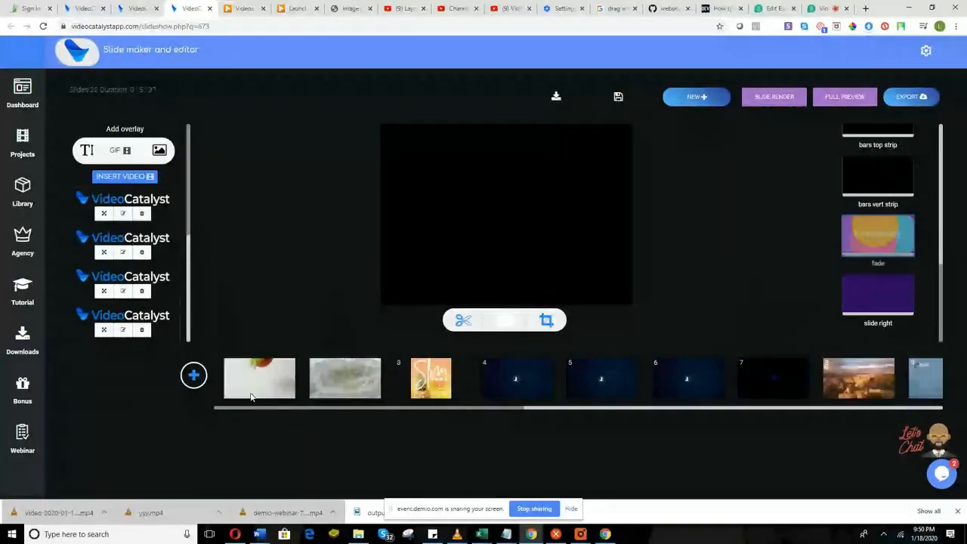
pyautogui.rightClick(252, 394)
pyautogui.click(257, 298)
pyautogui.rightClick(253, 377)
pyautogui.click(257, 297)
pyautogui.rightClick(259, 381)
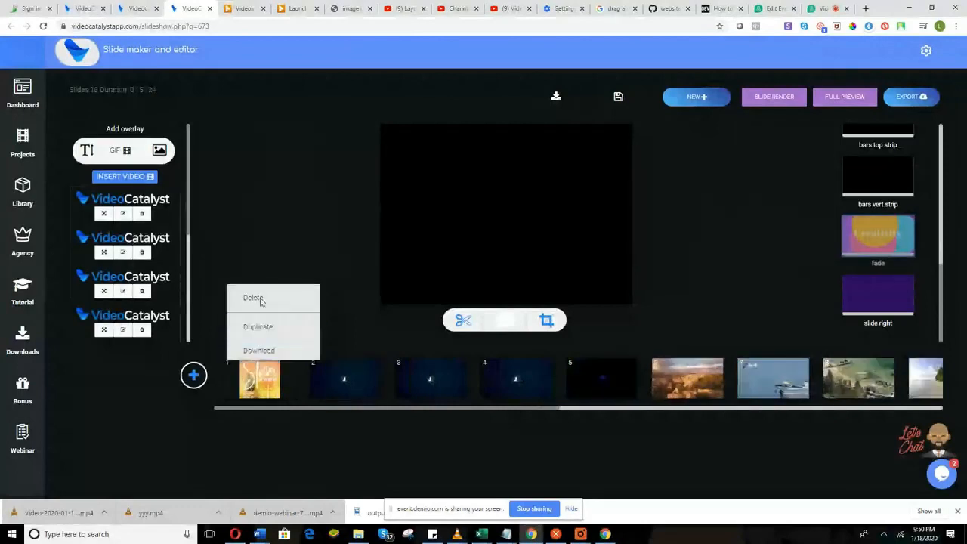
pyautogui.click(261, 301)
pyautogui.rightClick(253, 365)
pyautogui.click(261, 306)
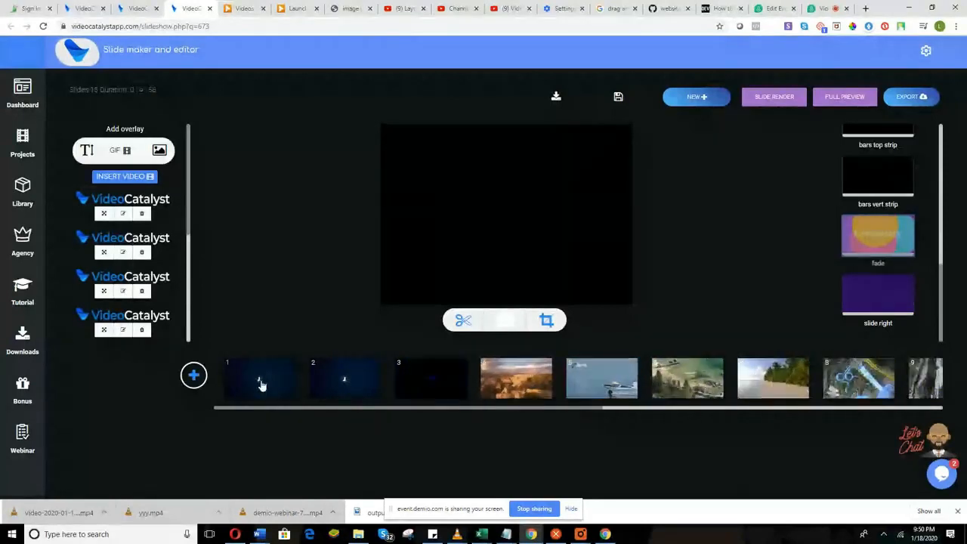
# Delete the remaining old clips, including the dark, canyon and beach clips, leaving five slides.
pyautogui.rightClick(259, 385)
pyautogui.click(257, 297)
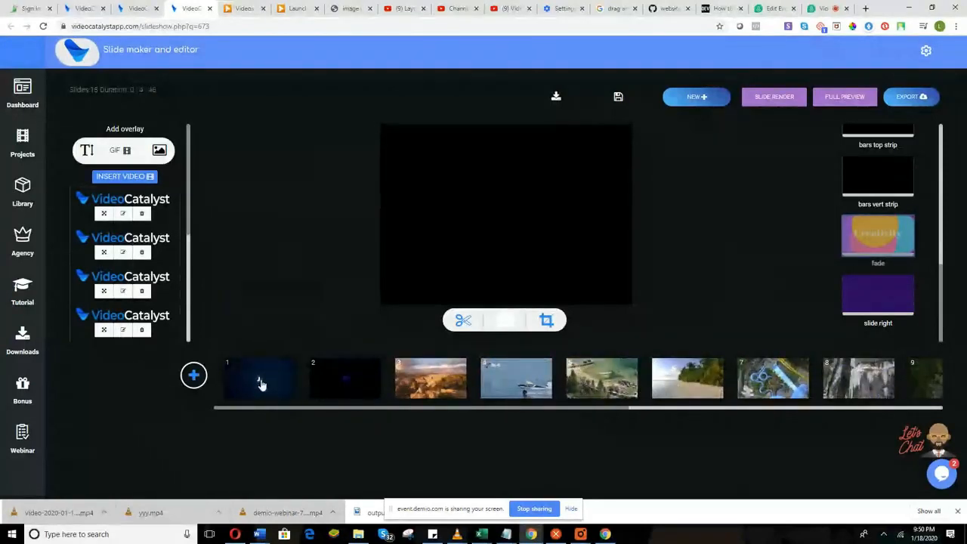
pyautogui.rightClick(262, 383)
pyautogui.click(260, 302)
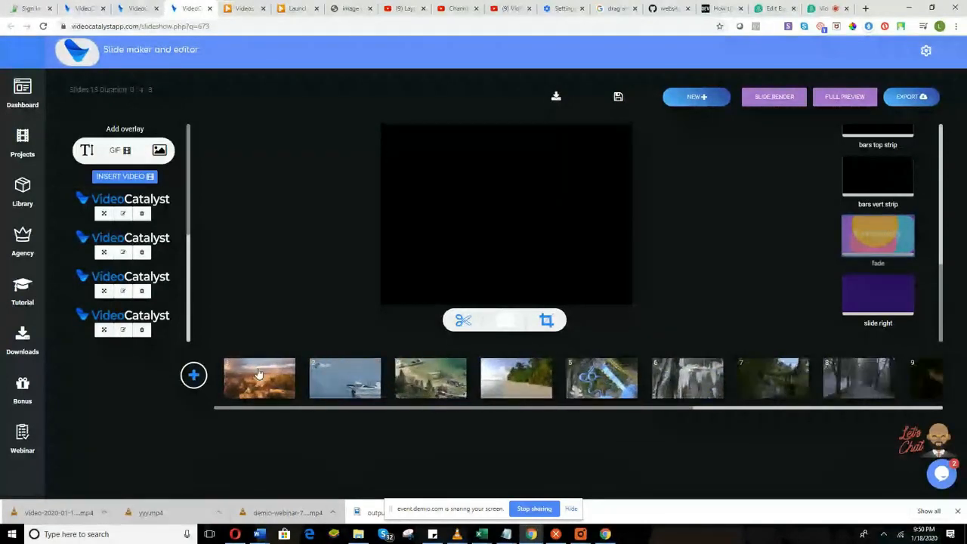
pyautogui.rightClick(258, 373)
pyautogui.click(259, 301)
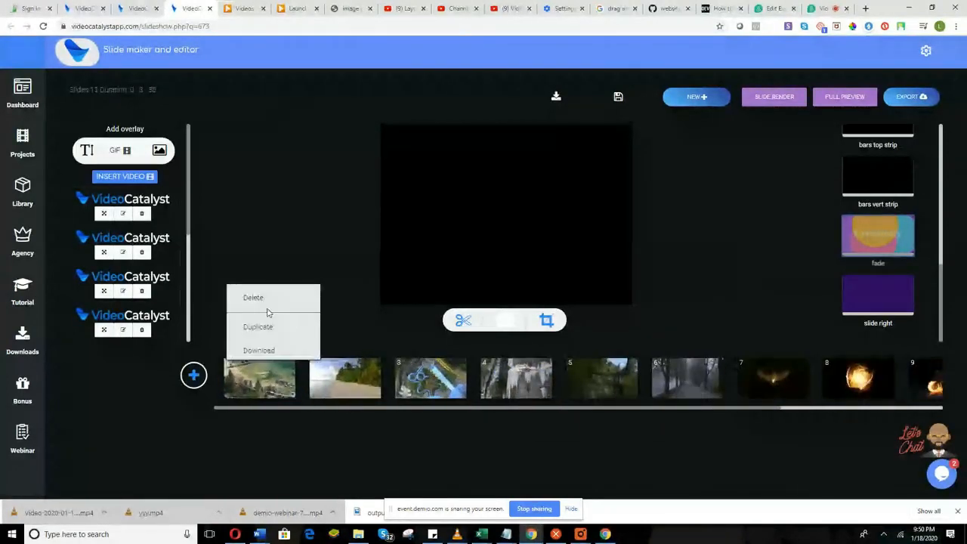
pyautogui.rightClick(259, 386)
pyautogui.click(264, 305)
pyautogui.rightClick(262, 378)
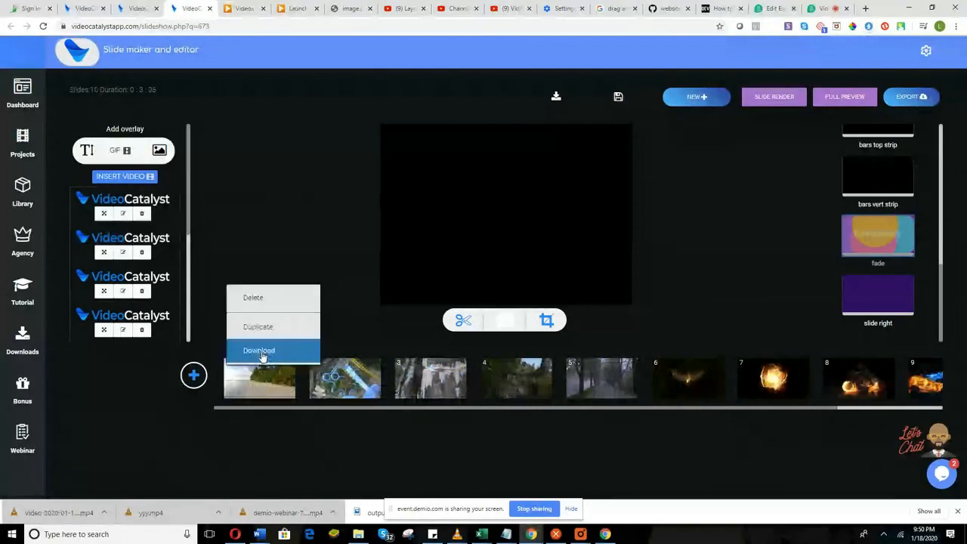
pyautogui.click(256, 299)
pyautogui.rightClick(261, 377)
pyautogui.click(270, 299)
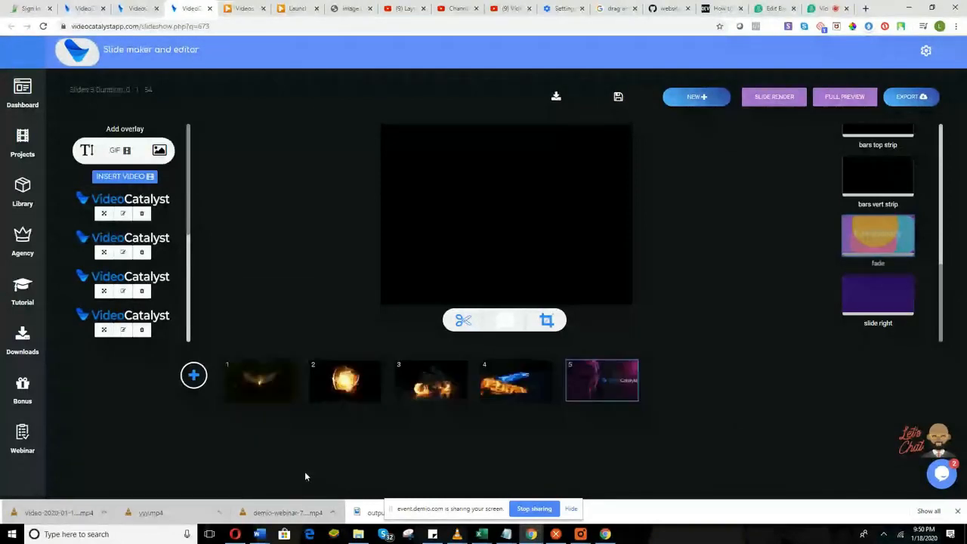
# Select slide 1, unmute its preview, and show its logo overlay's Update Image and Positioning settings.
pyautogui.click(278, 391)
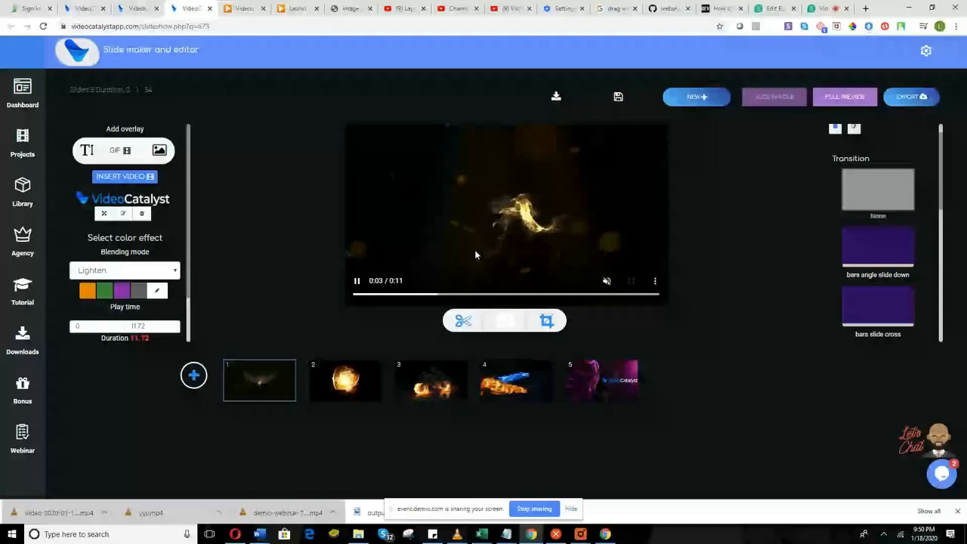
pyautogui.click(612, 285)
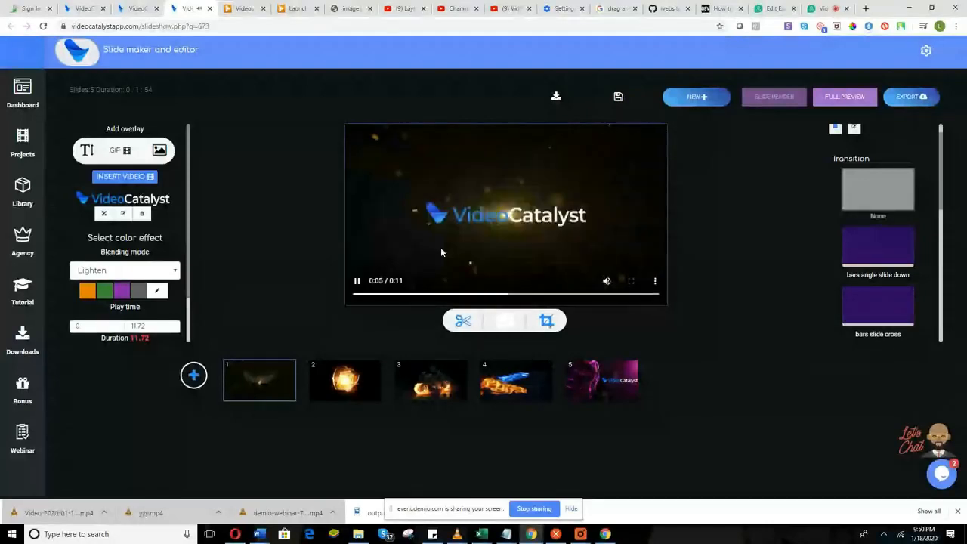
pyautogui.click(123, 214)
pyautogui.scroll(5, 167, 256)
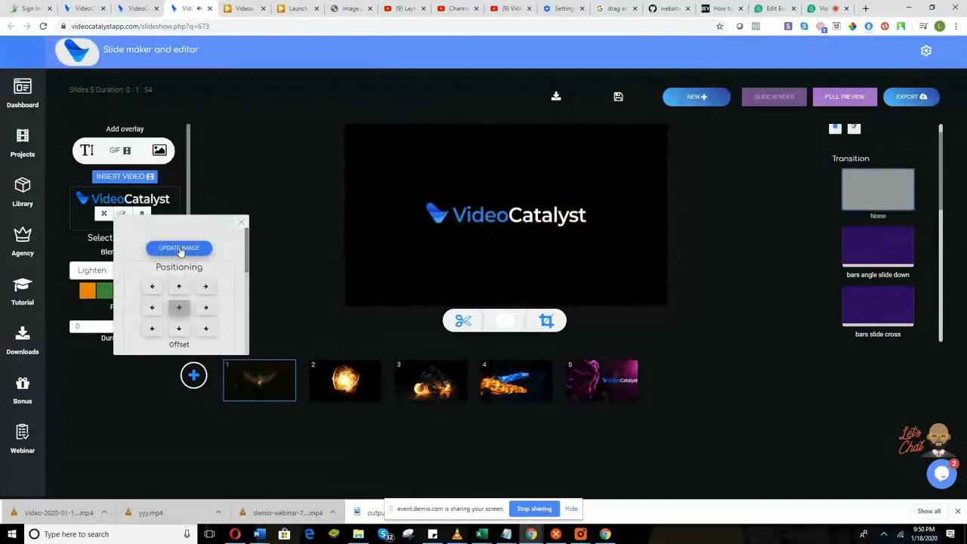
# Swap slide 1's overlay image for the blue VideoCatalyst logo from the gallery, without uploading.
pyautogui.click(180, 249)
pyautogui.scroll(-5, 194, 348)
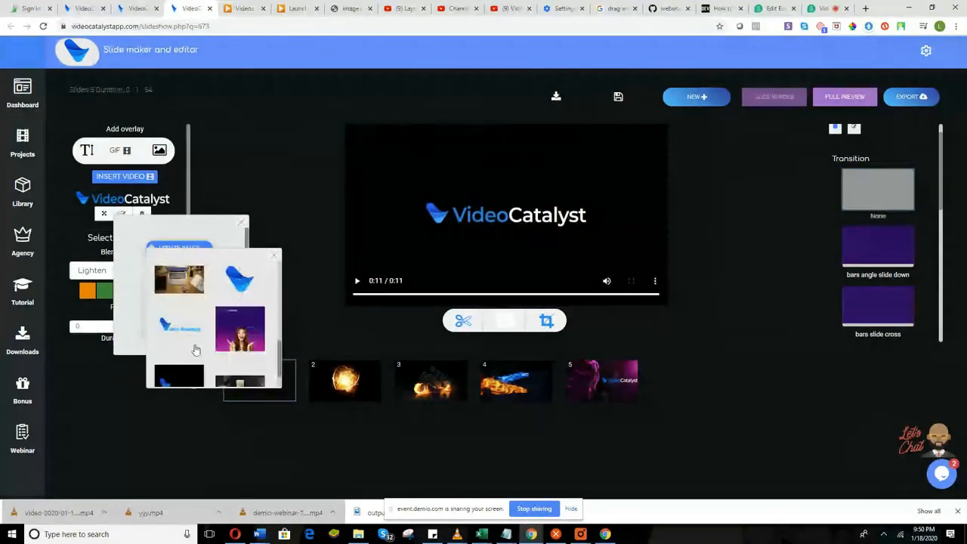
pyautogui.scroll(3, 196, 344)
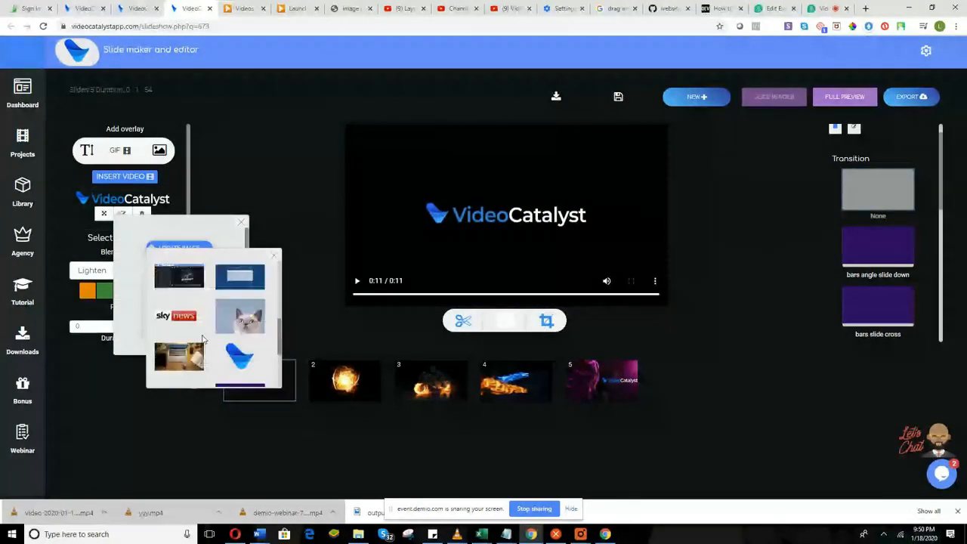
pyautogui.scroll(5, 212, 330)
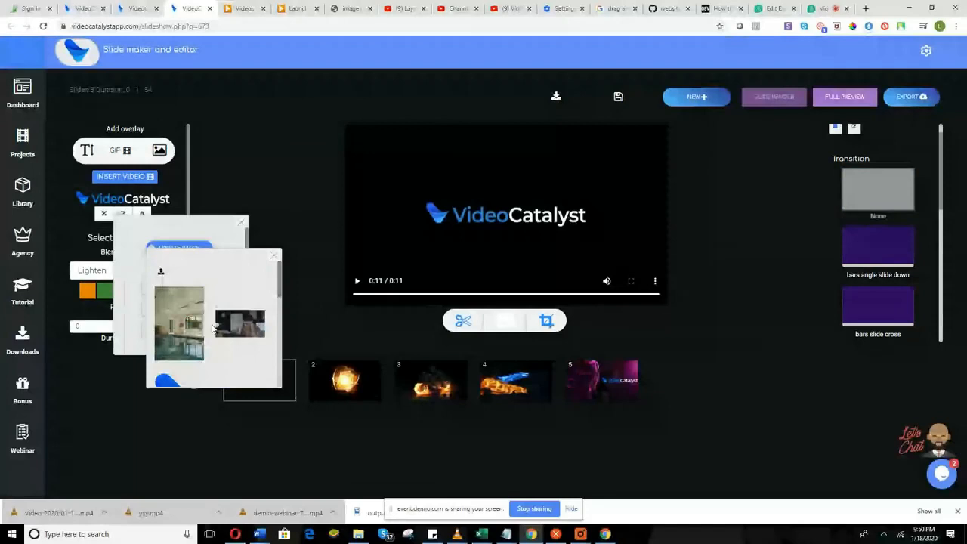
pyautogui.click(160, 272)
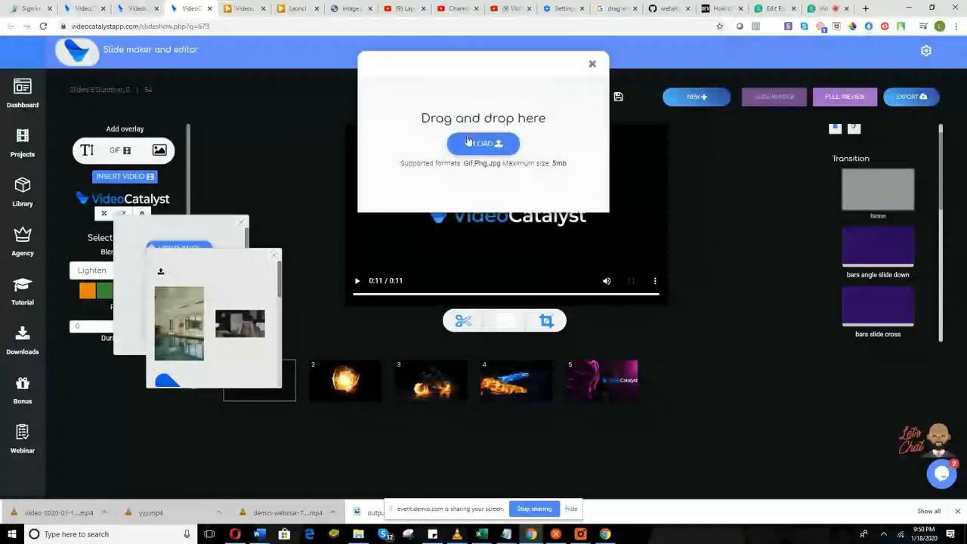
pyautogui.click(592, 64)
pyautogui.scroll(-2, 191, 321)
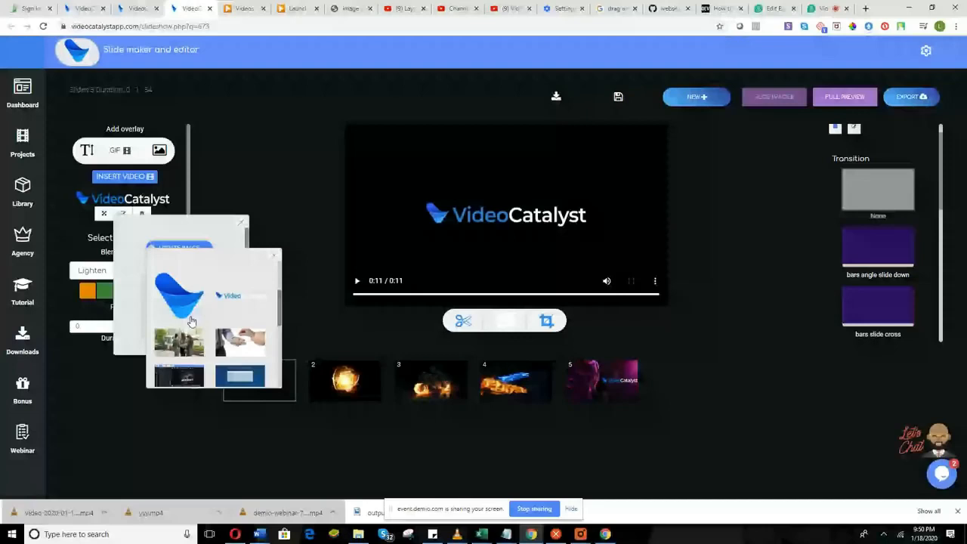
pyautogui.scroll(-3, 191, 321)
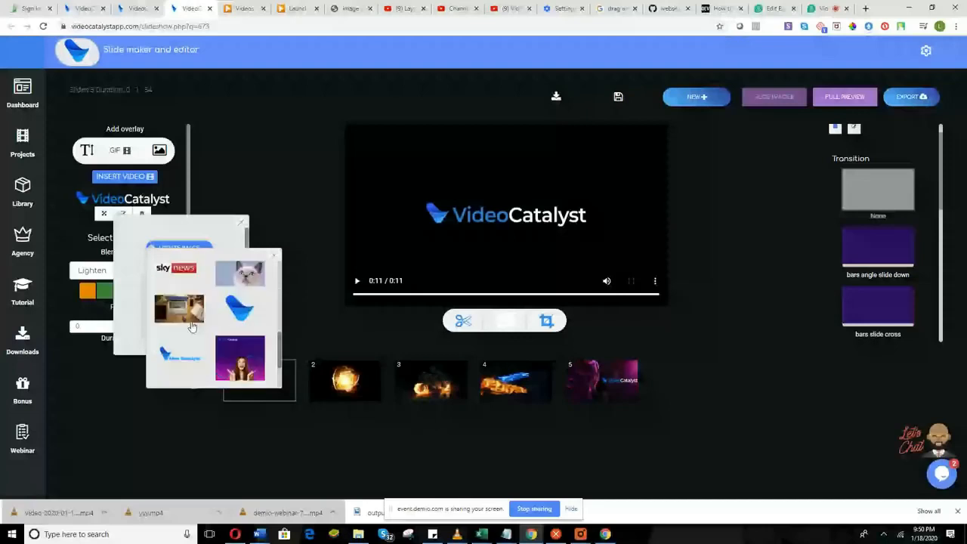
pyautogui.click(191, 366)
pyautogui.scroll(-1, 162, 317)
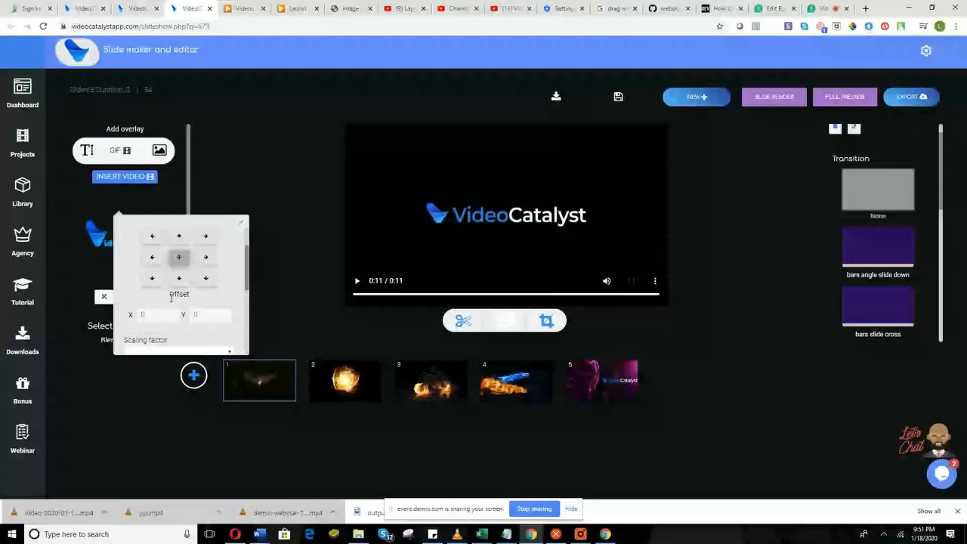
# Confirm the overlay's Zoom in-effect at Fast speed and re-render slide 1.
pyautogui.scroll(-2, 171, 299)
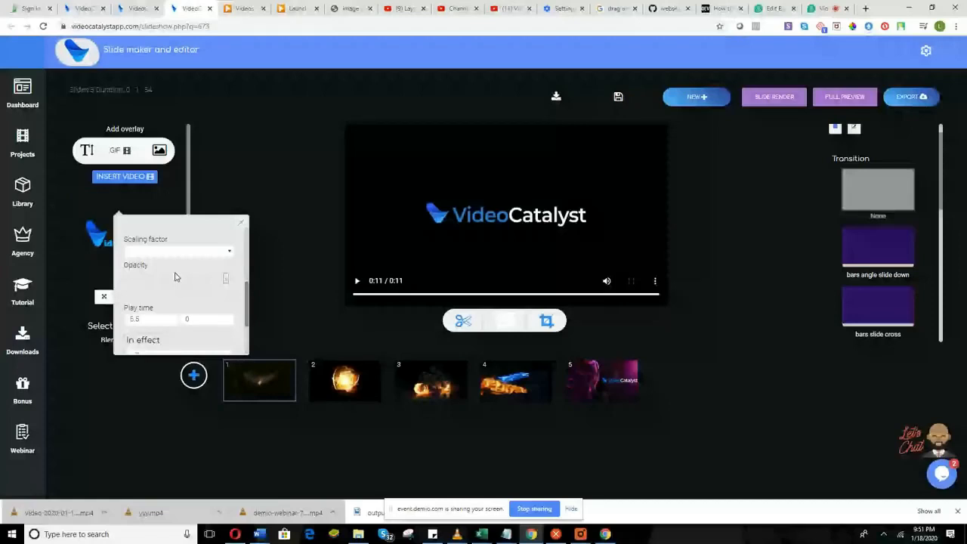
pyautogui.scroll(-1, 175, 276)
pyautogui.scroll(-1, 174, 273)
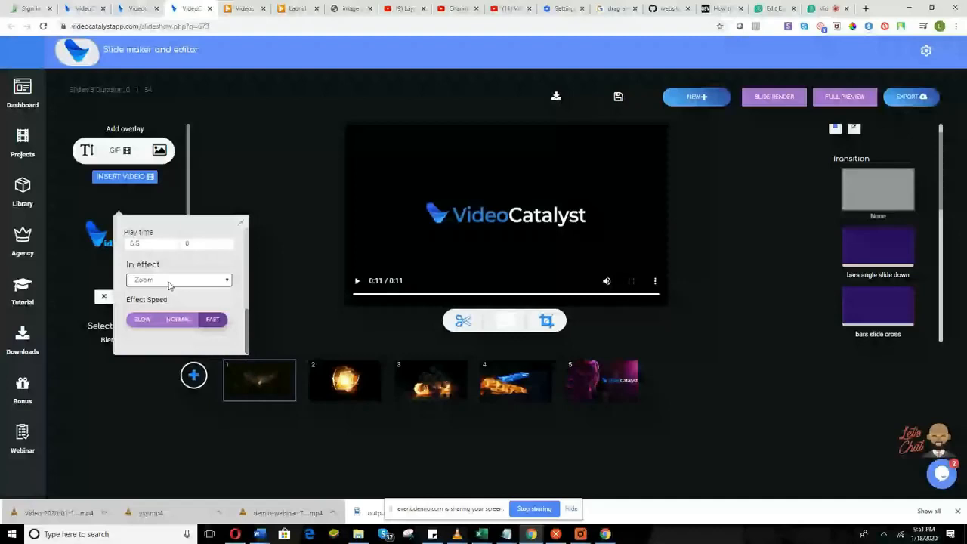
pyautogui.scroll(-2, 172, 293)
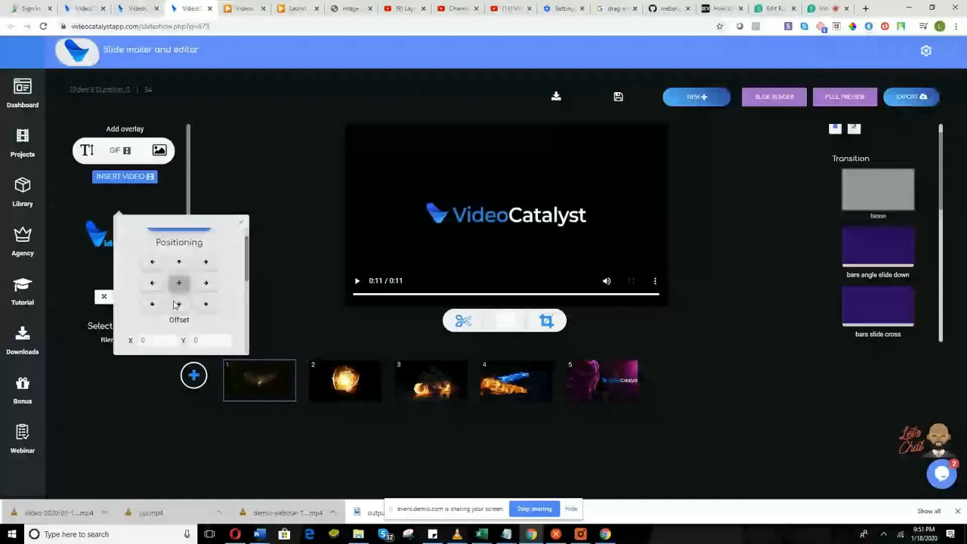
pyautogui.scroll(1, 176, 305)
pyautogui.click(758, 98)
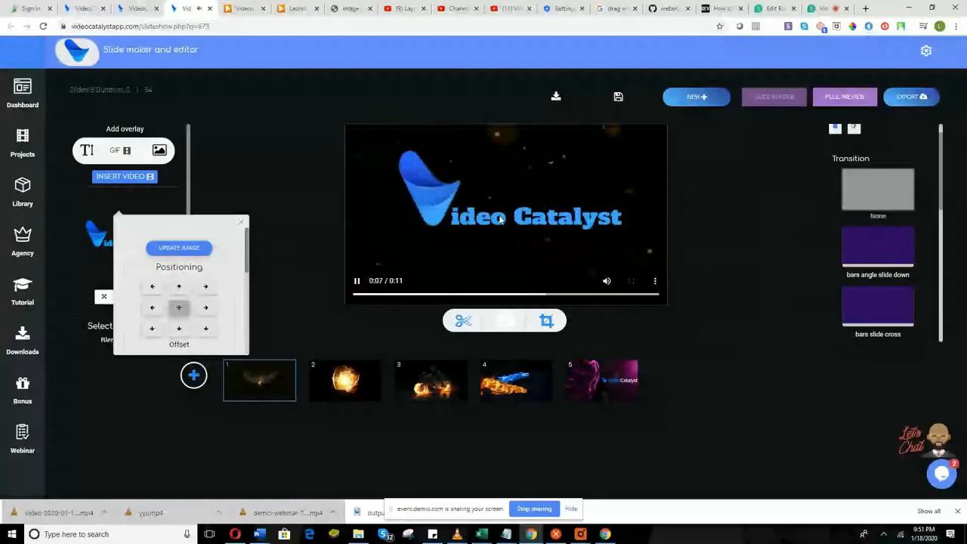
# Select and render slide 2, then set its overlay image to the blue VideoCatalyst logo.
pyautogui.click(334, 396)
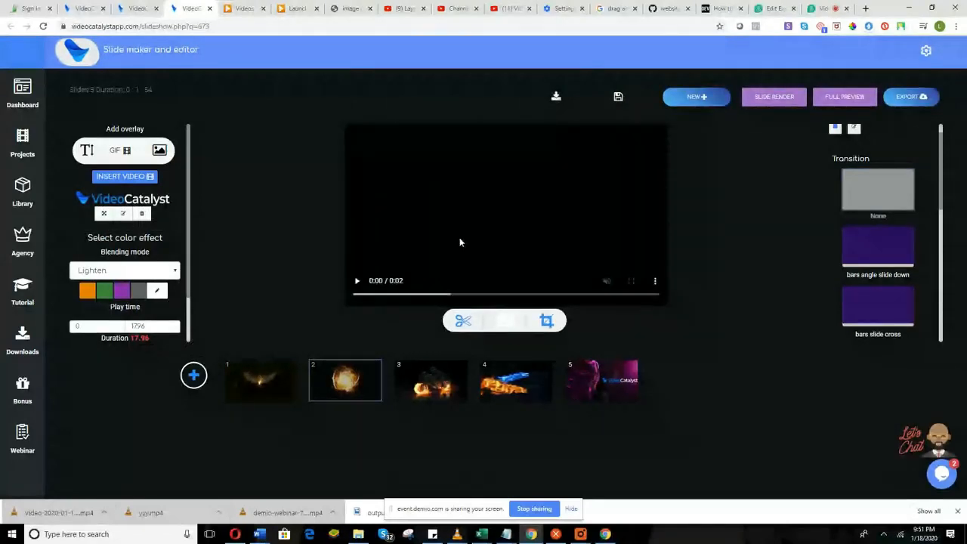
pyautogui.click(773, 97)
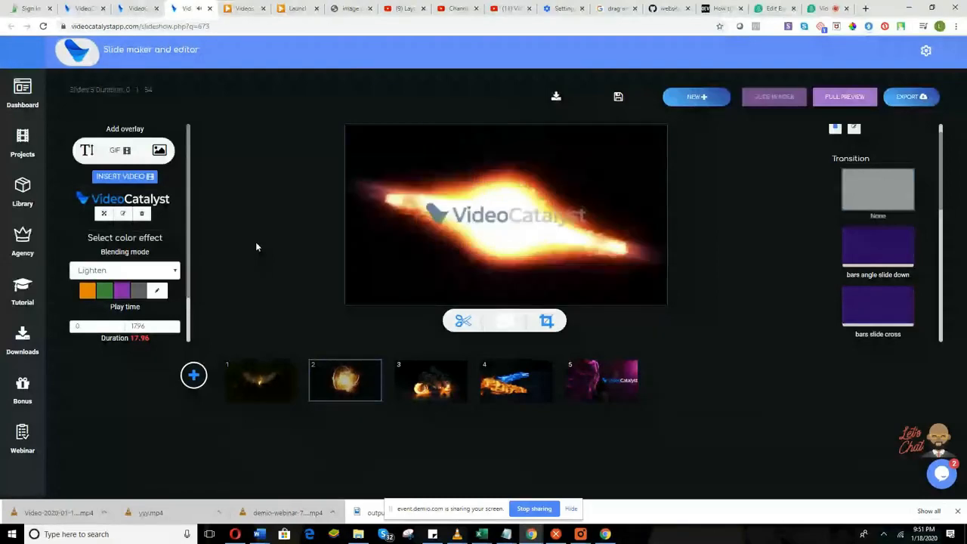
pyautogui.click(125, 215)
pyautogui.click(199, 350)
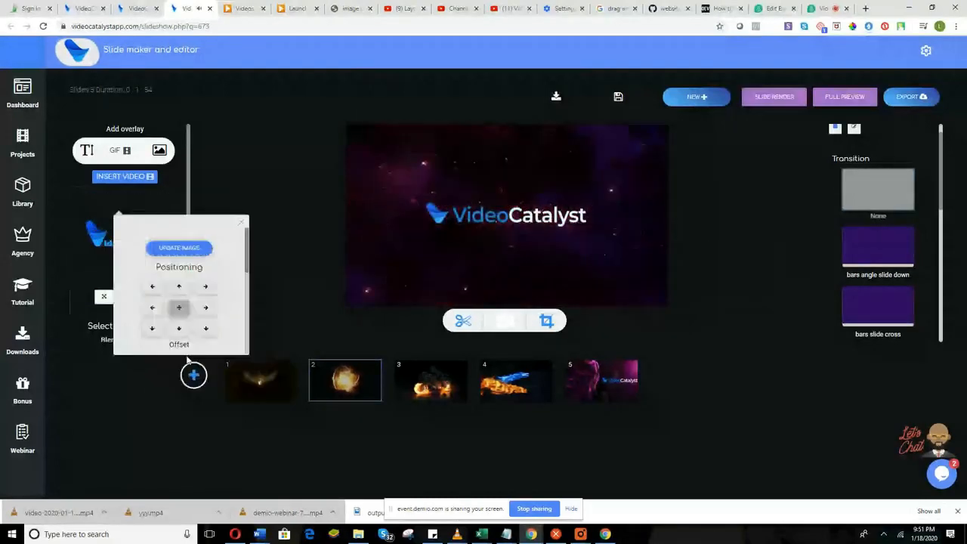
# Render slide 2 with the new logo, review its scaling options unchanged, and close the overlay settings.
pyautogui.click(789, 101)
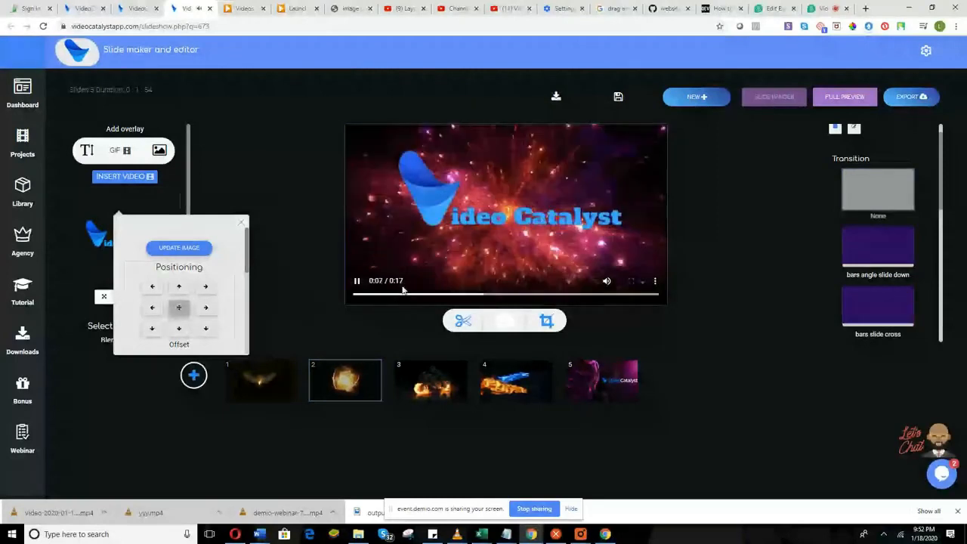
pyautogui.scroll(-2, 208, 303)
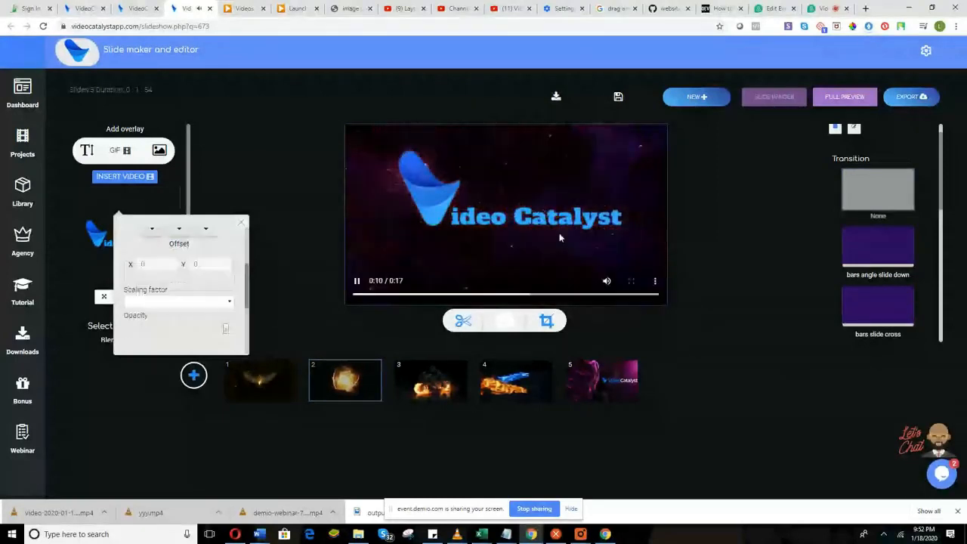
pyautogui.click(198, 299)
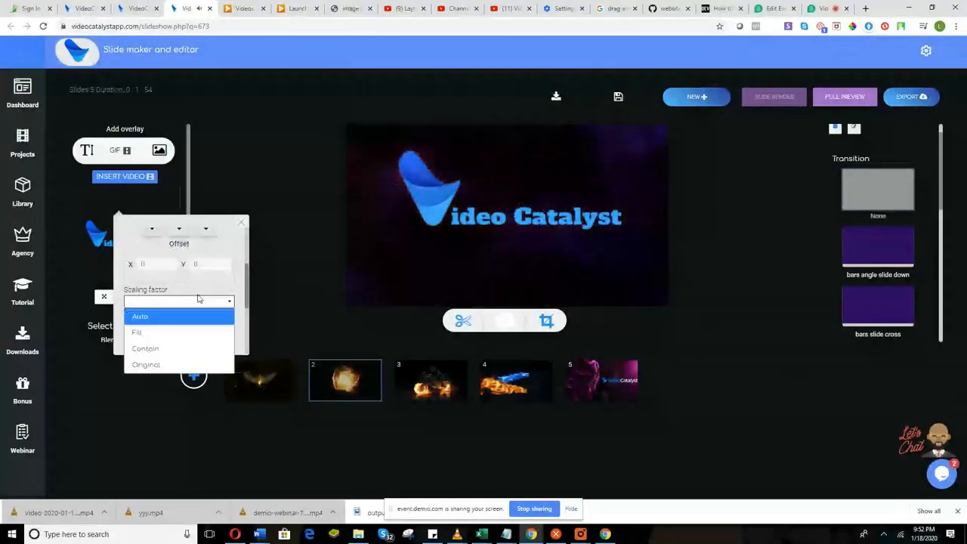
pyautogui.click(198, 301)
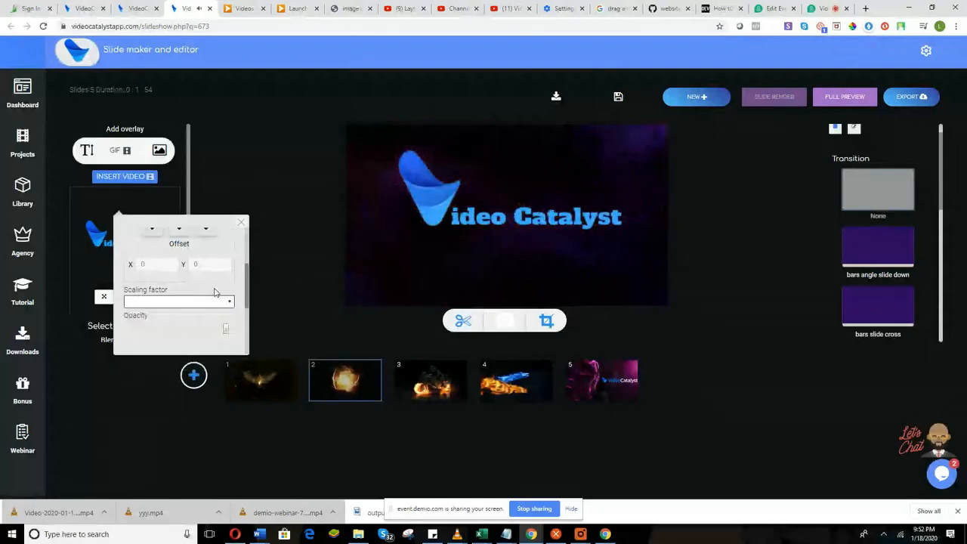
pyautogui.scroll(-3, 167, 320)
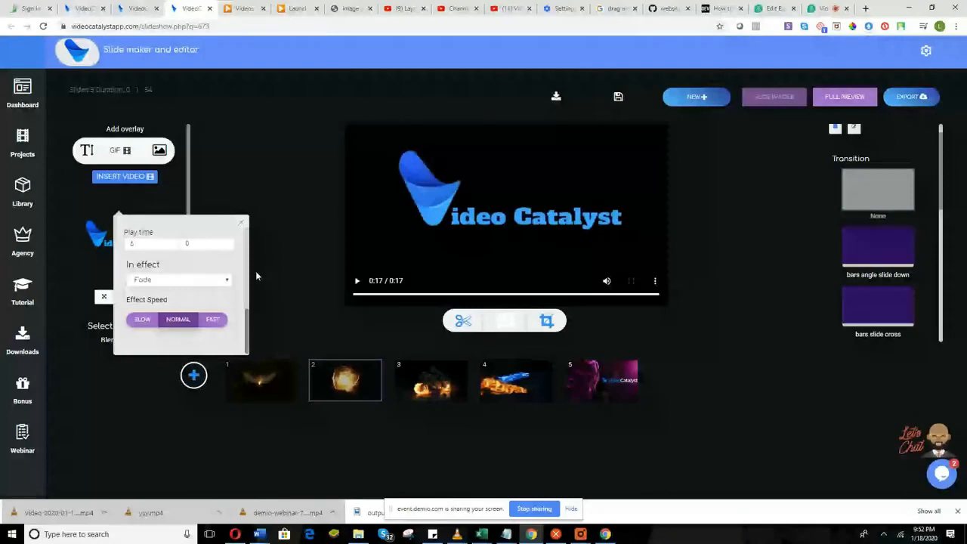
pyautogui.click(241, 222)
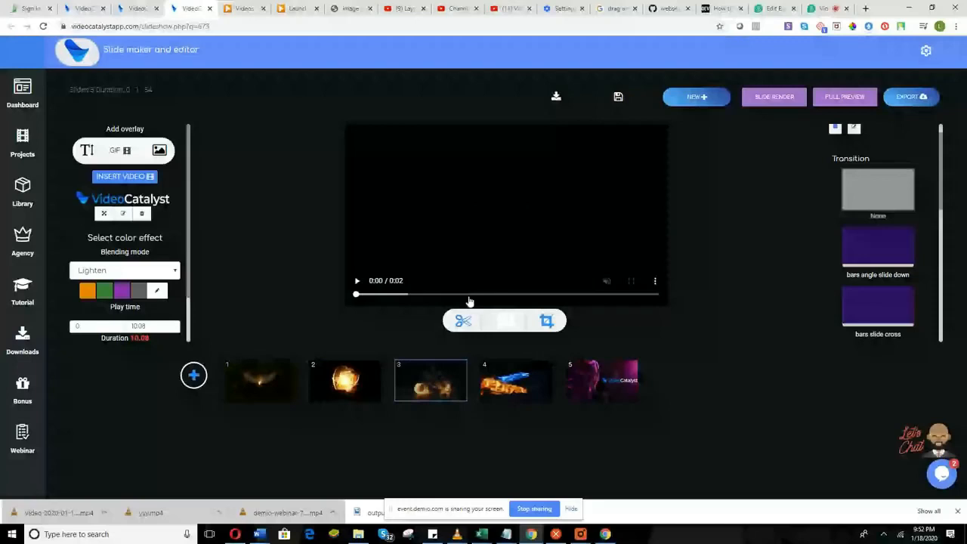
# Render slide 3 and let its 10-second motorcycle reveal play to the blue logo.
pyautogui.click(751, 97)
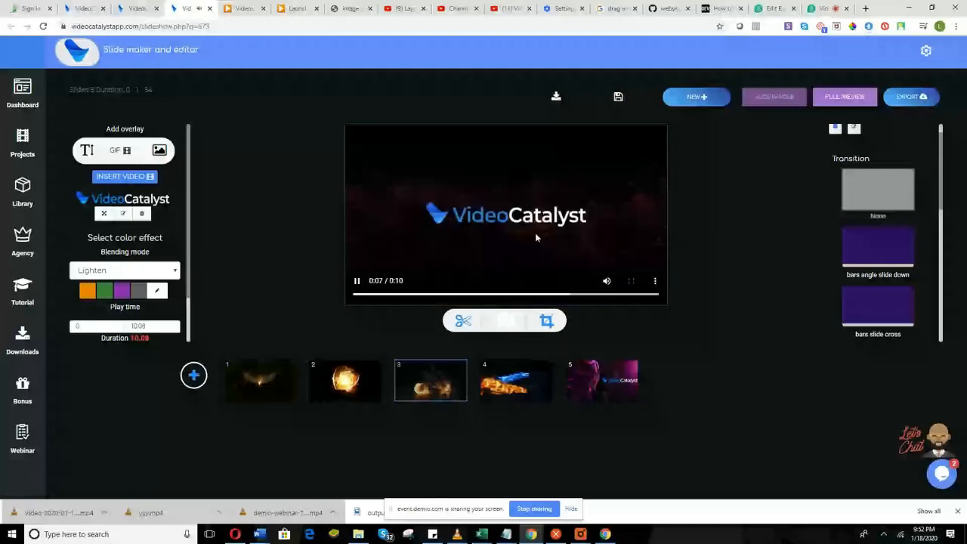
# Replace slide 3's logo overlay with a text overlay reading 'AD TITLE HERE'.
pyautogui.click(142, 215)
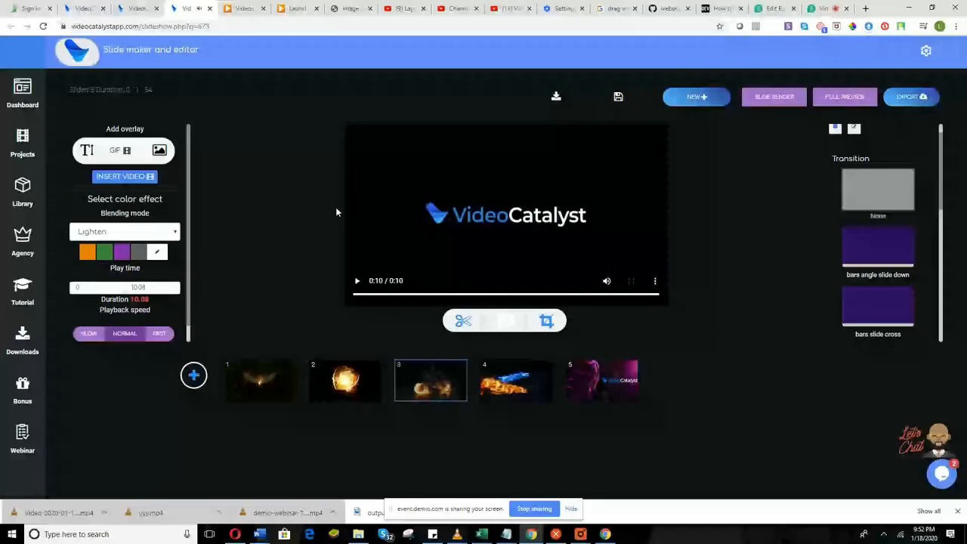
pyautogui.click(86, 151)
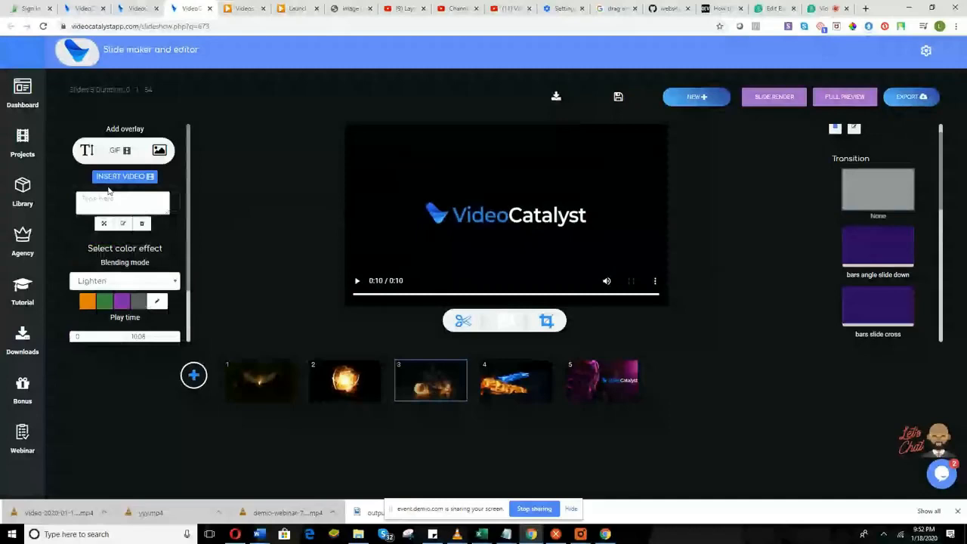
pyautogui.click(113, 199)
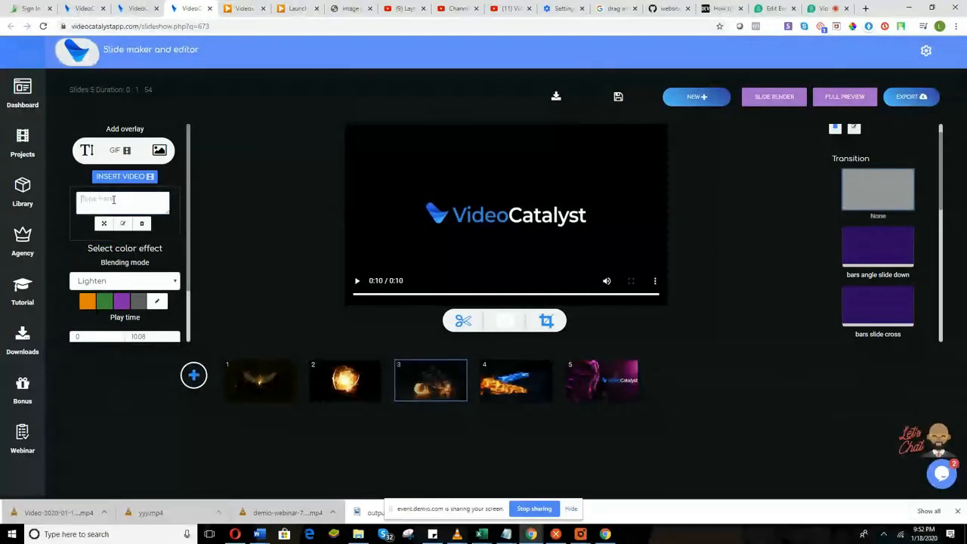
pyautogui.write('AD T')
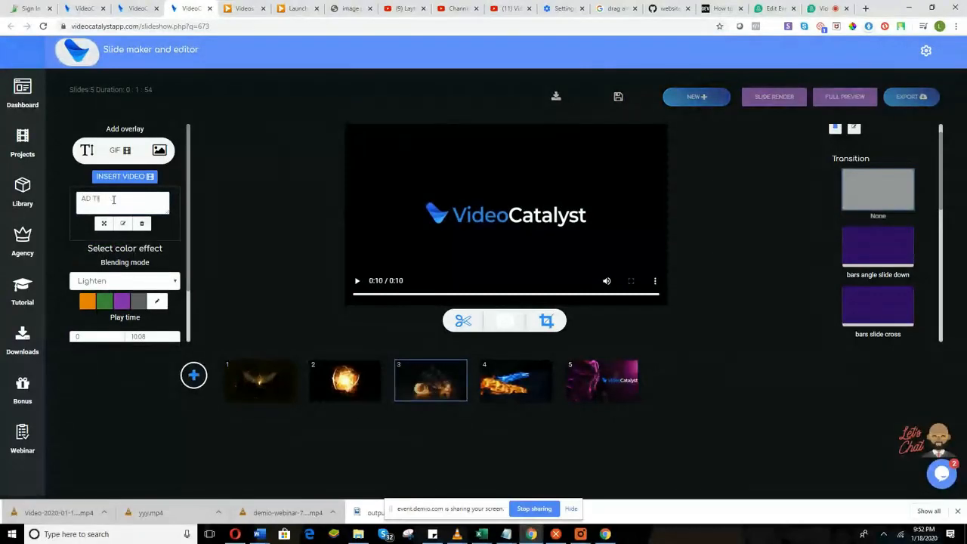
pyautogui.write('ITLE HERE')
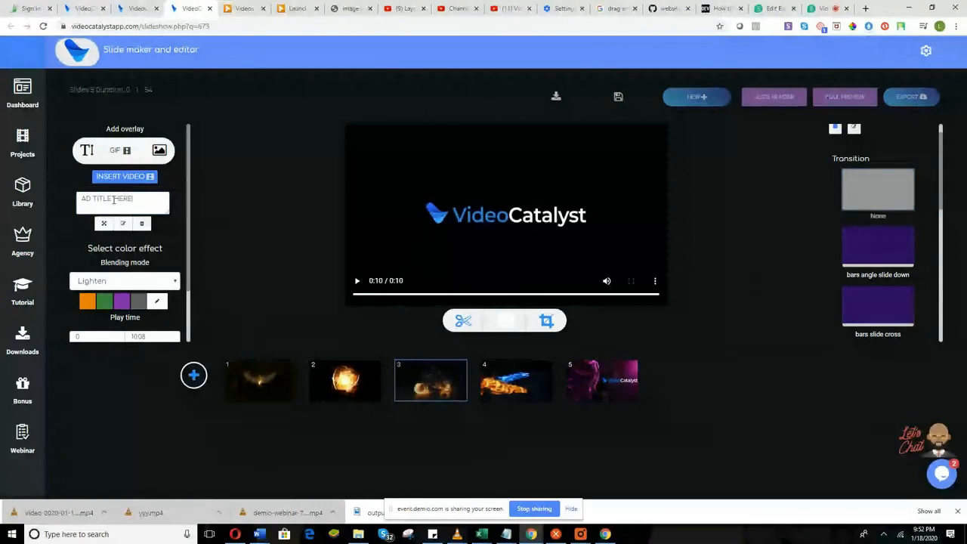
# Set the title text's font to Nosifer.
pyautogui.click(123, 224)
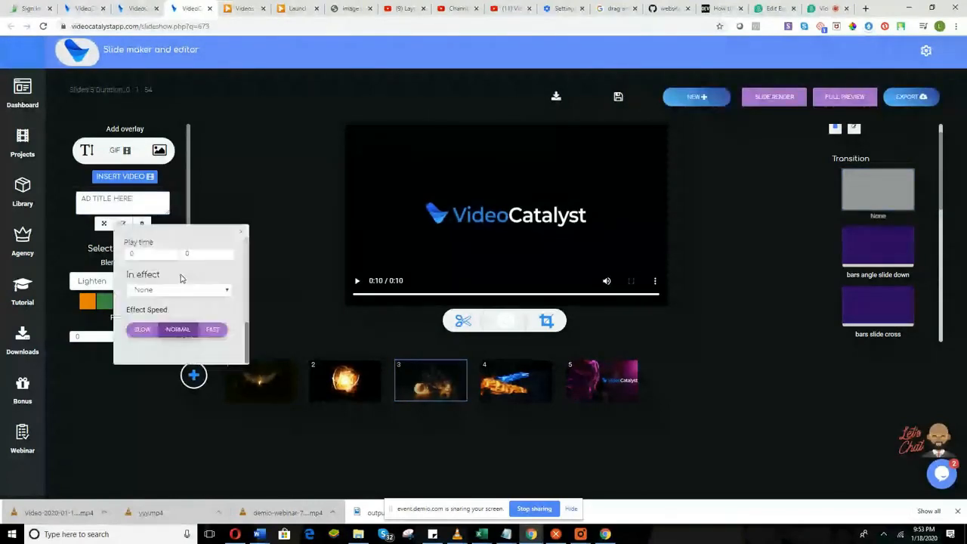
pyautogui.scroll(3, 170, 276)
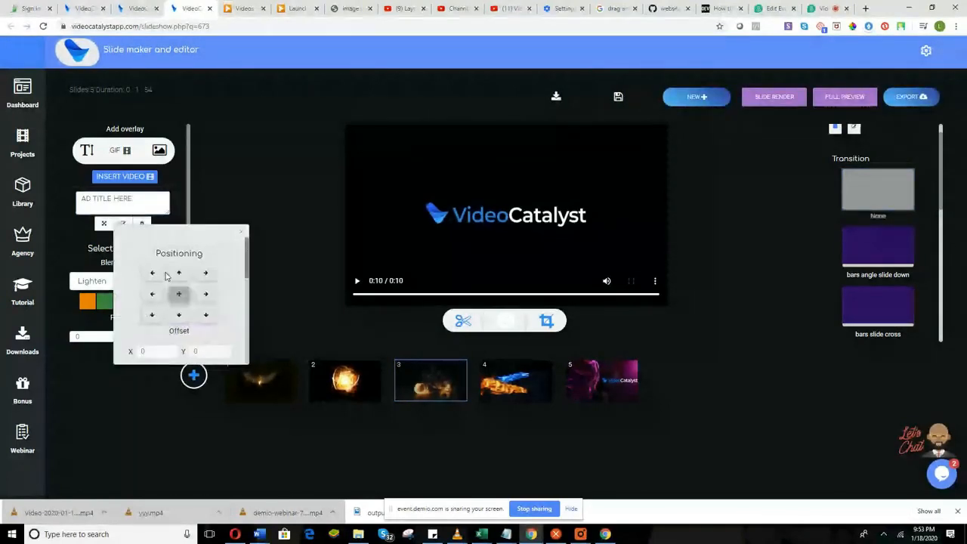
pyautogui.scroll(-5, 170, 291)
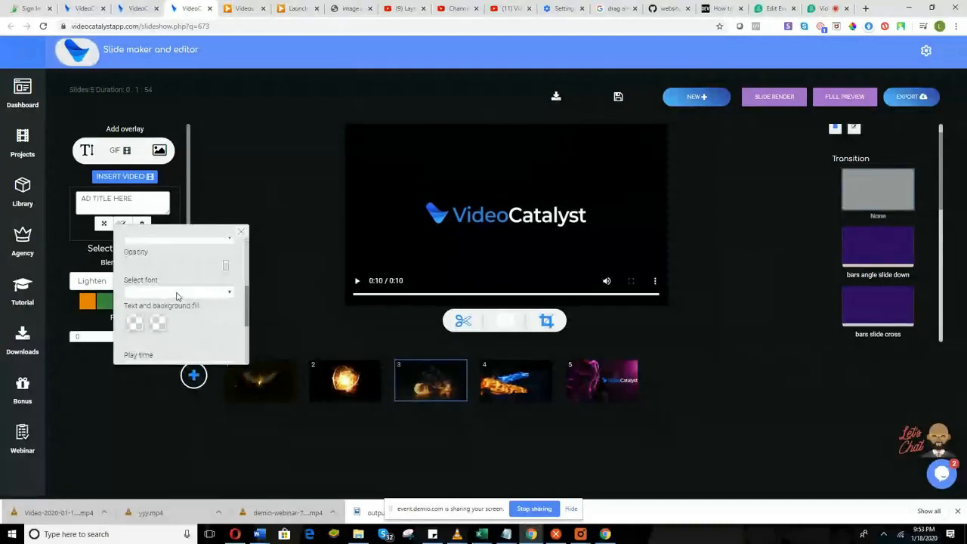
pyautogui.click(195, 294)
pyautogui.scroll(-1, 189, 227)
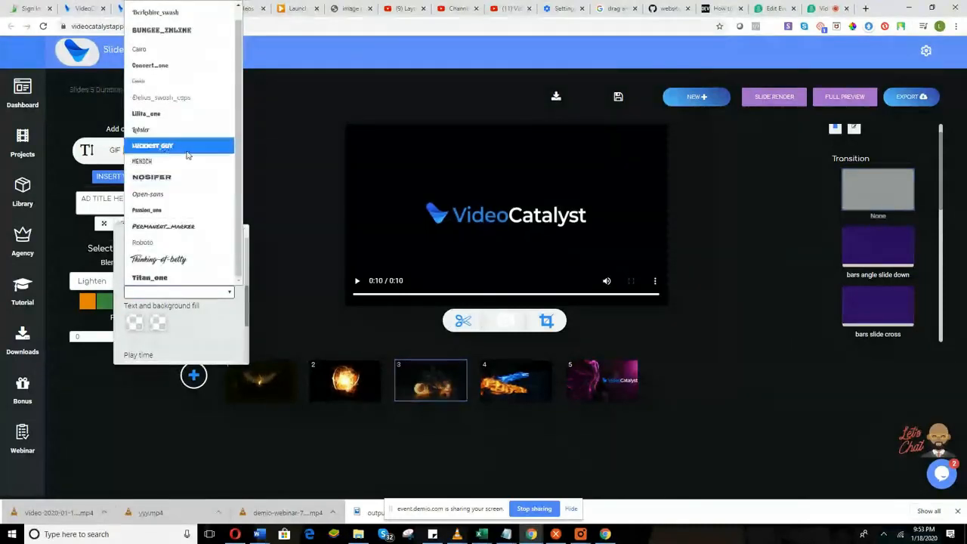
pyautogui.click(183, 176)
# Make the text fill near-white #fdfdfd, set the second fill colour, and play the preview.
pyautogui.scroll(-2, 166, 287)
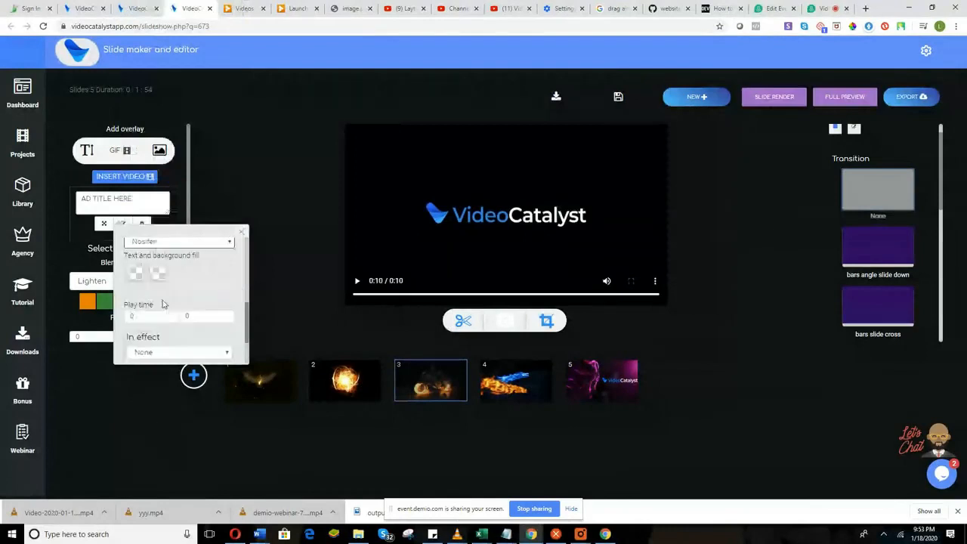
pyautogui.click(135, 275)
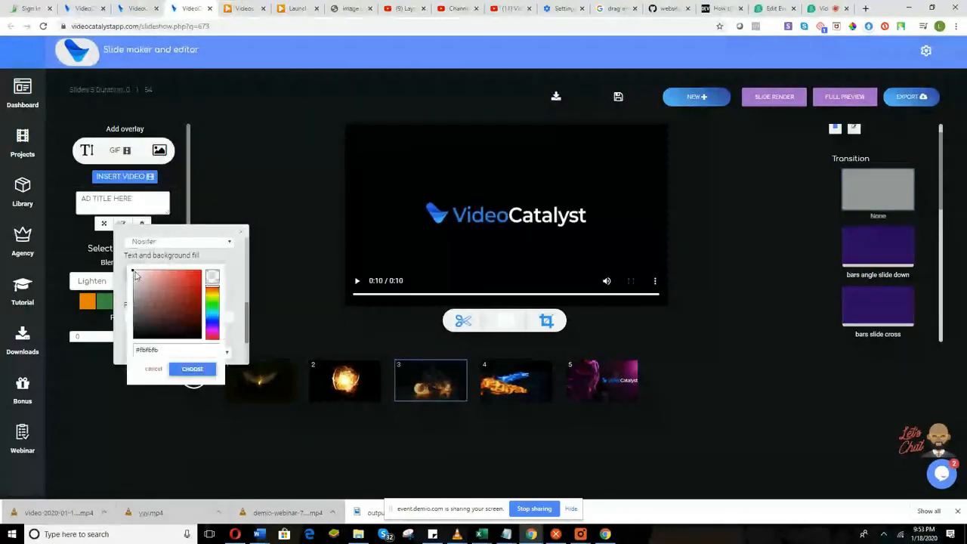
pyautogui.click(132, 274)
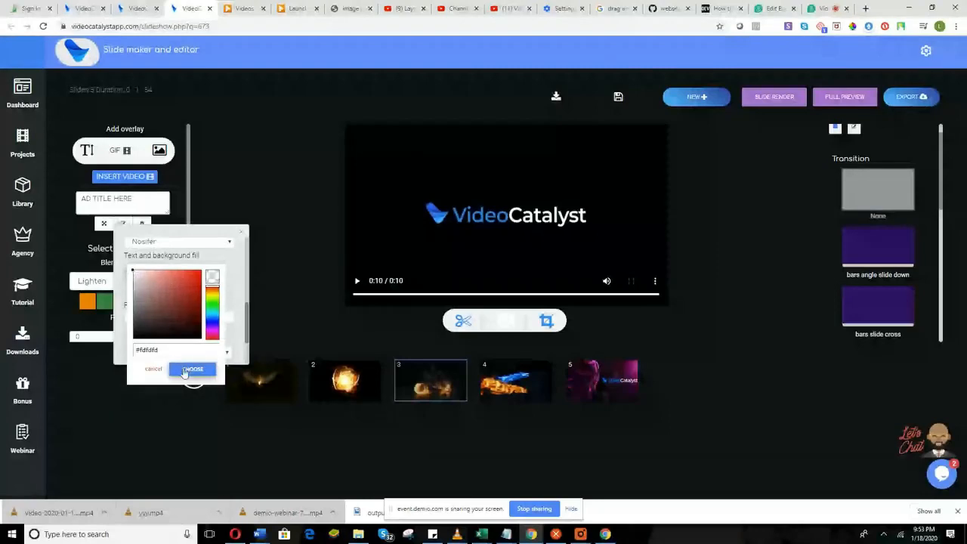
pyautogui.click(184, 370)
pyautogui.click(158, 272)
pyautogui.scroll(-2, 192, 329)
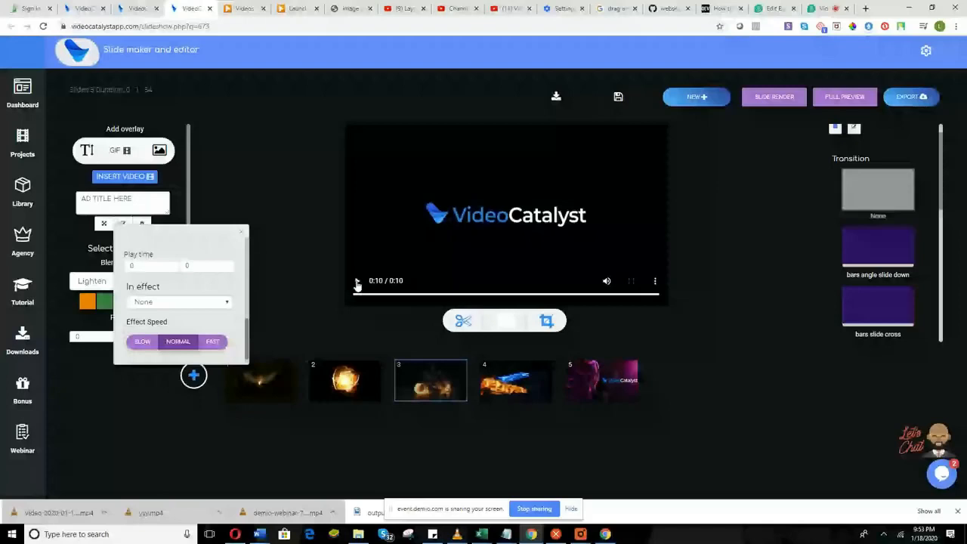
pyautogui.click(358, 282)
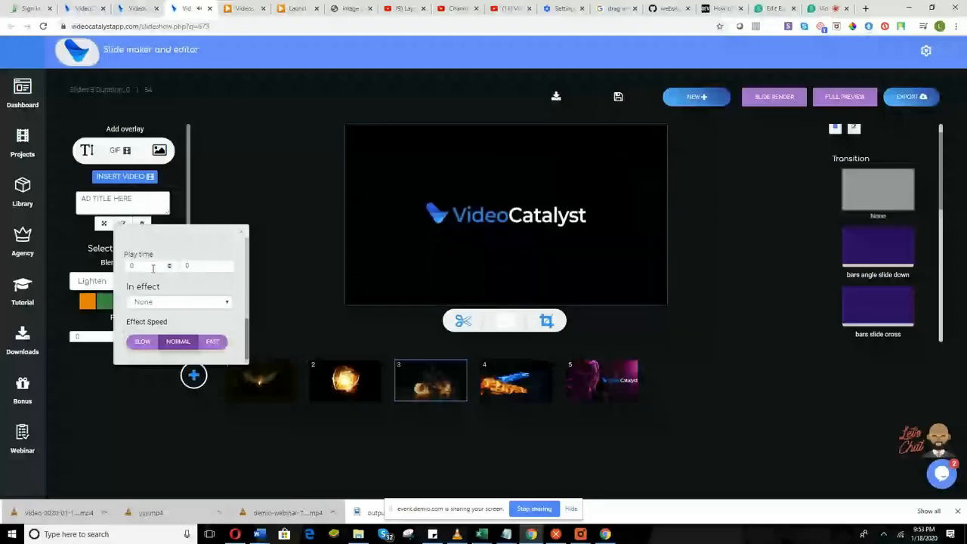
# Start the title at 6 seconds with a Slide left entrance, then render slide 3.
pyautogui.click(170, 264)
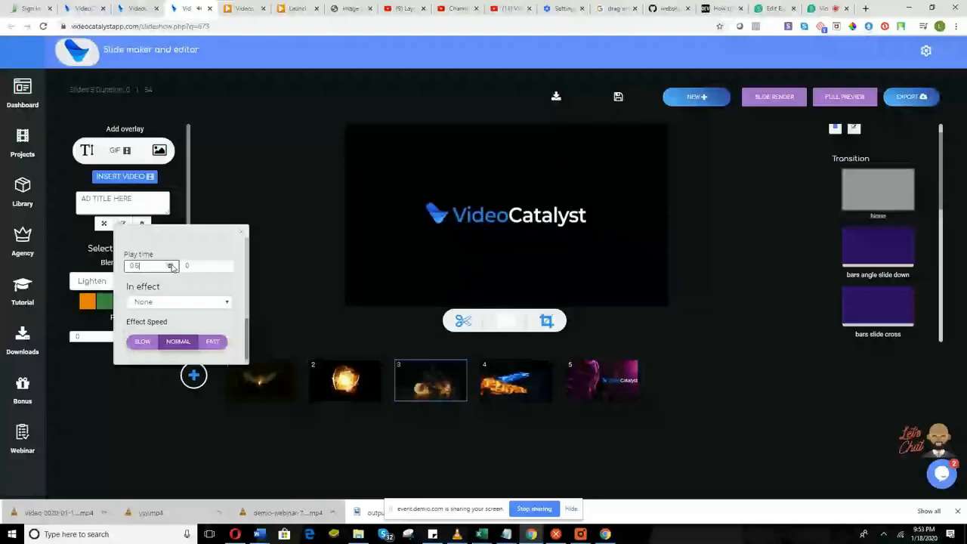
pyautogui.click(172, 264)
pyautogui.click(171, 264)
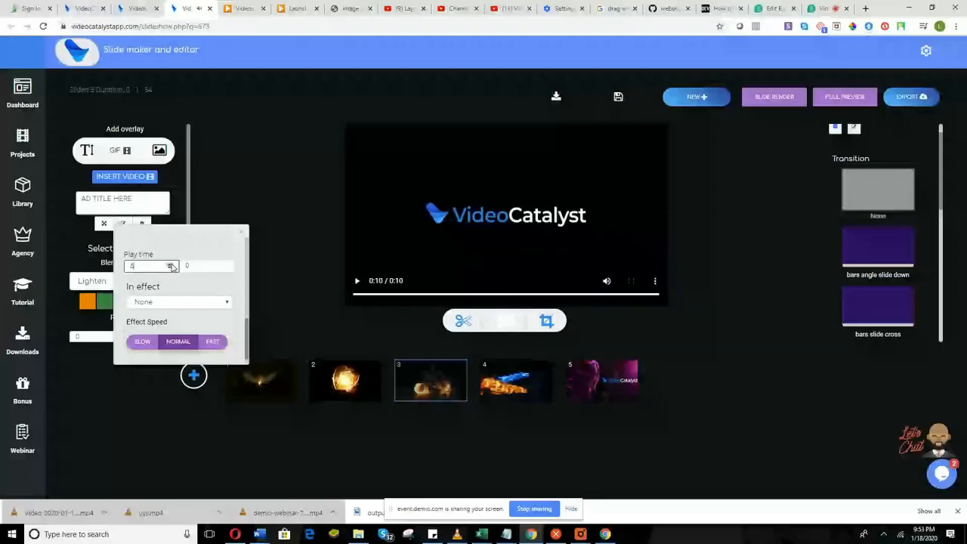
pyautogui.click(176, 301)
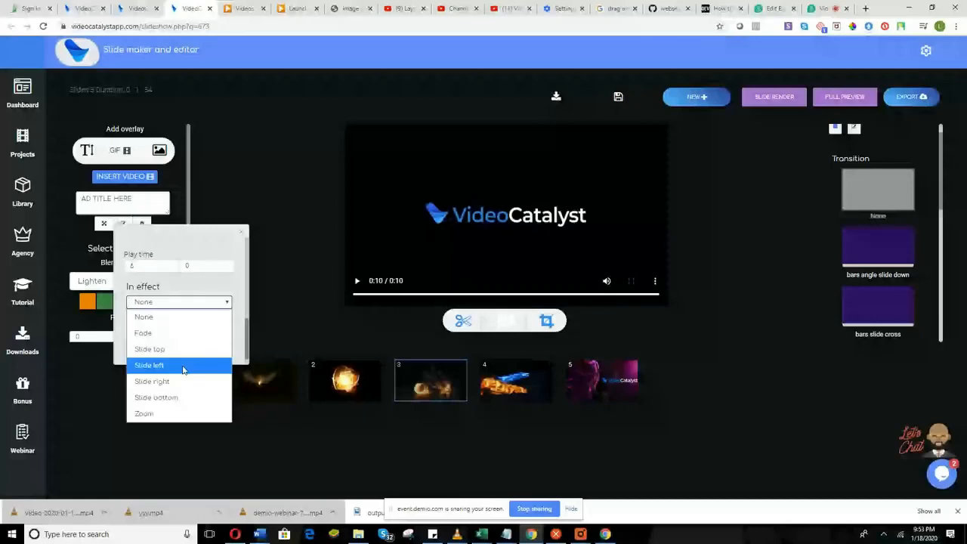
pyautogui.click(182, 367)
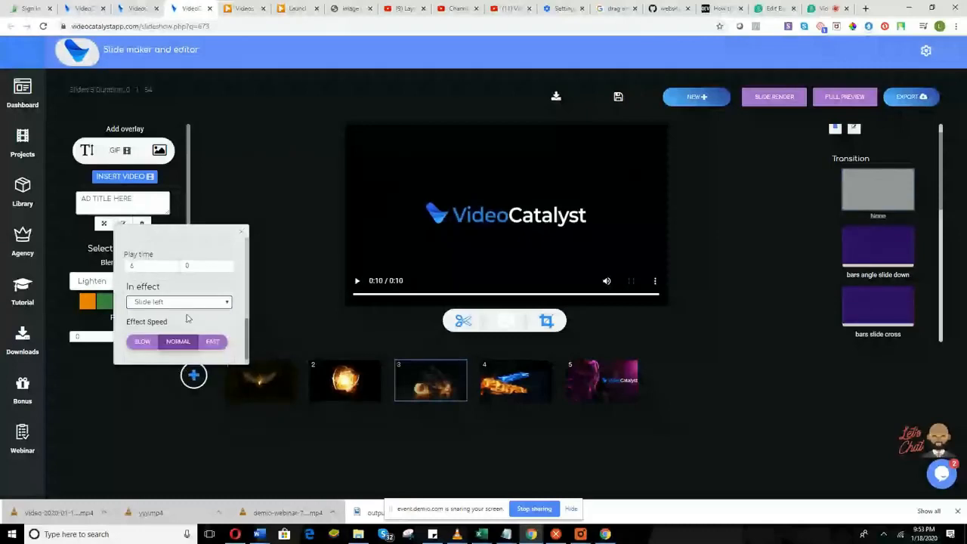
pyautogui.scroll(-1, 188, 318)
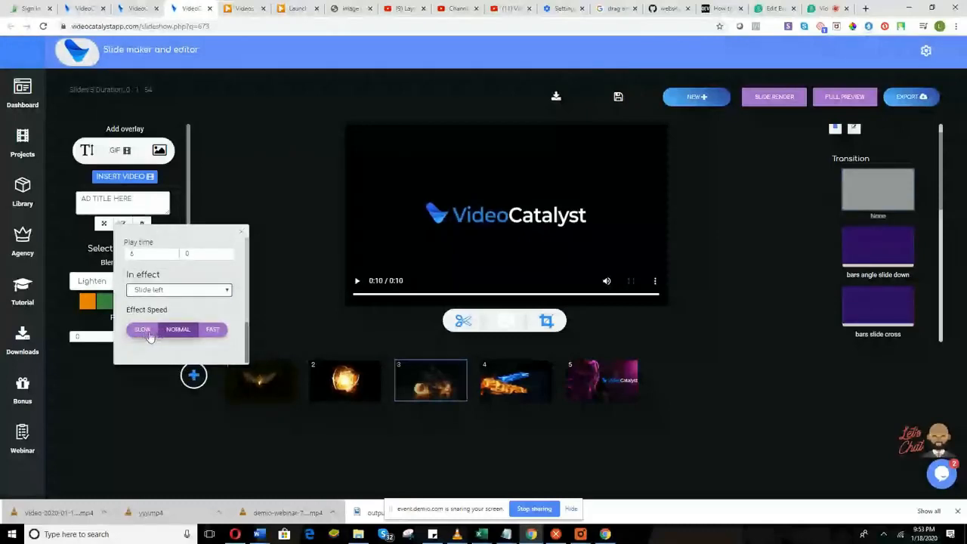
pyautogui.click(762, 100)
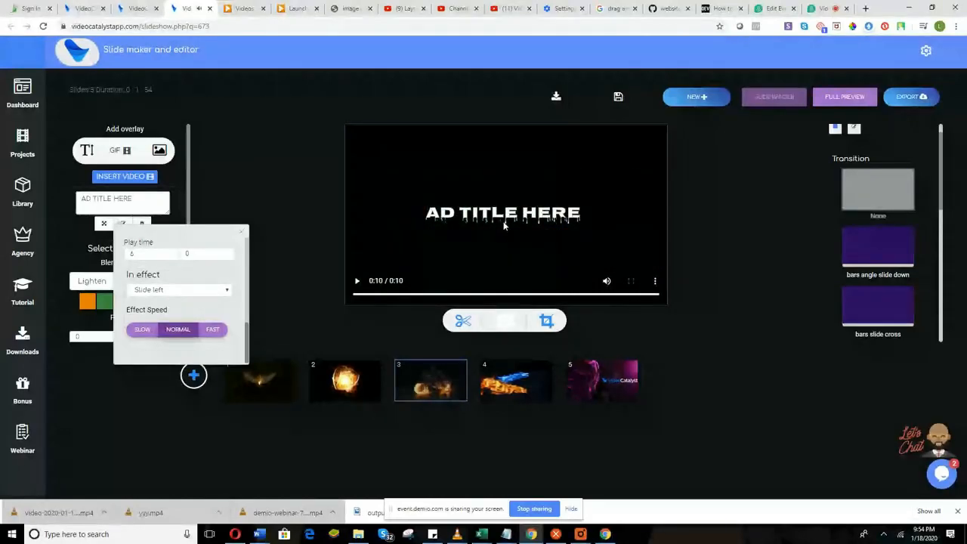
# Close the title settings, render slide 4, and give its logo overlay a Zoom entrance.
pyautogui.click(237, 235)
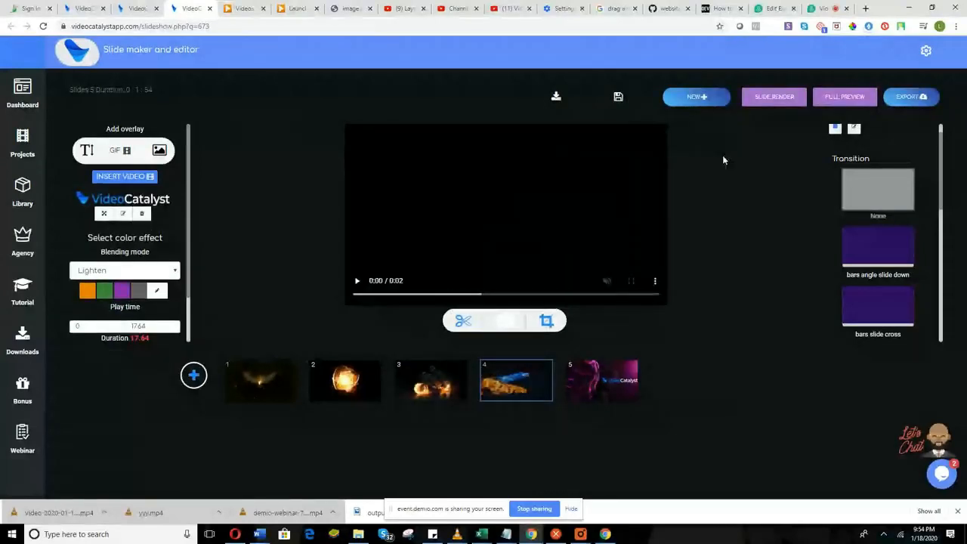
pyautogui.click(774, 97)
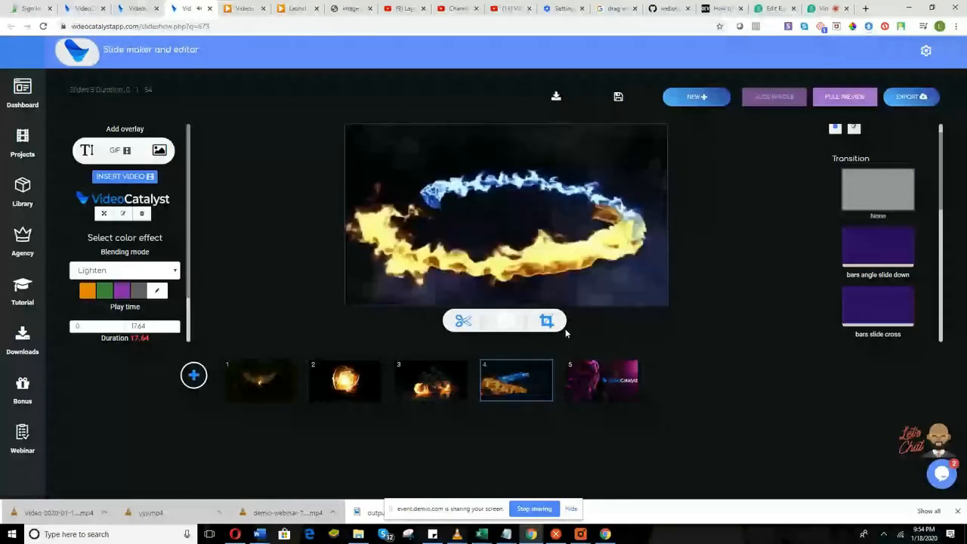
pyautogui.click(122, 213)
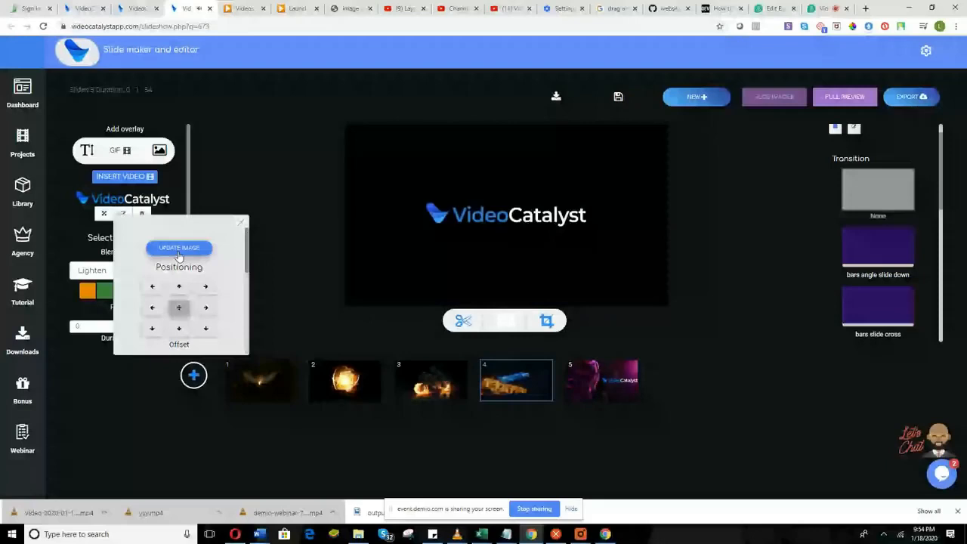
pyautogui.click(179, 249)
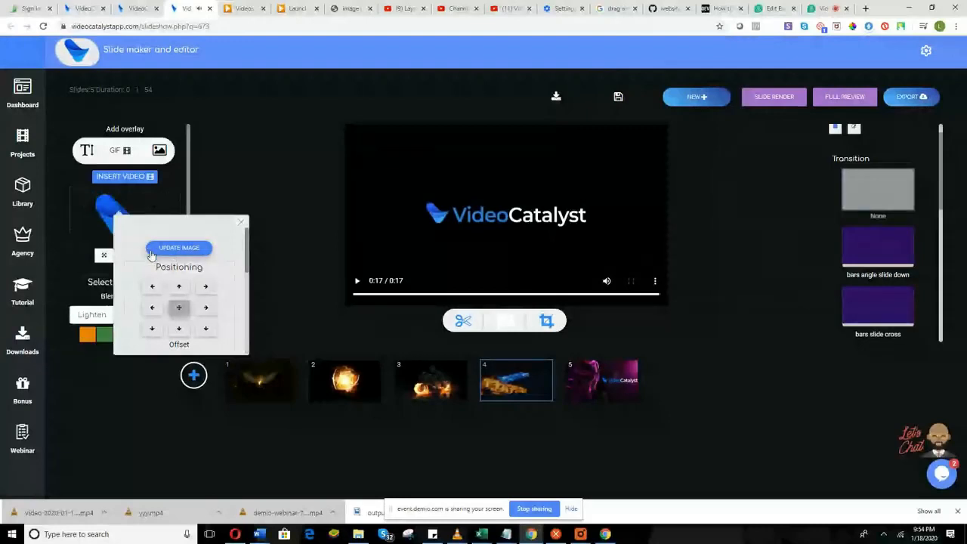
pyautogui.scroll(-5, 181, 302)
pyautogui.scroll(-1, 190, 319)
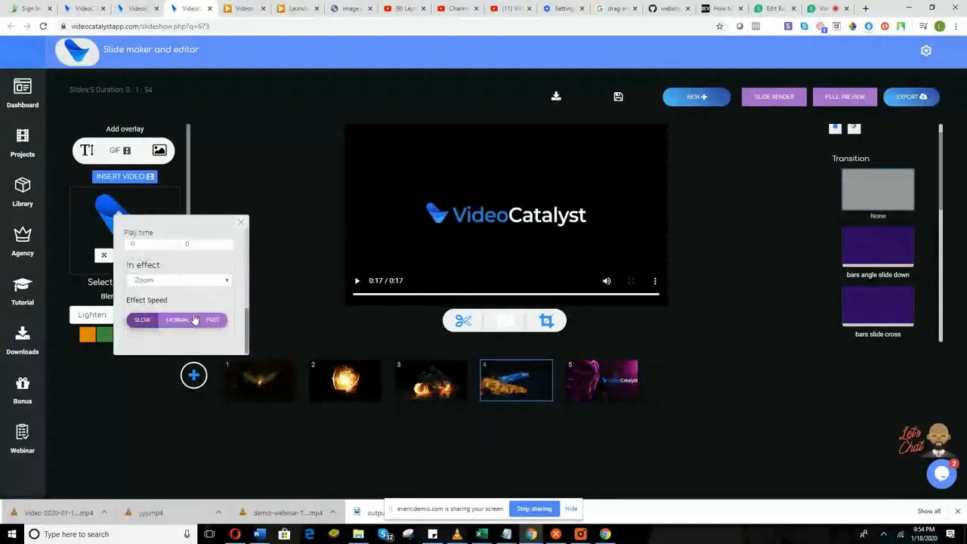
# Re-render and play slide 4's preview, close the overlay settings, and return to the Demio webinar.
pyautogui.click(773, 96)
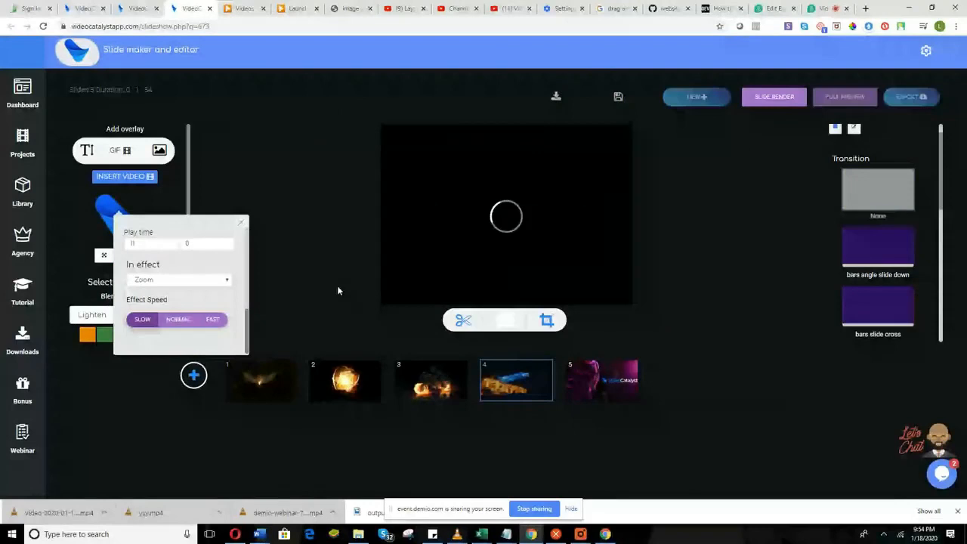
pyautogui.scroll(6, 187, 300)
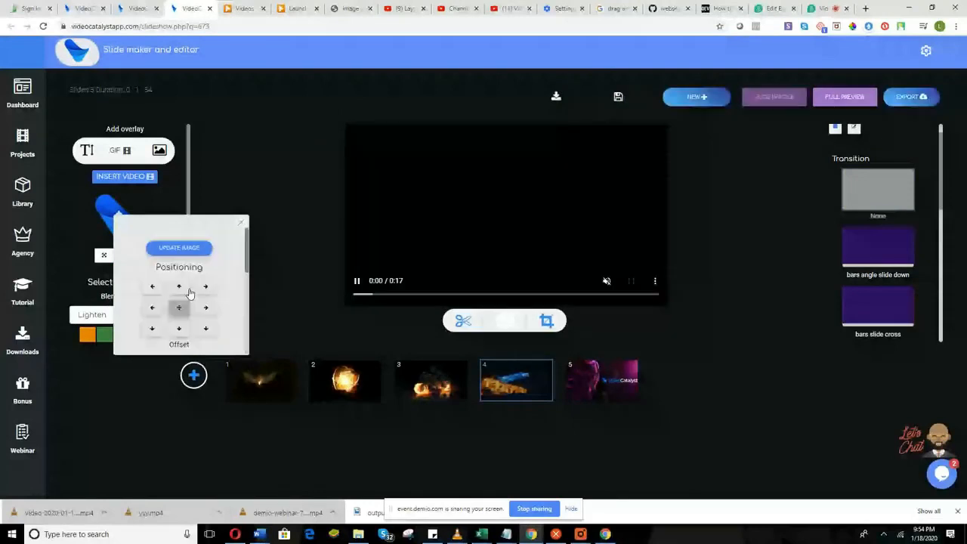
pyautogui.scroll(-3, 189, 293)
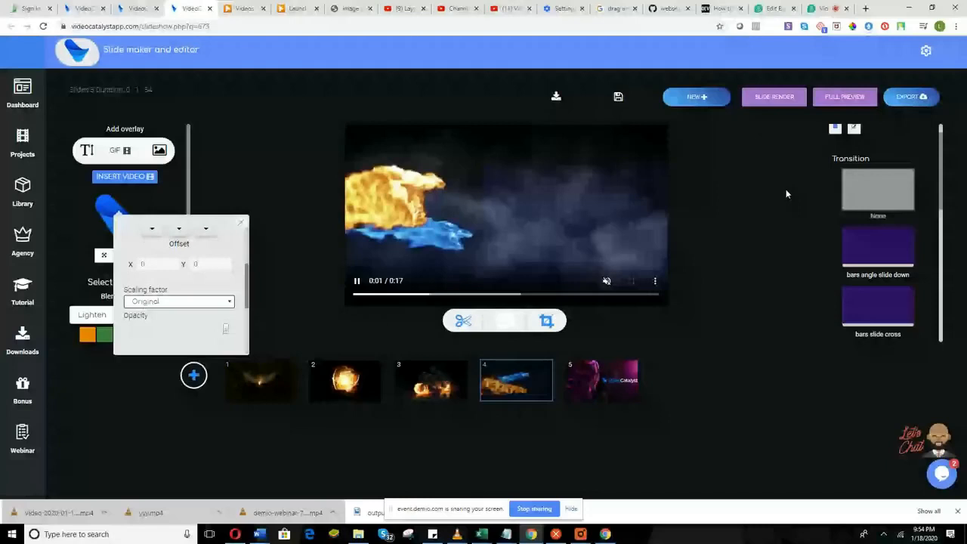
pyautogui.click(774, 97)
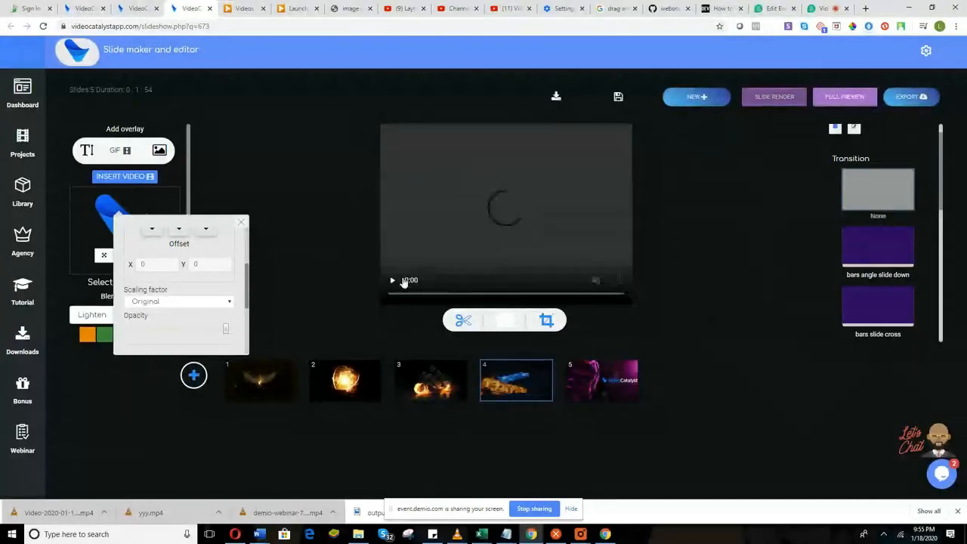
pyautogui.click(355, 281)
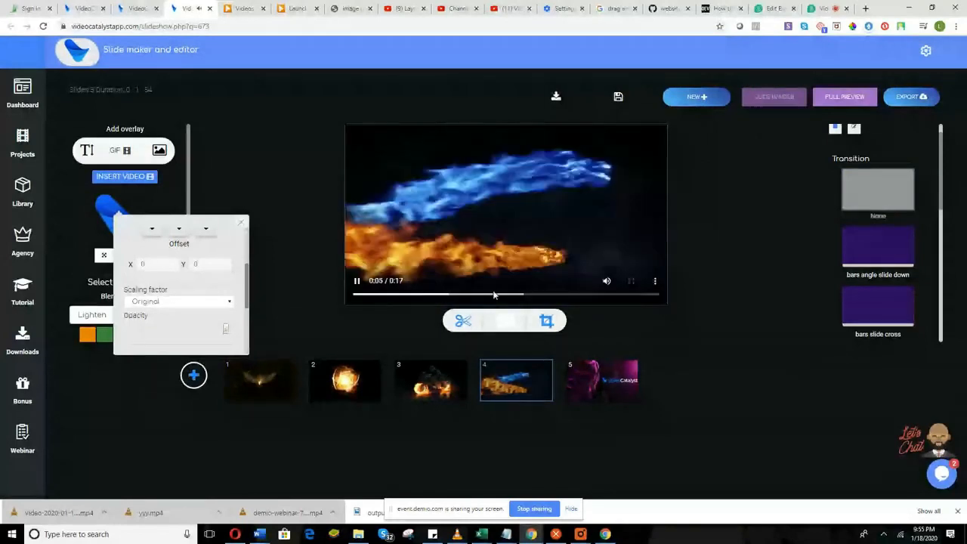
pyautogui.click(492, 296)
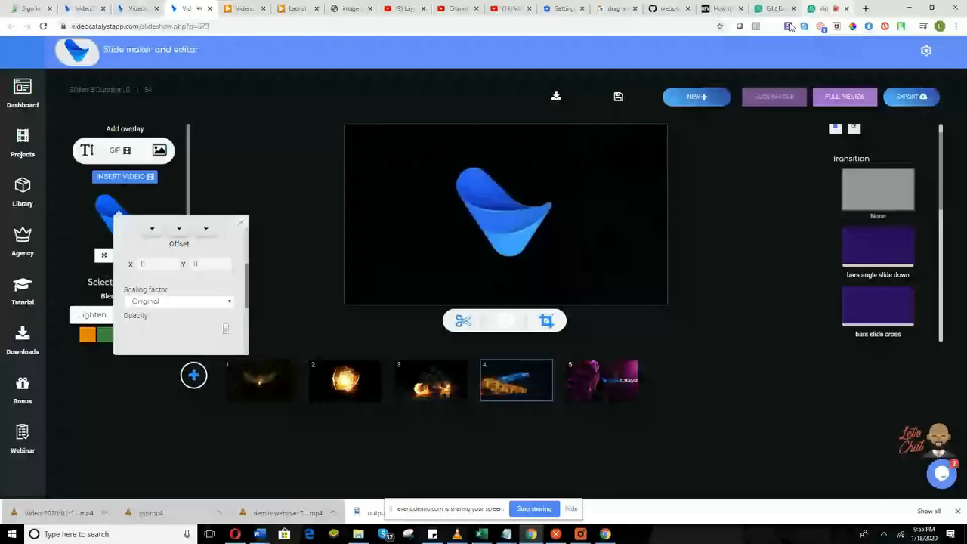
pyautogui.click(237, 220)
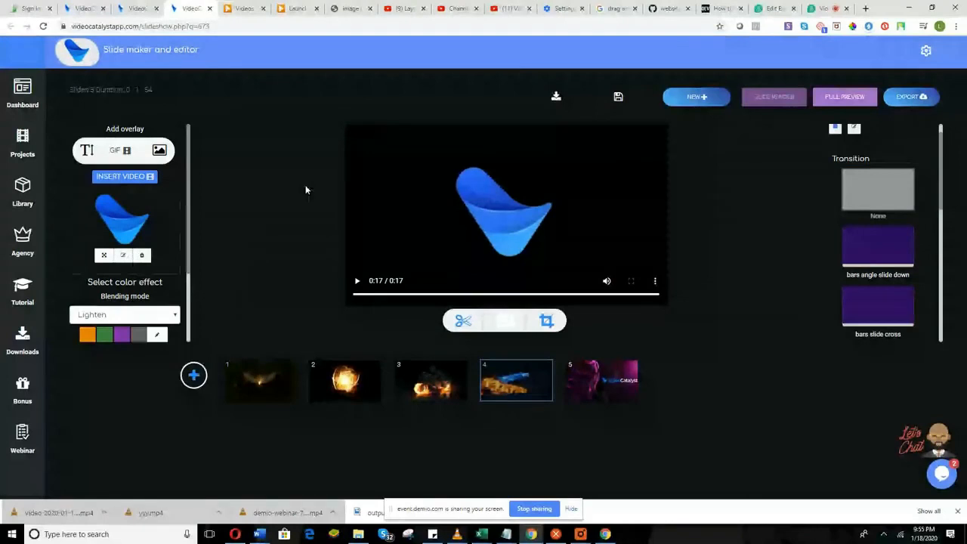
pyautogui.click(821, 9)
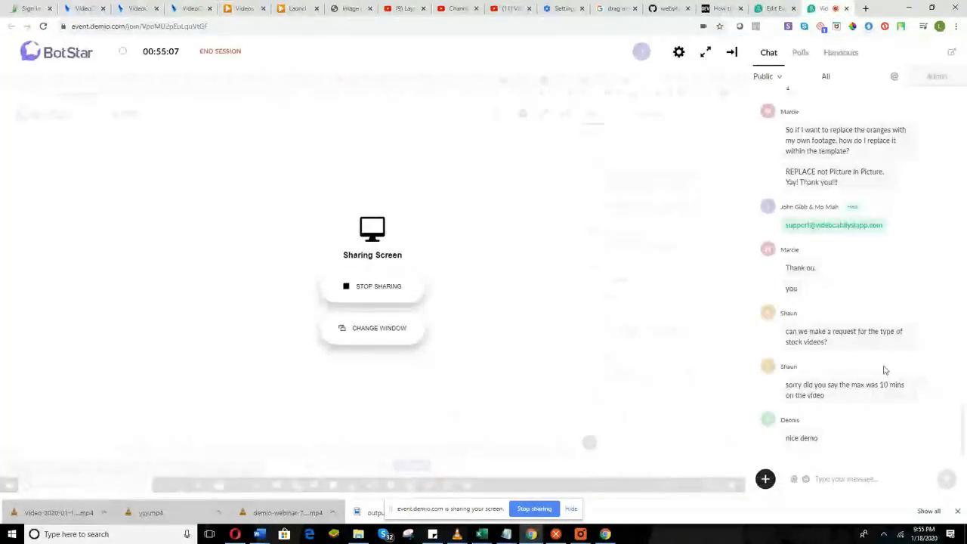
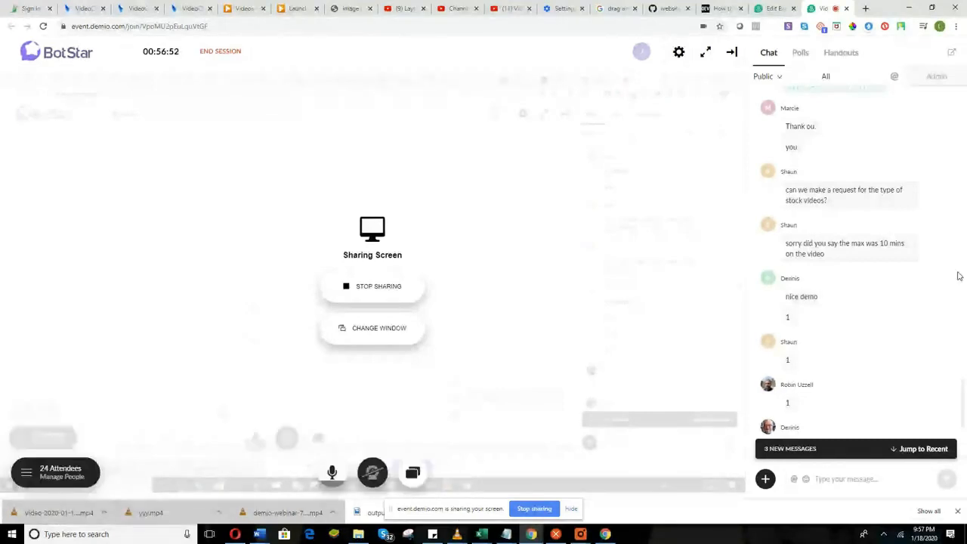
# Scroll the Demio chat to the newest messages and switch to the VideoCatalyst tab.
pyautogui.scroll(-3, 826, 322)
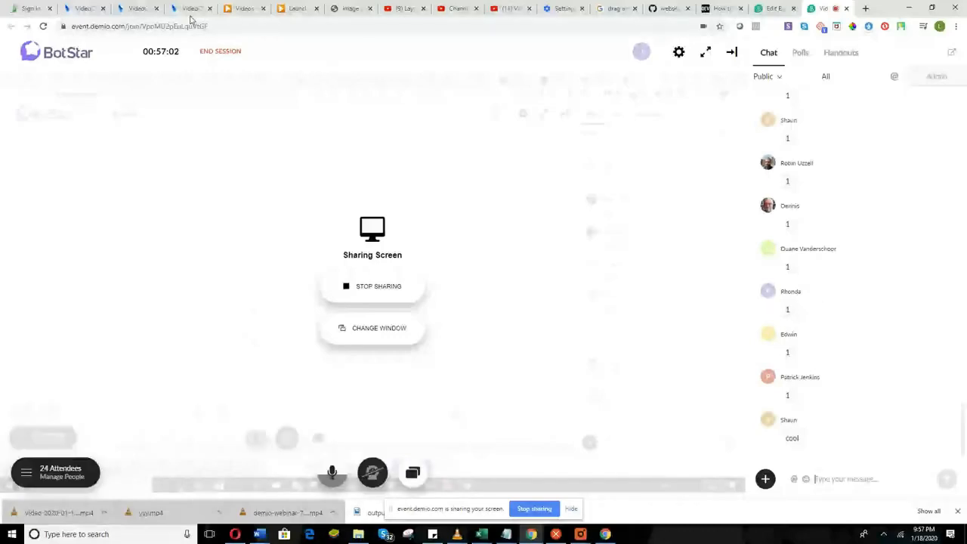
pyautogui.click(186, 11)
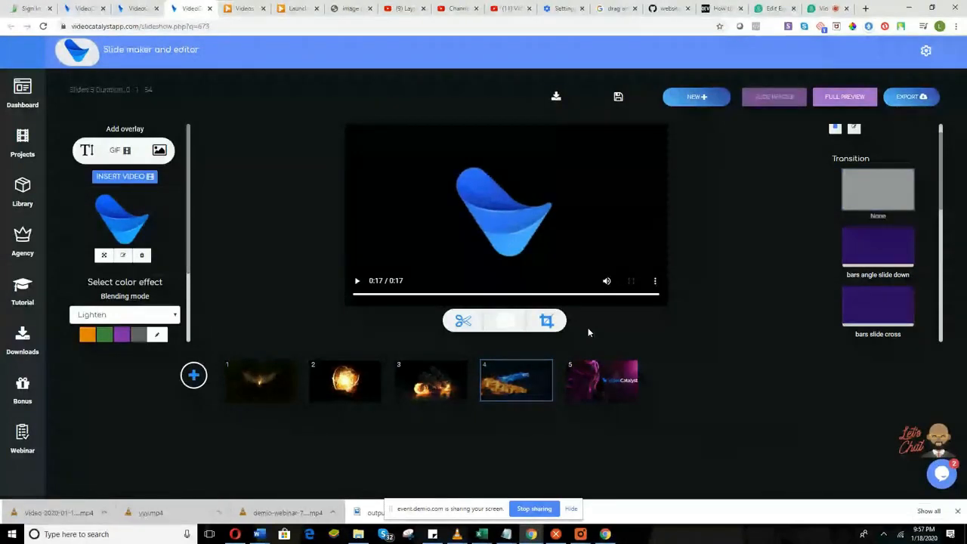
# Create a new blank 1200x900 project from Browse projects > Customize in the main menu.
pyautogui.hotkey('ctrl', 'shift', 'Tab')
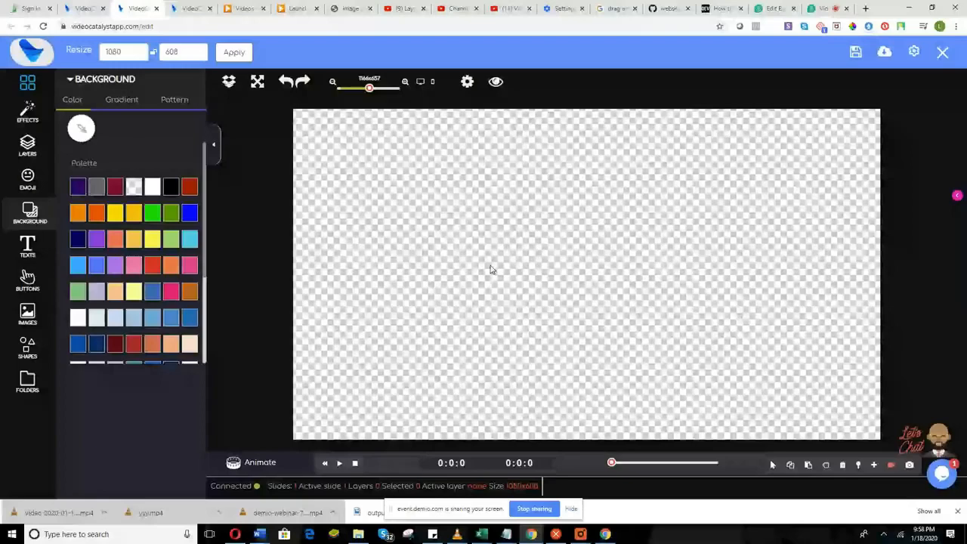
pyautogui.click(30, 80)
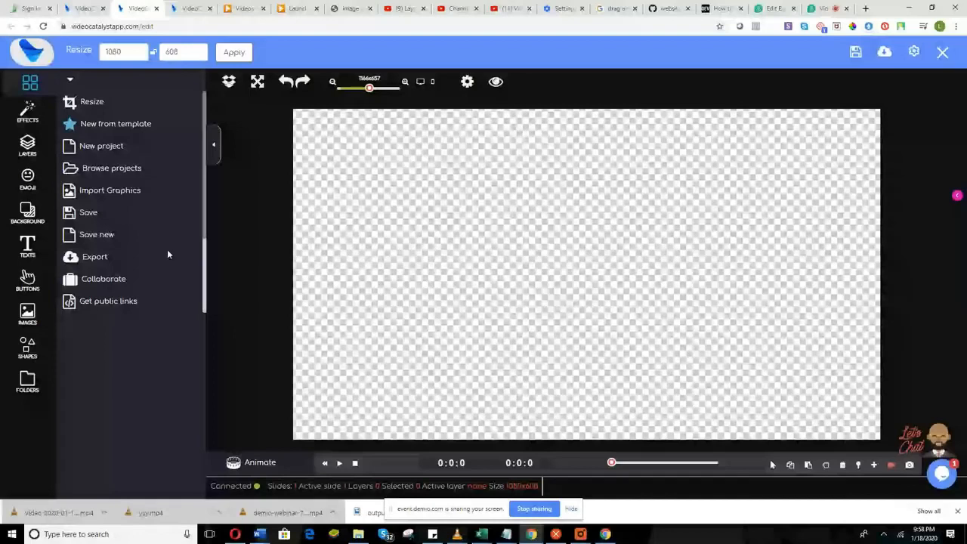
pyautogui.scroll(-3, 167, 253)
pyautogui.scroll(3, 167, 254)
pyautogui.click(129, 168)
pyautogui.click(128, 171)
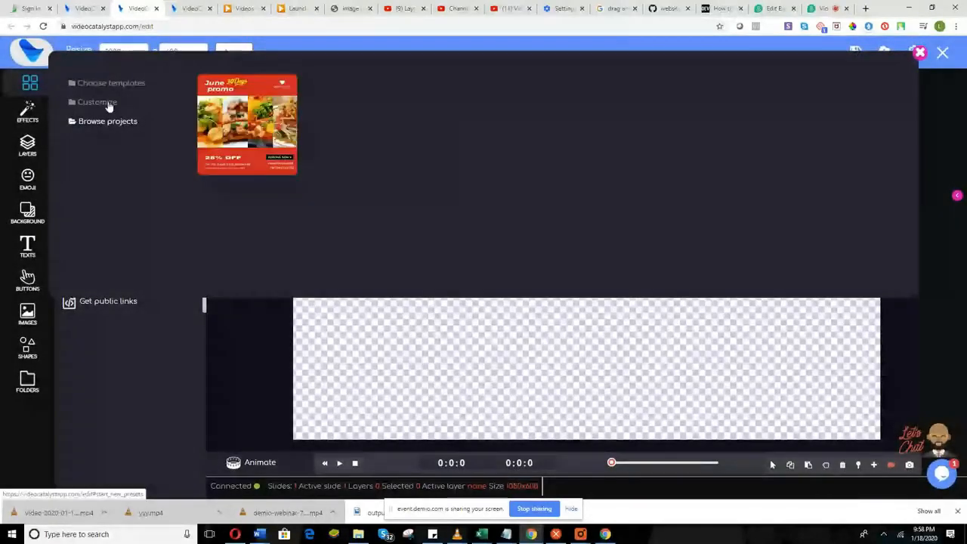
pyautogui.click(107, 102)
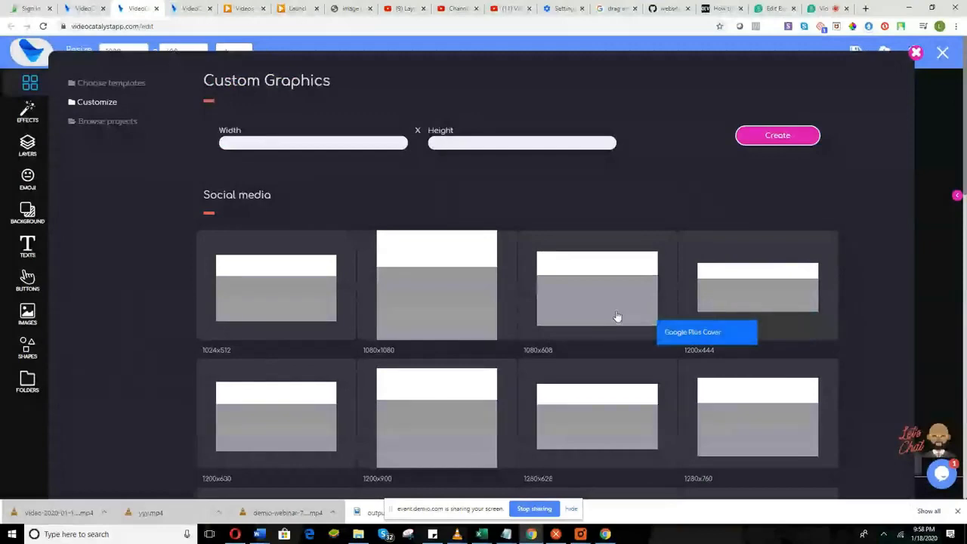
pyautogui.click(468, 427)
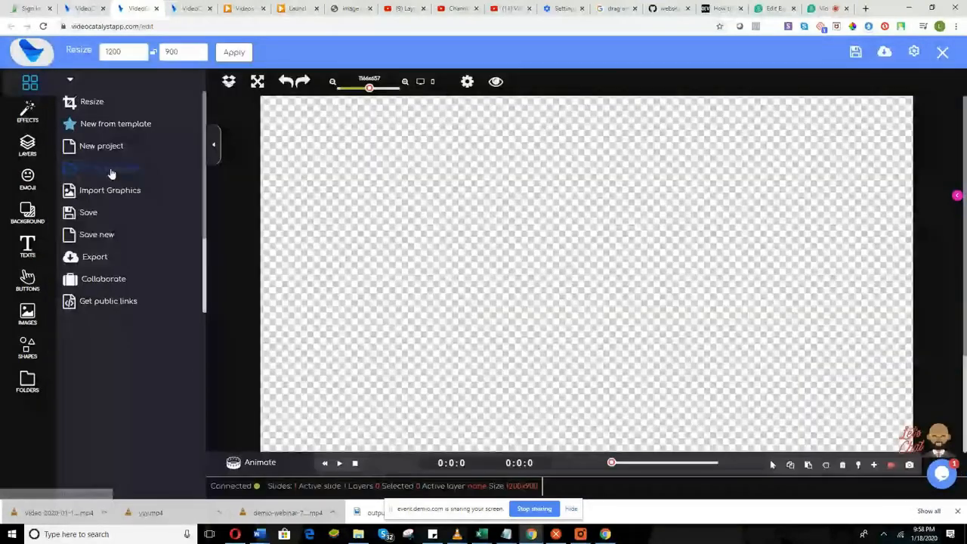
# Add the blue logo from the uploaded images library to the canvas.
pyautogui.click(353, 88)
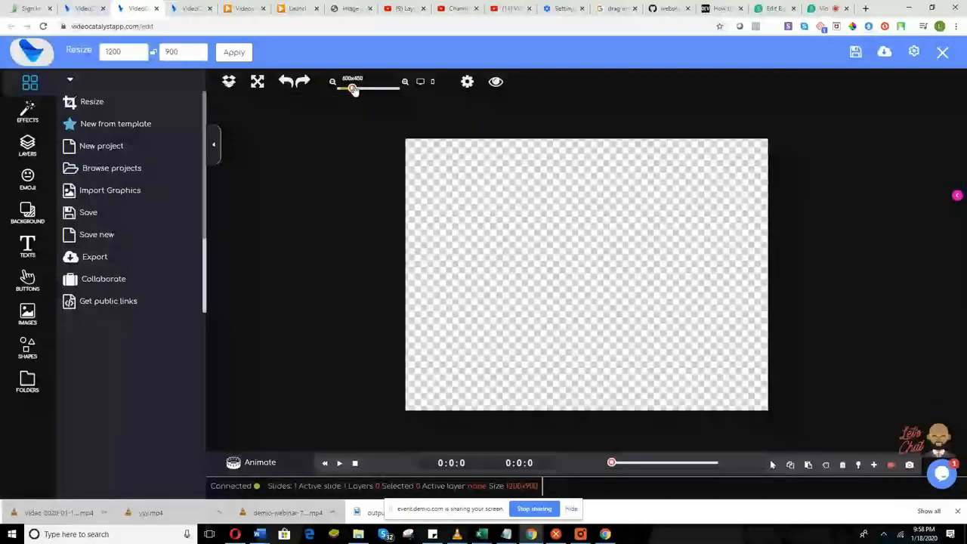
pyautogui.moveTo(353, 89); pyautogui.dragTo(360, 90)
pyautogui.moveTo(360, 90); pyautogui.dragTo(358, 92)
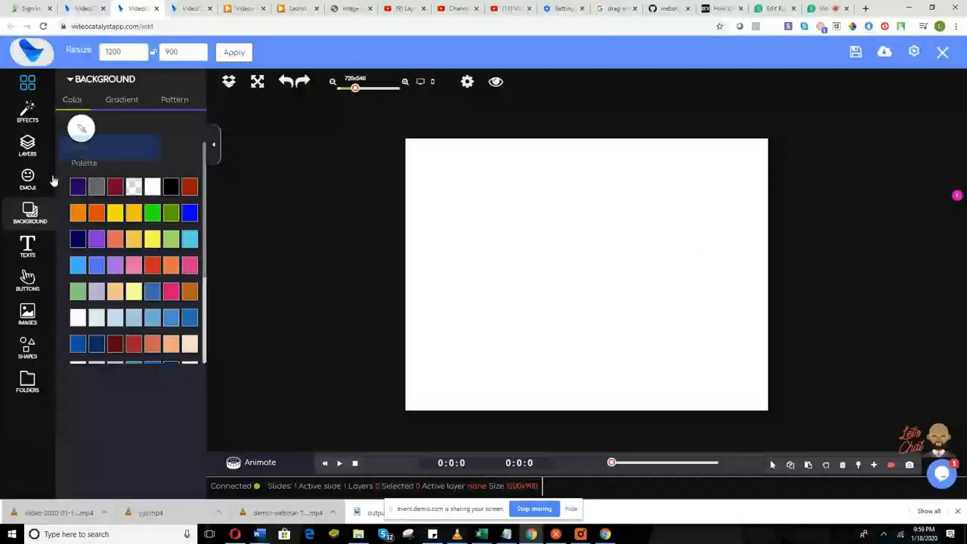
pyautogui.click(28, 83)
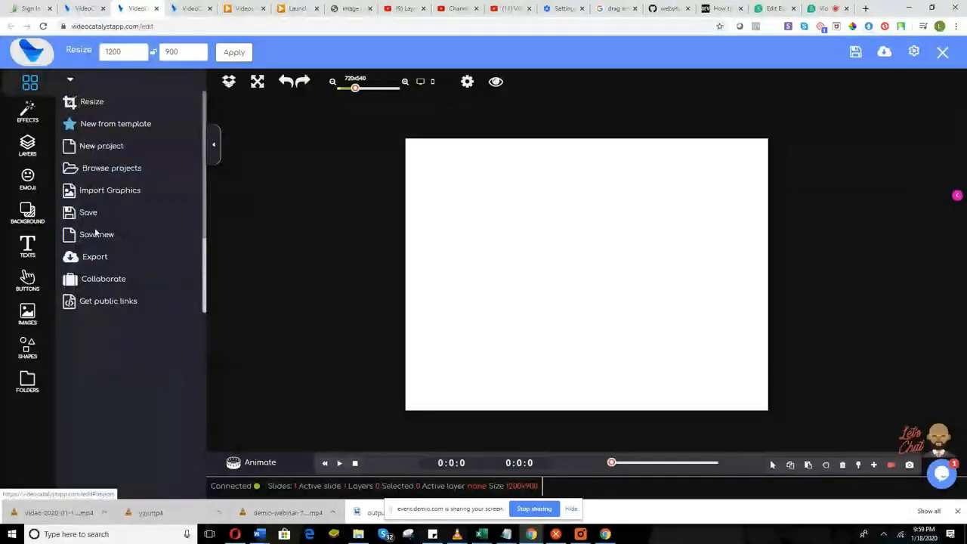
pyautogui.click(108, 194)
pyautogui.click(88, 220)
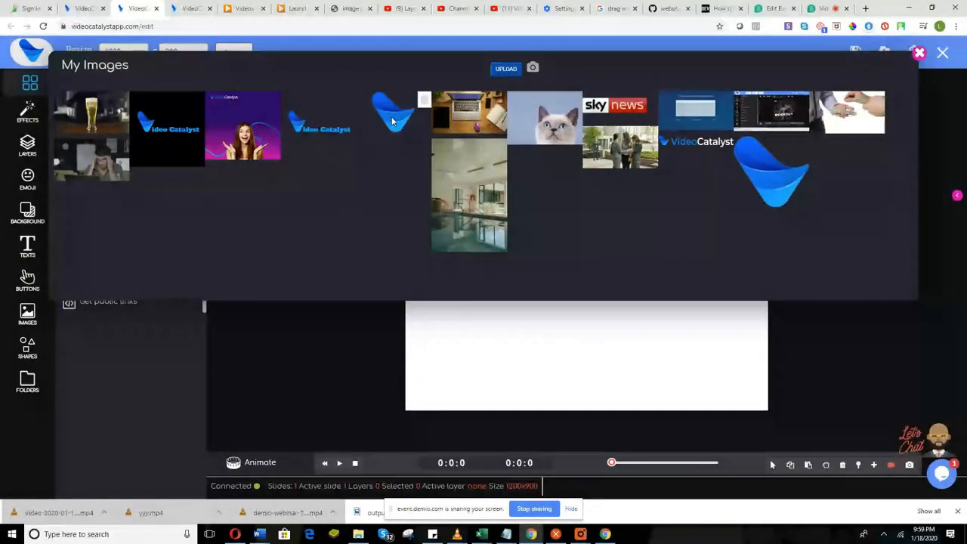
pyautogui.click(376, 124)
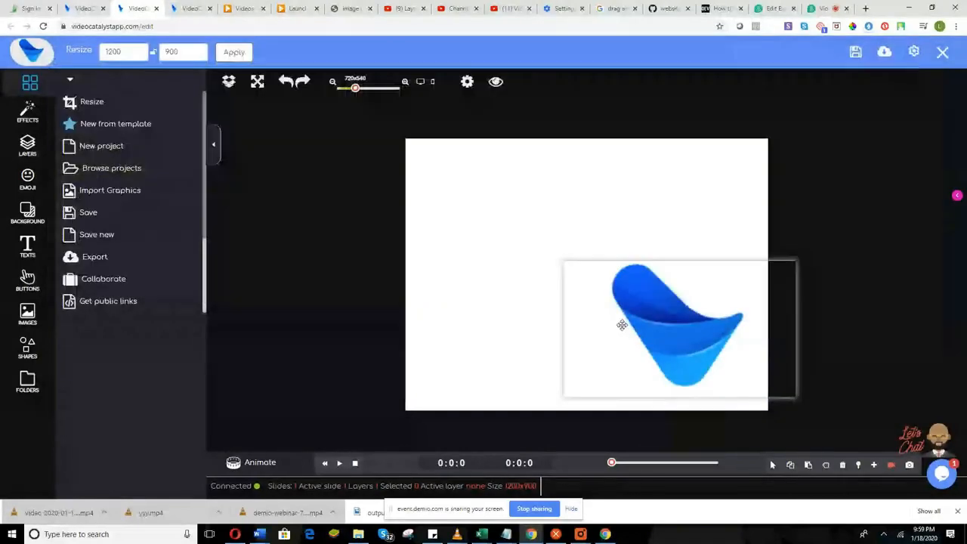
# Shrink the logo and place it in the canvas's top-left corner.
pyautogui.moveTo(660, 332); pyautogui.dragTo(474, 206)
pyautogui.moveTo(602, 273); pyautogui.dragTo(466, 216)
pyautogui.moveTo(406, 192); pyautogui.dragTo(432, 198)
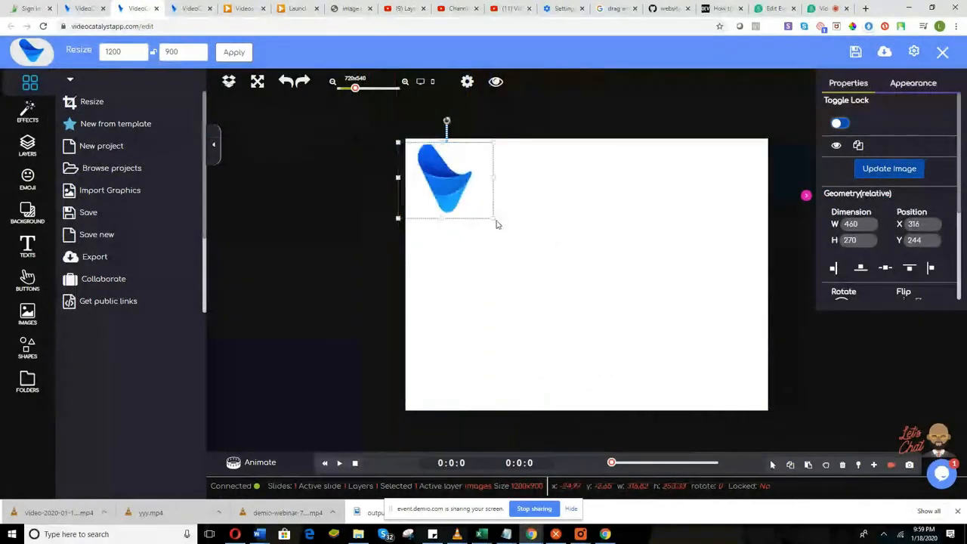
pyautogui.moveTo(492, 219); pyautogui.dragTo(465, 186)
pyautogui.moveTo(440, 176); pyautogui.dragTo(452, 180)
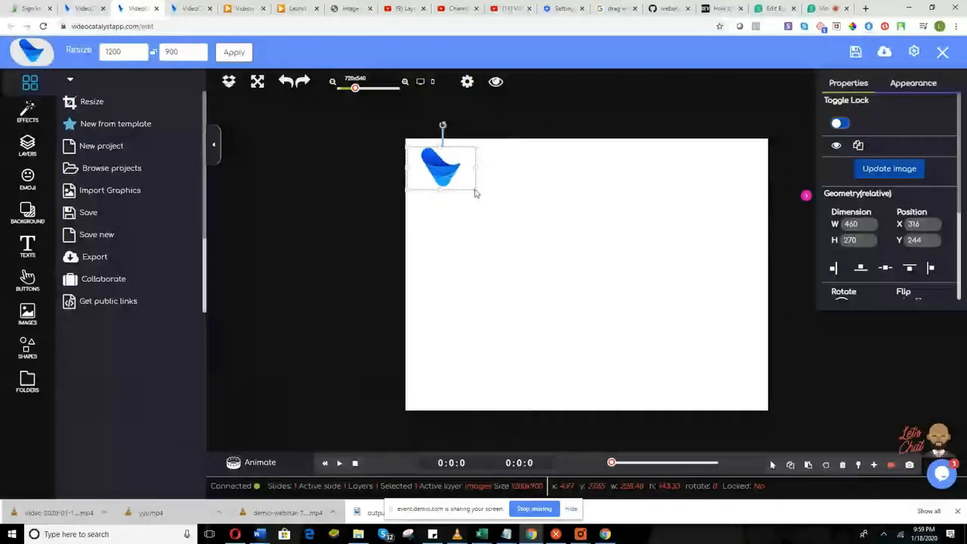
pyautogui.moveTo(452, 180); pyautogui.dragTo(443, 168)
pyautogui.click(397, 227)
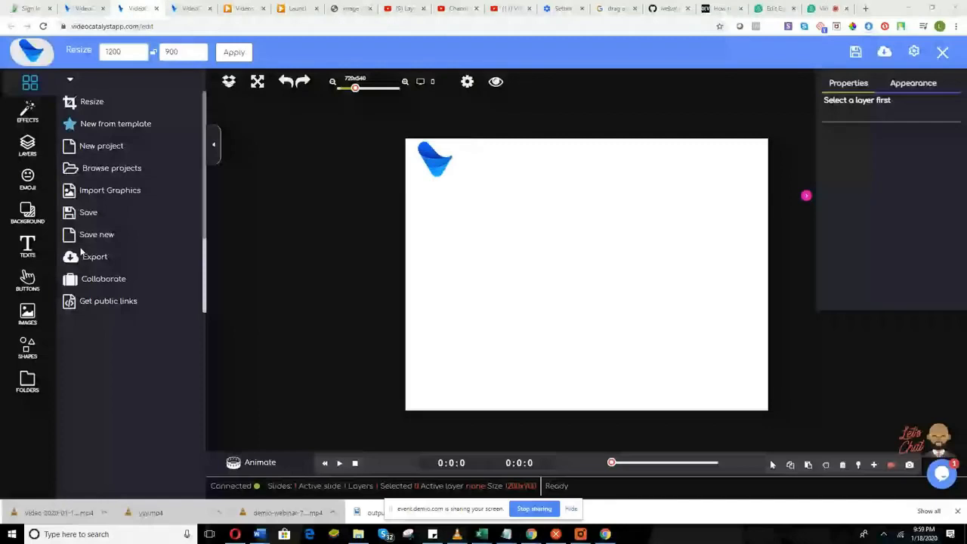
# Add a text layer reading 'Meet AIWA', 'Your AI Website', 'Assistant' on three lines.
pyautogui.click(28, 245)
pyautogui.click(129, 113)
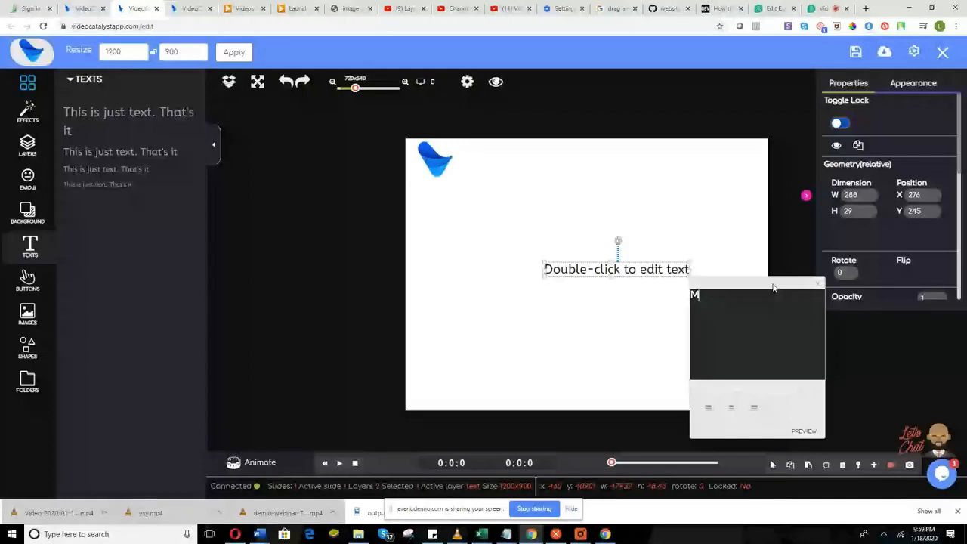
pyautogui.write('Meet AIWA')
pyautogui.press('Return')
pyautogui.write('Your D')
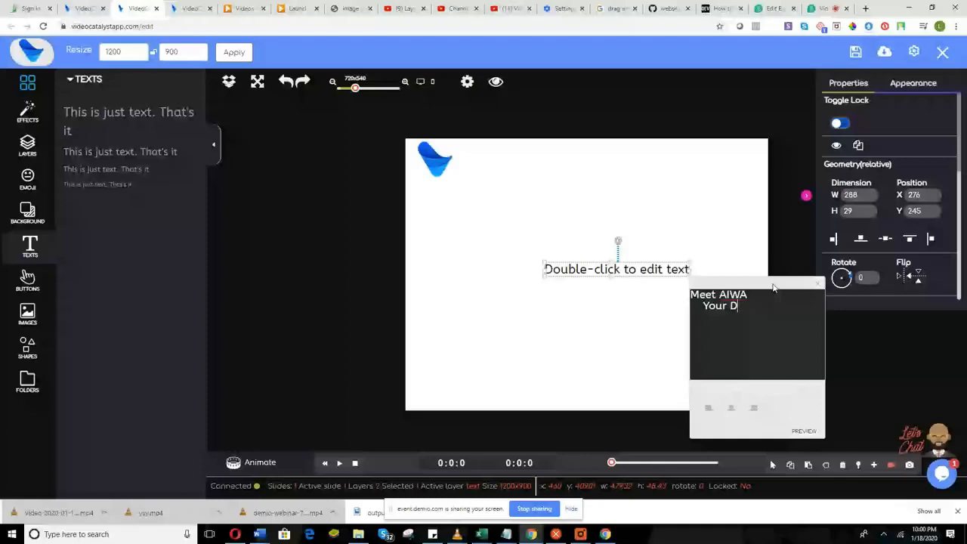
pyautogui.press('BackSpace')
pyautogui.write('AI Webi')
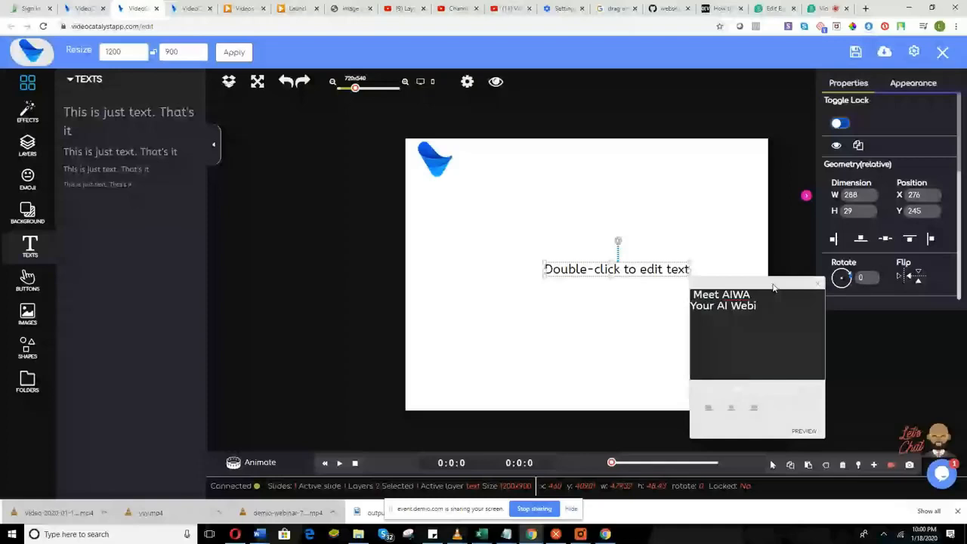
pyautogui.write('te')
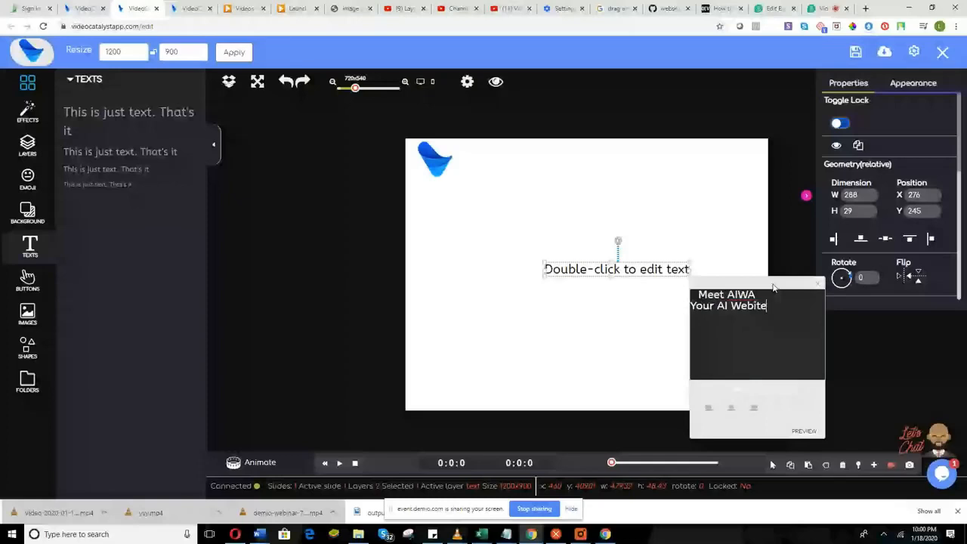
pyautogui.press('BackSpace')
pyautogui.press('BackSpace')
pyautogui.press('BackSpace')
pyautogui.write('site')
pyautogui.press('Return')
pyautogui.write('Assistant')
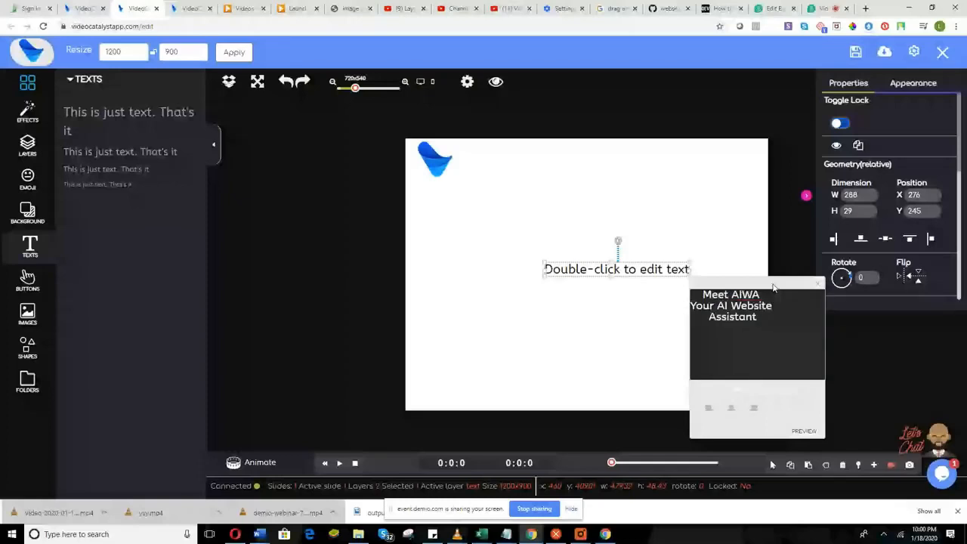
# Enlarge the heading to about 632x358 below the logo and left-align it.
pyautogui.moveTo(574, 278); pyautogui.dragTo(535, 279)
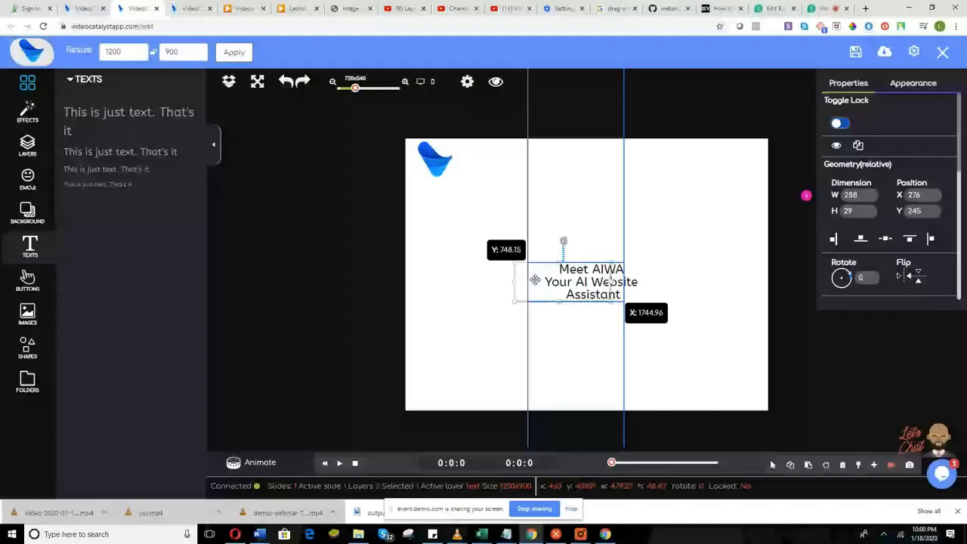
pyautogui.moveTo(515, 262); pyautogui.dragTo(410, 224)
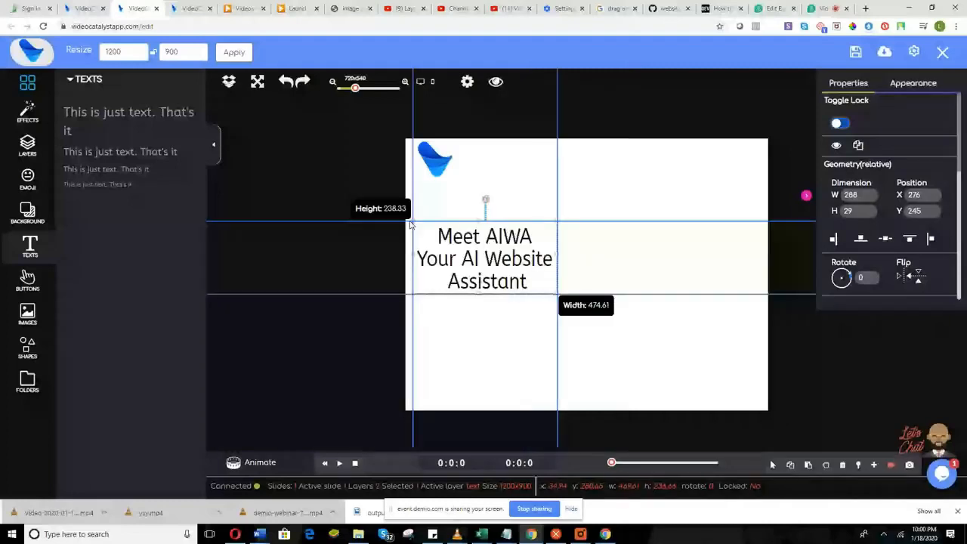
pyautogui.moveTo(410, 224); pyautogui.dragTo(405, 218)
pyautogui.moveTo(559, 296); pyautogui.dragTo(590, 317)
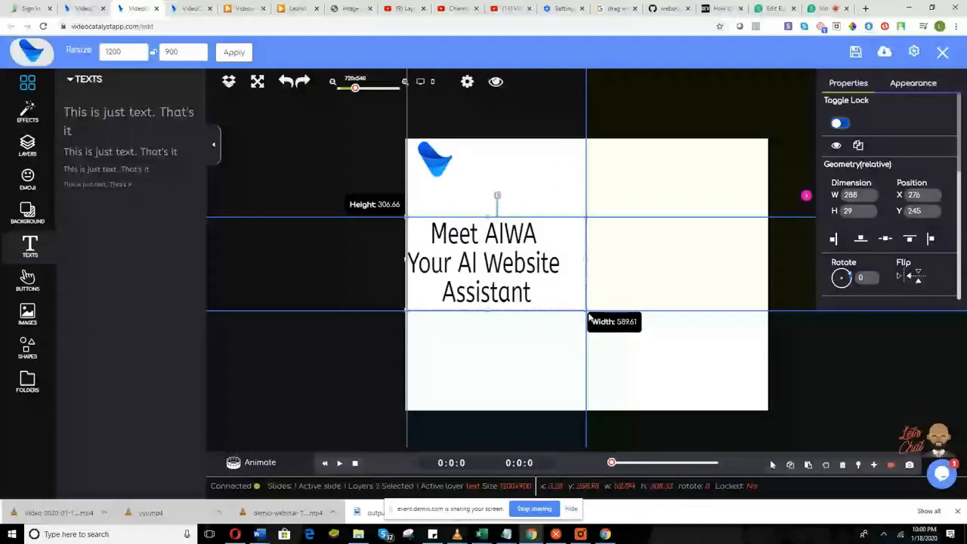
pyautogui.moveTo(589, 317); pyautogui.dragTo(598, 325)
pyautogui.moveTo(574, 254); pyautogui.dragTo(566, 249)
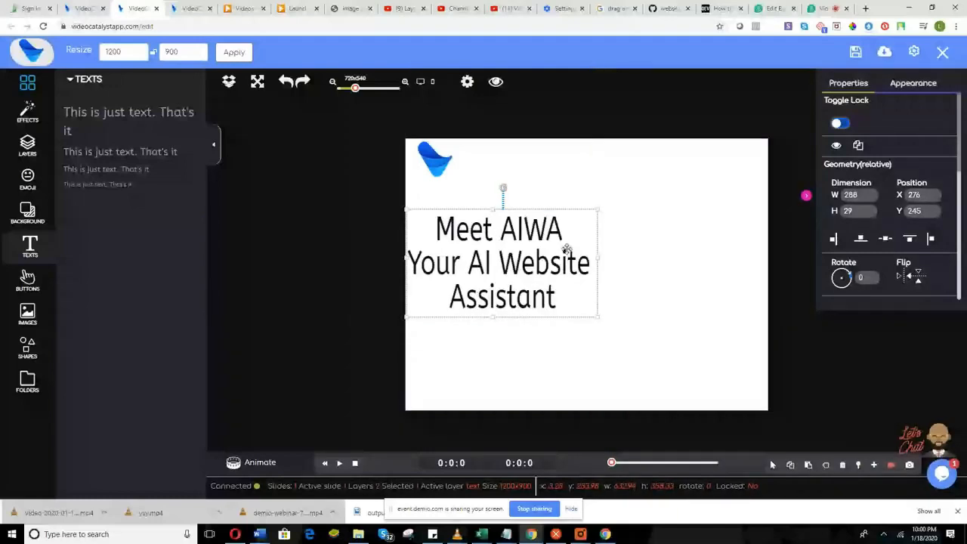
pyautogui.doubleClick(566, 249)
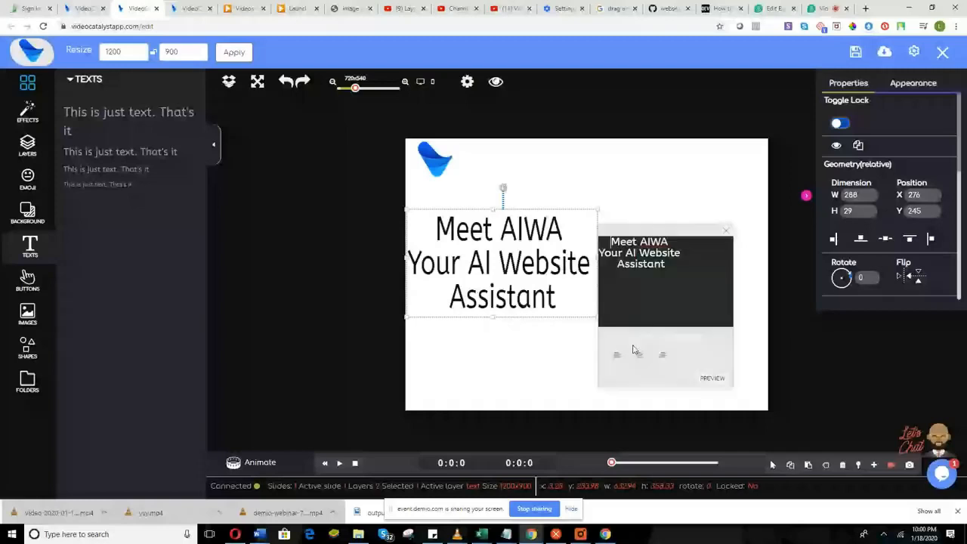
pyautogui.click(616, 354)
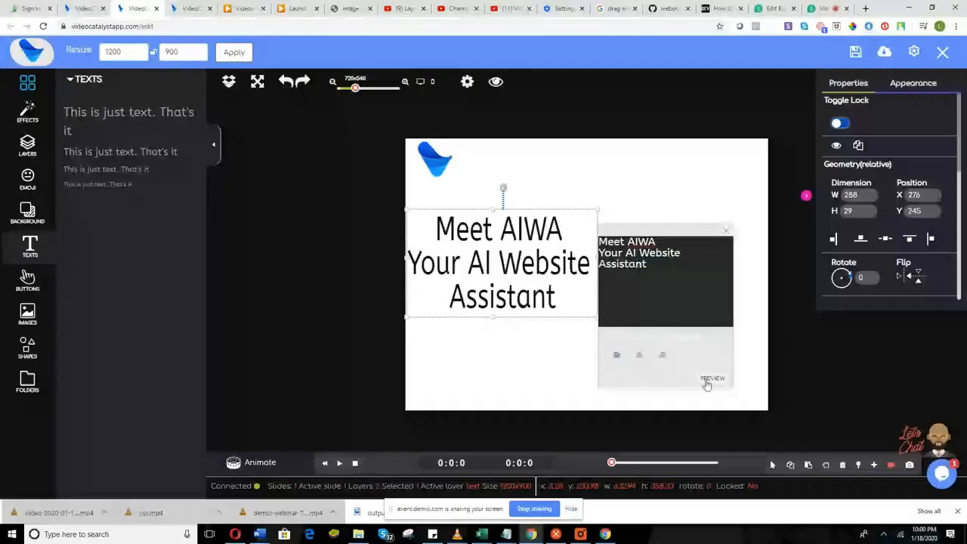
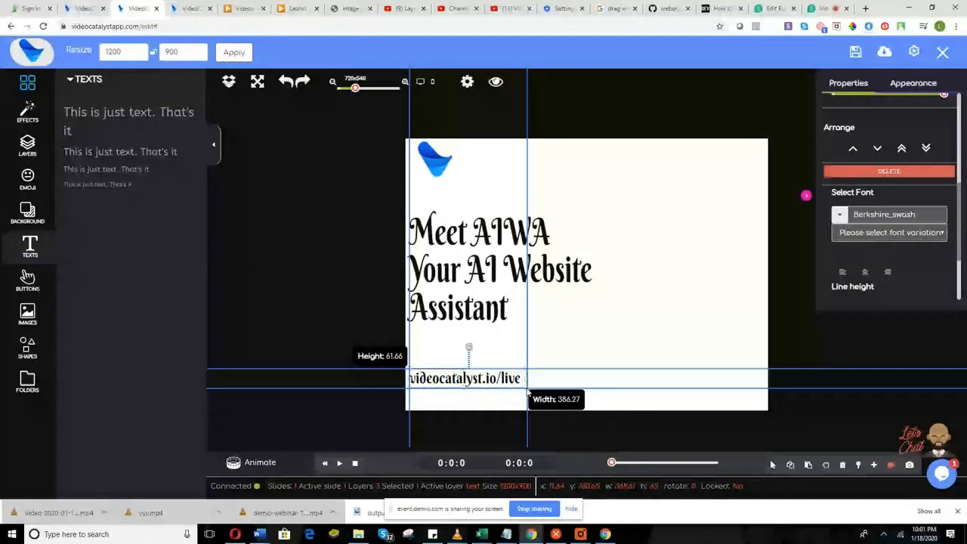
# Resize the videocatalyst.io/live text box and select the 'Meet AIWA' headline.
pyautogui.moveTo(528, 392); pyautogui.dragTo(526, 390)
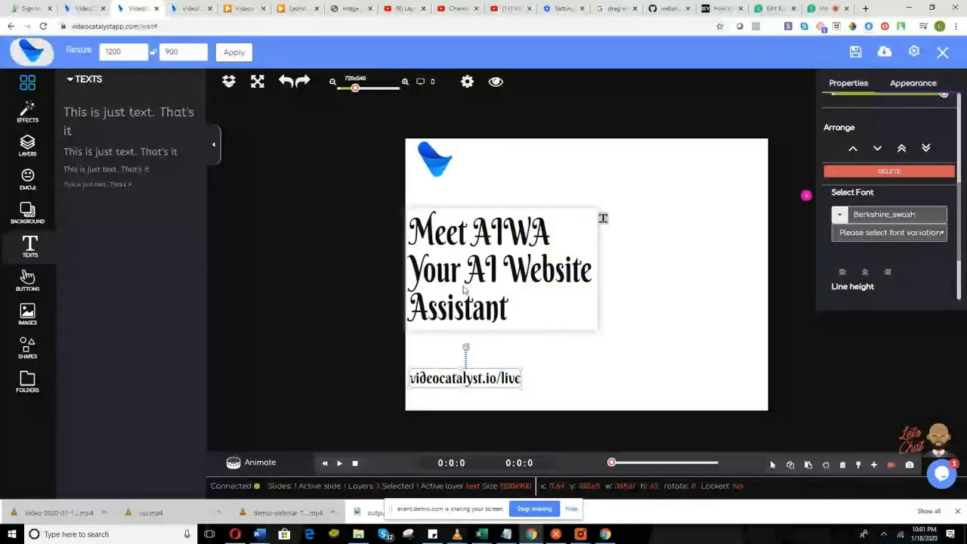
pyautogui.click(465, 289)
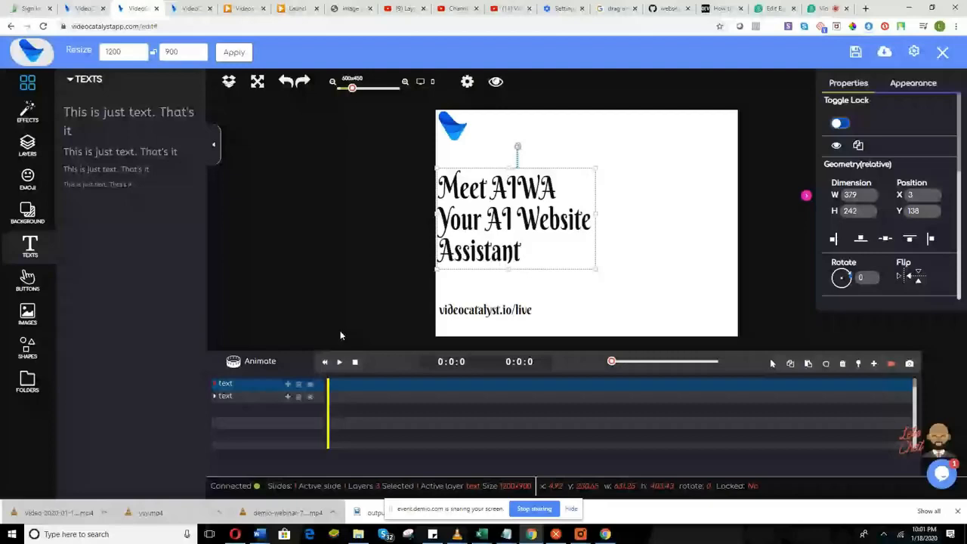
# Apply the Typewriter animation to the headline and preview it.
pyautogui.click(259, 361)
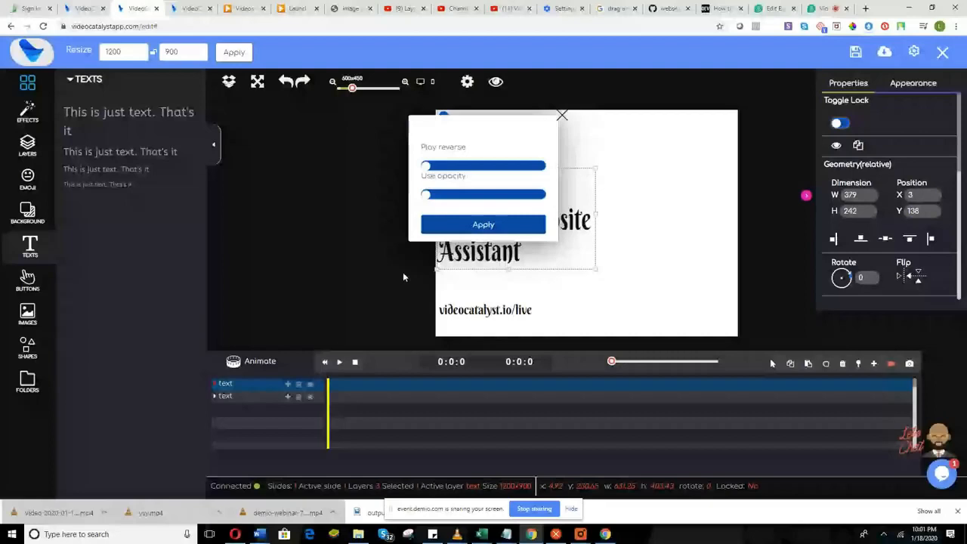
pyautogui.click(438, 232)
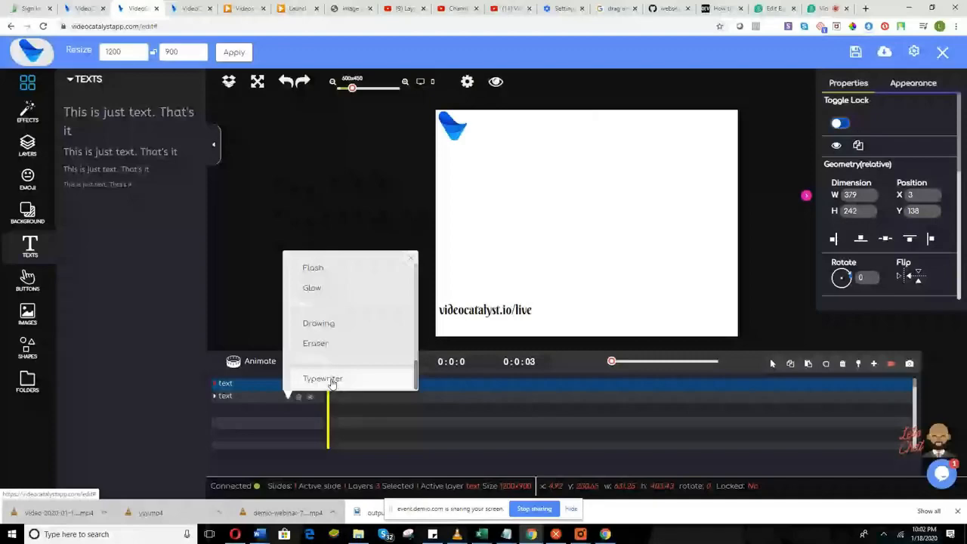
pyautogui.click(331, 380)
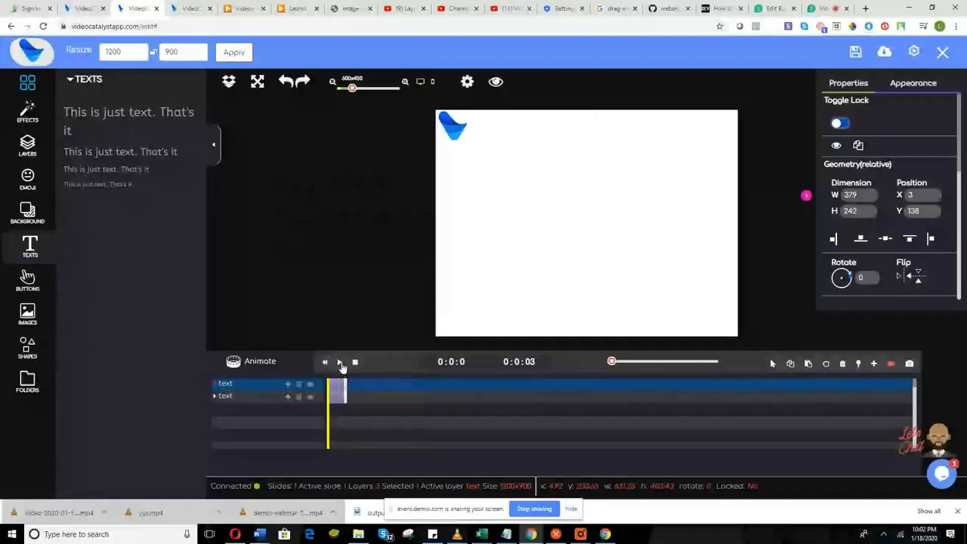
pyautogui.click(340, 363)
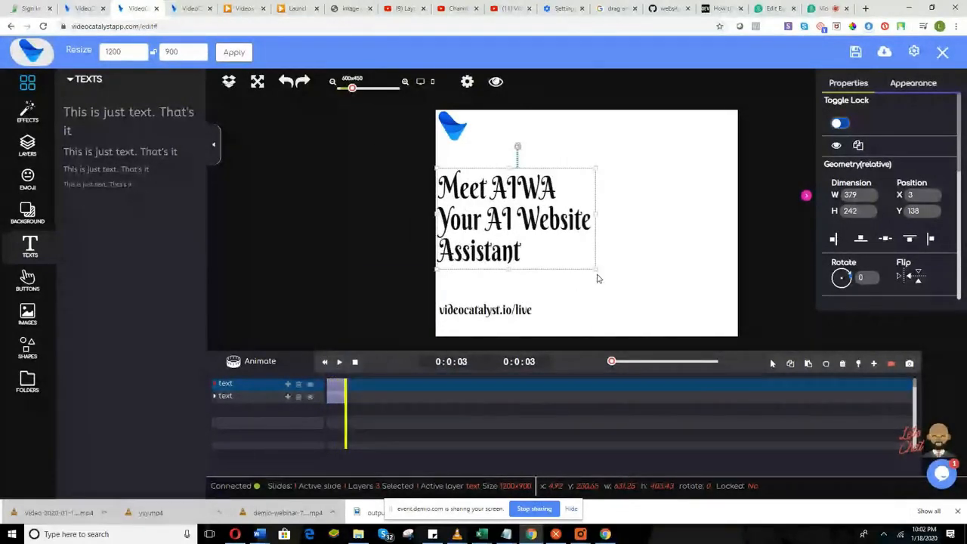
# Slightly enlarge the headline, nudge it right, and save the banner project.
pyautogui.moveTo(595, 269); pyautogui.dragTo(600, 274)
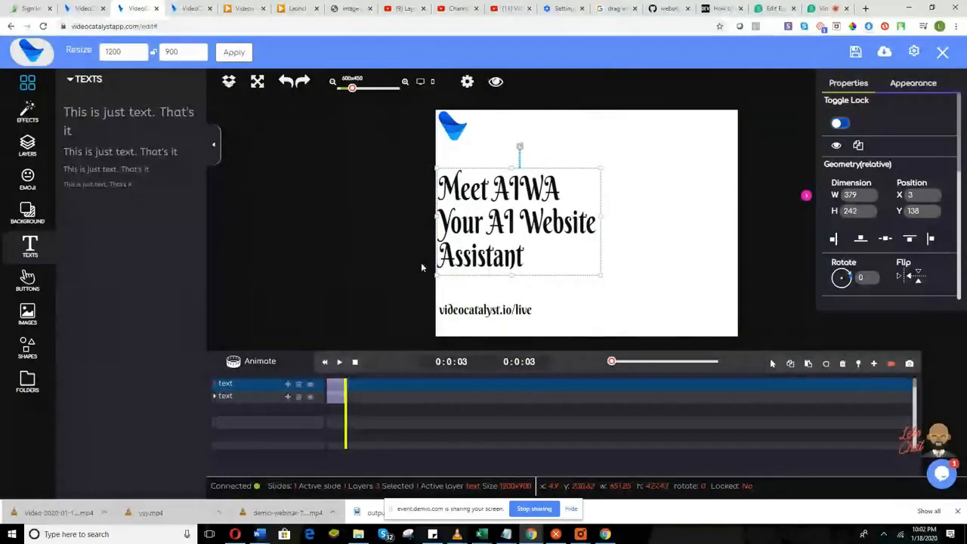
pyautogui.moveTo(462, 254); pyautogui.dragTo(466, 252)
pyautogui.click(773, 117)
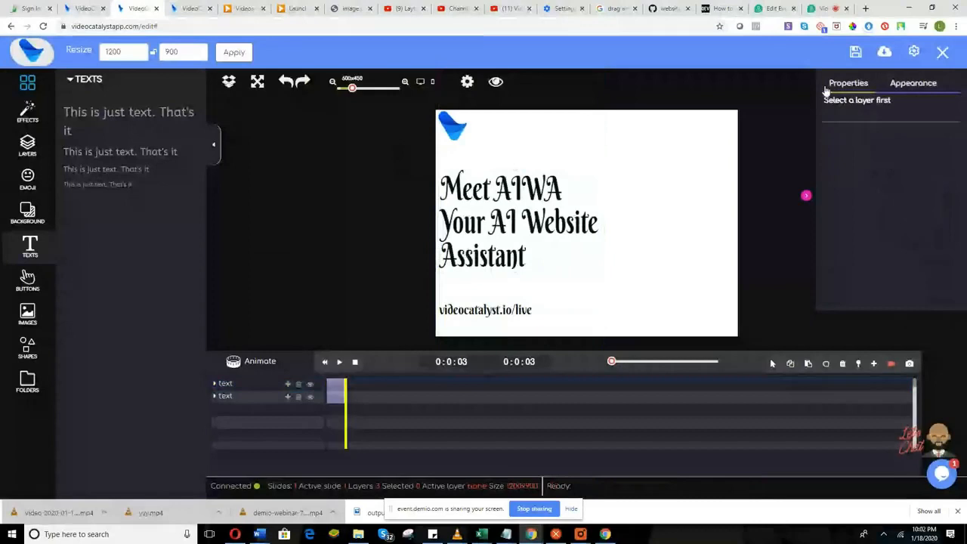
pyautogui.click(856, 53)
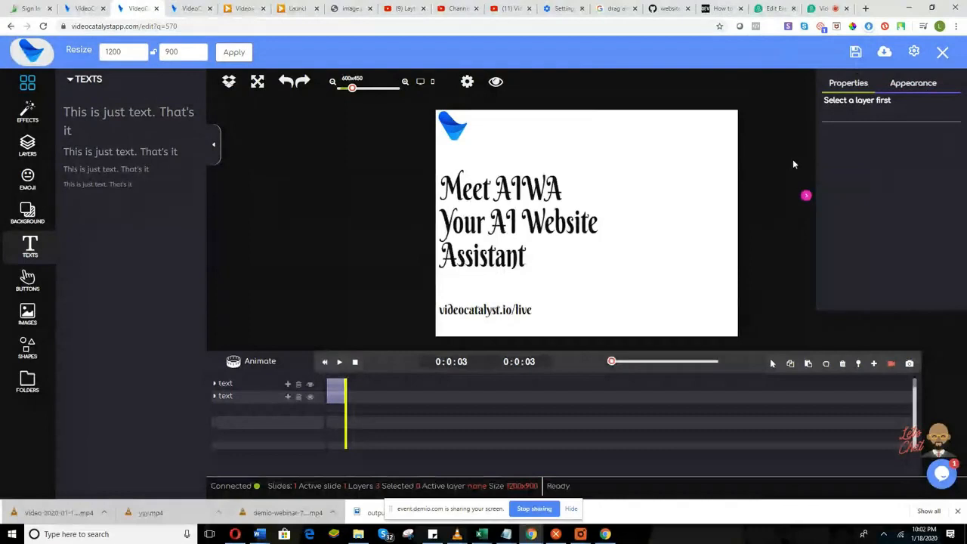
pyautogui.click(855, 51)
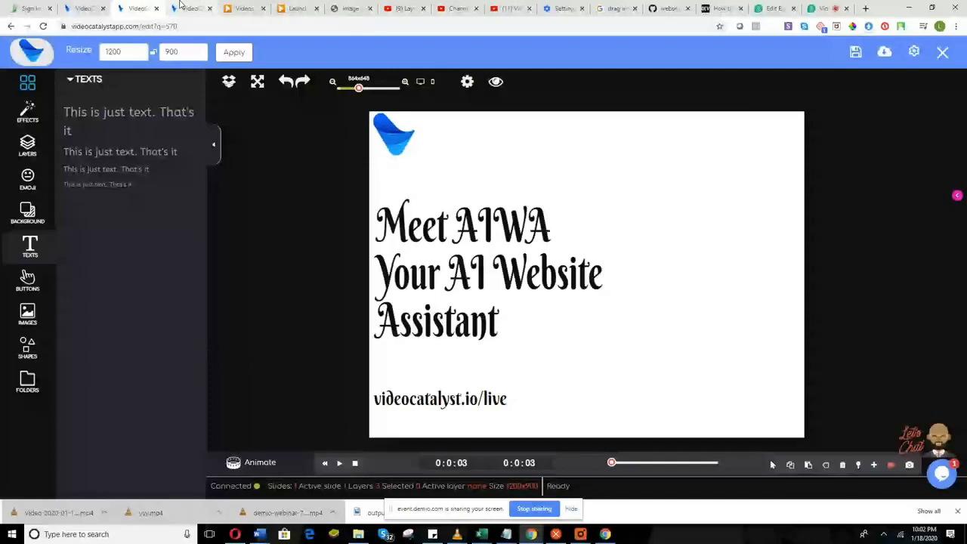
pyautogui.click(181, 7)
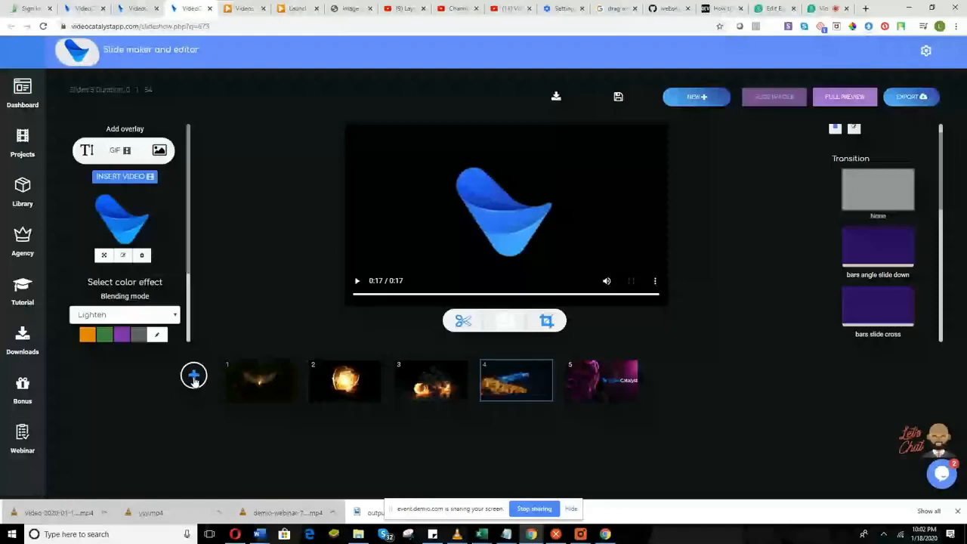
# Add the 815x668 videocatalyst.io/live banner project as a sixth slide.
pyautogui.click(193, 376)
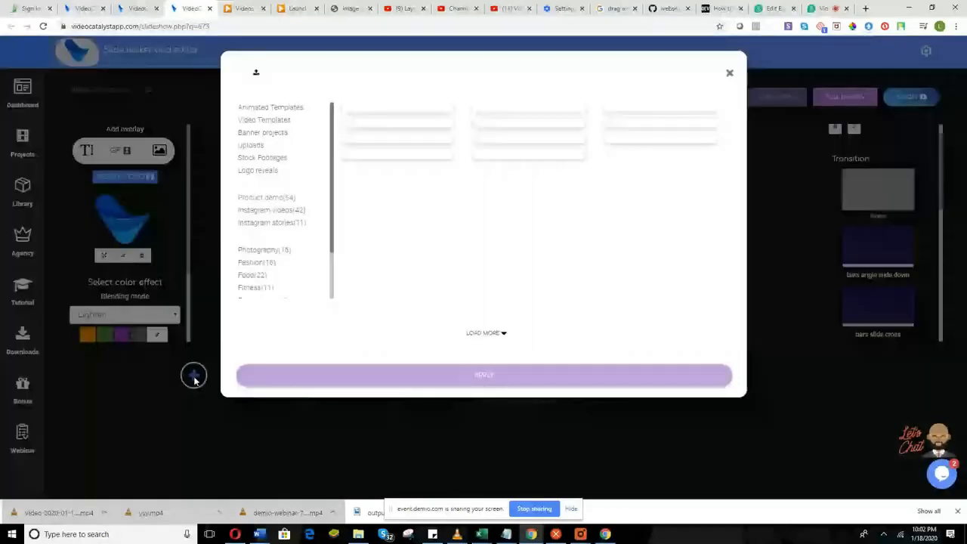
pyautogui.click(279, 135)
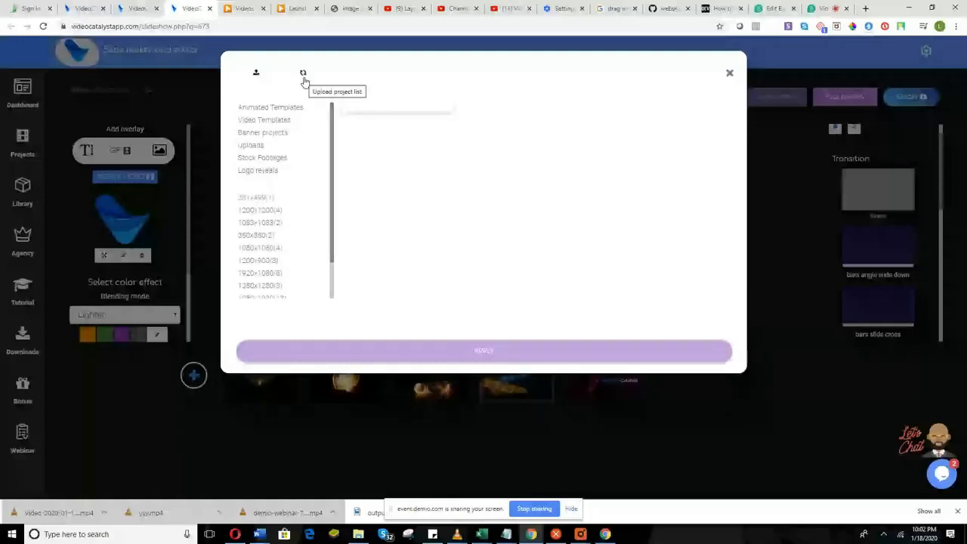
pyautogui.scroll(-1, 294, 214)
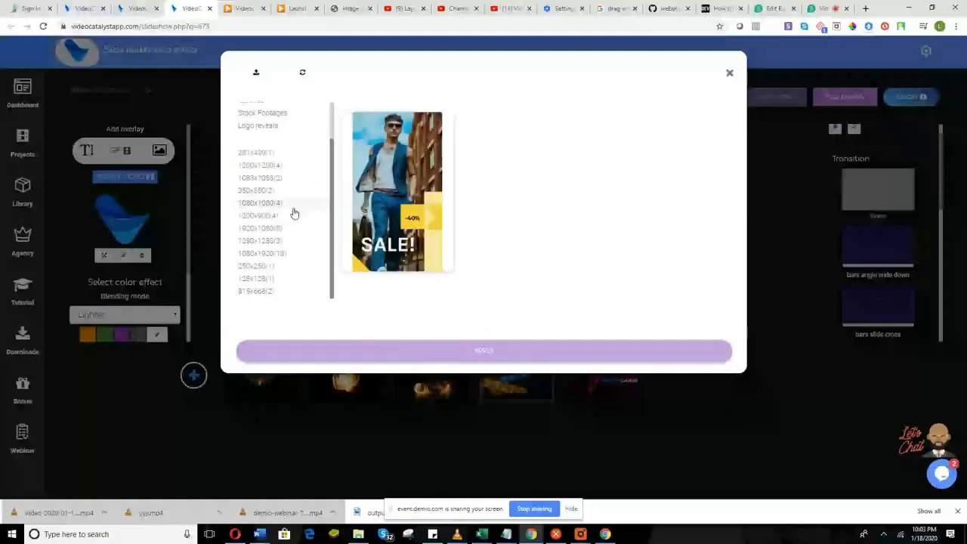
pyautogui.click(274, 298)
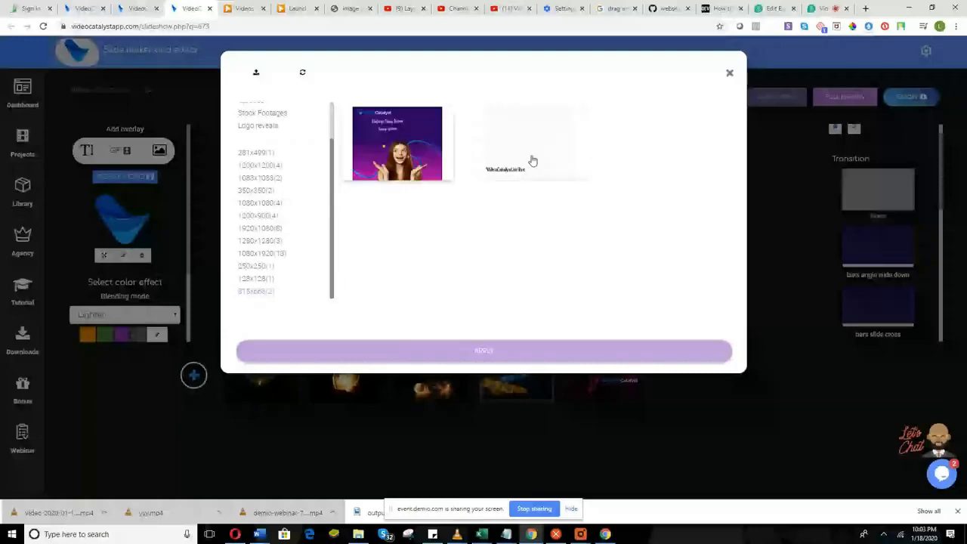
pyautogui.click(521, 160)
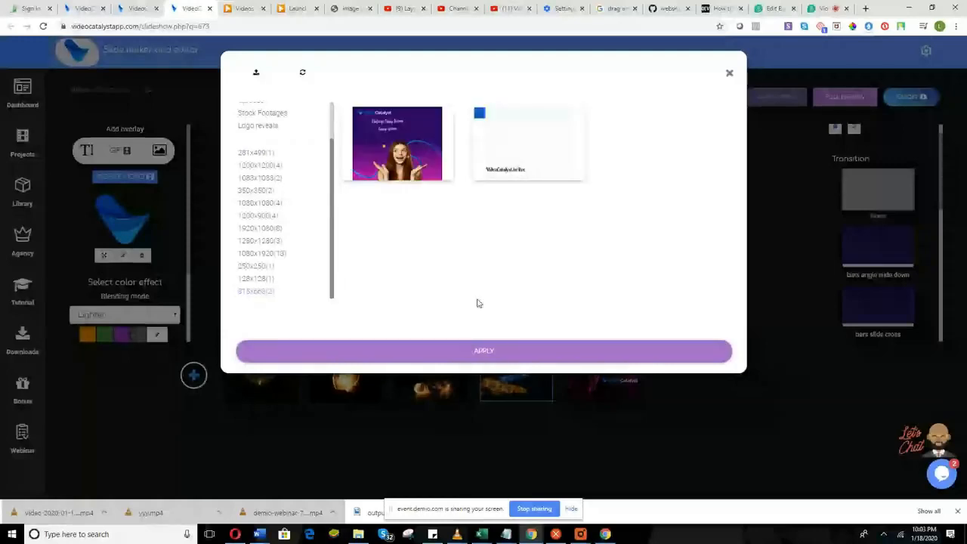
pyautogui.click(479, 351)
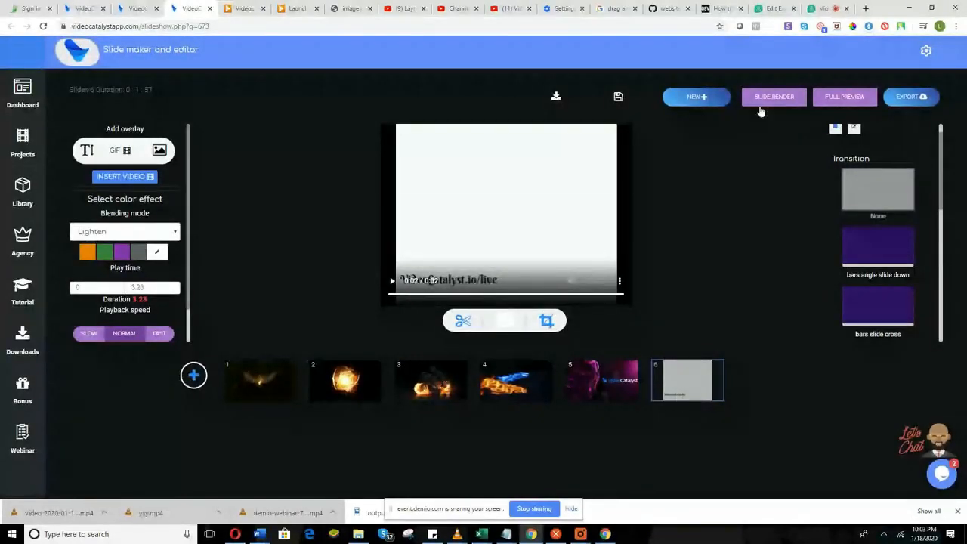
# Insert the woman-in-suit green-screen stock clip as the last slide's video overlay.
pyautogui.click(138, 175)
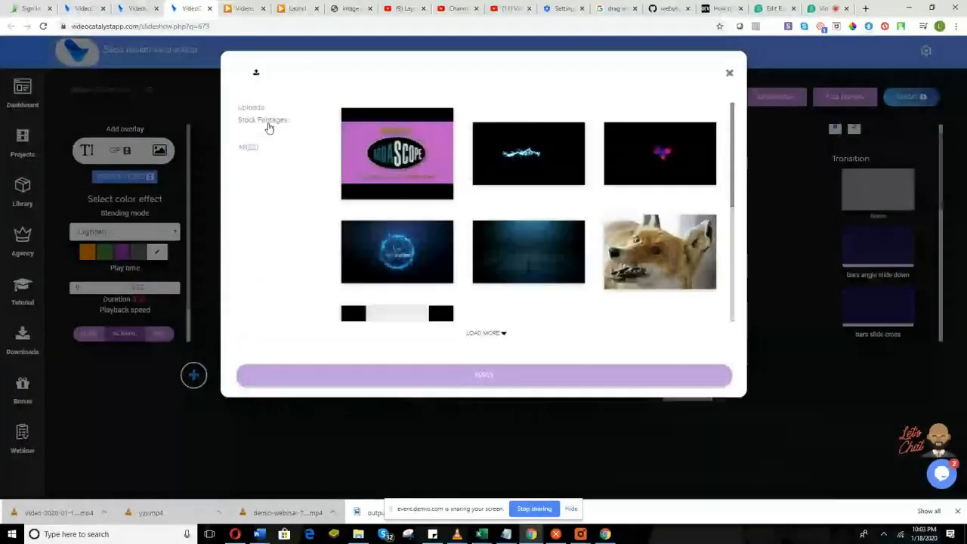
pyautogui.click(269, 121)
pyautogui.scroll(-3, 275, 198)
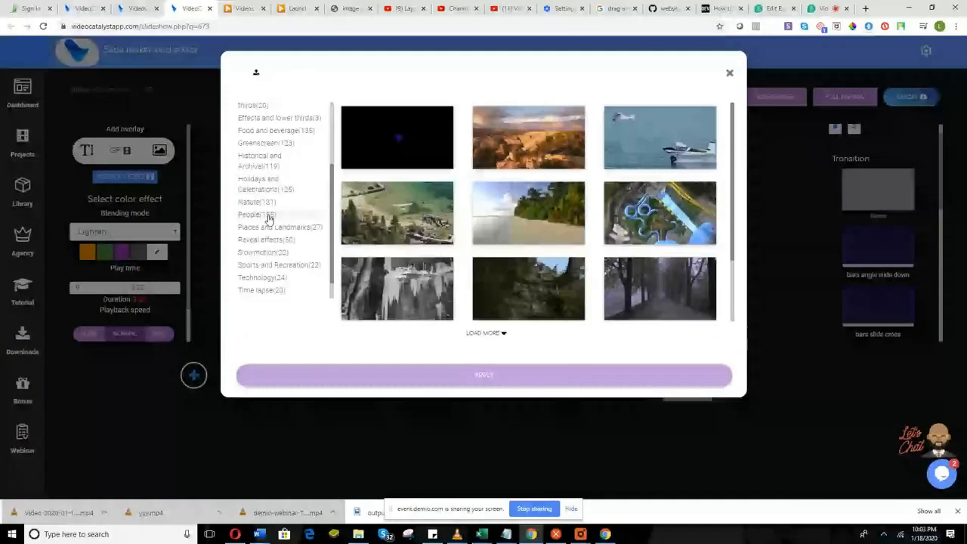
pyautogui.click(269, 217)
pyautogui.scroll(-2, 540, 240)
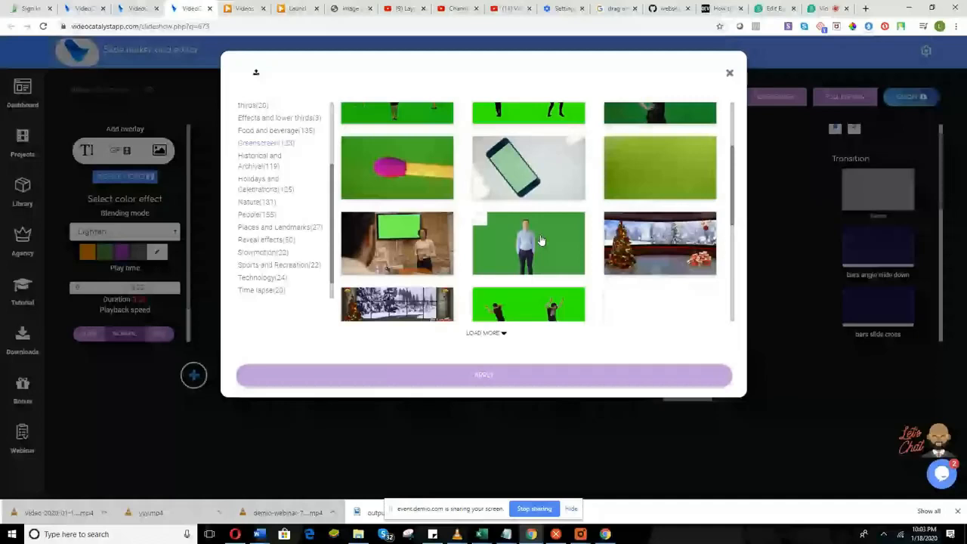
pyautogui.scroll(-5, 538, 249)
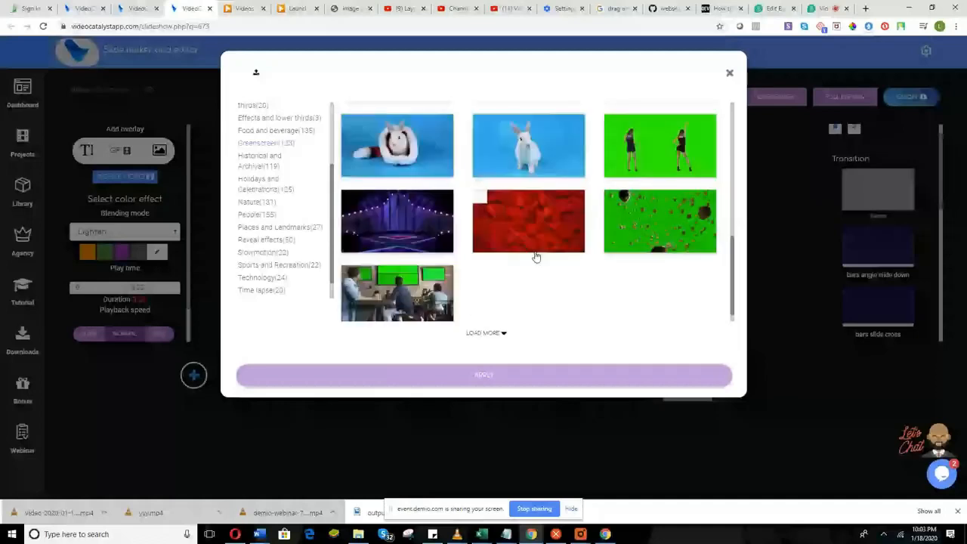
pyautogui.scroll(-2, 535, 256)
pyautogui.scroll(-2, 535, 259)
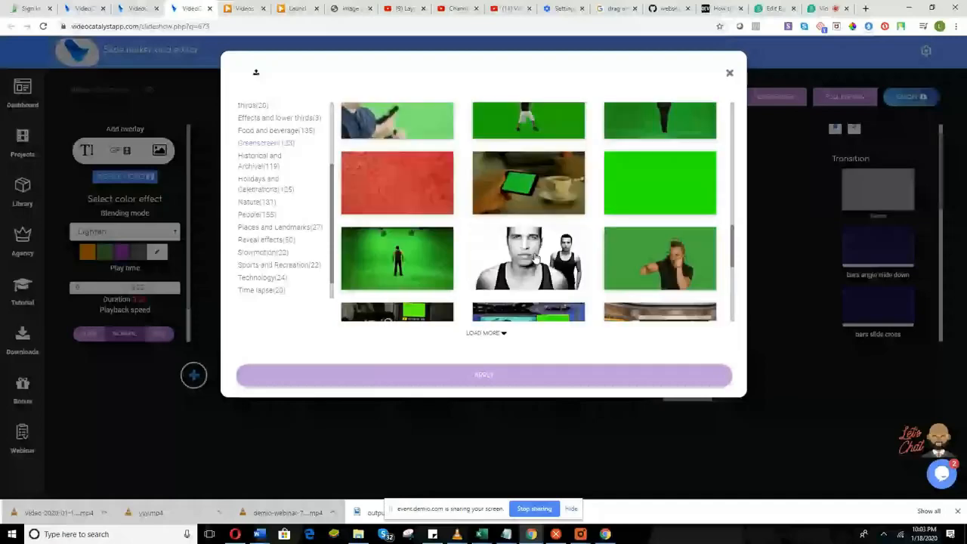
pyautogui.scroll(-3, 535, 259)
pyautogui.scroll(-2, 534, 259)
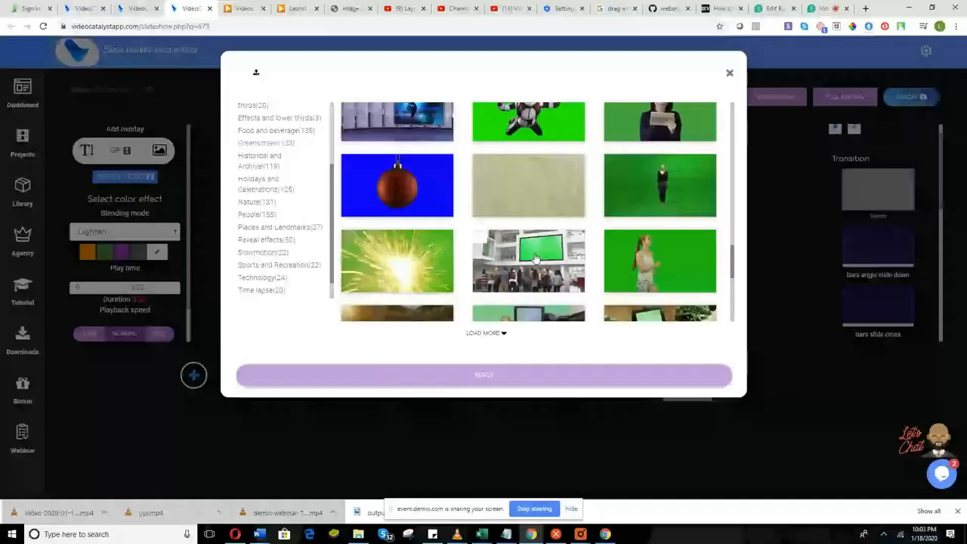
pyautogui.scroll(-3, 534, 259)
pyautogui.scroll(-3, 535, 259)
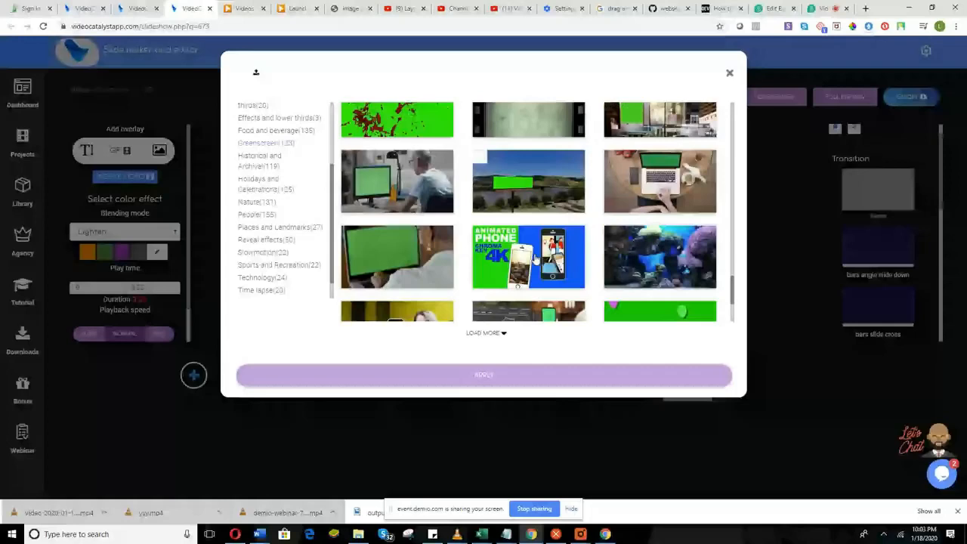
pyautogui.scroll(-3, 535, 259)
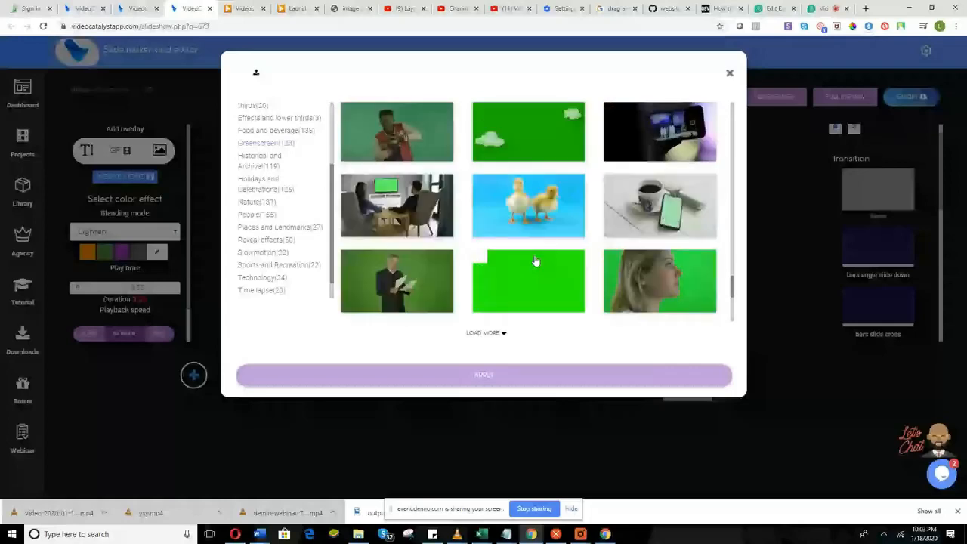
pyautogui.scroll(-2, 535, 261)
pyautogui.scroll(-2, 534, 260)
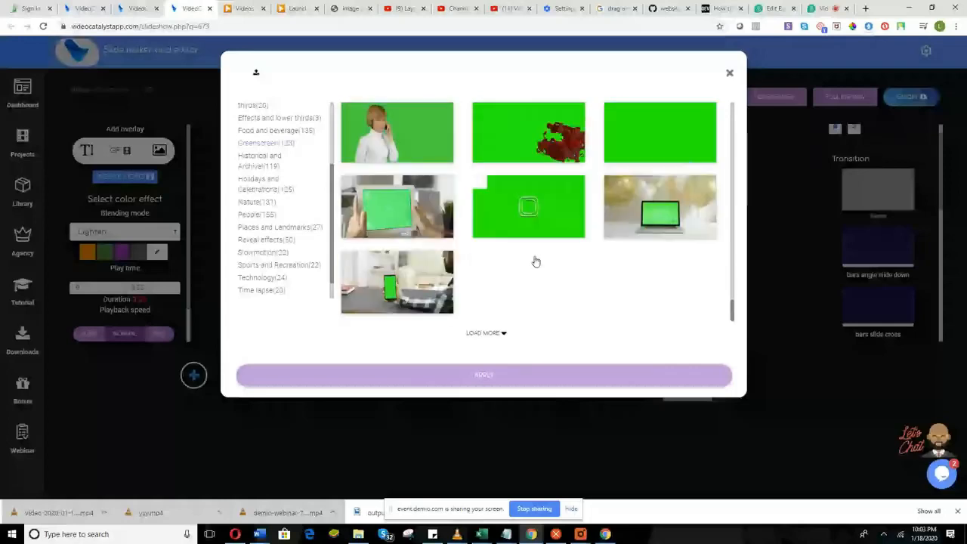
pyautogui.scroll(-3, 535, 261)
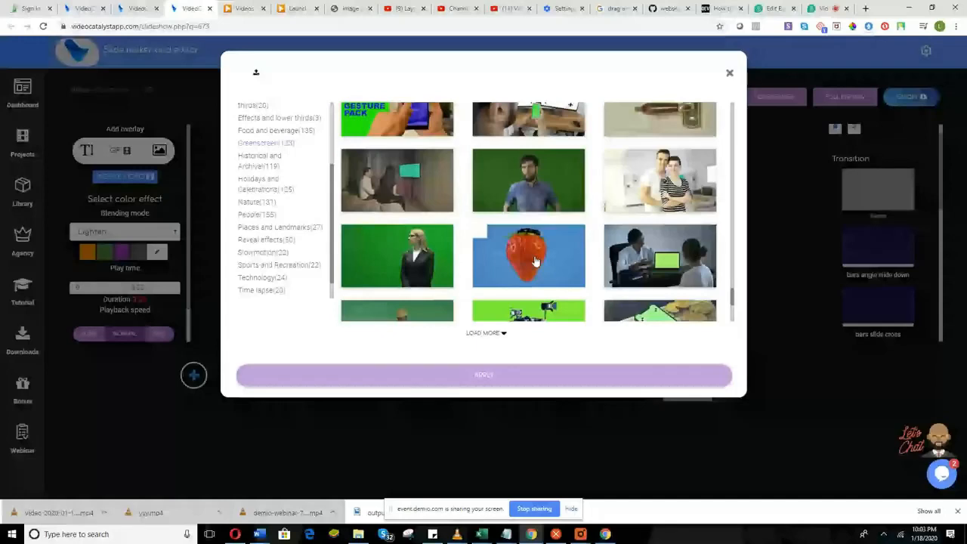
pyautogui.scroll(-1, 535, 261)
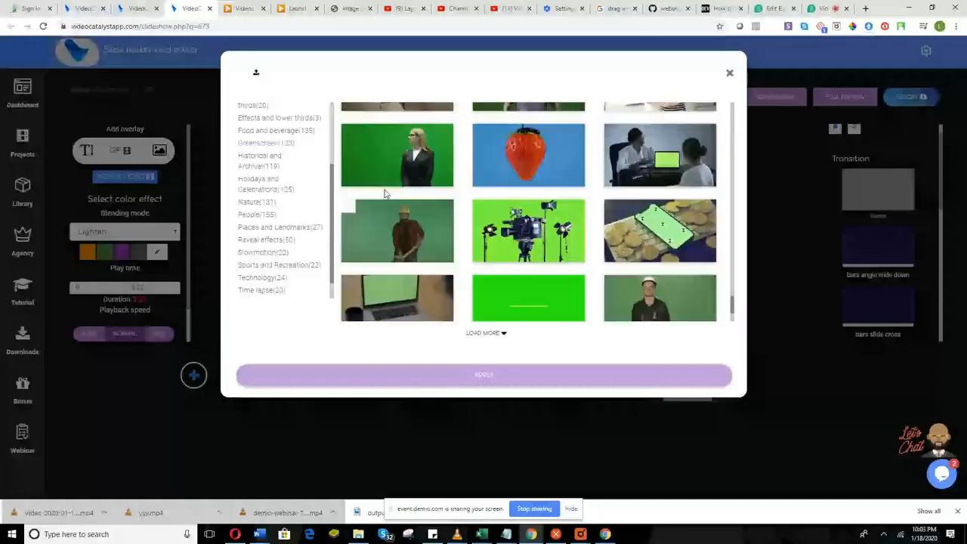
pyautogui.click(418, 154)
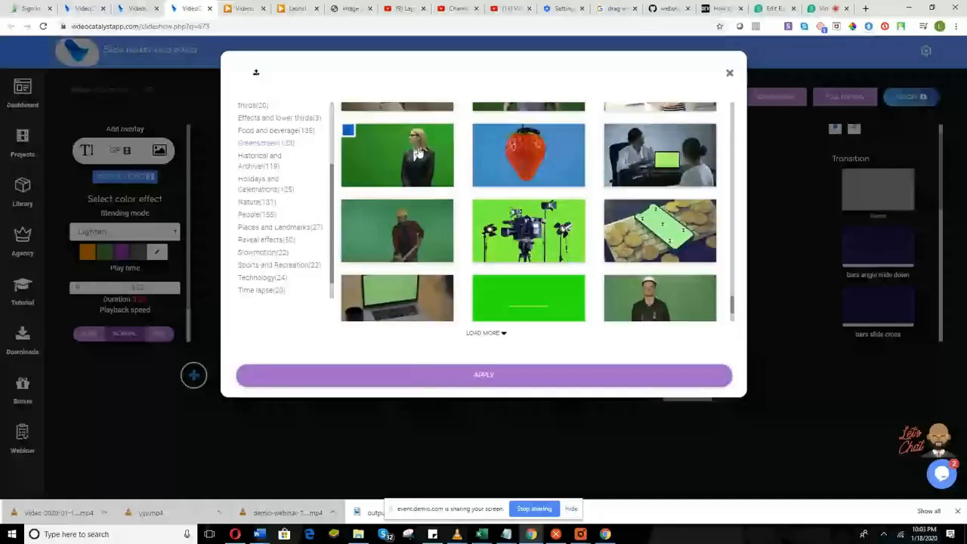
pyautogui.click(520, 377)
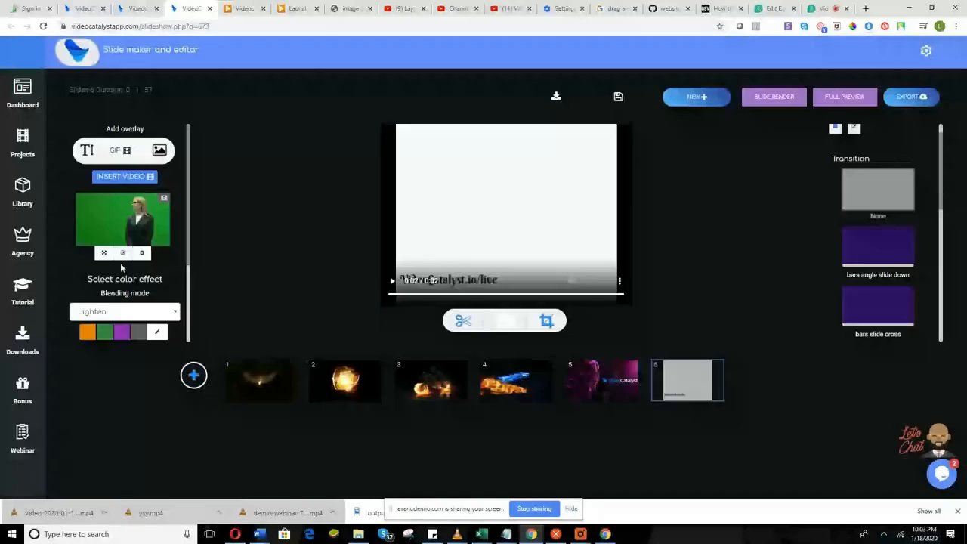
# Key out the overlay's green background at intensity 0.1 and render the slide.
pyautogui.click(123, 254)
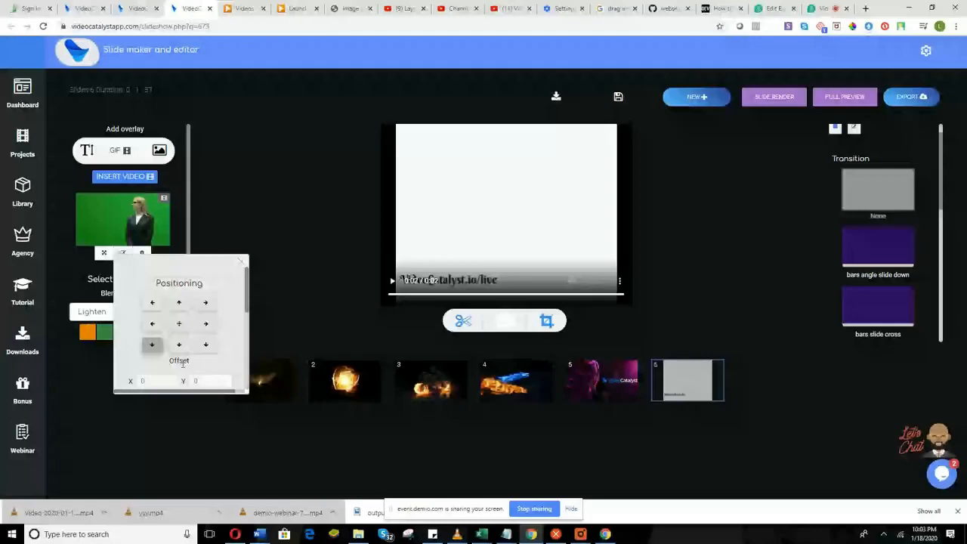
pyautogui.scroll(-1, 182, 362)
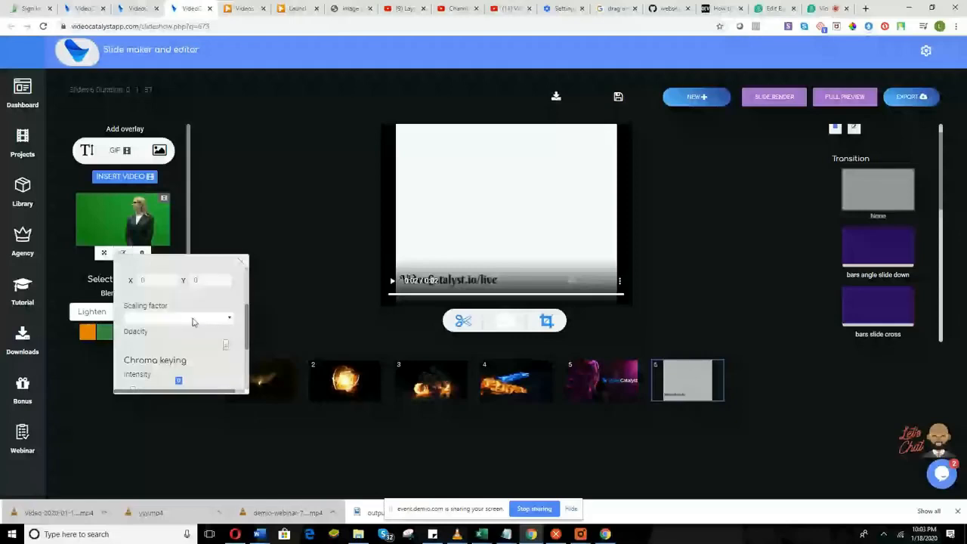
pyautogui.scroll(-1, 164, 336)
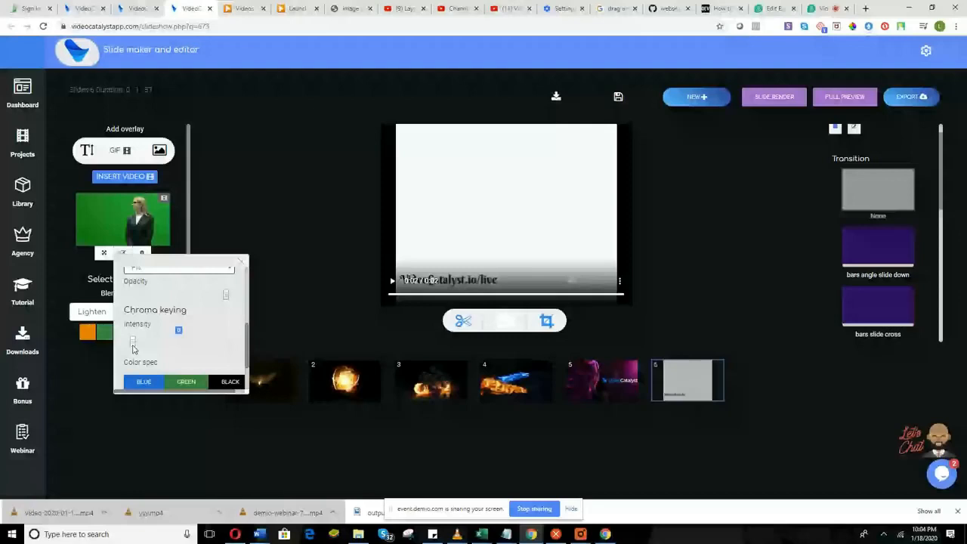
pyautogui.moveTo(133, 347); pyautogui.dragTo(141, 349)
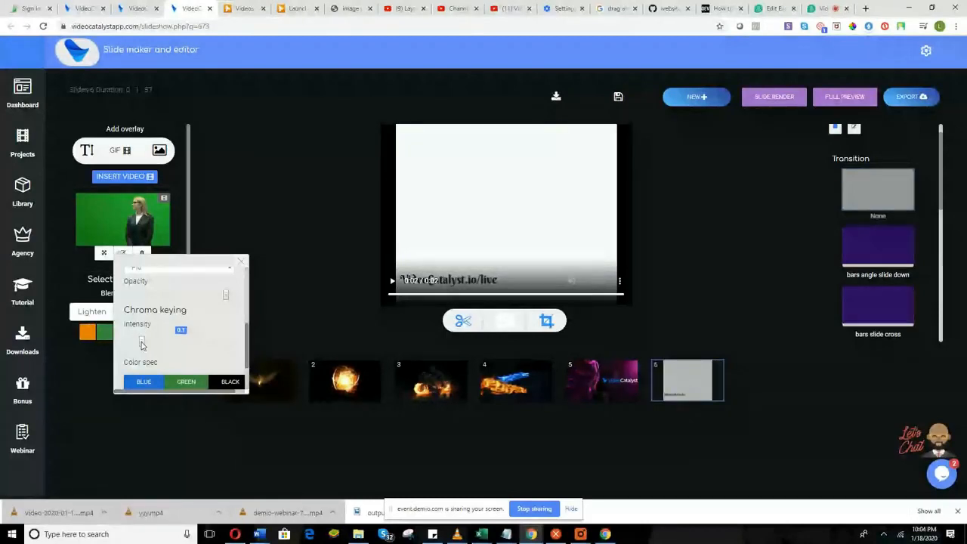
pyautogui.scroll(-1, 193, 336)
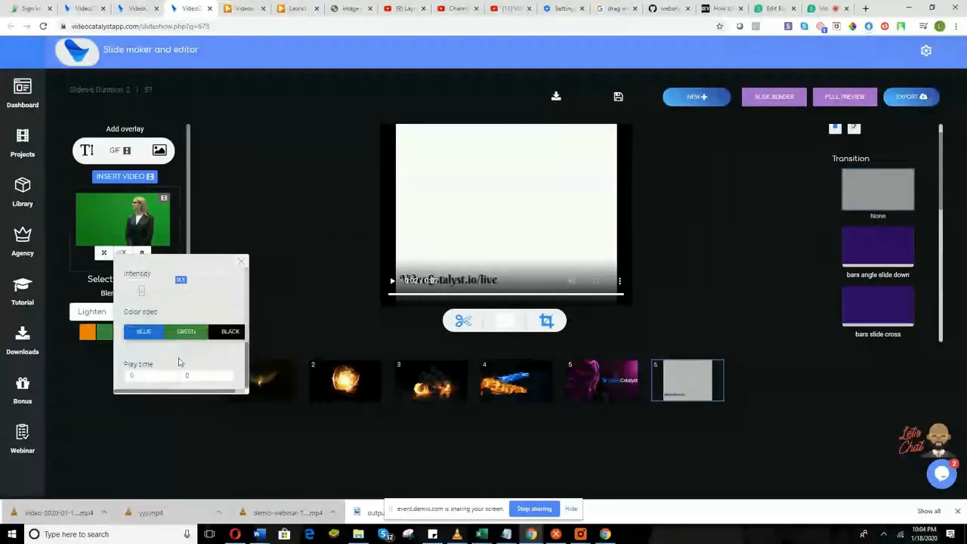
pyautogui.click(197, 339)
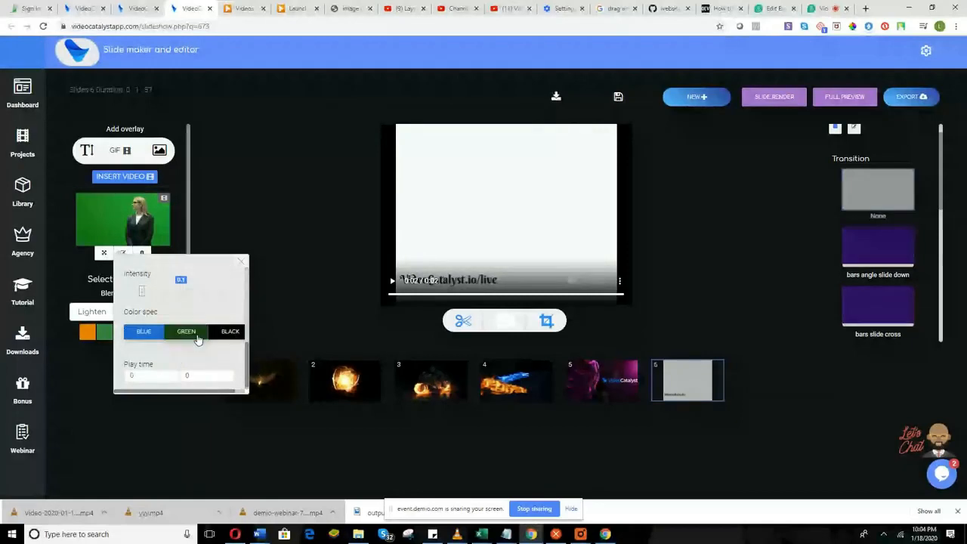
pyautogui.scroll(-1, 182, 349)
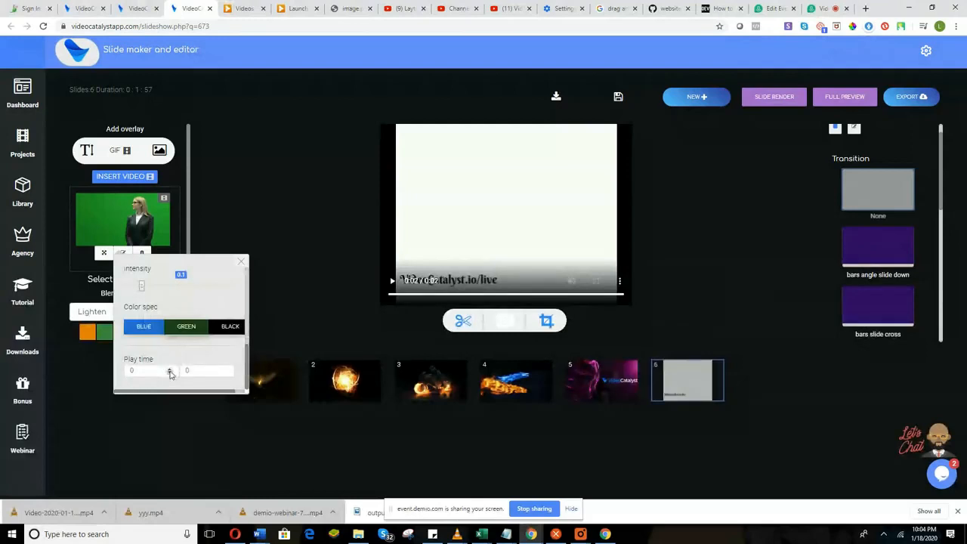
pyautogui.scroll(1, 195, 368)
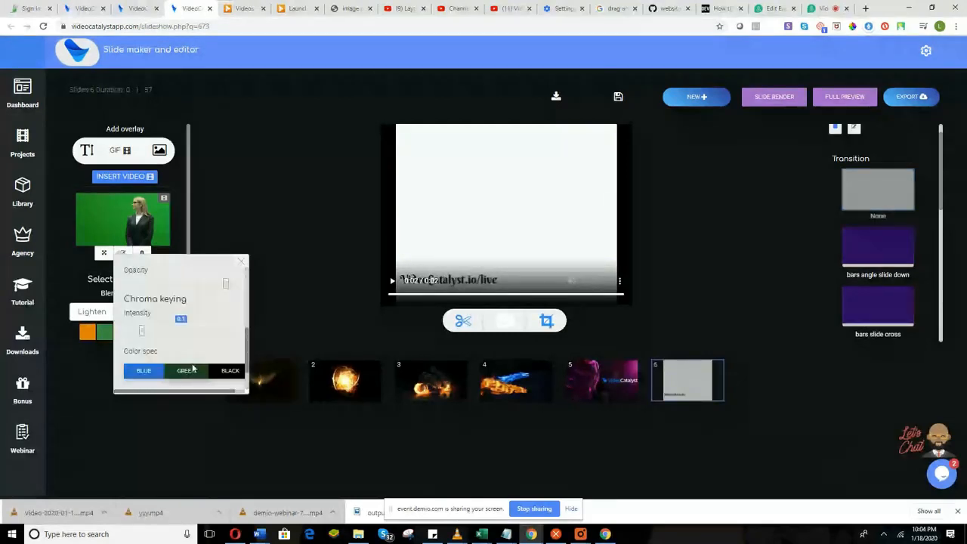
pyautogui.scroll(1, 194, 368)
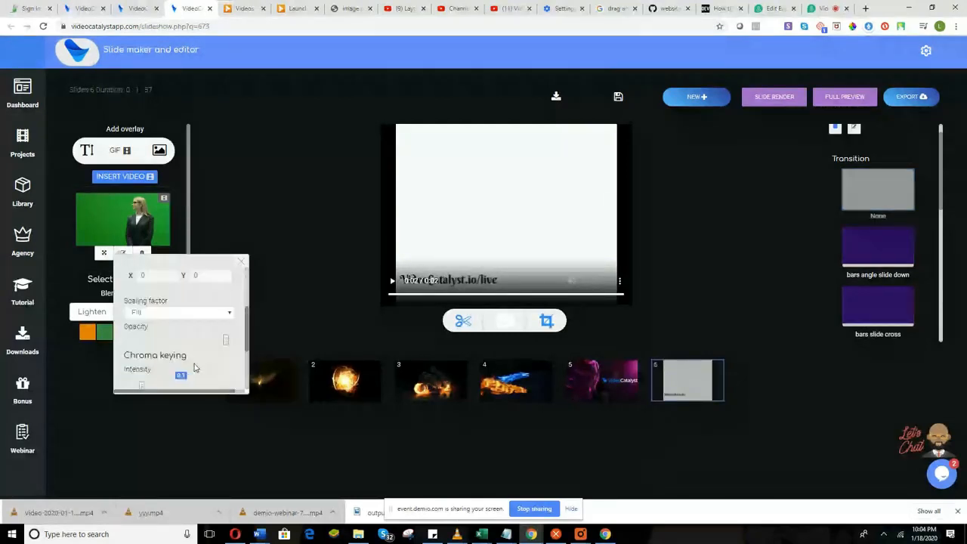
pyautogui.scroll(2, 212, 343)
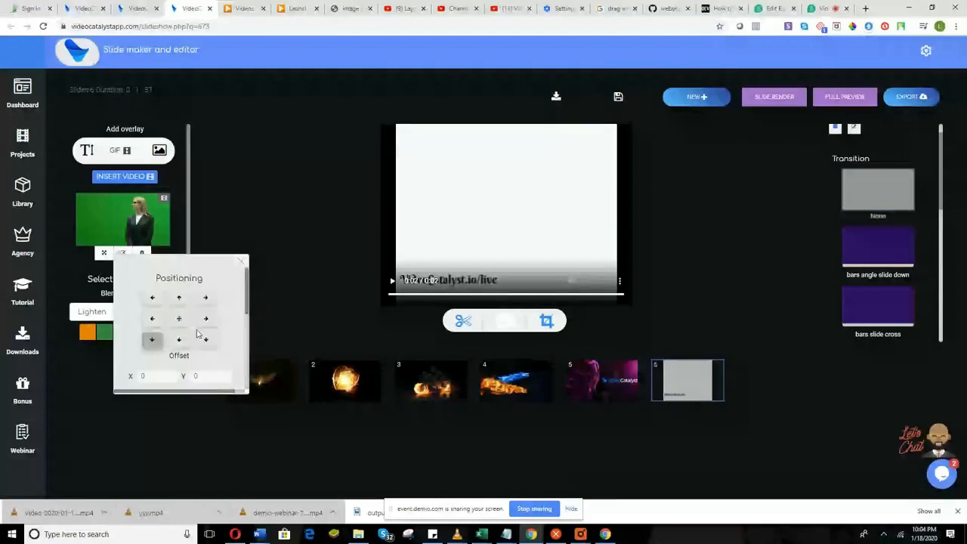
pyautogui.click(767, 98)
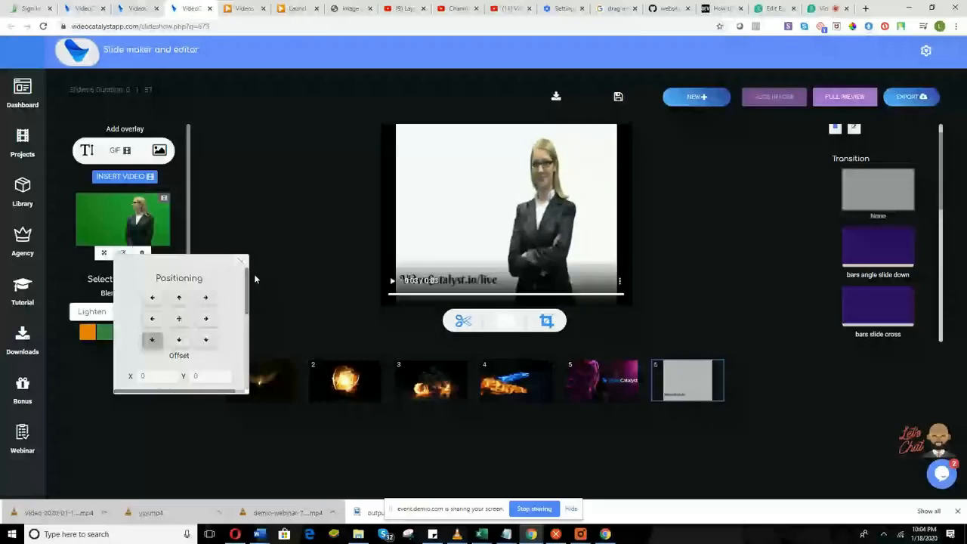
# Lower the chroma keying intensity slightly and re-render the slide.
pyautogui.scroll(-2, 189, 341)
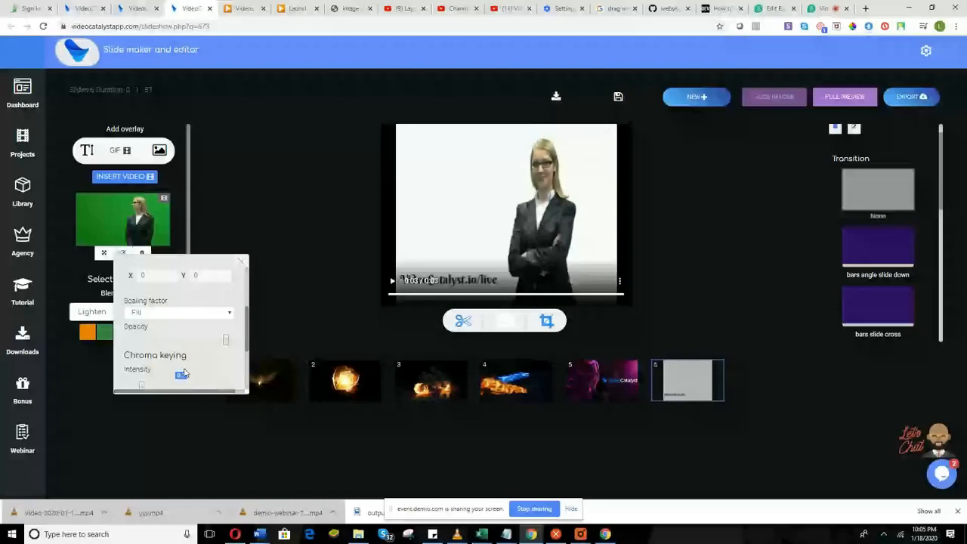
pyautogui.scroll(-2, 184, 373)
pyautogui.scroll(2, 183, 362)
pyautogui.scroll(-2, 147, 284)
pyautogui.moveTo(147, 284); pyautogui.dragTo(115, 294)
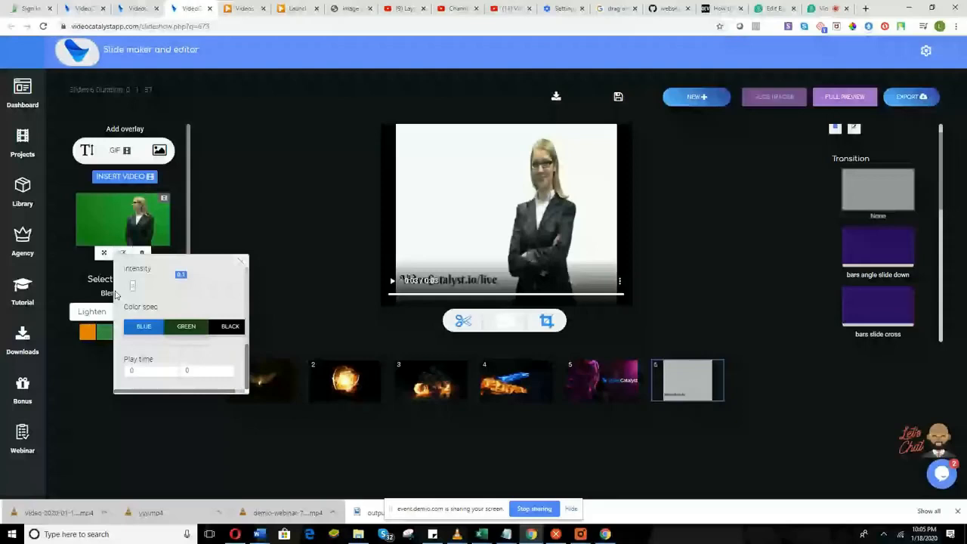
pyautogui.scroll(1, 164, 309)
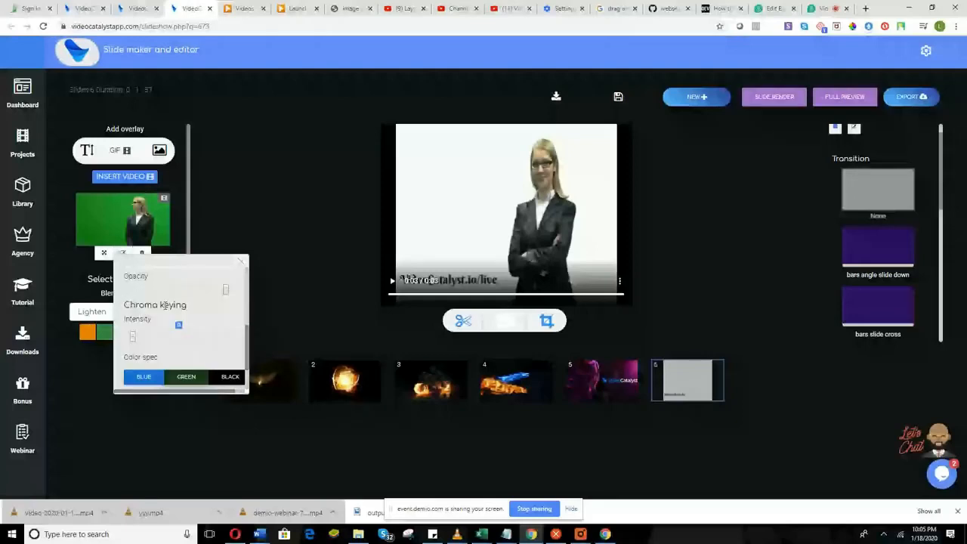
pyautogui.click(775, 99)
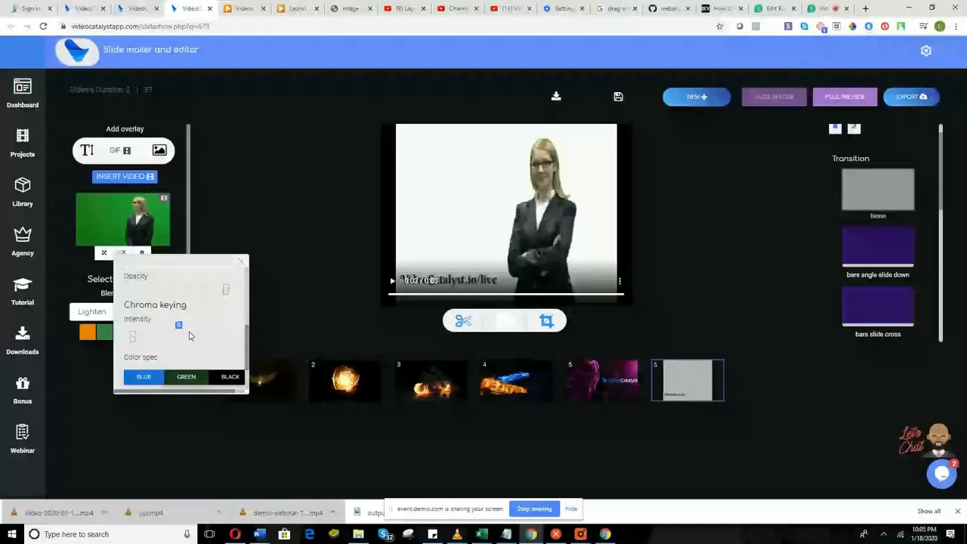
# Reduce the overlay's opacity in two passes, rendering the slide after each.
pyautogui.moveTo(225, 289); pyautogui.dragTo(170, 293)
pyautogui.click(779, 96)
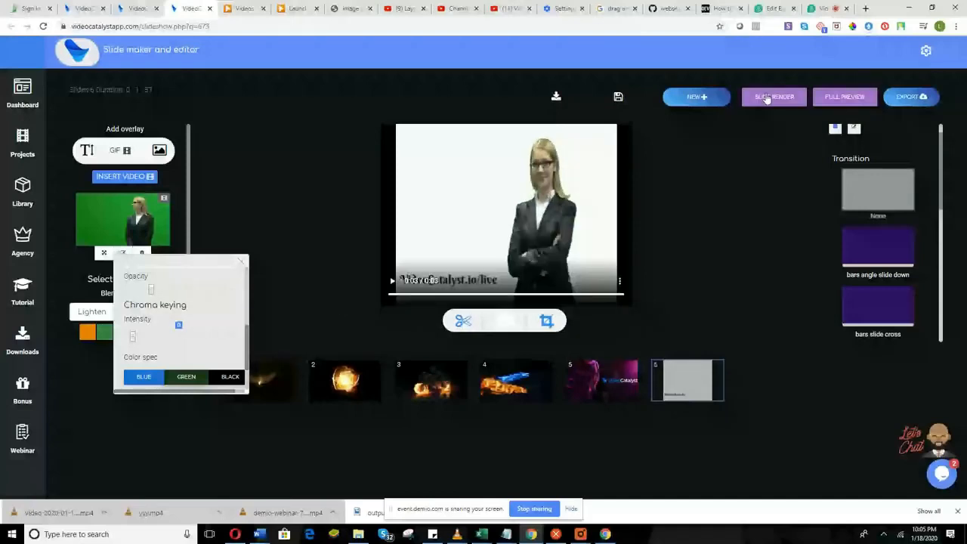
pyautogui.click(766, 98)
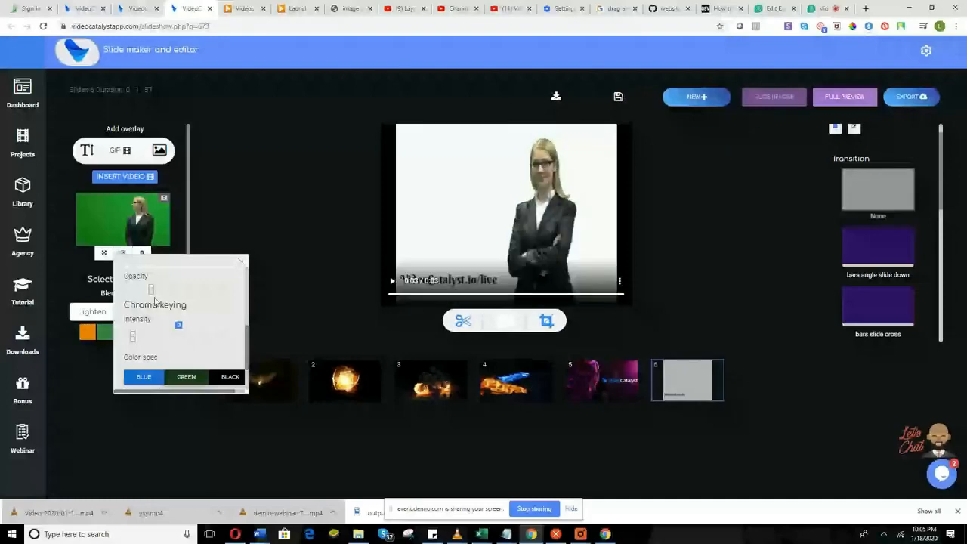
pyautogui.moveTo(155, 300); pyautogui.dragTo(136, 300)
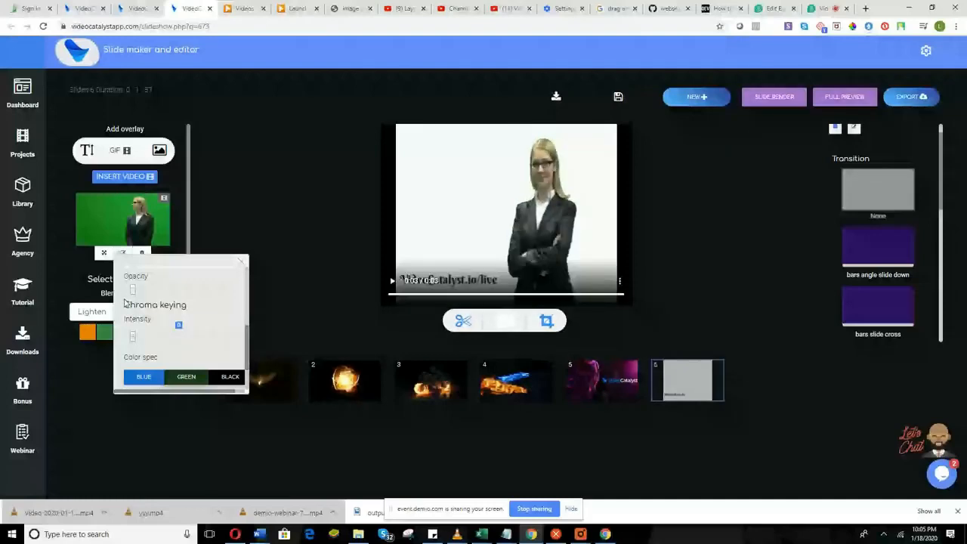
pyautogui.click(693, 98)
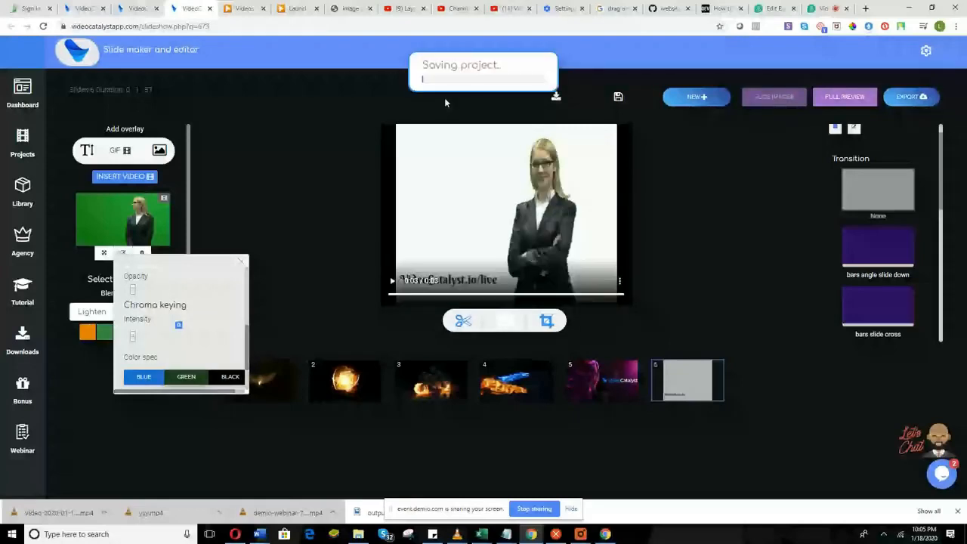
pyautogui.hotkey('ctrl', 'shift', 'Tab')
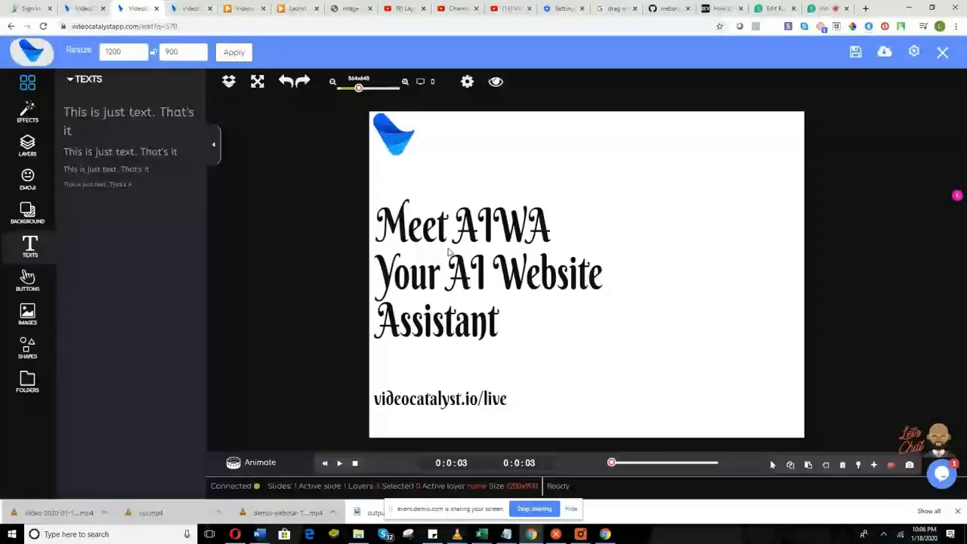
# Give the Meet AIWA headline a Typewriter animation, disable the second layer's, and preview.
pyautogui.click(448, 252)
pyautogui.click(252, 462)
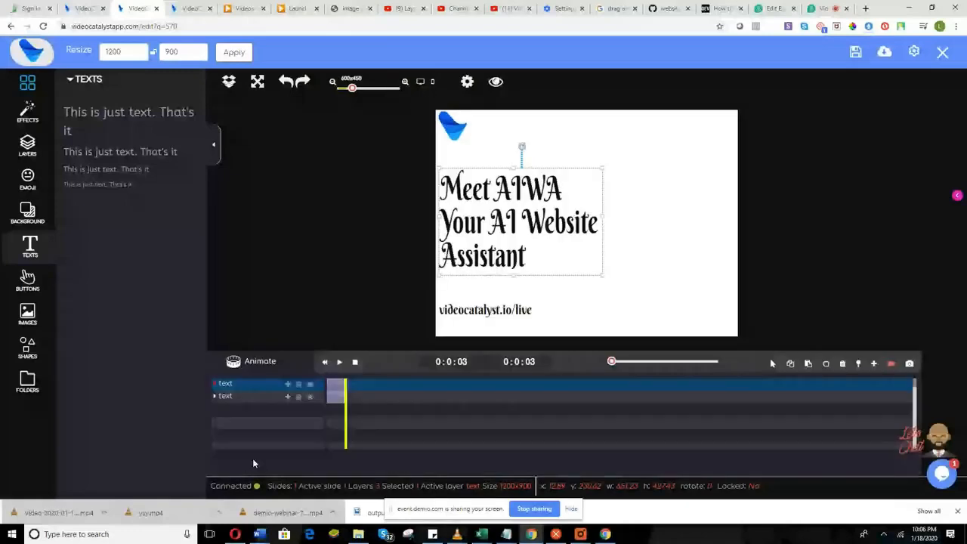
pyautogui.click(287, 383)
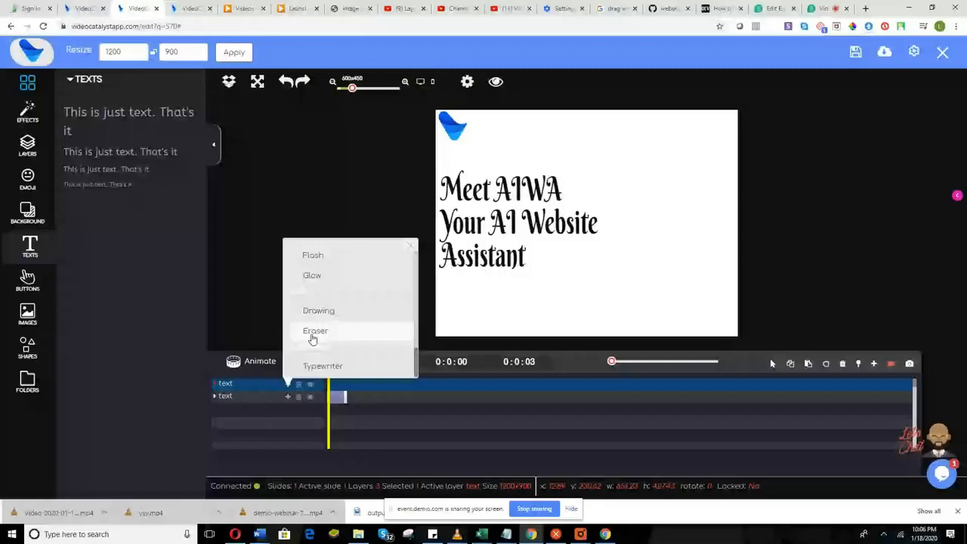
pyautogui.click(313, 366)
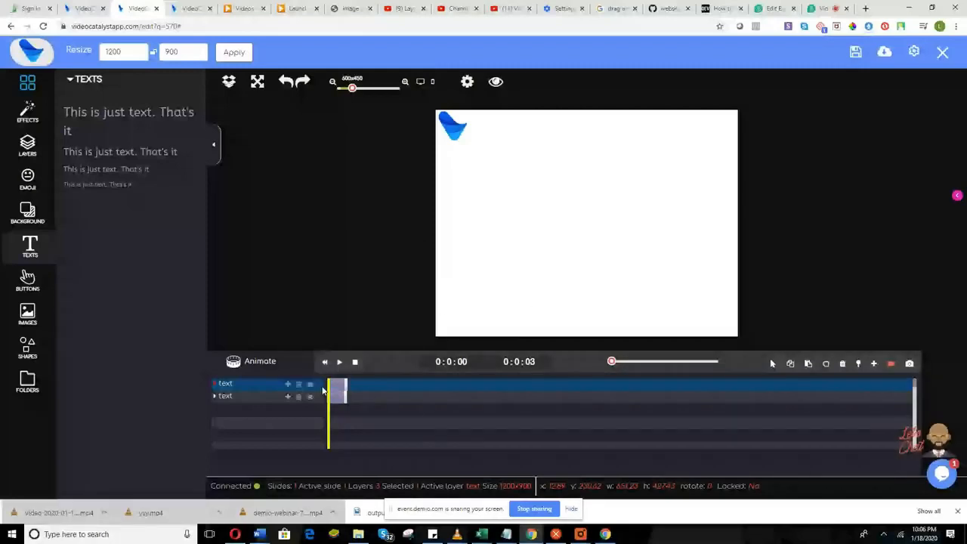
pyautogui.click(310, 396)
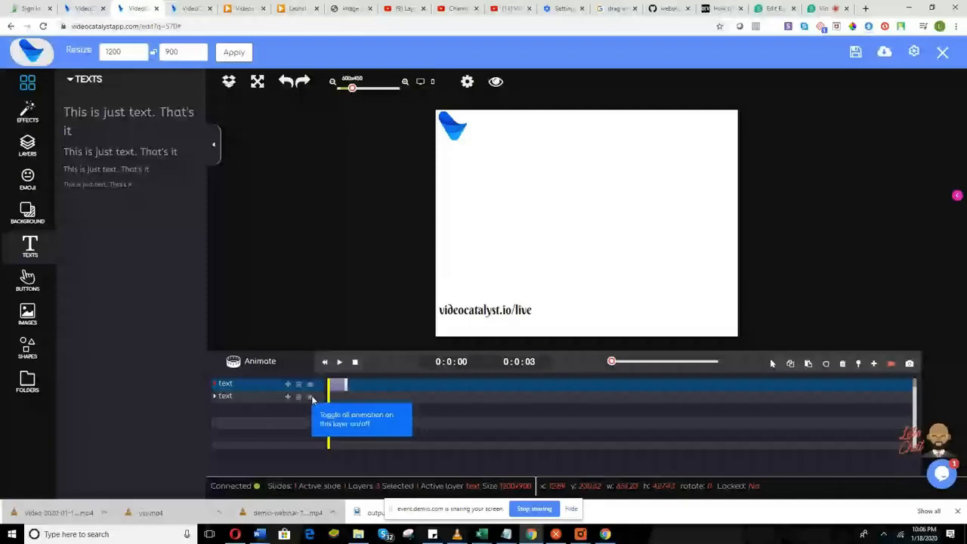
pyautogui.click(339, 362)
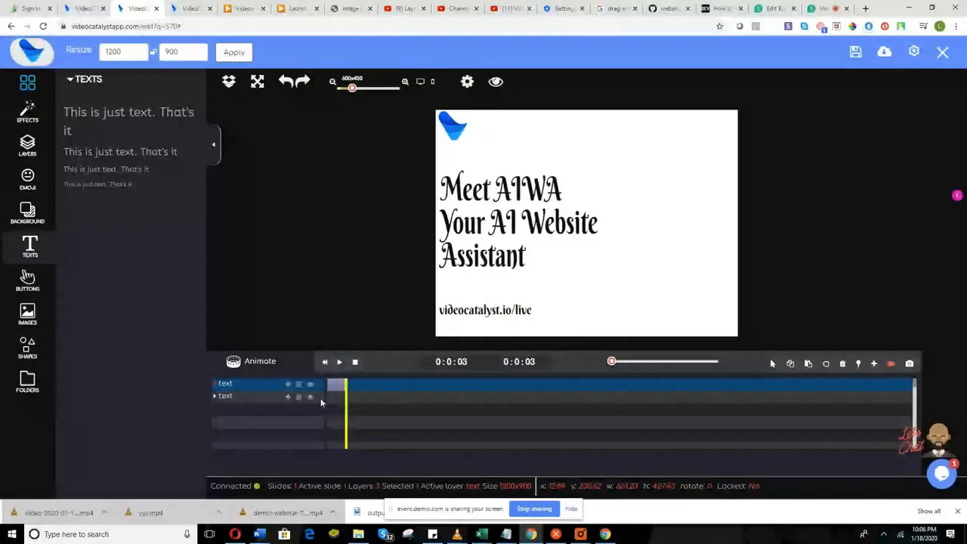
pyautogui.click(330, 401)
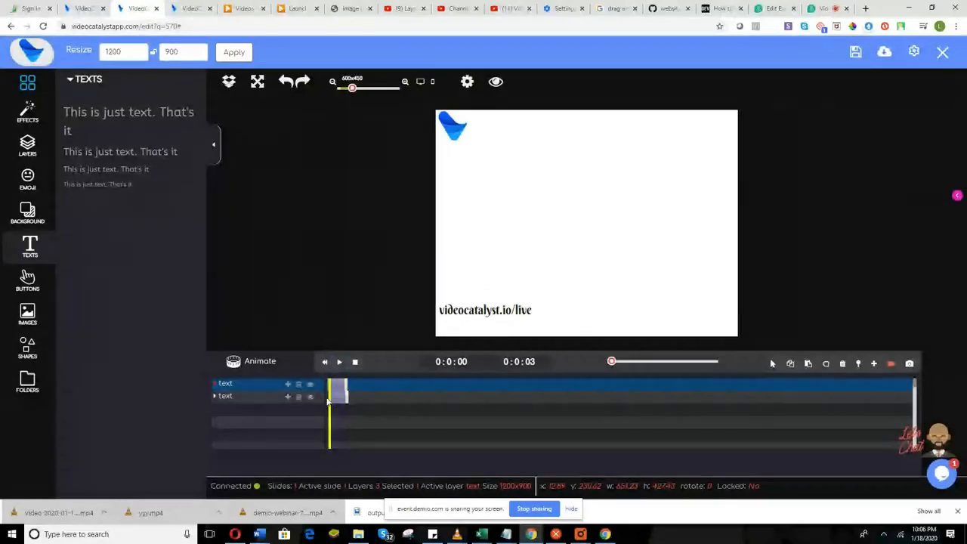
# Apply the Zoom animation to the second text layer and preview it twice.
pyautogui.click(288, 399)
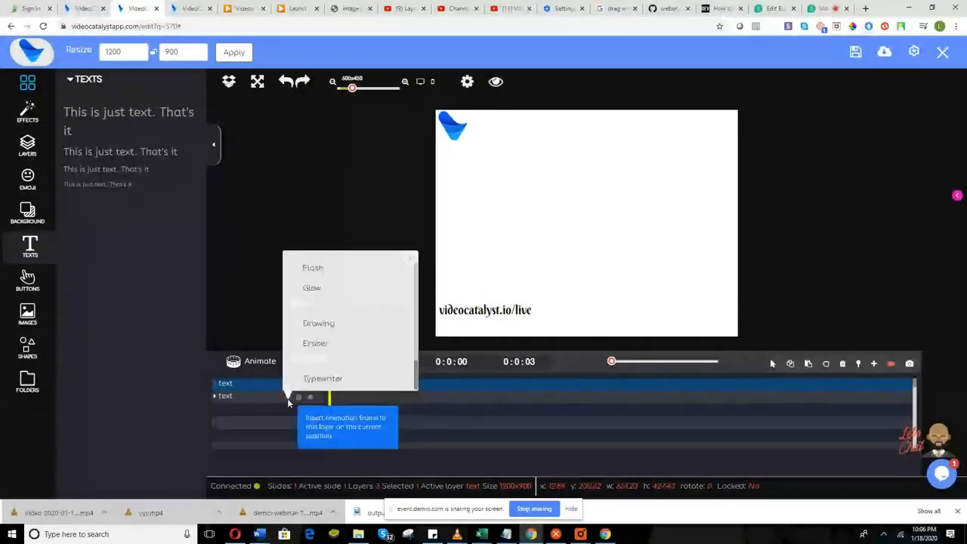
pyautogui.scroll(3, 352, 346)
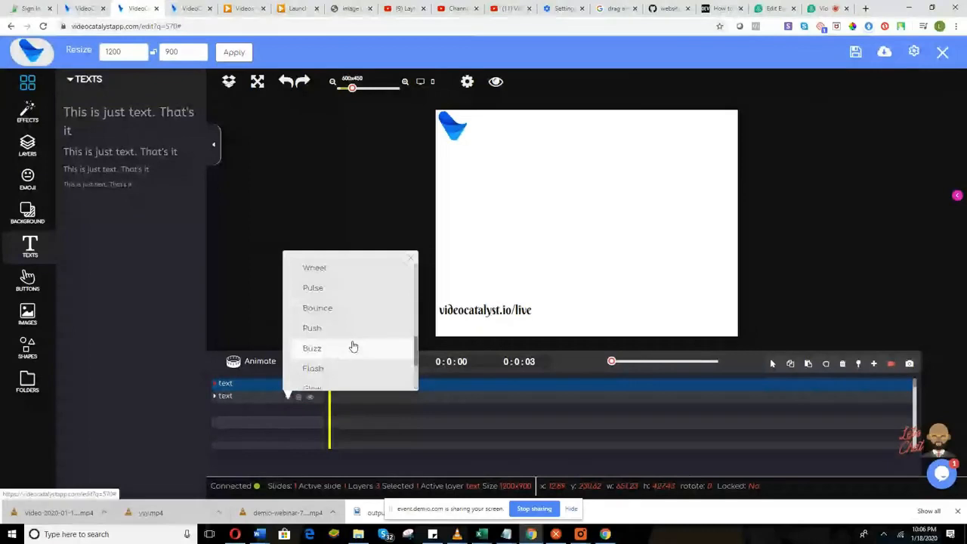
pyautogui.scroll(3, 352, 346)
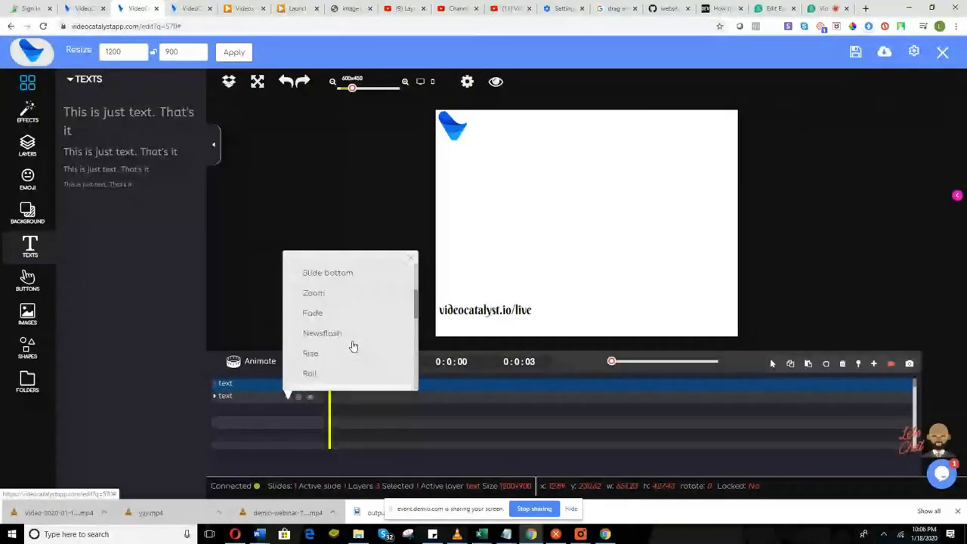
pyautogui.scroll(2, 352, 346)
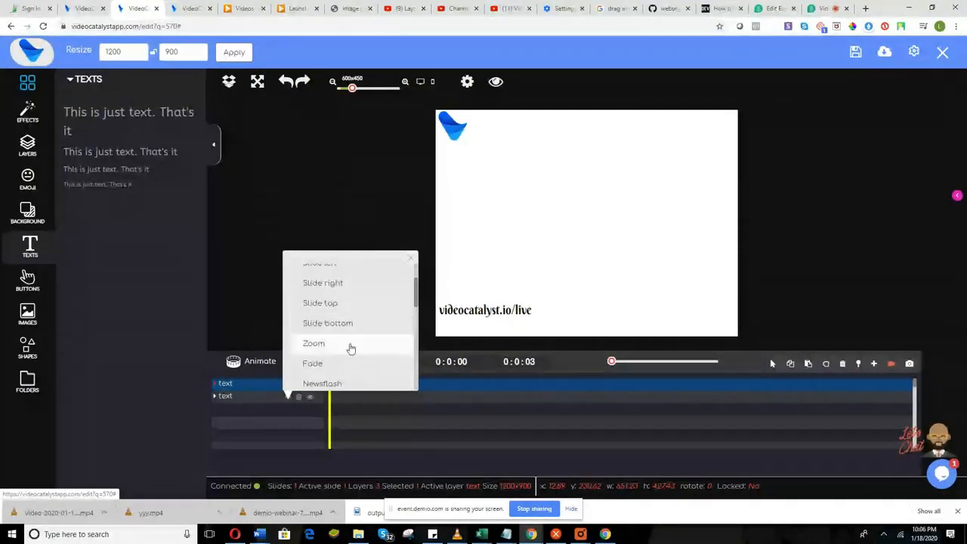
pyautogui.click(352, 323)
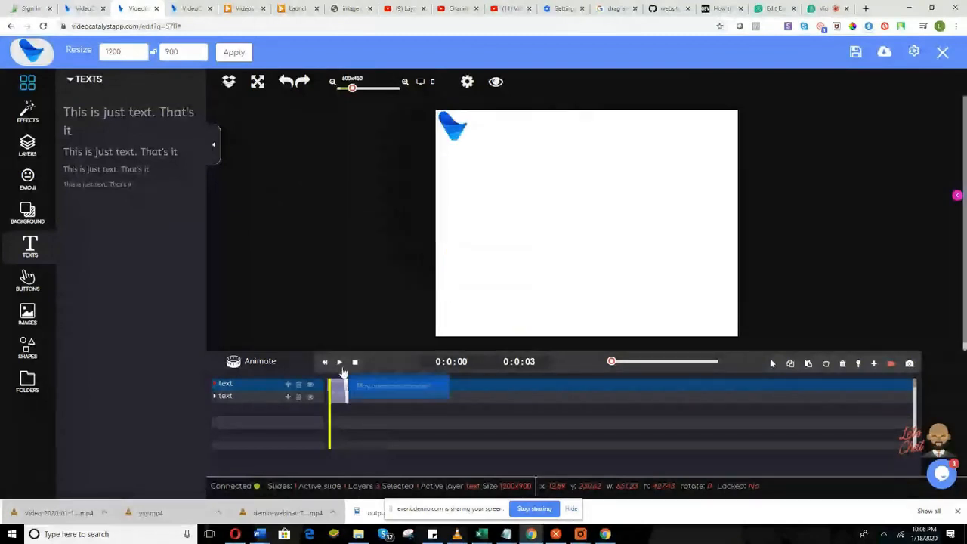
pyautogui.click(340, 362)
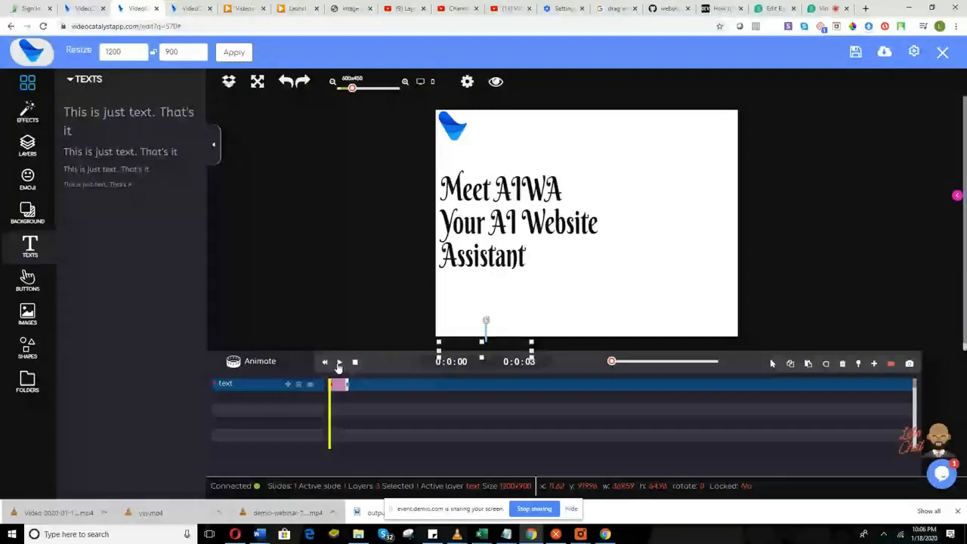
pyautogui.click(339, 362)
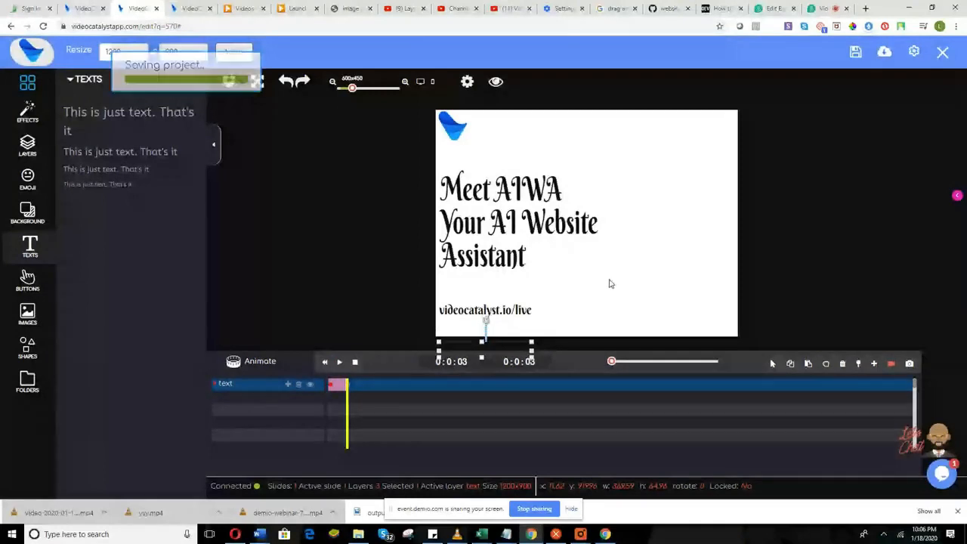
pyautogui.click(192, 7)
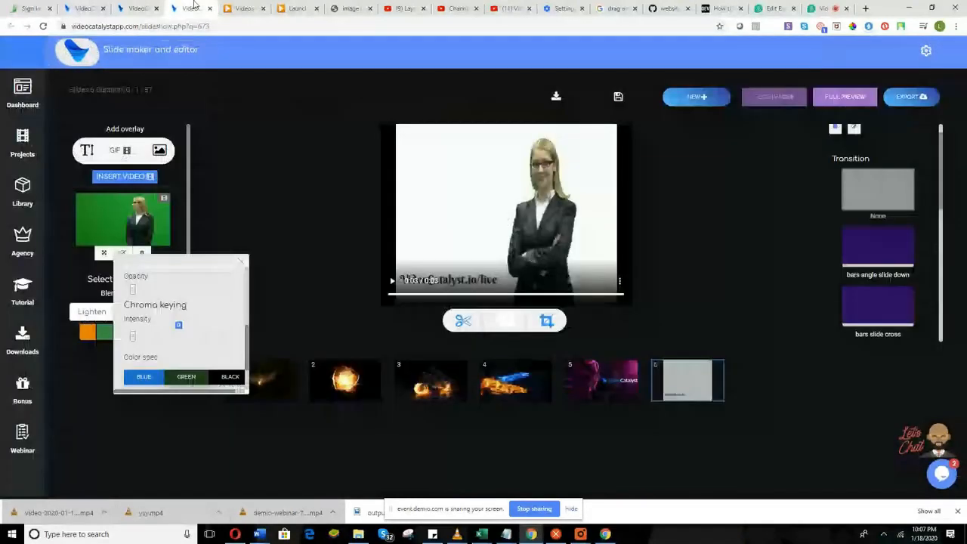
# Close the chroma keying settings and browse banner projects for a new slide.
pyautogui.click(238, 264)
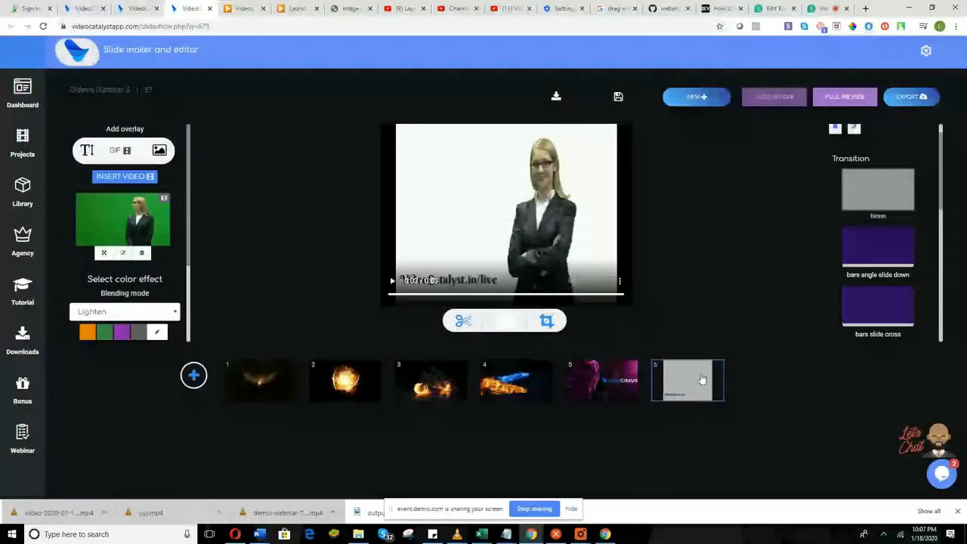
pyautogui.click(193, 375)
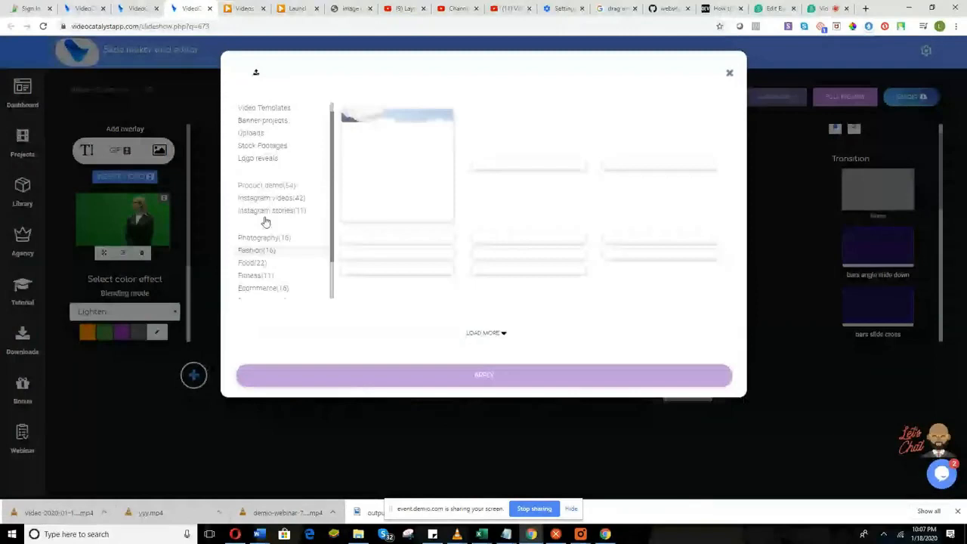
pyautogui.click(276, 138)
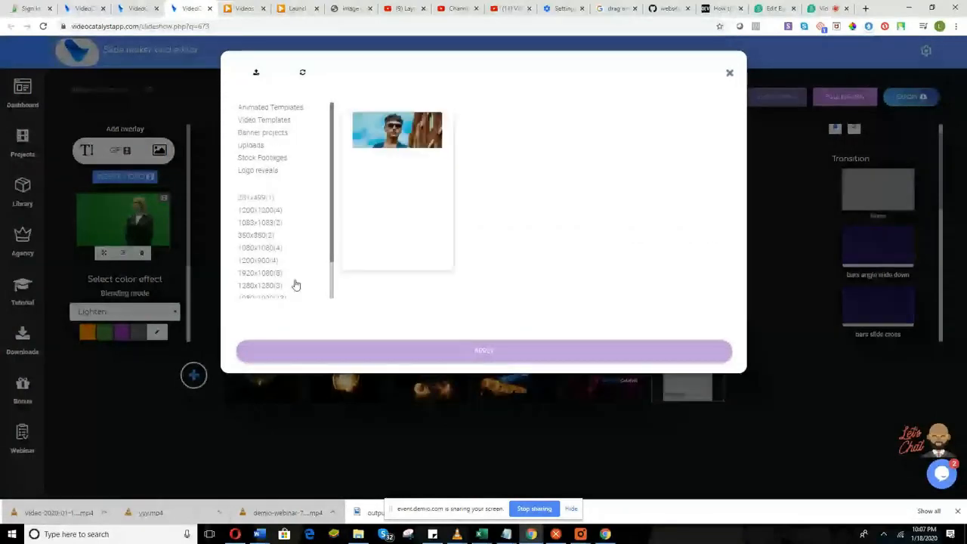
pyautogui.scroll(-1, 295, 285)
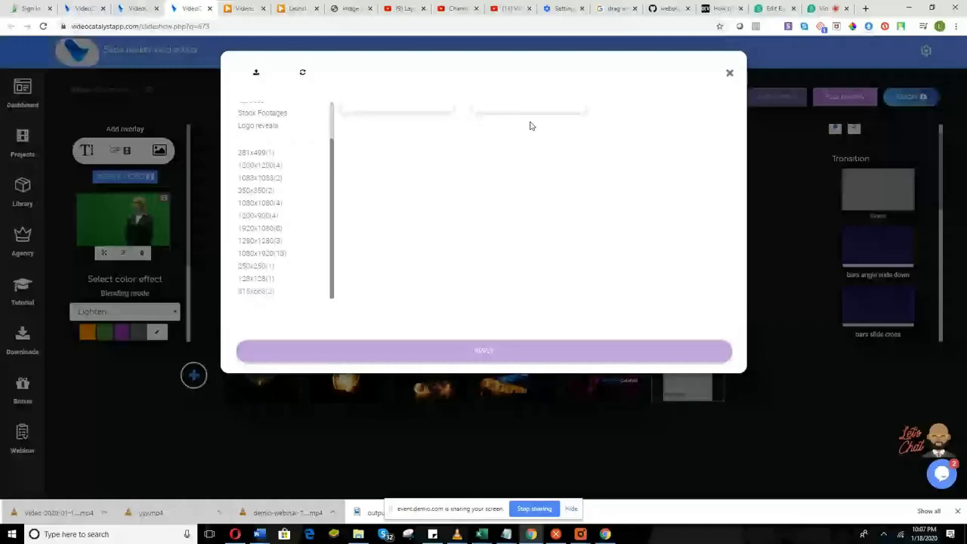
# Delete the extra white slide and render the current slide.
pyautogui.rightClick(675, 356)
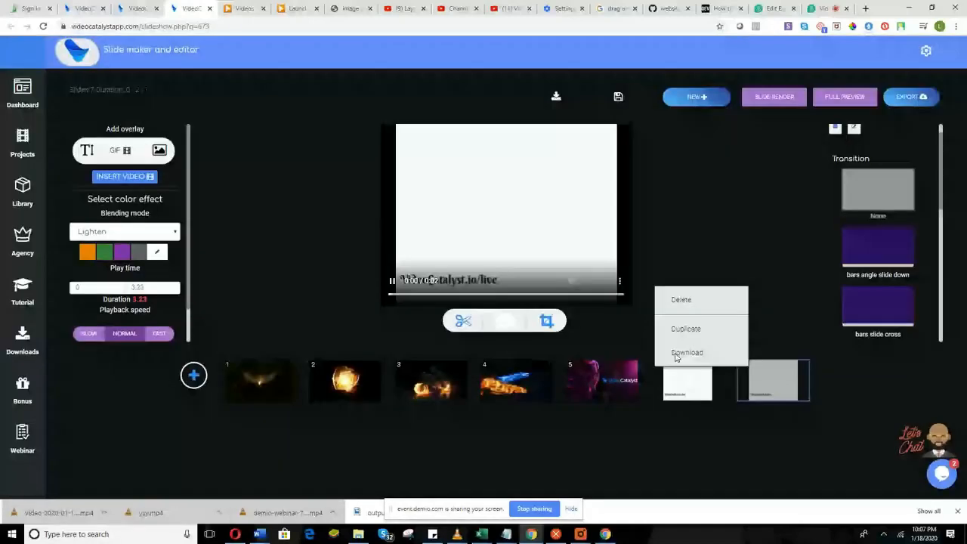
pyautogui.click(676, 354)
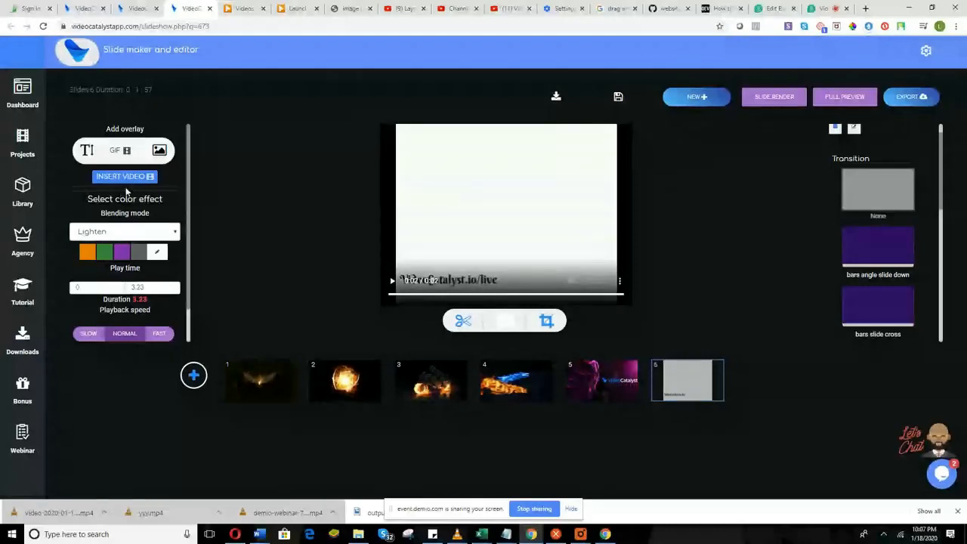
pyautogui.click(753, 99)
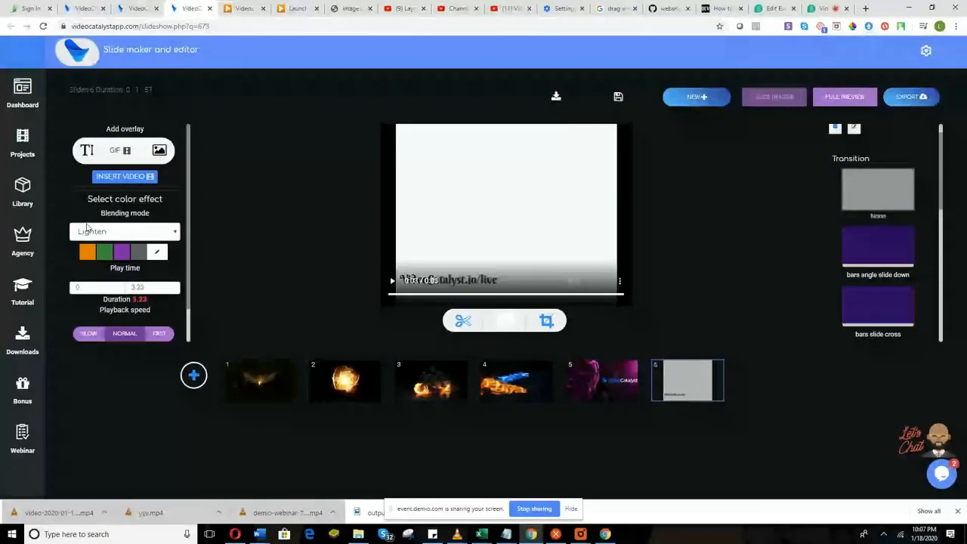
# Browse the Greenscreen stock footage clips for a new video overlay.
pyautogui.click(125, 176)
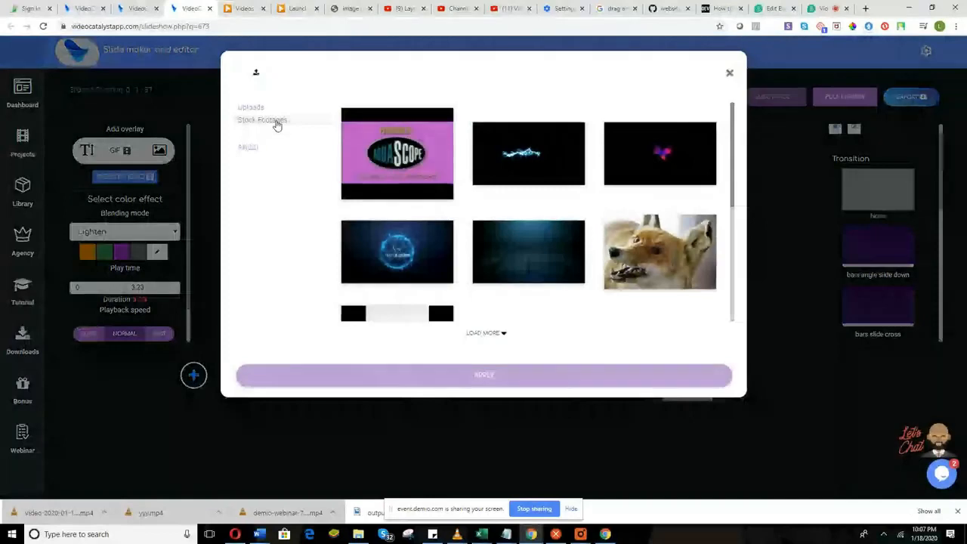
pyautogui.click(277, 125)
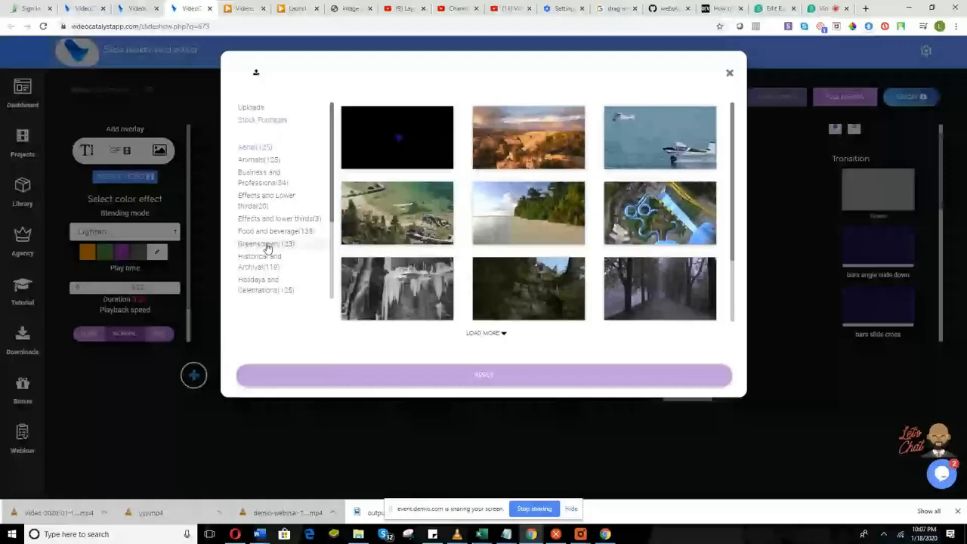
pyautogui.click(266, 245)
pyautogui.scroll(-2, 557, 291)
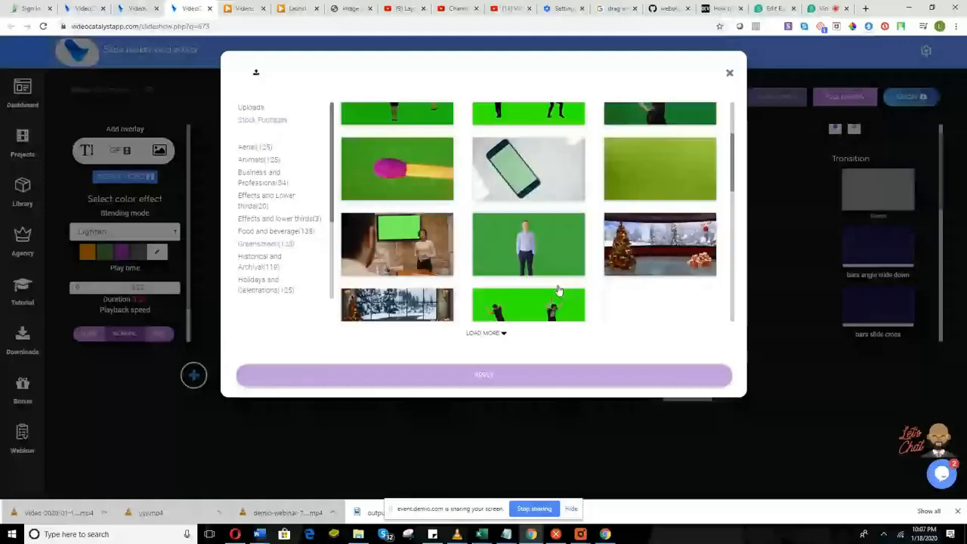
pyautogui.scroll(-10, 557, 291)
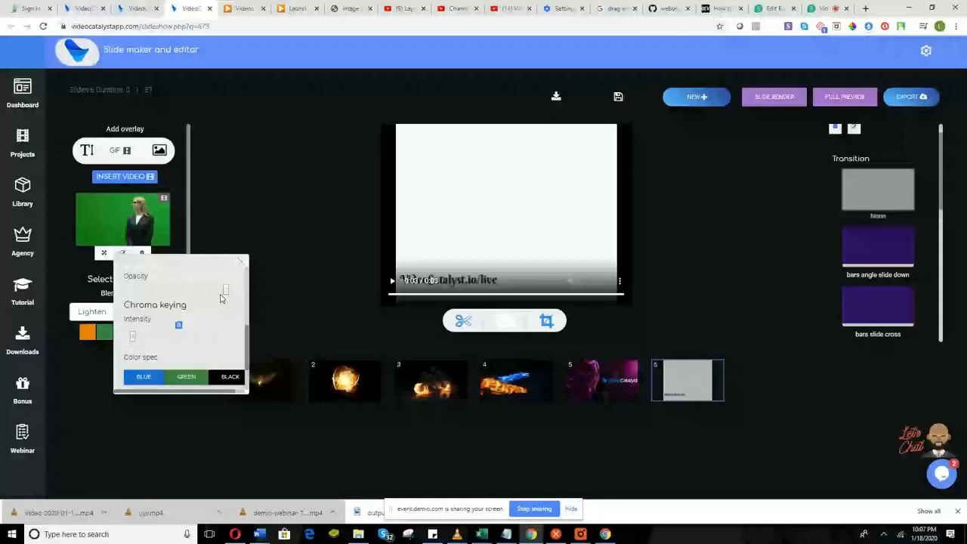
# Lower the overlay opacity, try keying intensity 0.5, then reset it to 0 and render.
pyautogui.moveTo(222, 299); pyautogui.dragTo(179, 291)
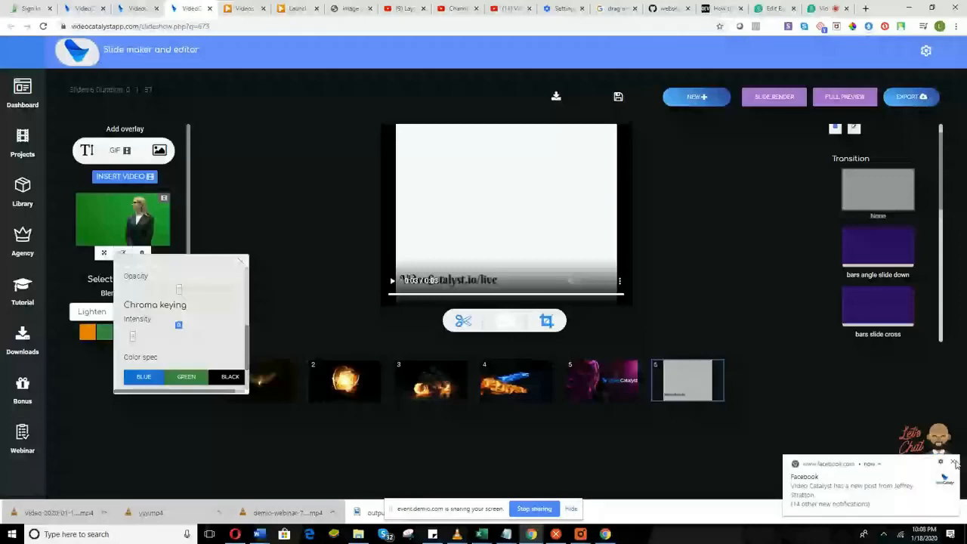
pyautogui.click(954, 462)
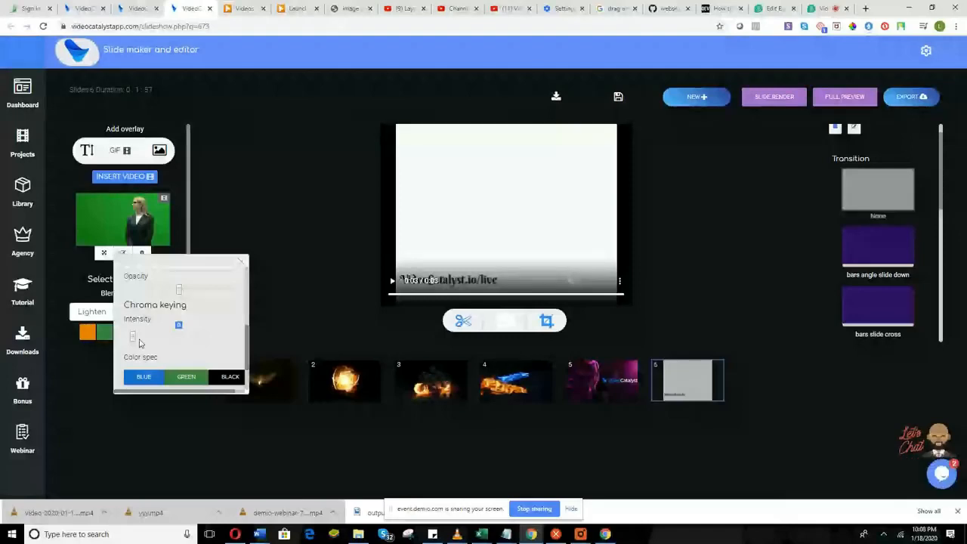
pyautogui.moveTo(139, 343); pyautogui.dragTo(229, 341)
pyautogui.scroll(-1, 201, 381)
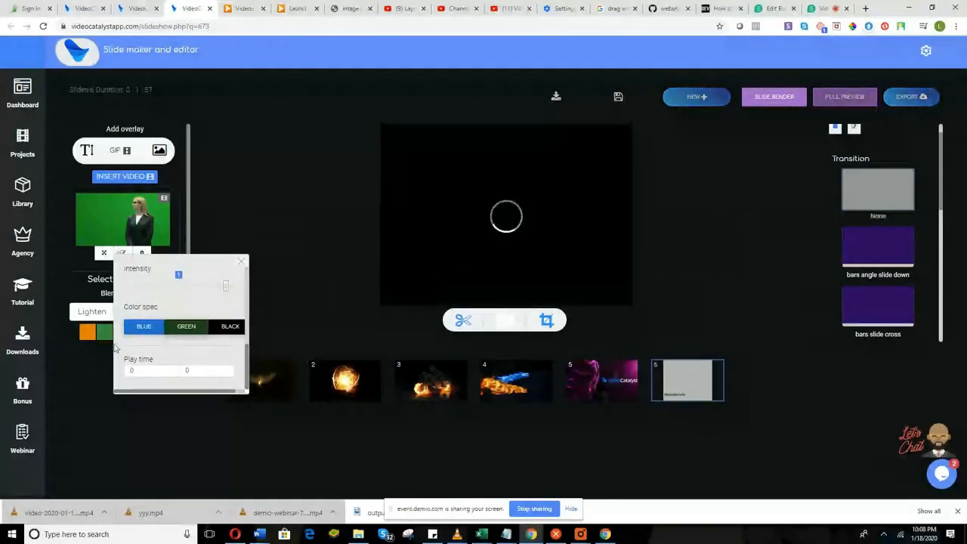
pyautogui.scroll(1, 223, 326)
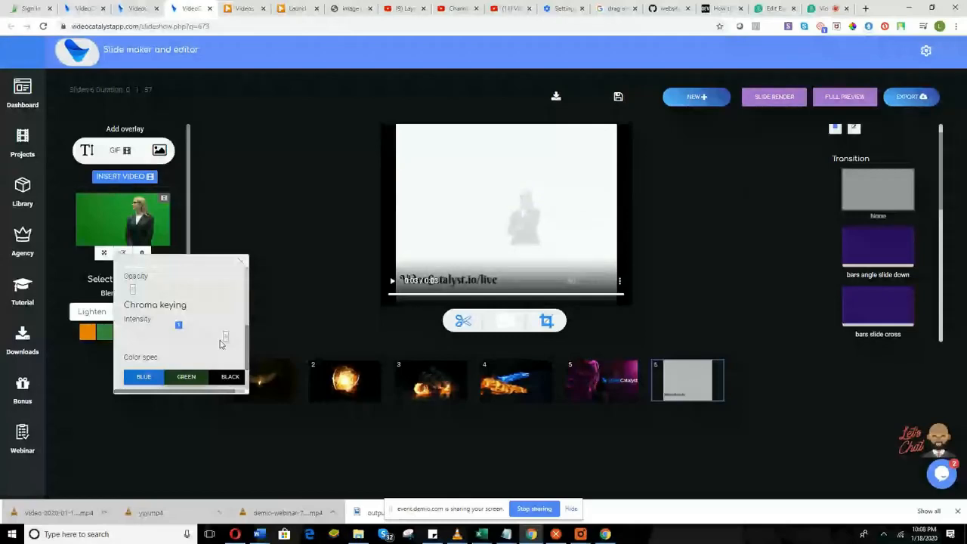
pyautogui.moveTo(225, 337); pyautogui.dragTo(132, 337)
pyautogui.click(772, 102)
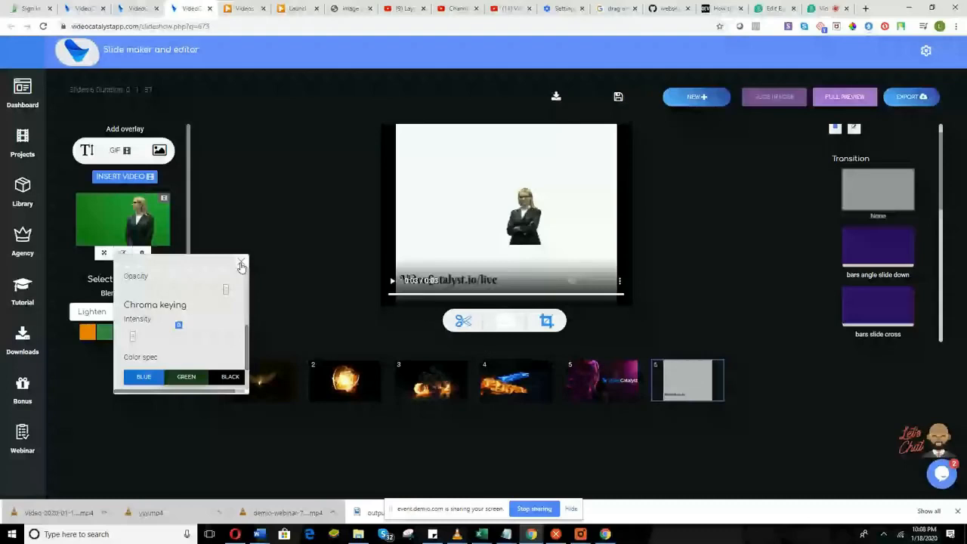
# Set the overlay's scaling factor to Fill, render, and close the overlay settings.
pyautogui.scroll(5, 170, 339)
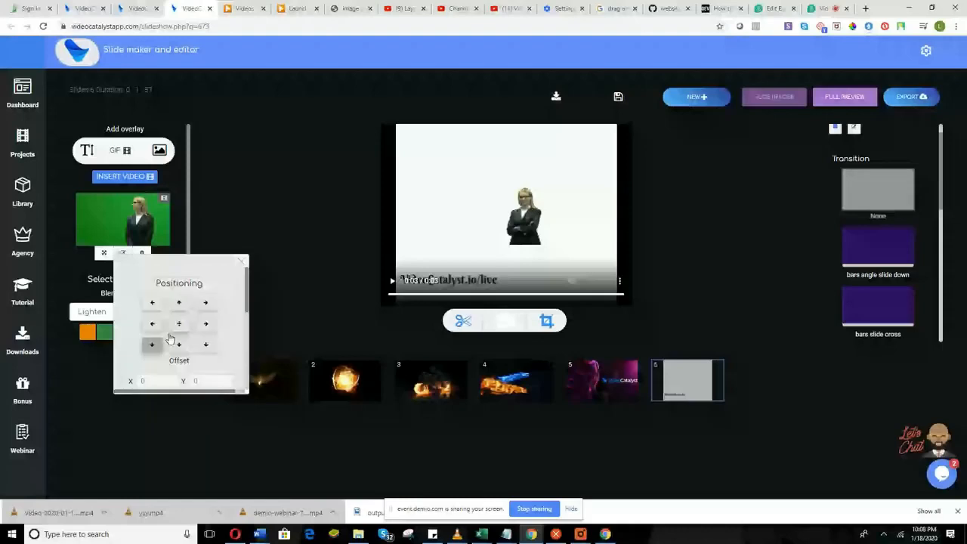
pyautogui.scroll(-3, 170, 339)
pyautogui.click(178, 318)
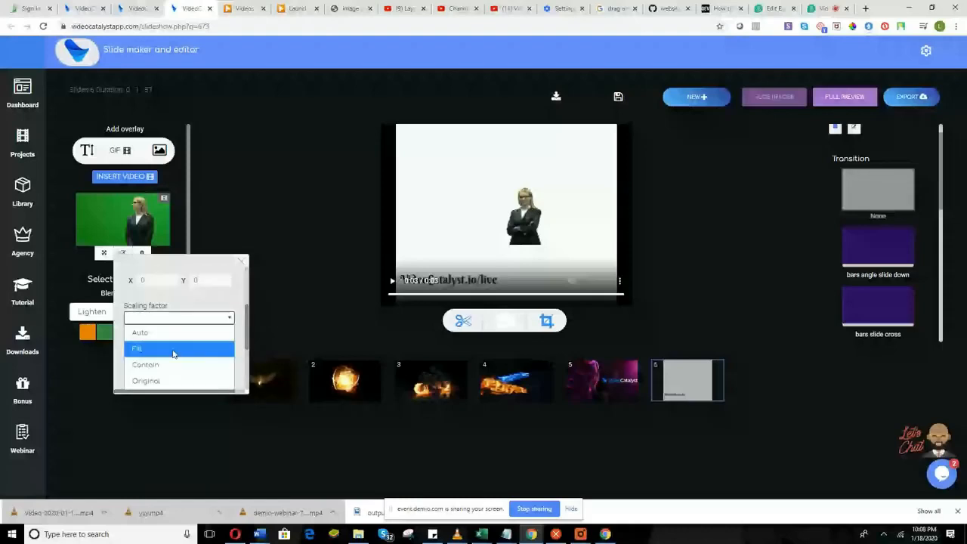
pyautogui.click(173, 349)
pyautogui.click(783, 103)
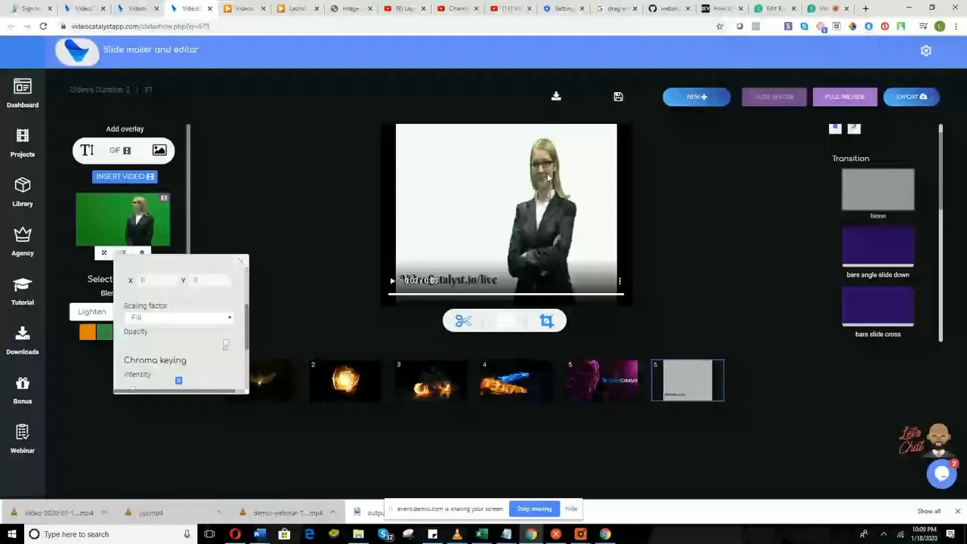
pyautogui.click(241, 264)
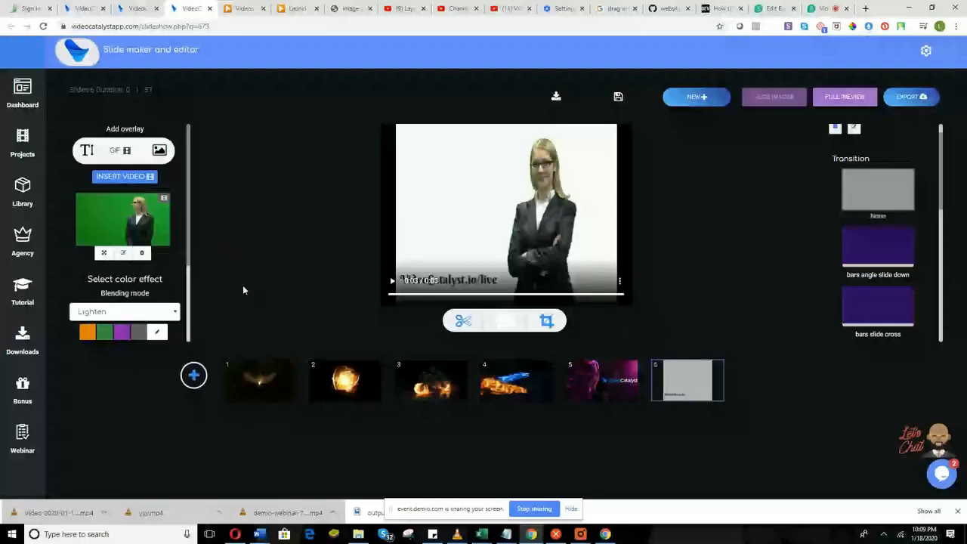
pyautogui.click(123, 254)
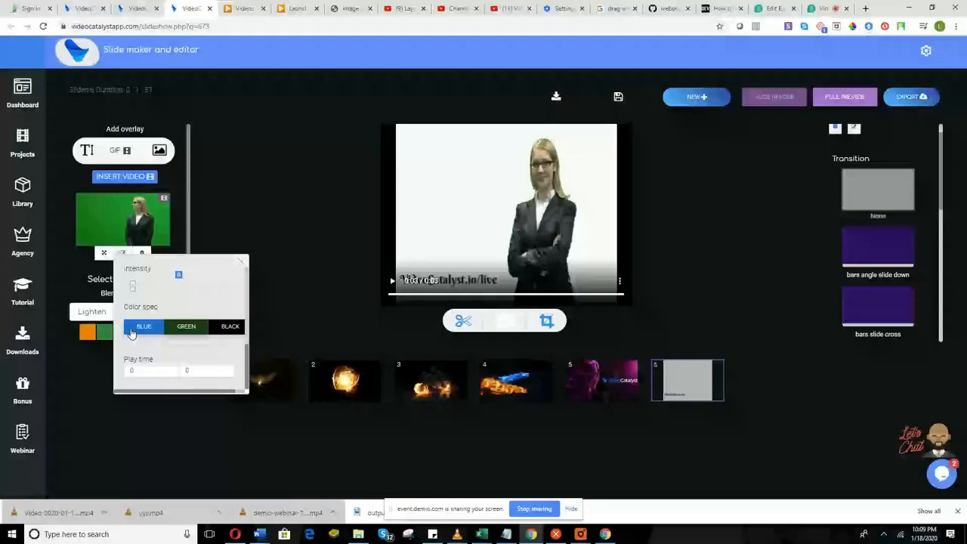
pyautogui.click(242, 260)
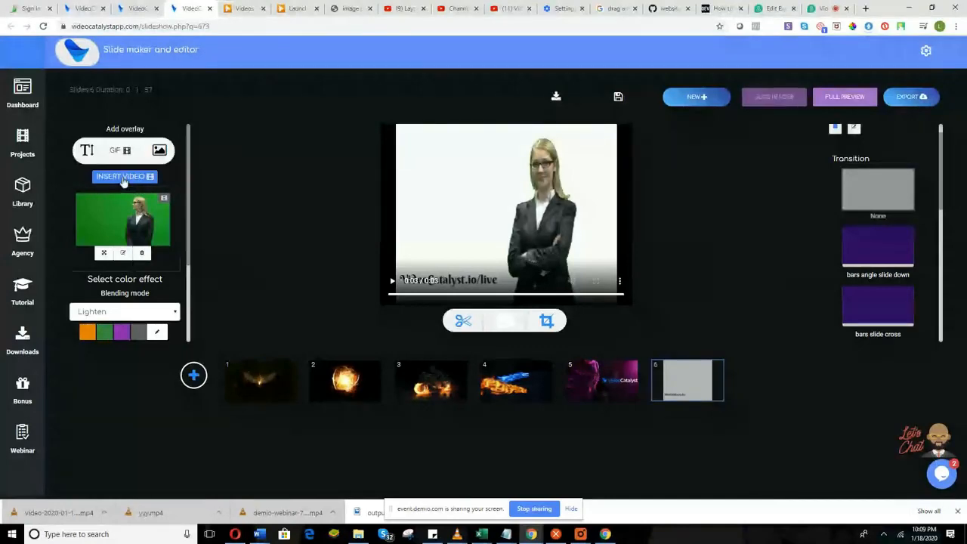
# Dismiss the upload panel and video library, then bring up the template library.
pyautogui.click(123, 177)
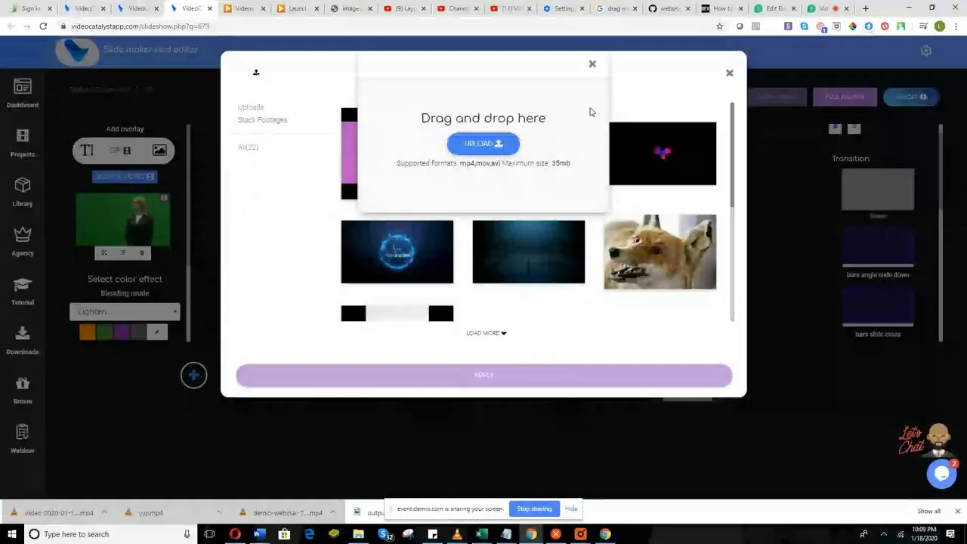
pyautogui.click(592, 65)
pyautogui.click(729, 74)
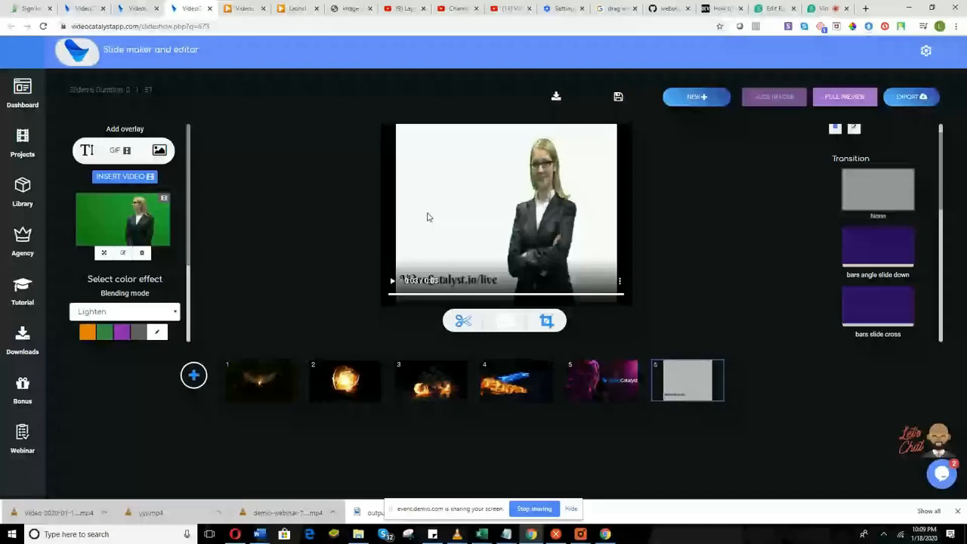
pyautogui.click(193, 376)
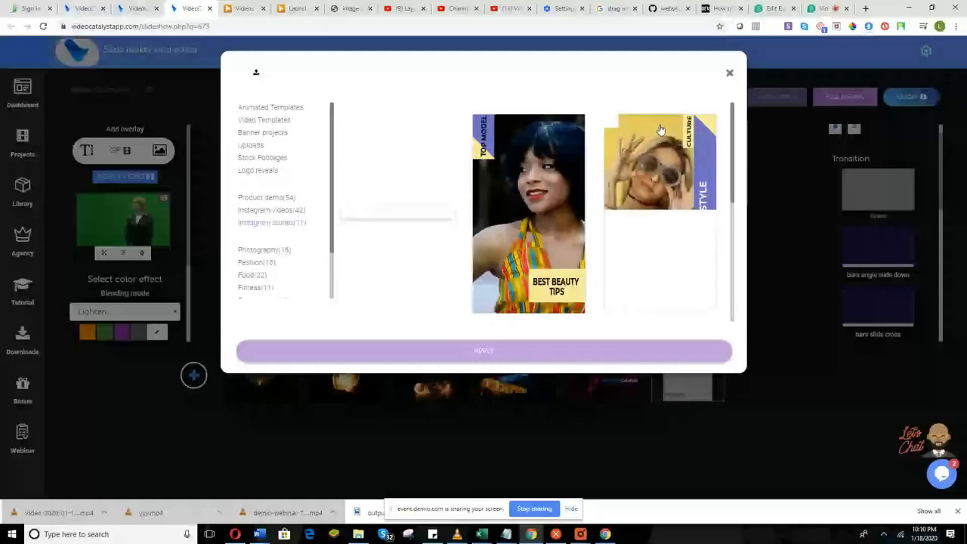
# Add the Fitness (11) template set starting with No Pain No Gain to the slideshow.
pyautogui.scroll(-5, 668, 257)
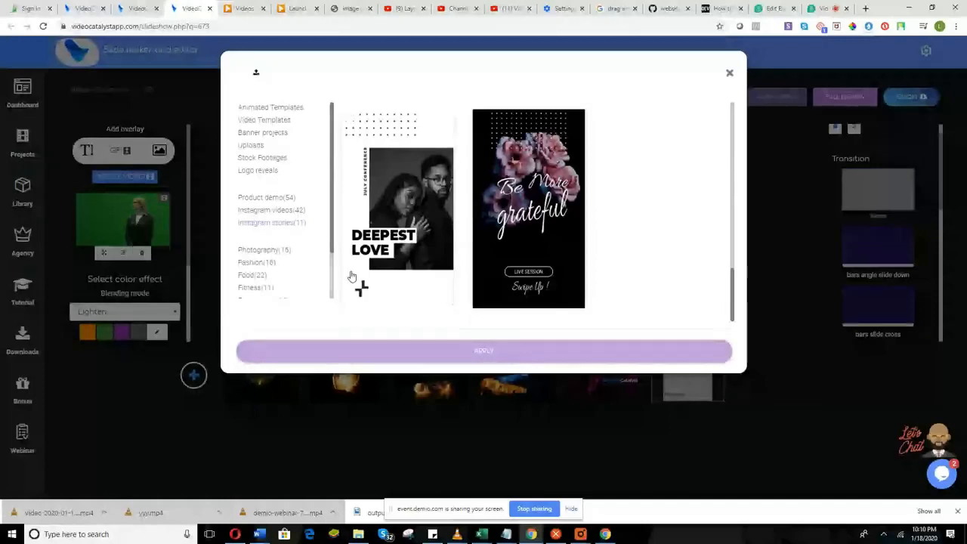
pyautogui.click(272, 287)
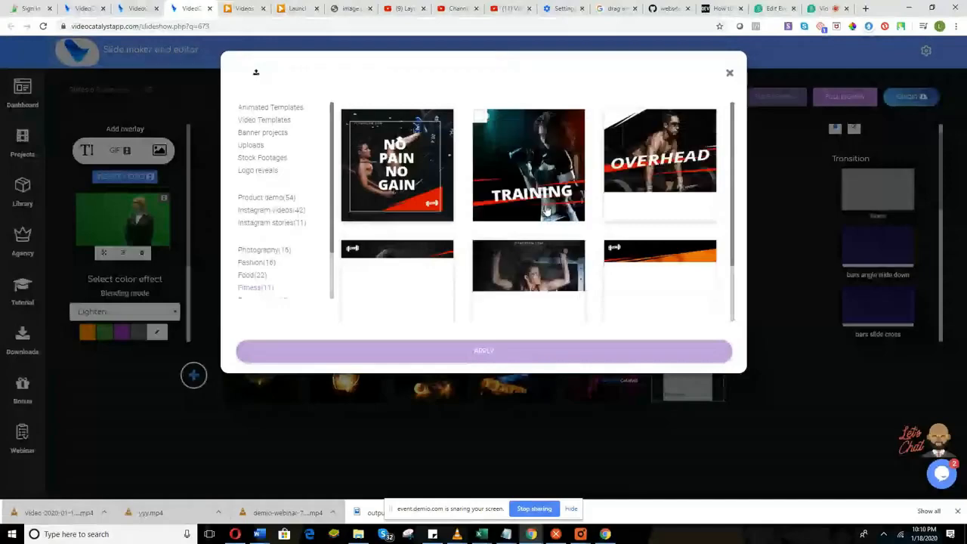
pyautogui.scroll(-2, 528, 212)
pyautogui.scroll(2, 429, 187)
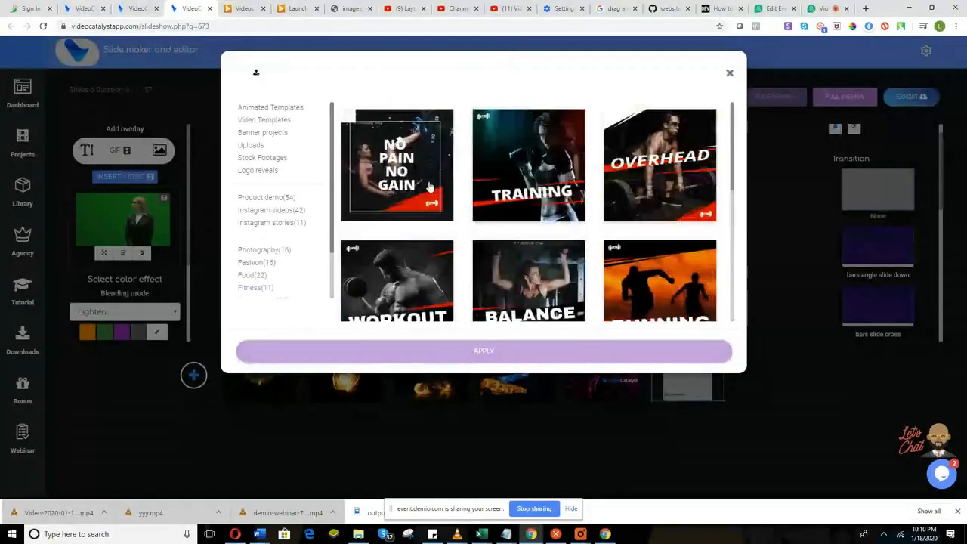
pyautogui.click(429, 186)
pyautogui.scroll(-1, 499, 259)
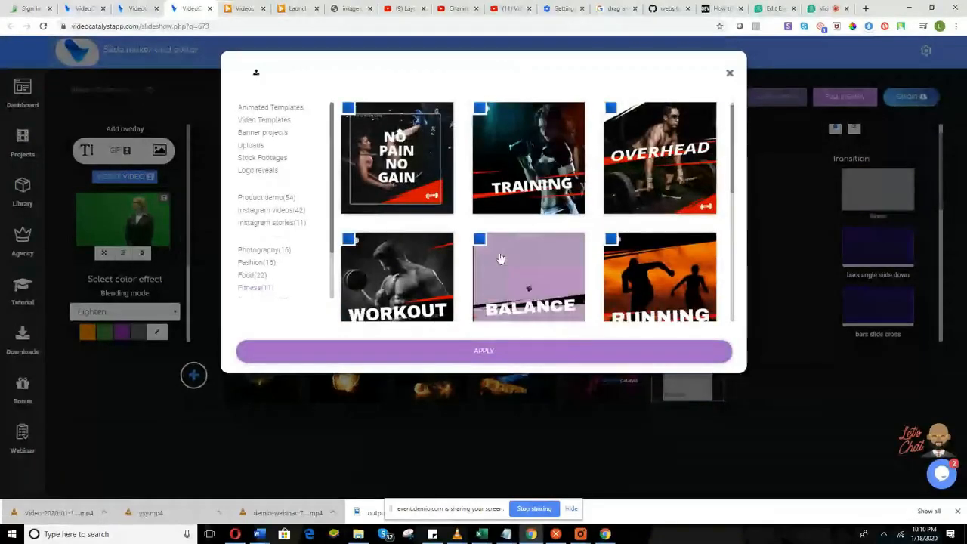
pyautogui.scroll(-3, 499, 258)
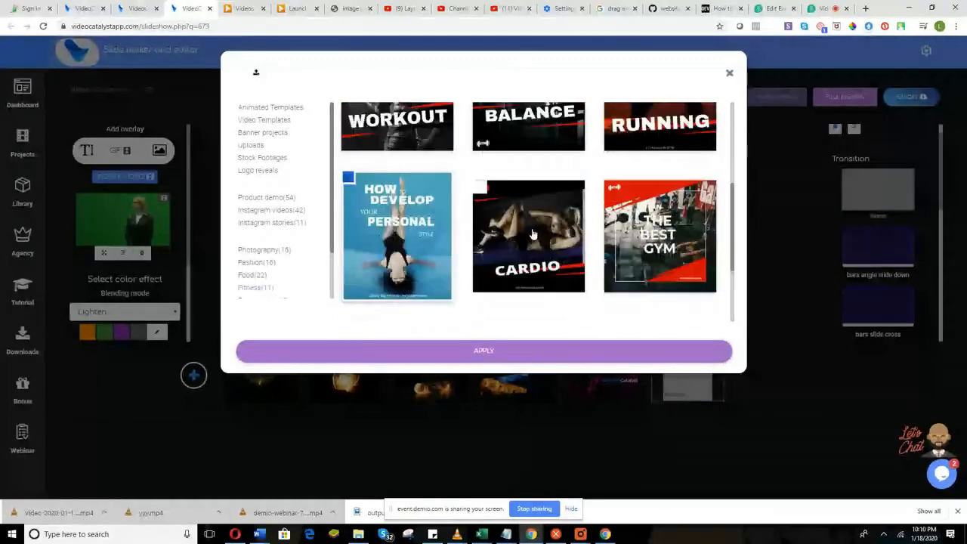
pyautogui.scroll(-2, 639, 256)
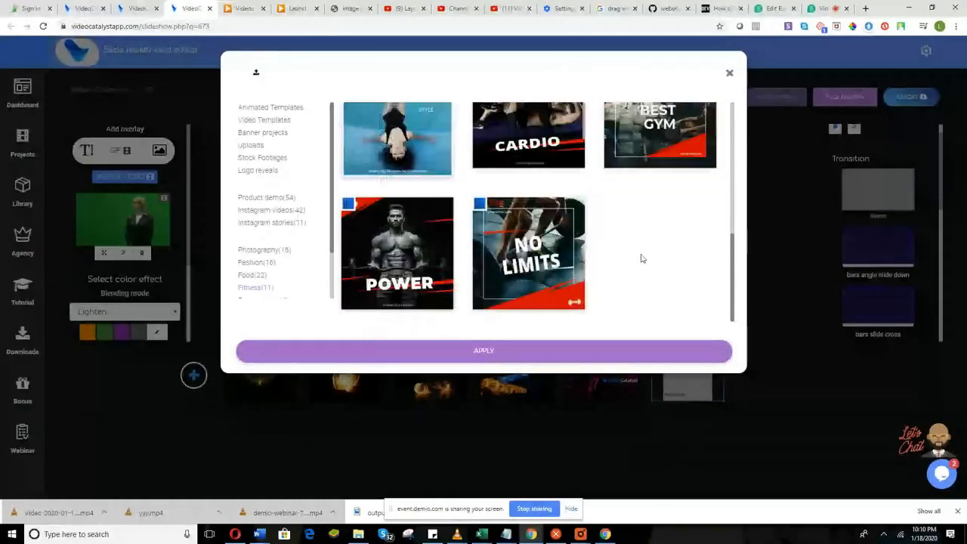
pyautogui.click(520, 382)
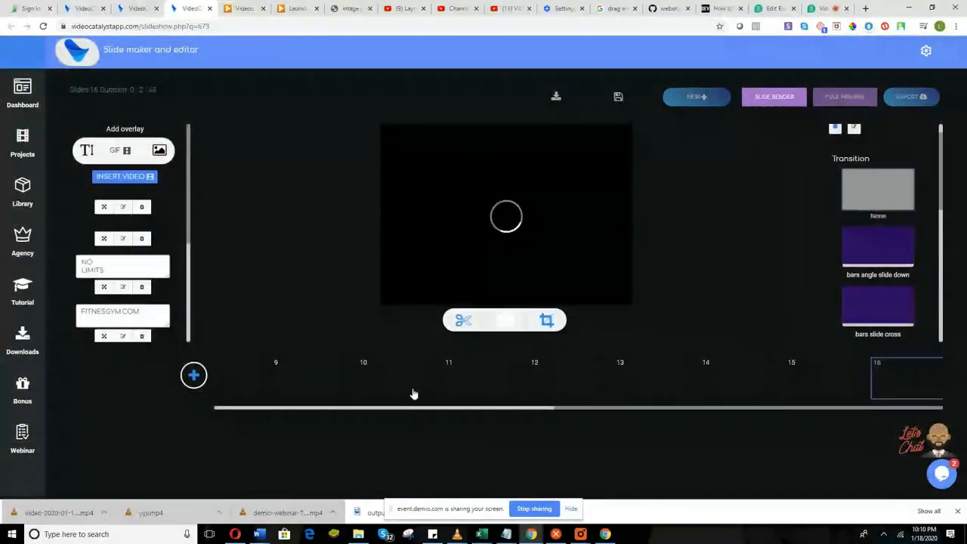
# Delete the three old intro slides from the timeline.
pyautogui.moveTo(574, 409); pyautogui.dragTo(237, 414)
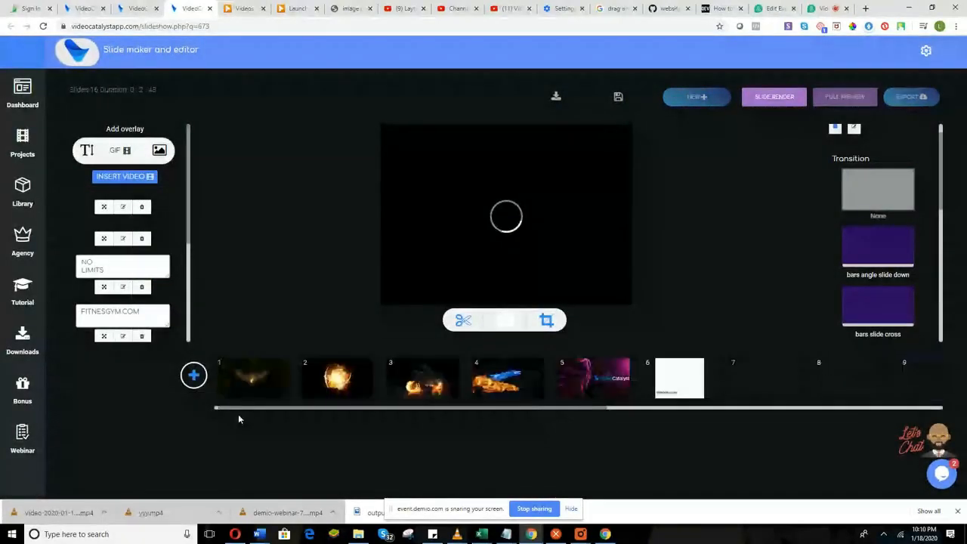
pyautogui.rightClick(264, 375)
pyautogui.click(253, 300)
pyautogui.rightClick(266, 375)
pyautogui.click(249, 303)
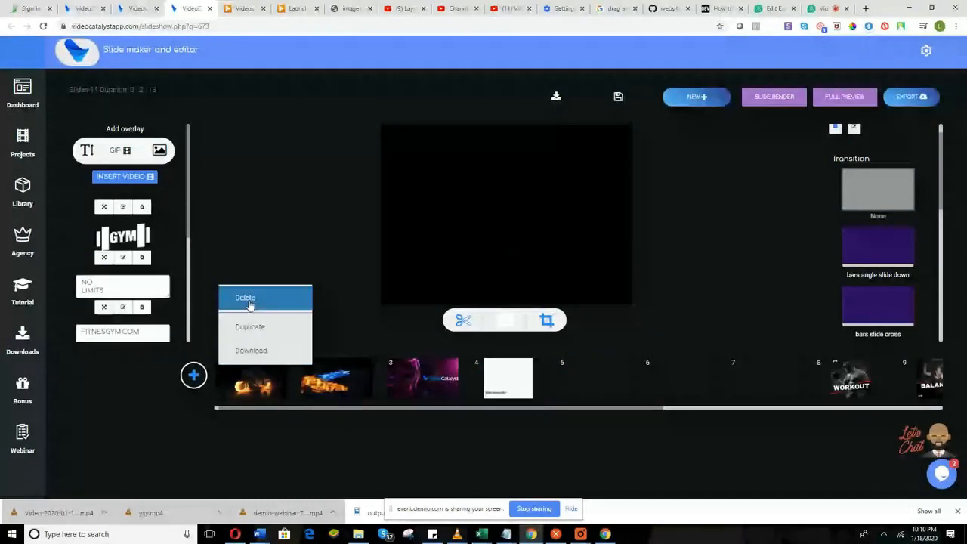
pyautogui.click(249, 300)
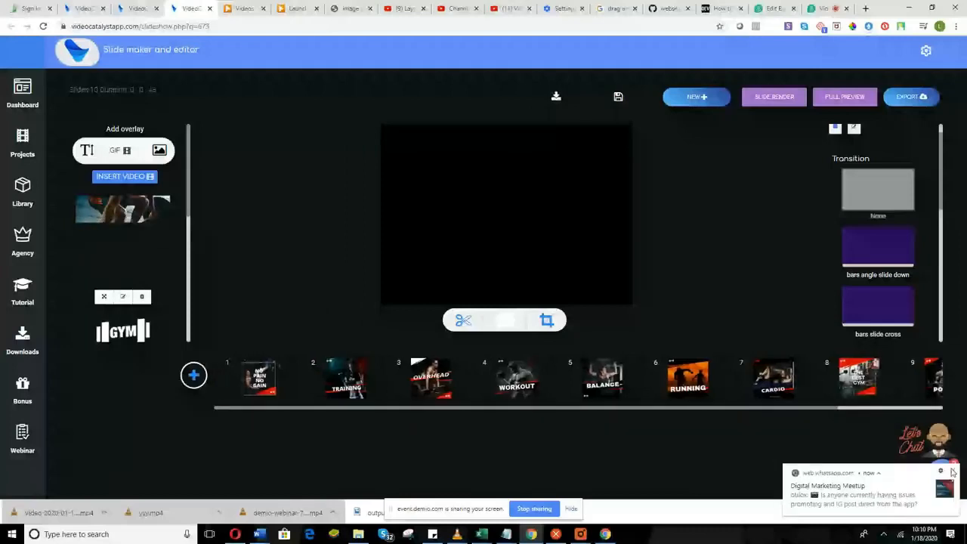
# Dismiss the chat notification and preview the NO PAIN NO GAIN slide.
pyautogui.click(952, 472)
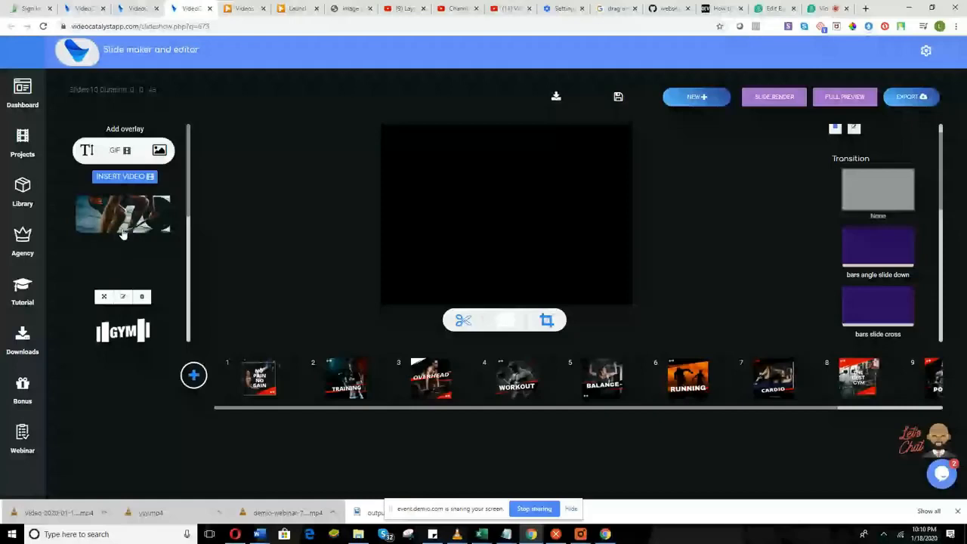
pyautogui.scroll(-1, 125, 282)
pyautogui.scroll(-1, 124, 283)
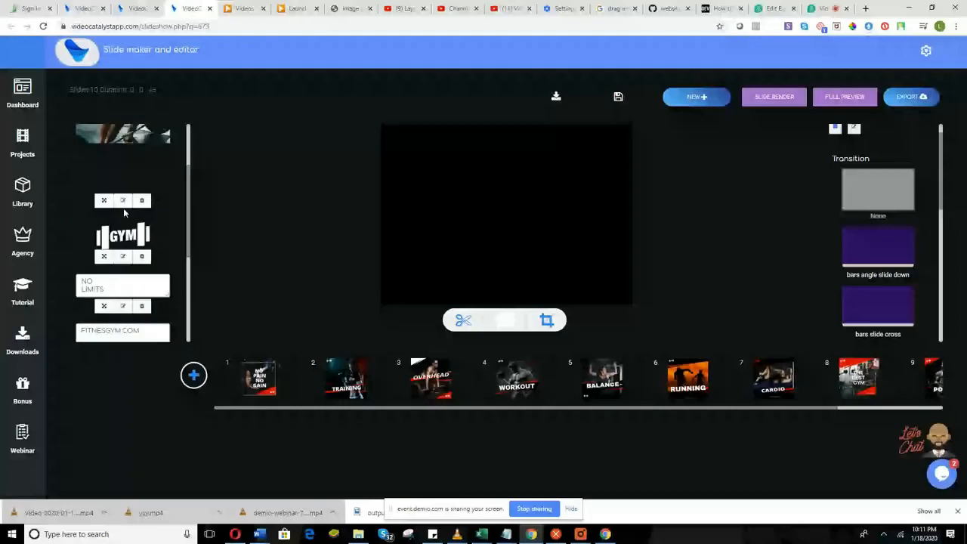
pyautogui.scroll(2, 124, 212)
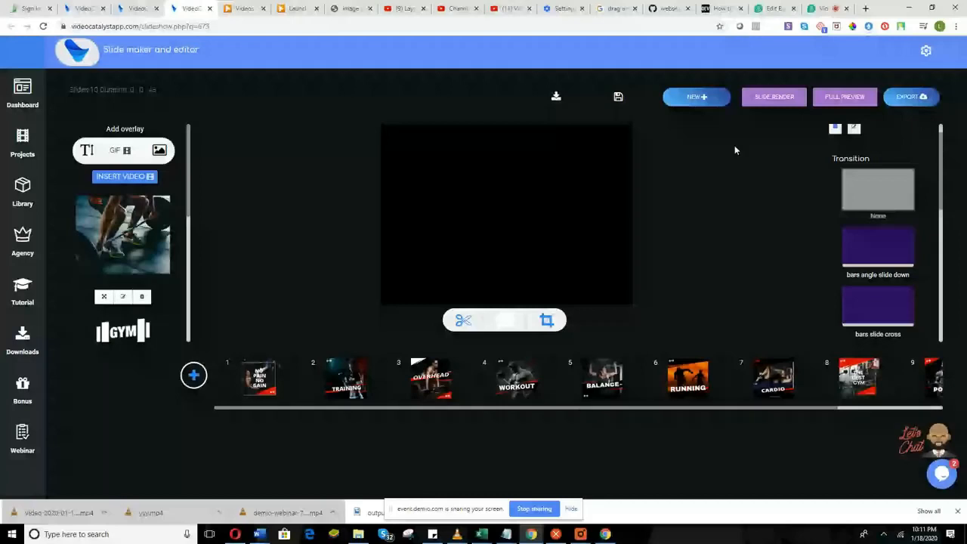
pyautogui.click(305, 361)
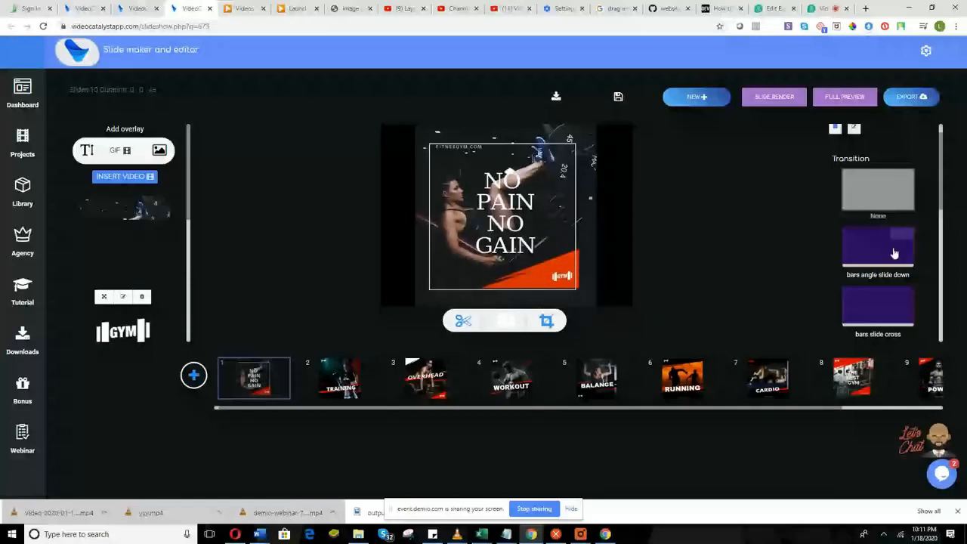
# Scroll through the timeline and select the TRAINING slide.
pyautogui.scroll(-1, 889, 260)
pyautogui.scroll(2, 887, 269)
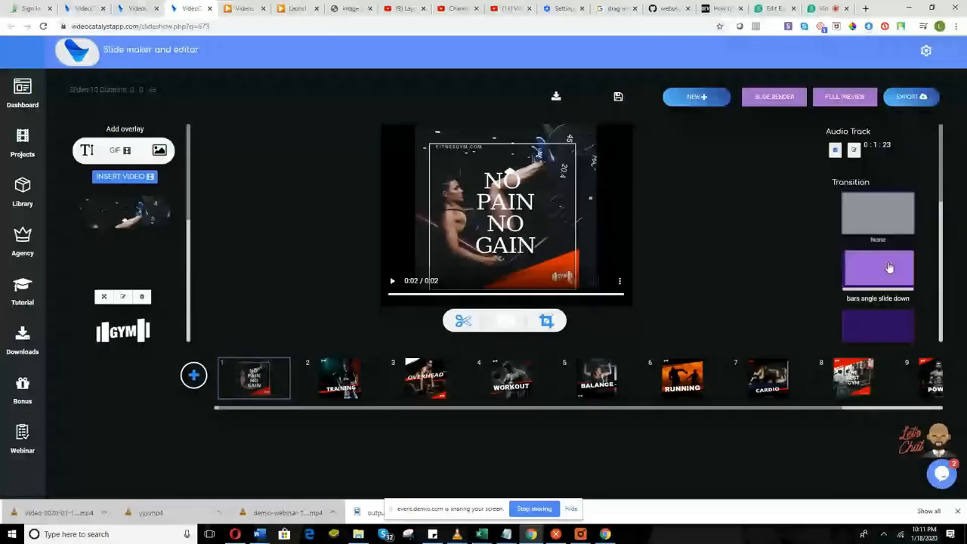
pyautogui.scroll(-3, 888, 280)
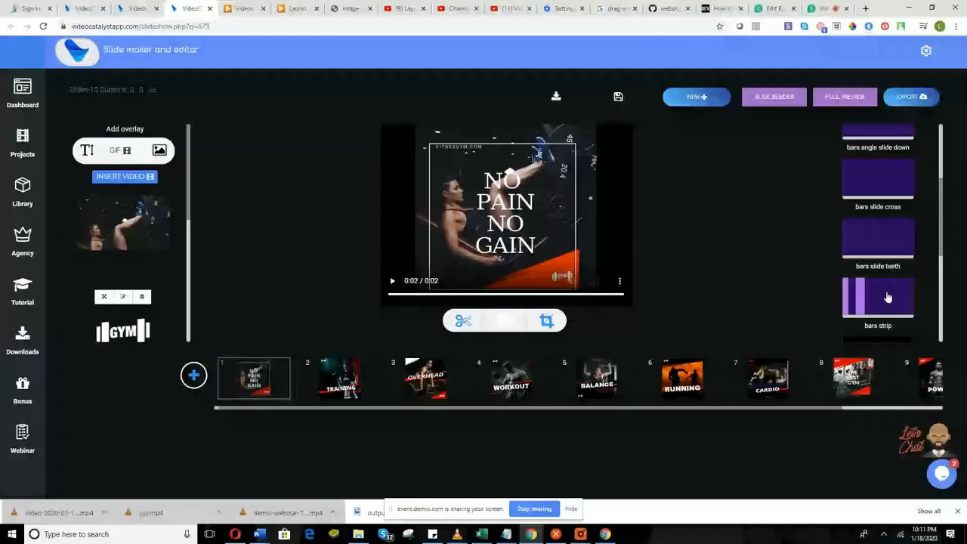
pyautogui.scroll(-1, 885, 310)
pyautogui.scroll(-1, 883, 321)
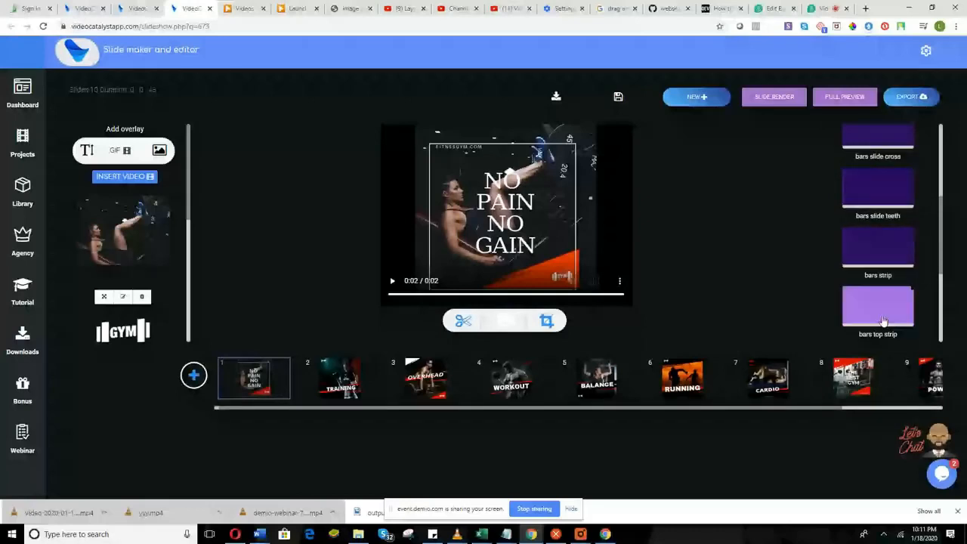
pyautogui.scroll(-1, 880, 322)
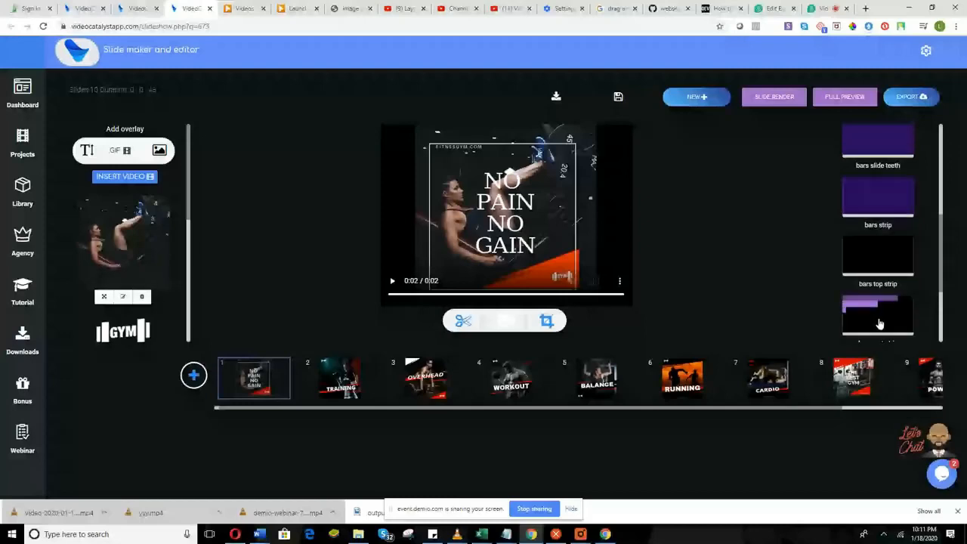
pyautogui.scroll(-3, 878, 323)
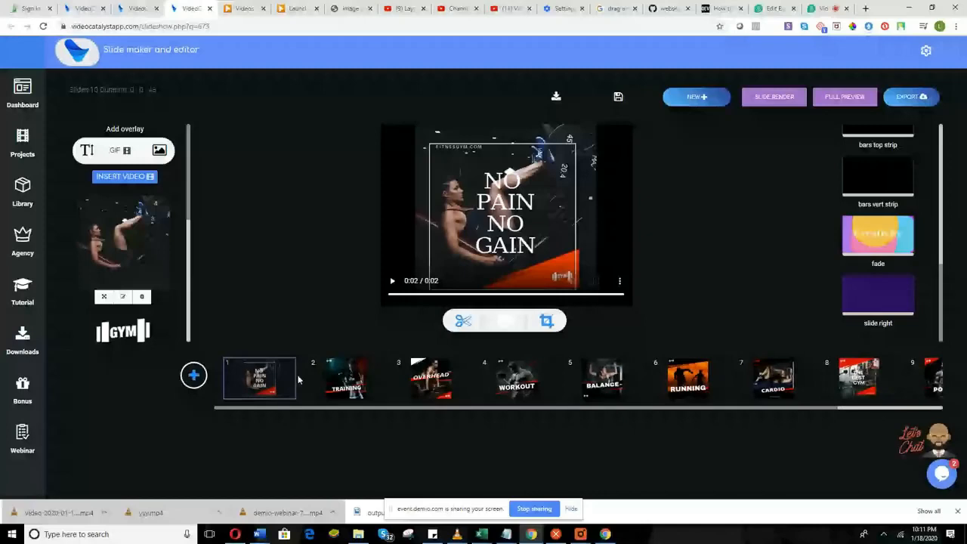
pyautogui.click(345, 384)
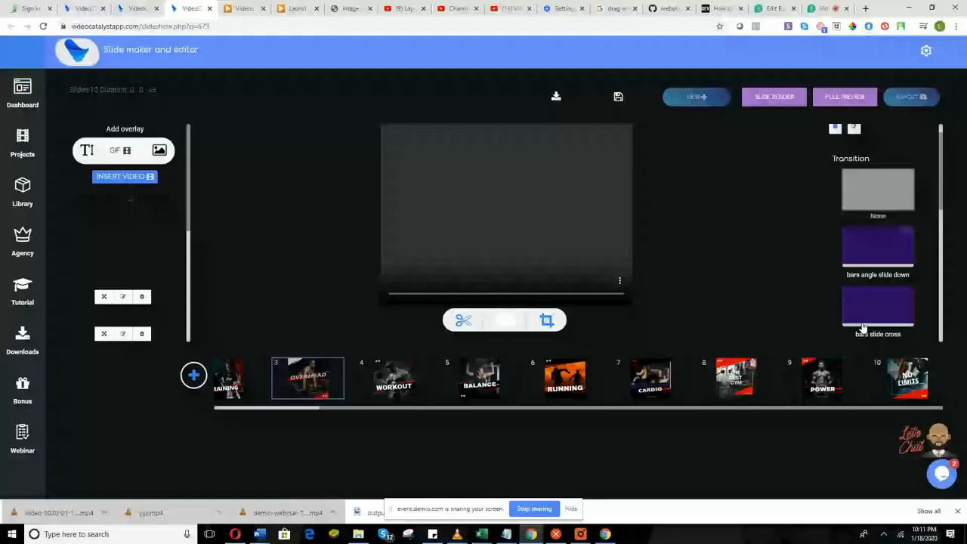
# Give WORKOUT bars slide teeth, BALANCE bars top strip, and RUNNING a fade transition.
pyautogui.scroll(-2, 876, 272)
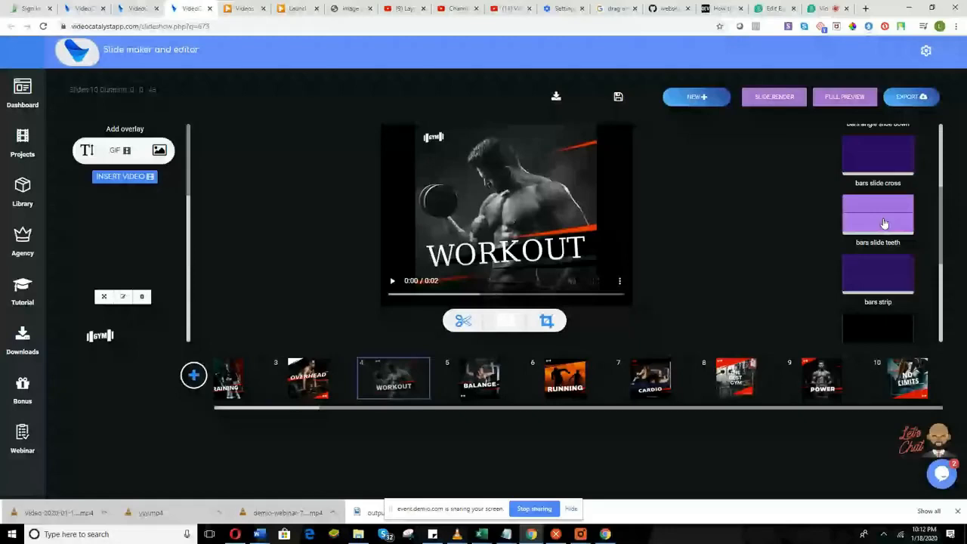
pyautogui.click(883, 223)
pyautogui.scroll(-1, 888, 230)
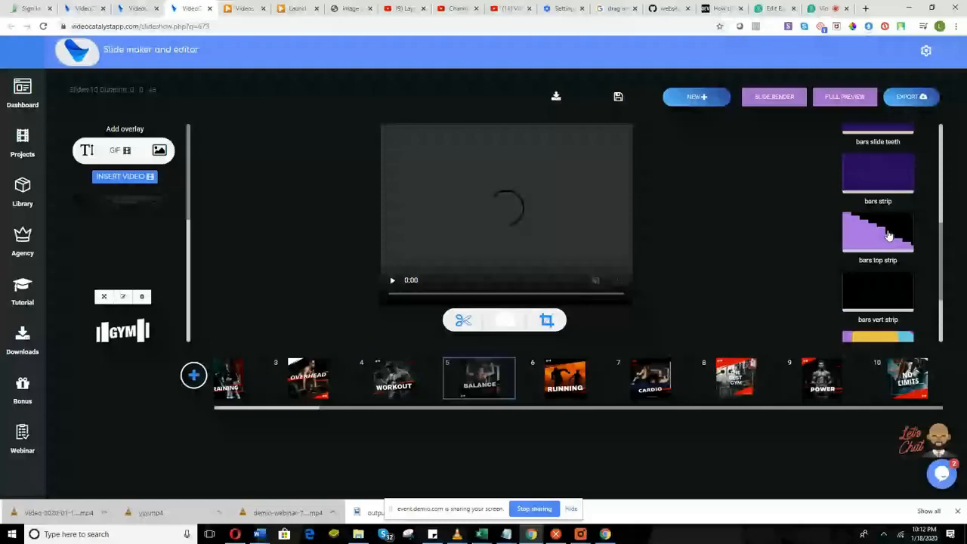
pyautogui.click(888, 236)
pyautogui.scroll(-1, 876, 272)
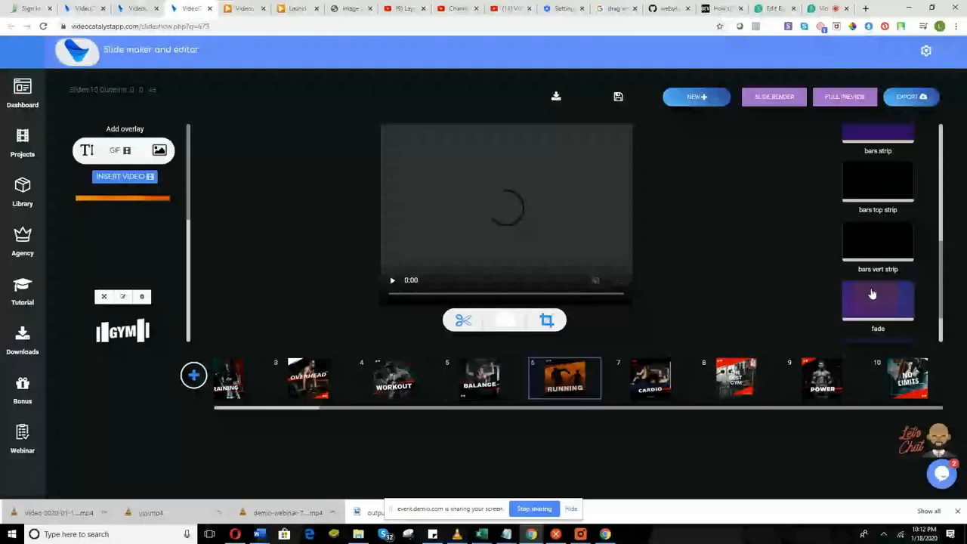
pyautogui.doubleClick(872, 293)
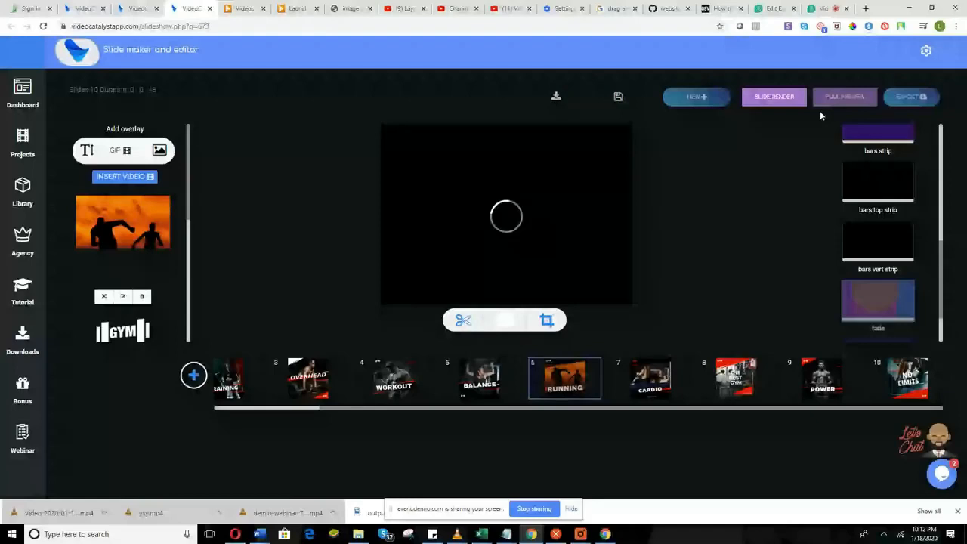
# Save the project, scroll the timeline to slides 9–10, then return to the webinar.
pyautogui.click(618, 98)
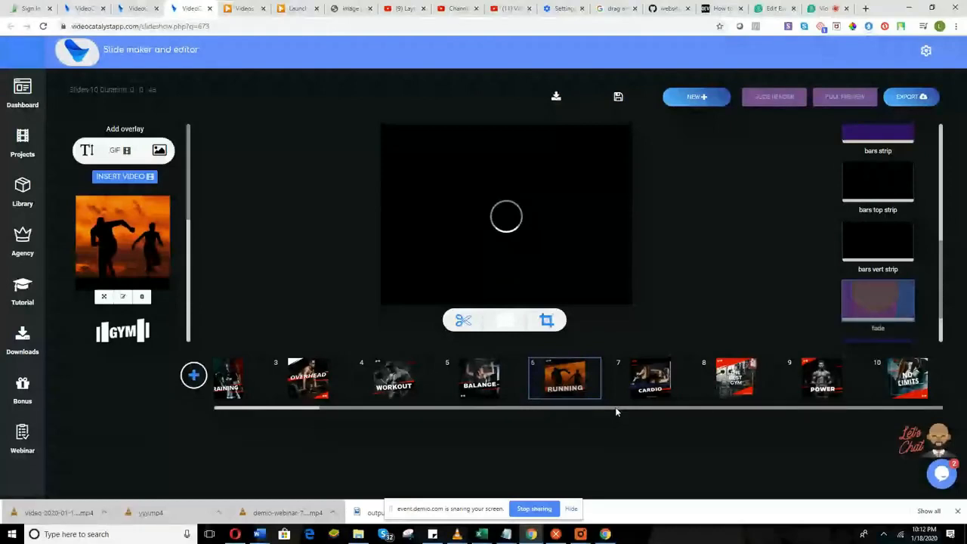
pyautogui.scroll(10, 843, 260)
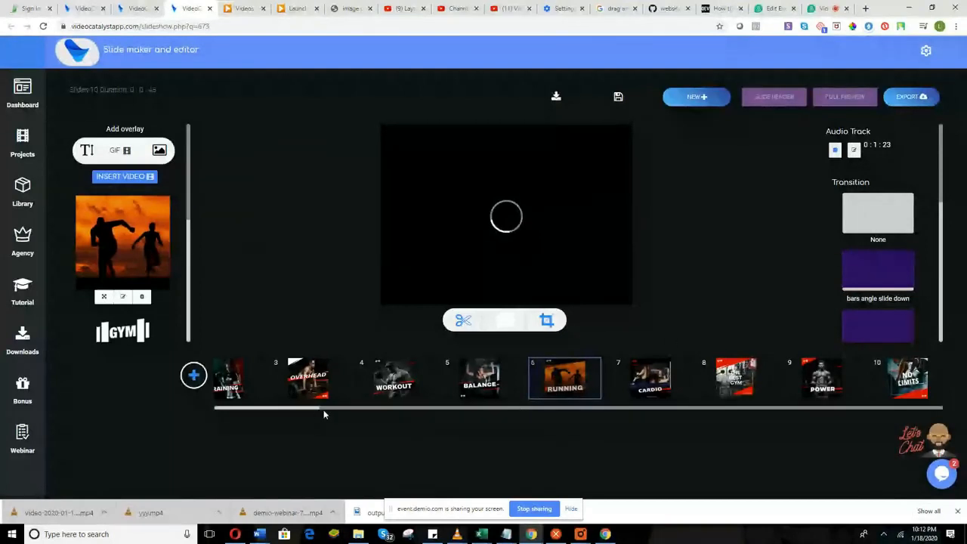
pyautogui.moveTo(323, 409); pyautogui.dragTo(218, 407)
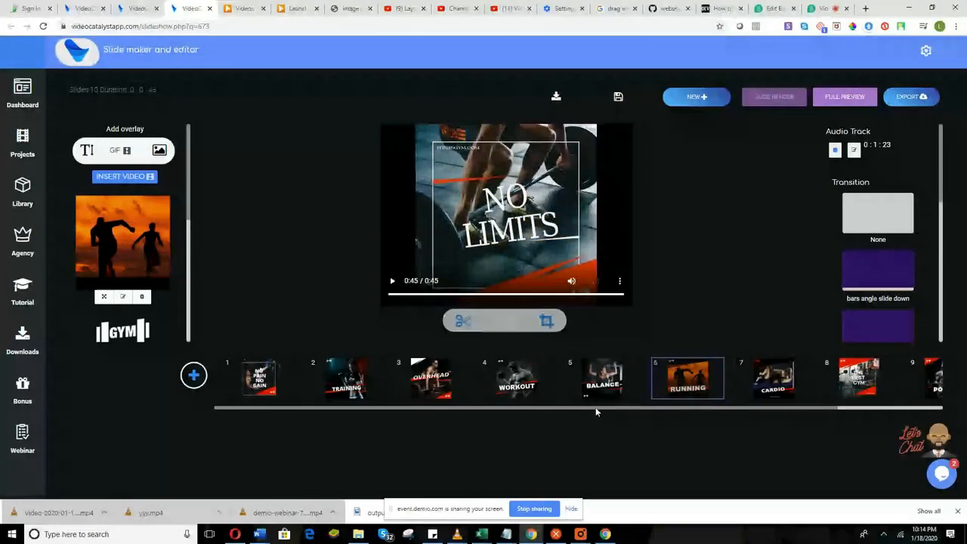
pyautogui.moveTo(596, 411); pyautogui.dragTo(740, 404)
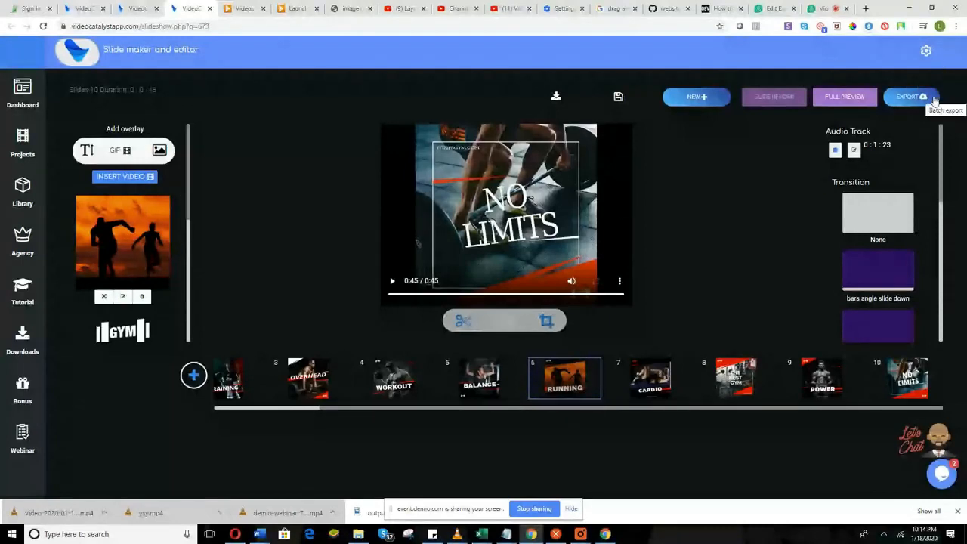
pyautogui.click(820, 9)
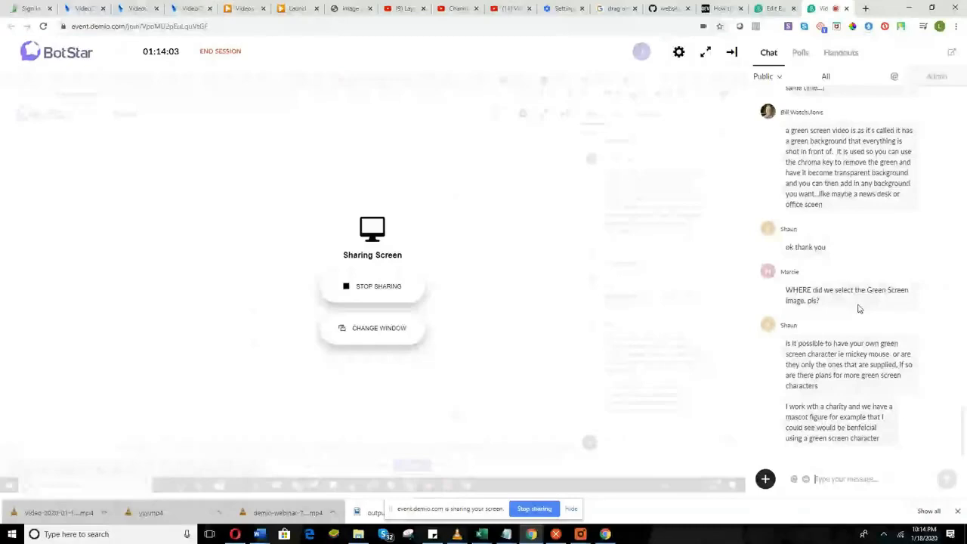
pyautogui.scroll(3, 858, 306)
pyautogui.scroll(2, 854, 283)
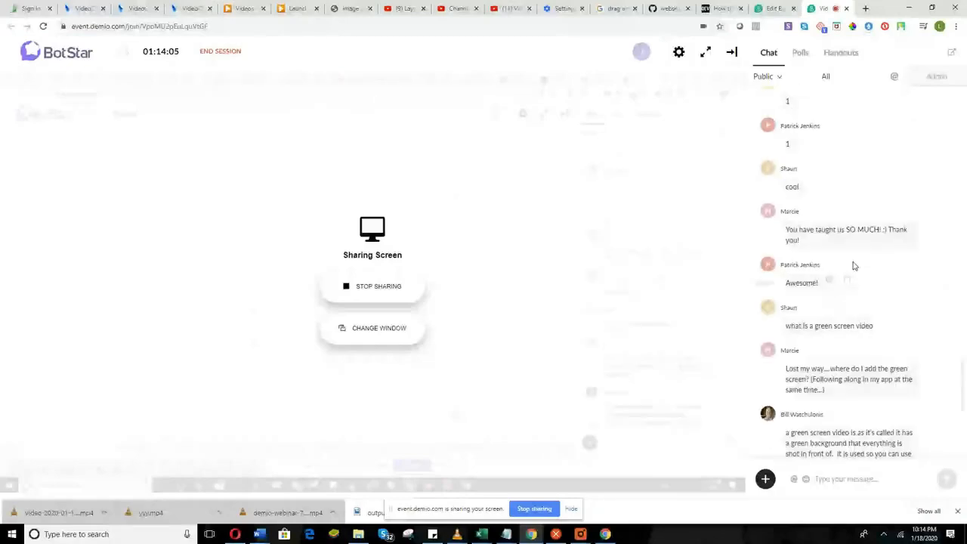
pyautogui.scroll(-4, 853, 265)
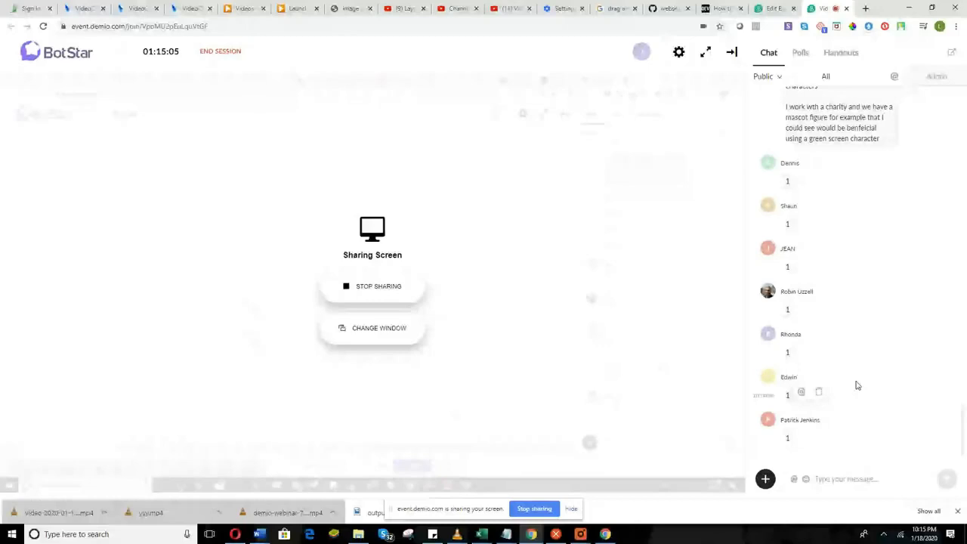
pyautogui.scroll(3, 838, 272)
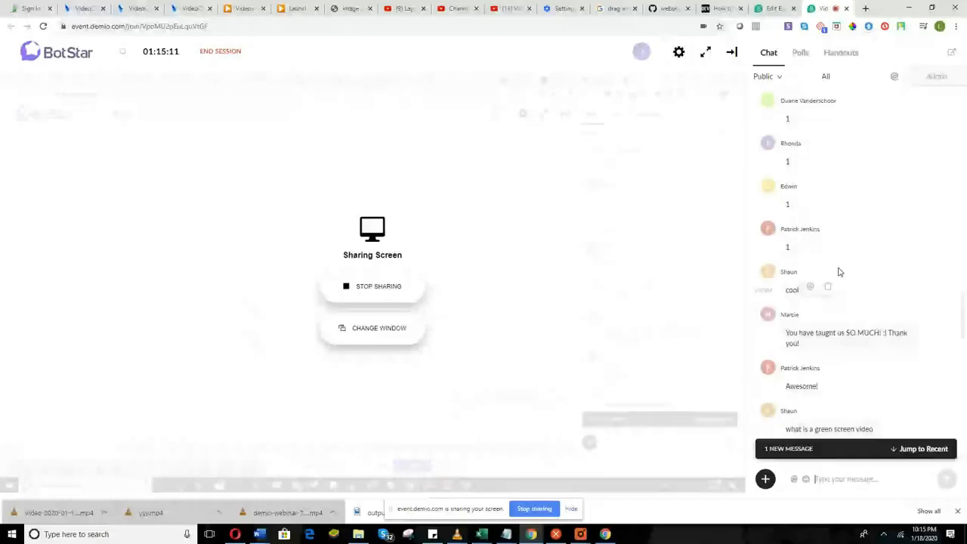
pyautogui.scroll(-1, 854, 302)
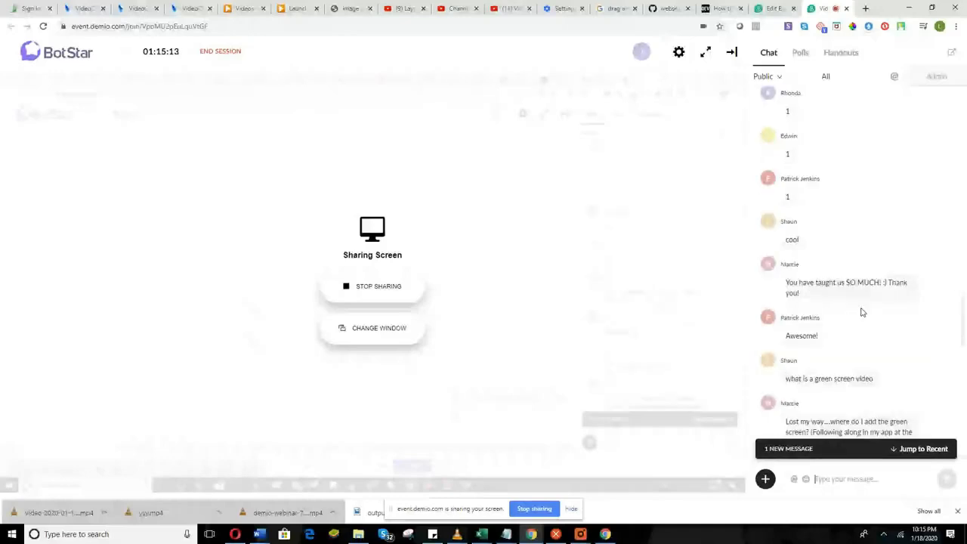
pyautogui.scroll(1, 861, 312)
pyautogui.scroll(-1, 845, 314)
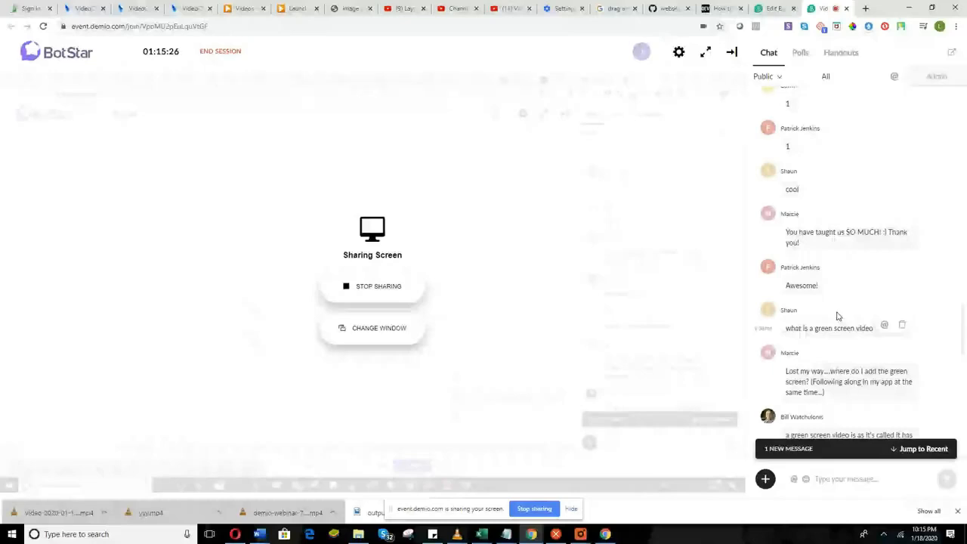
pyautogui.scroll(-1, 846, 360)
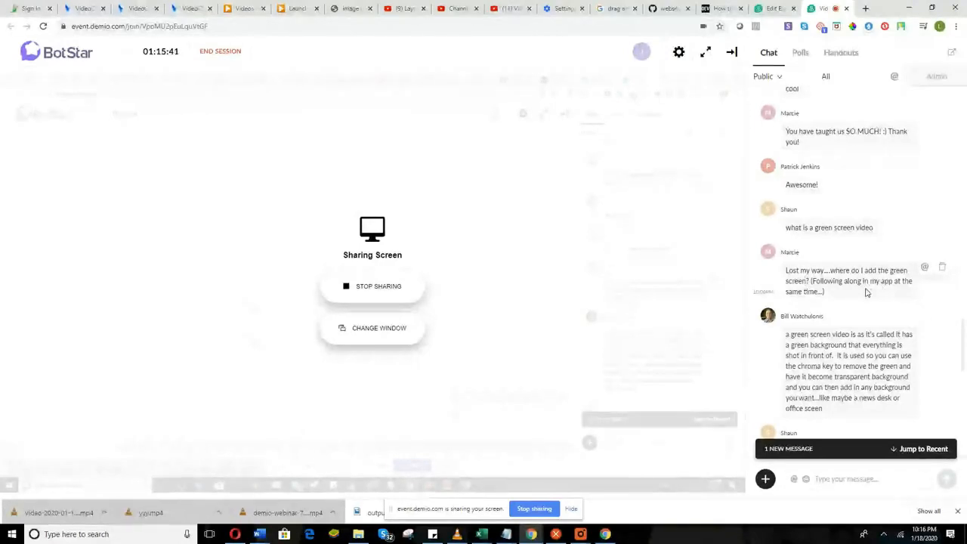
# Browse the Greenscreen clips in VideoCatalyst's stock footage library, then return to the Demio chat.
pyautogui.click(186, 9)
pyautogui.click(192, 375)
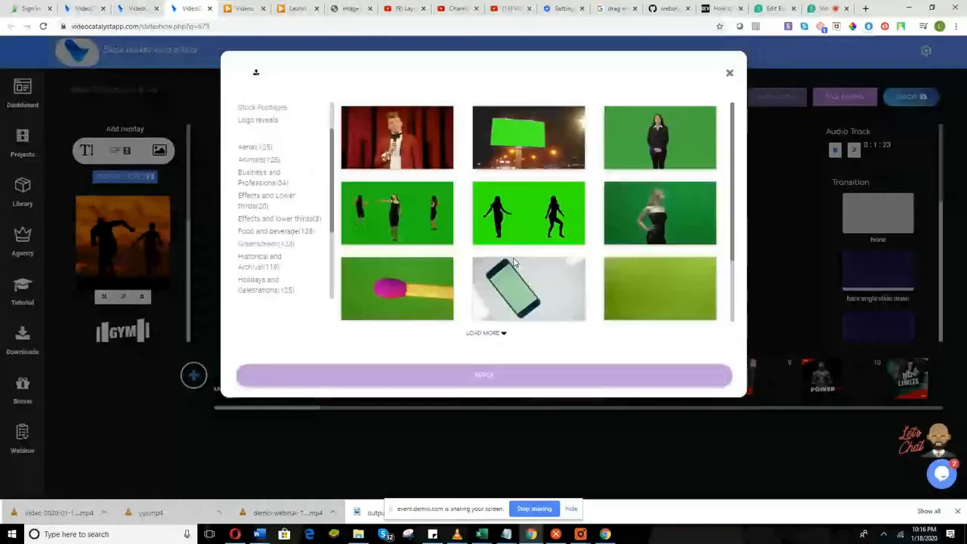
pyautogui.scroll(-10, 513, 262)
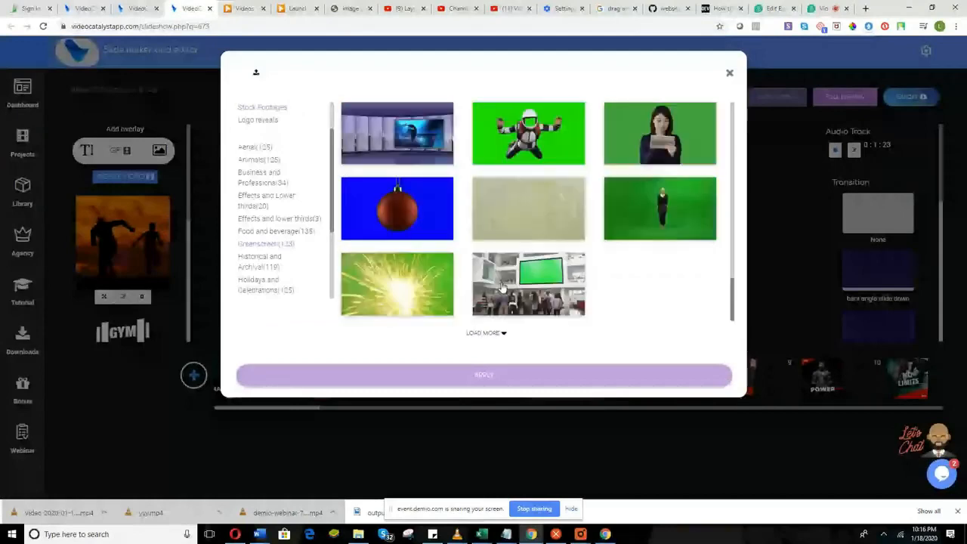
pyautogui.scroll(-3, 499, 291)
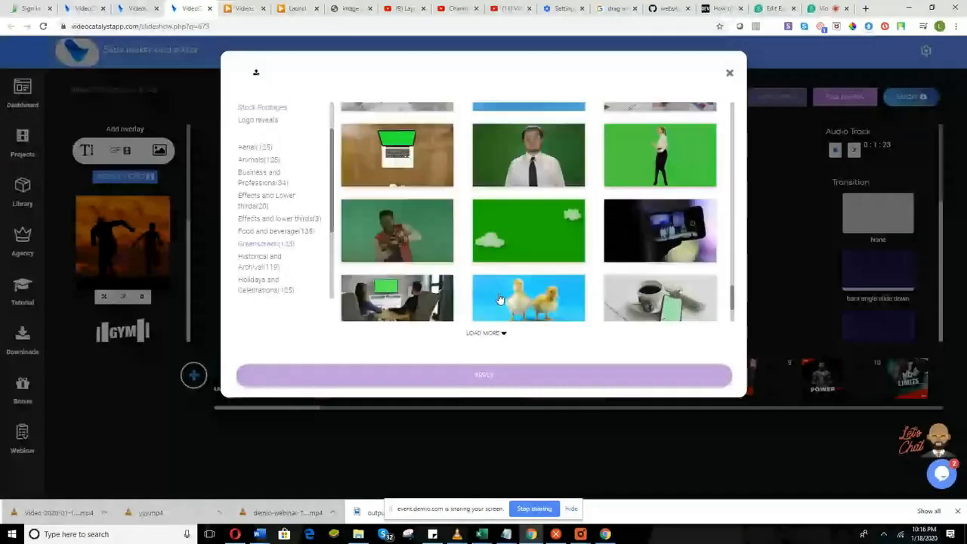
pyautogui.scroll(-2, 500, 299)
pyautogui.scroll(1, 511, 226)
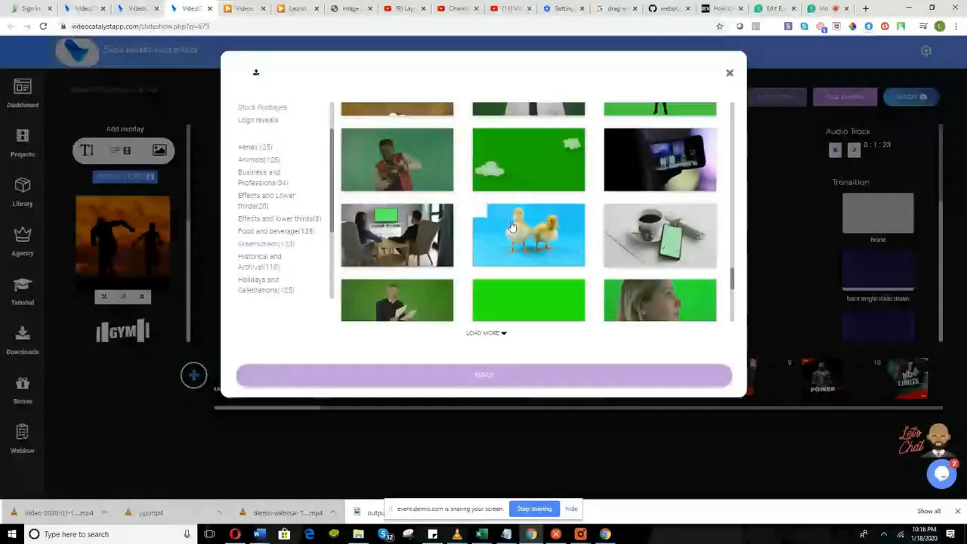
pyautogui.scroll(3, 507, 257)
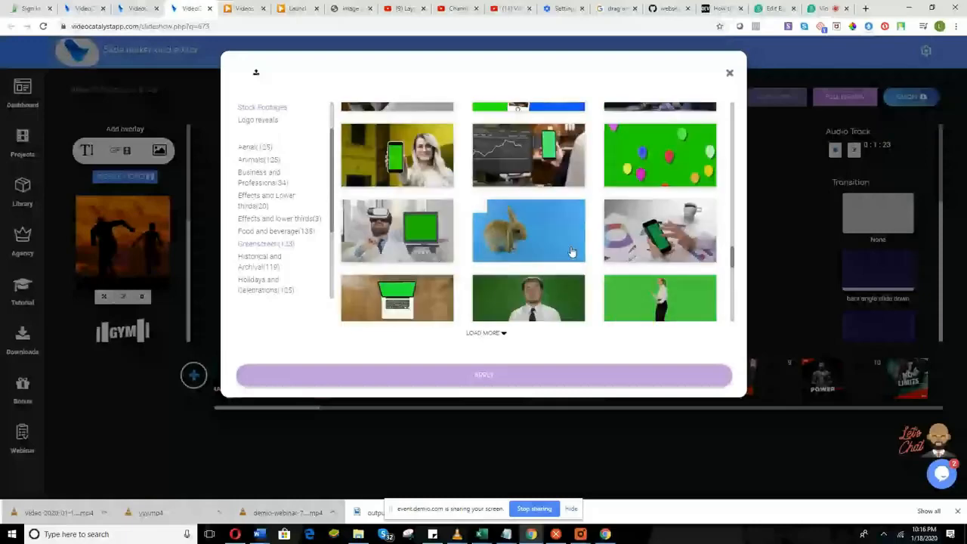
pyautogui.scroll(3, 572, 252)
pyautogui.click(822, 8)
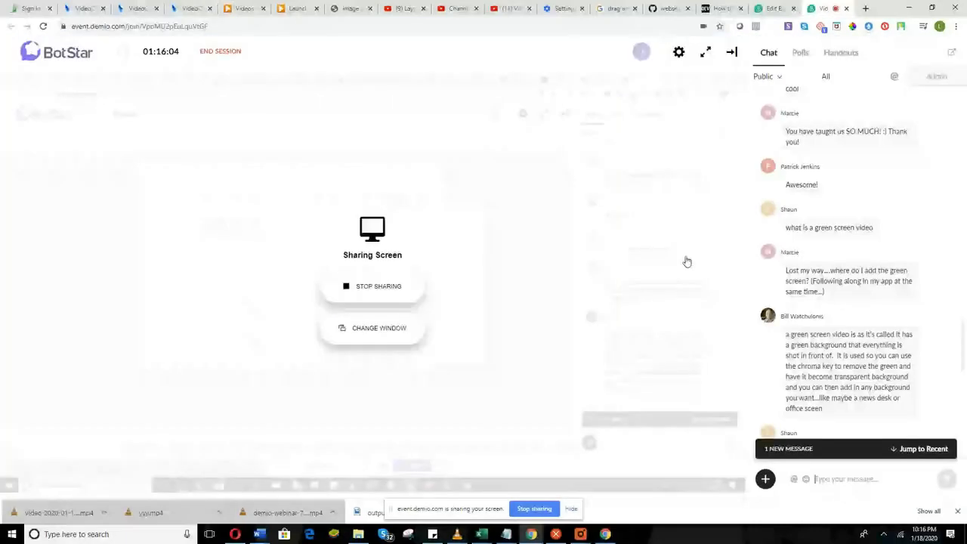
pyautogui.scroll(-1, 844, 286)
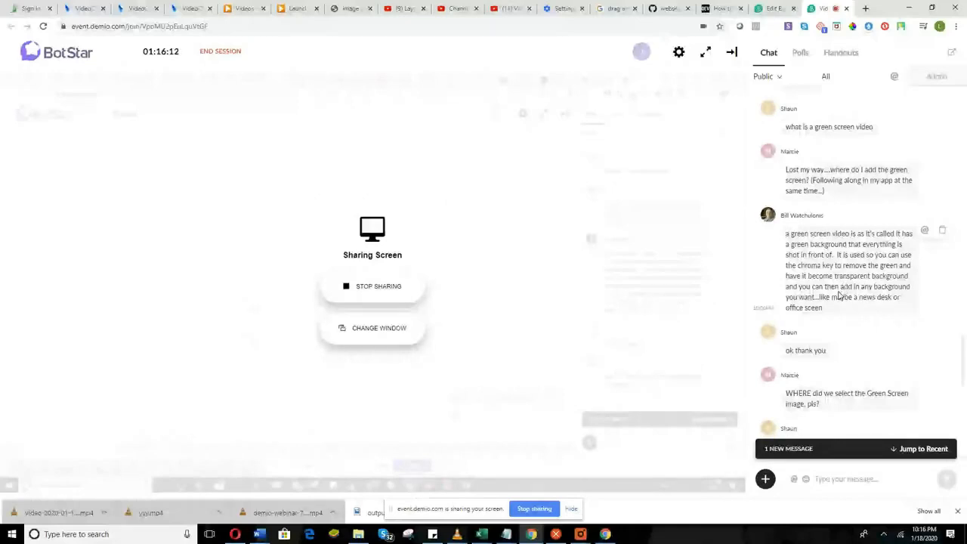
pyautogui.scroll(-1, 838, 302)
pyautogui.scroll(-1, 839, 310)
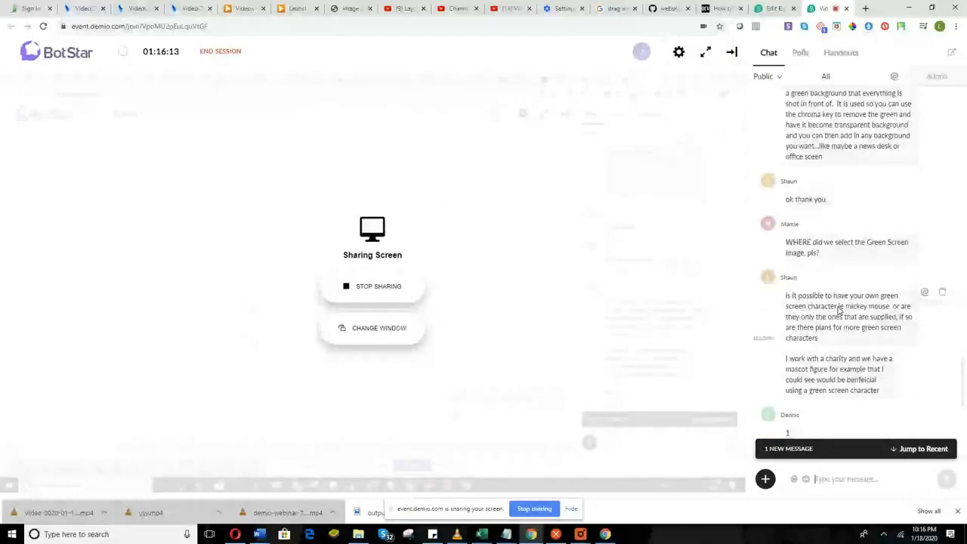
pyautogui.scroll(-1, 830, 273)
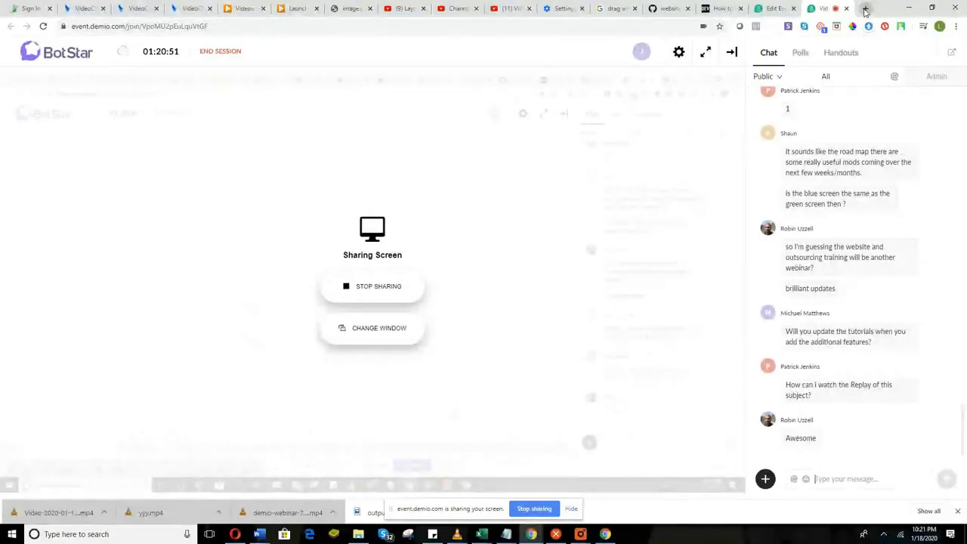
# Load videomax.io/cpanel in a new Chrome tab.
pyautogui.click(866, 9)
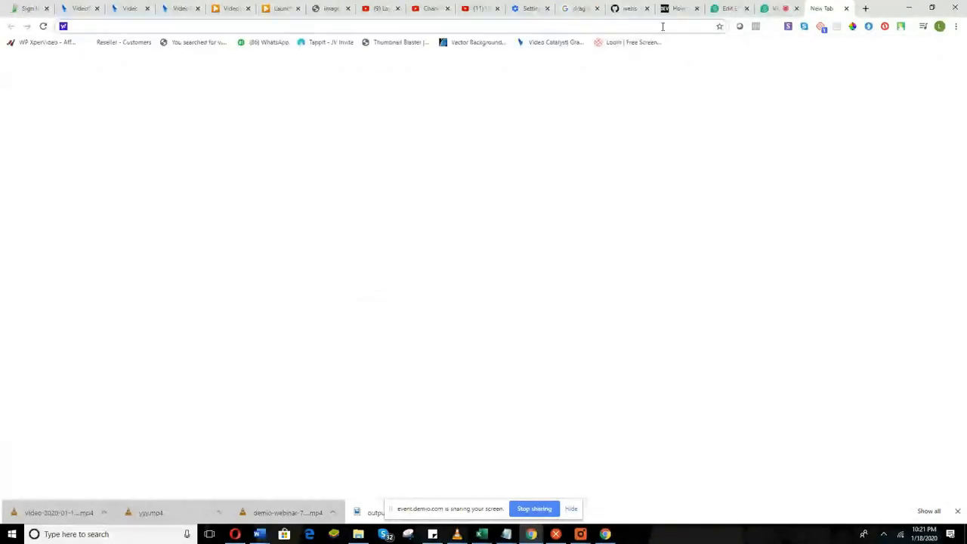
pyautogui.write('videoma')
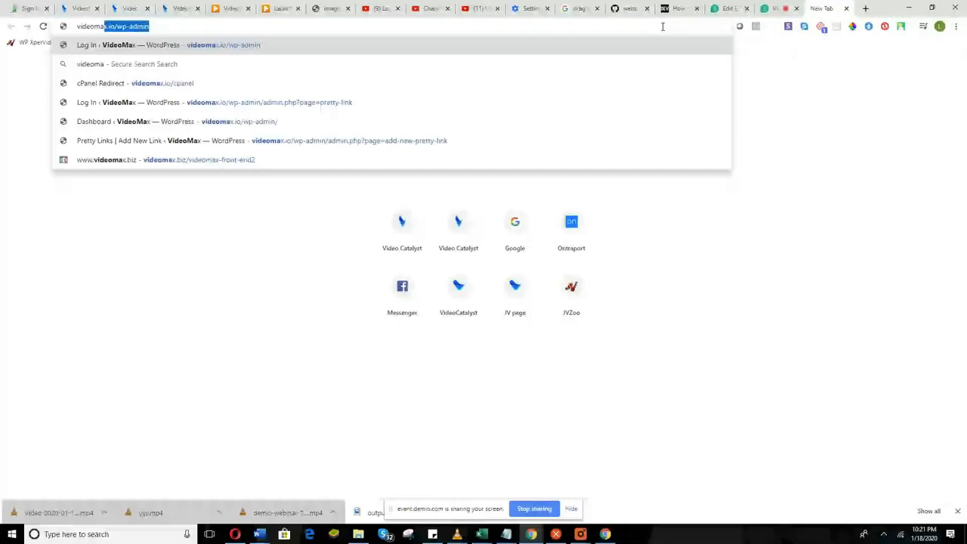
pyautogui.write('x.io/')
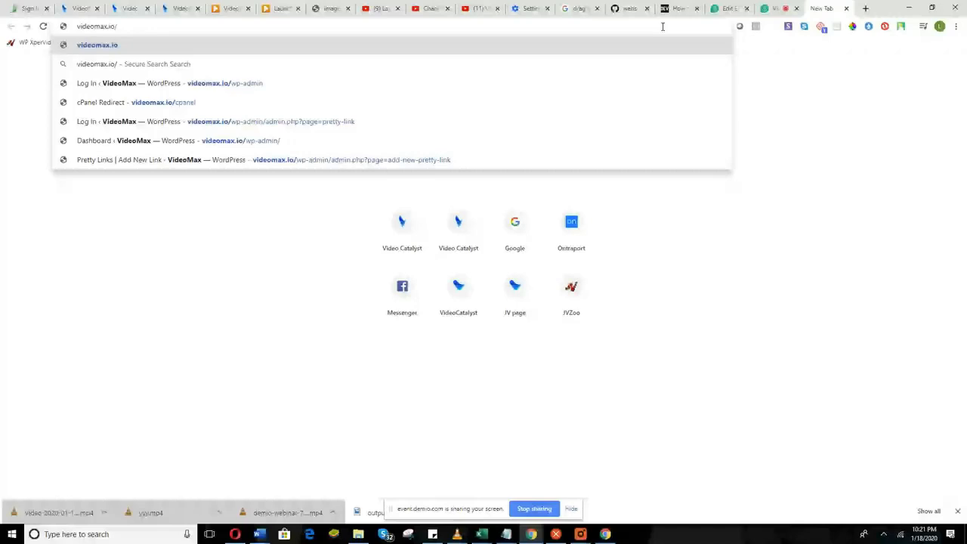
pyautogui.write('cpanel')
pyautogui.press('Return')
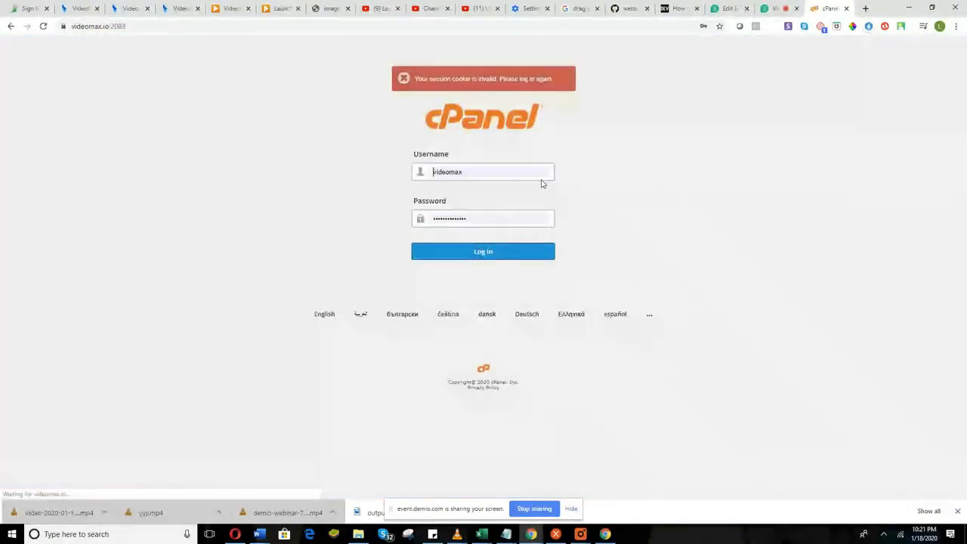
# Log in to cPanel and open File Manager.
pyautogui.click(473, 253)
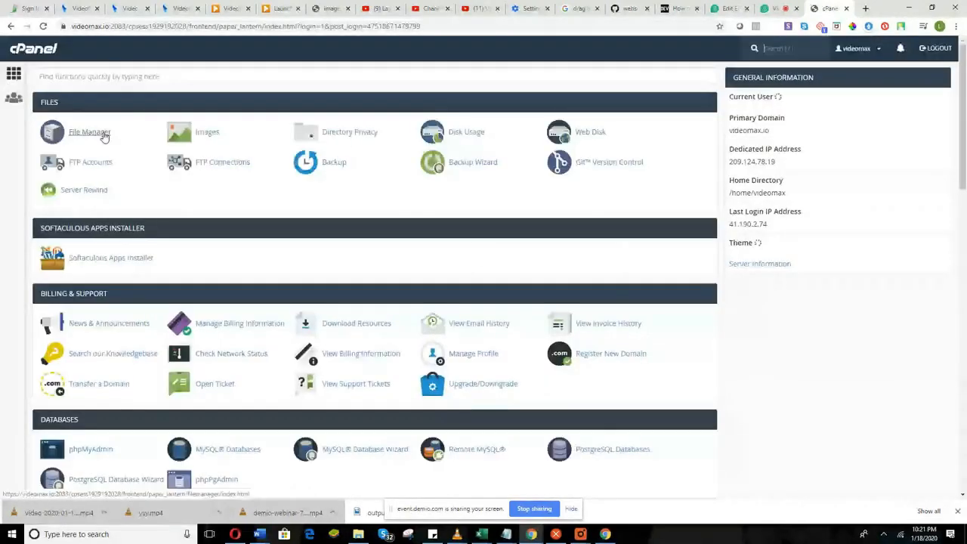
pyautogui.click(105, 136)
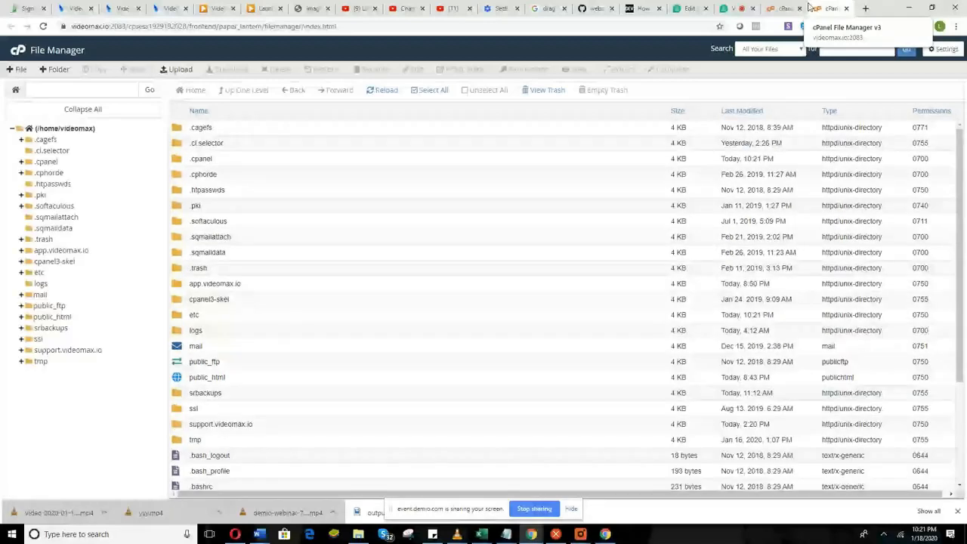
# Inside public_html, create a folder named animatedads and select it.
pyautogui.scroll(-3, 360, 264)
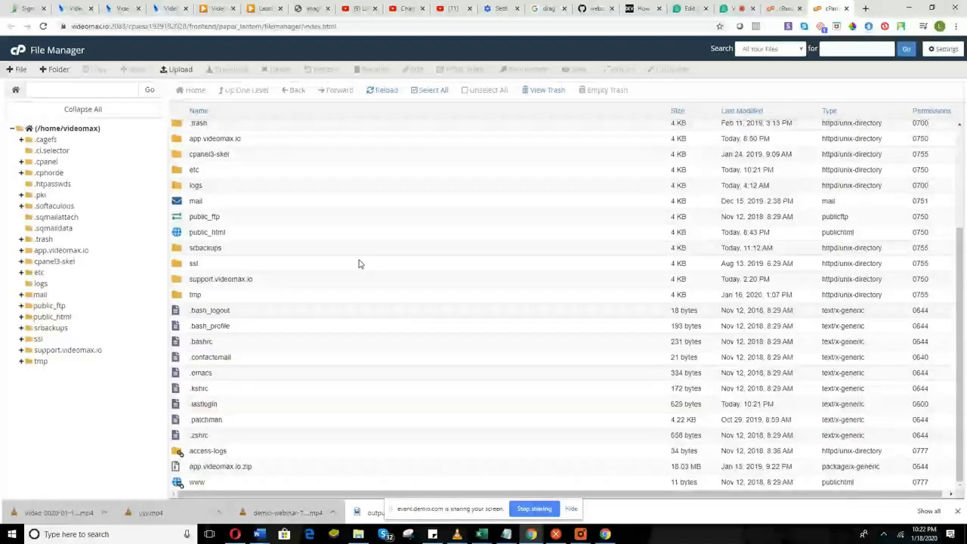
pyautogui.scroll(3, 360, 263)
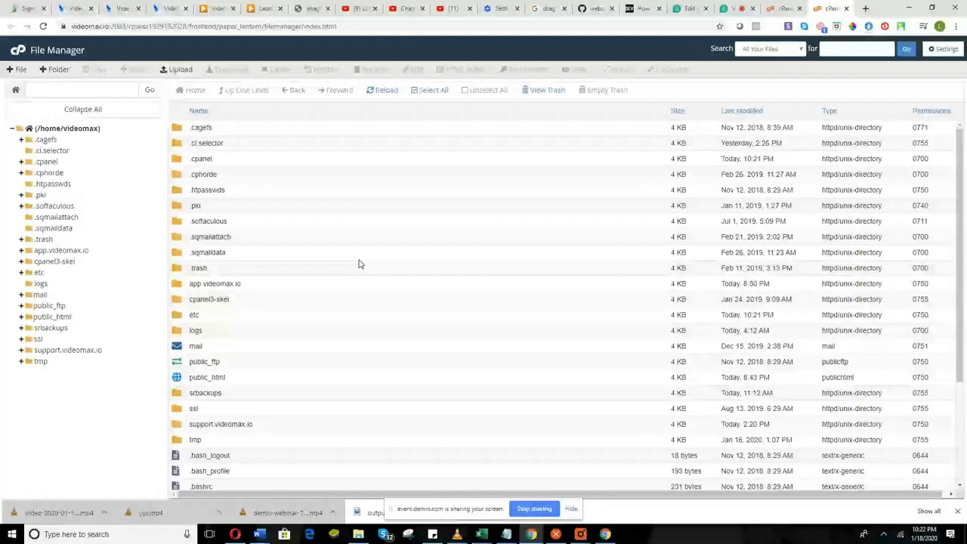
pyautogui.doubleClick(335, 377)
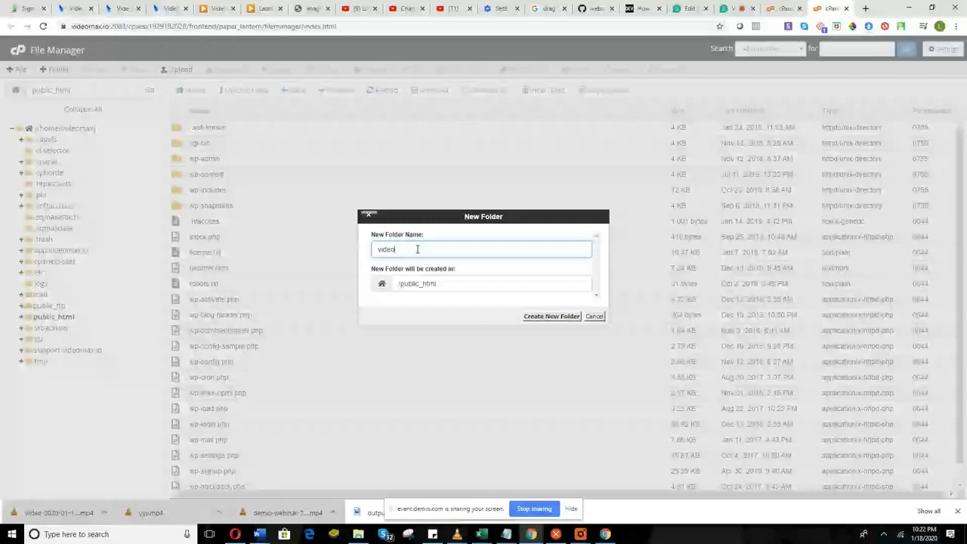
pyautogui.press('BackSpace')
pyautogui.press('BackSpace')
pyautogui.press('BackSpace')
pyautogui.press('BackSpace')
pyautogui.press('BackSpace')
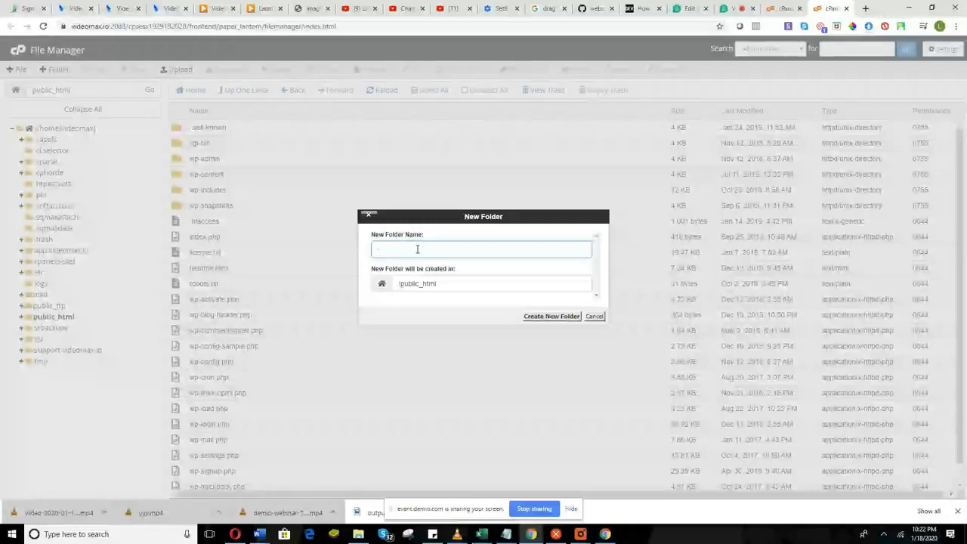
pyautogui.write('animatedads')
pyautogui.click(569, 323)
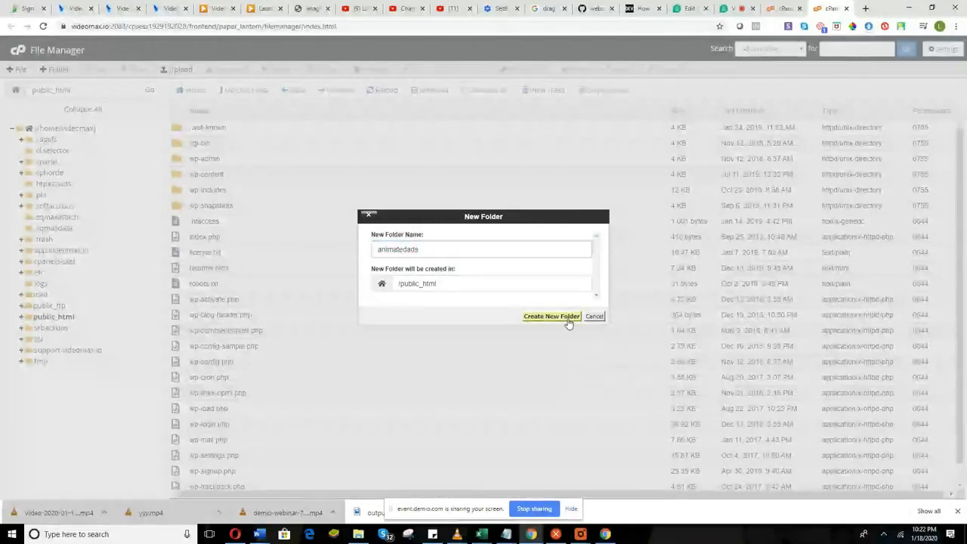
pyautogui.click(244, 145)
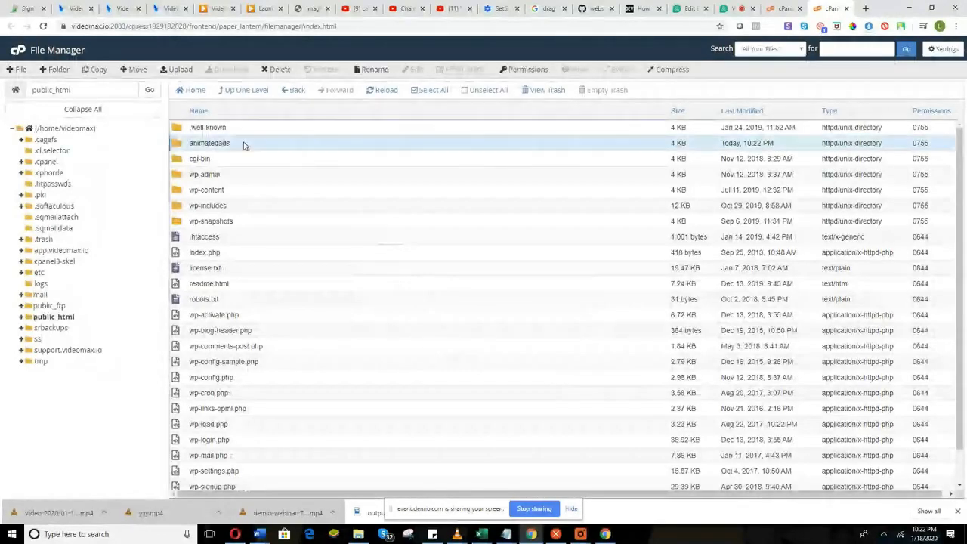
# Open the animatedads folder, launch its Upload page, then return to the cPanel home tab.
pyautogui.doubleClick(244, 145)
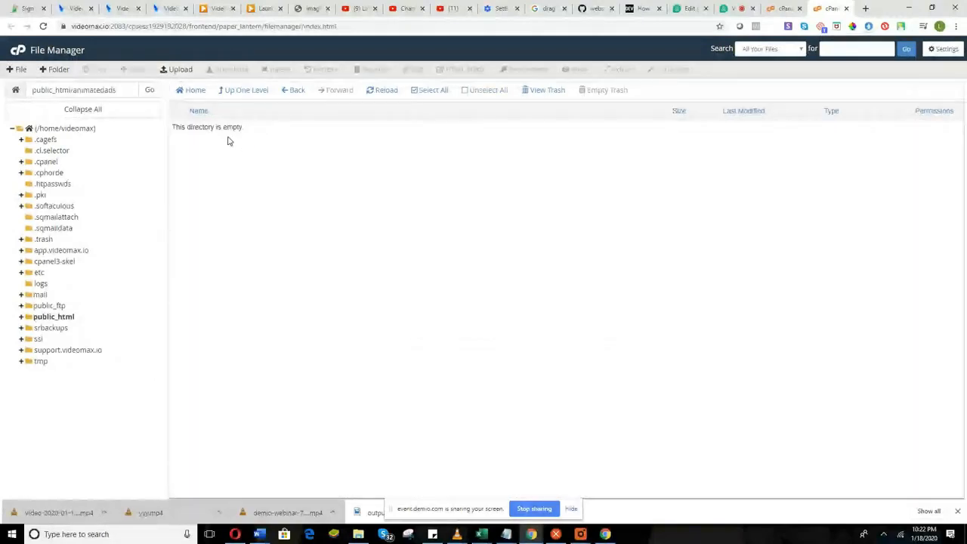
pyautogui.click(176, 68)
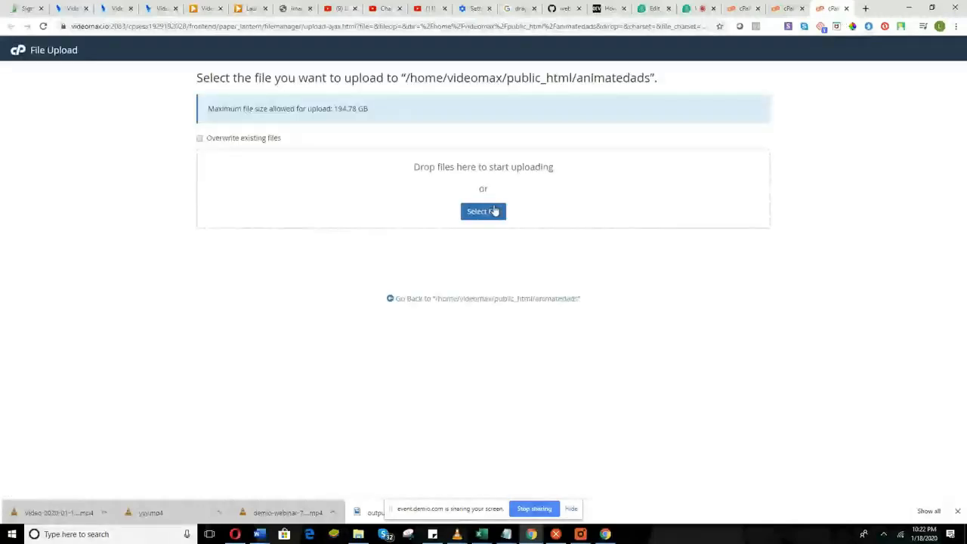
pyautogui.click(743, 9)
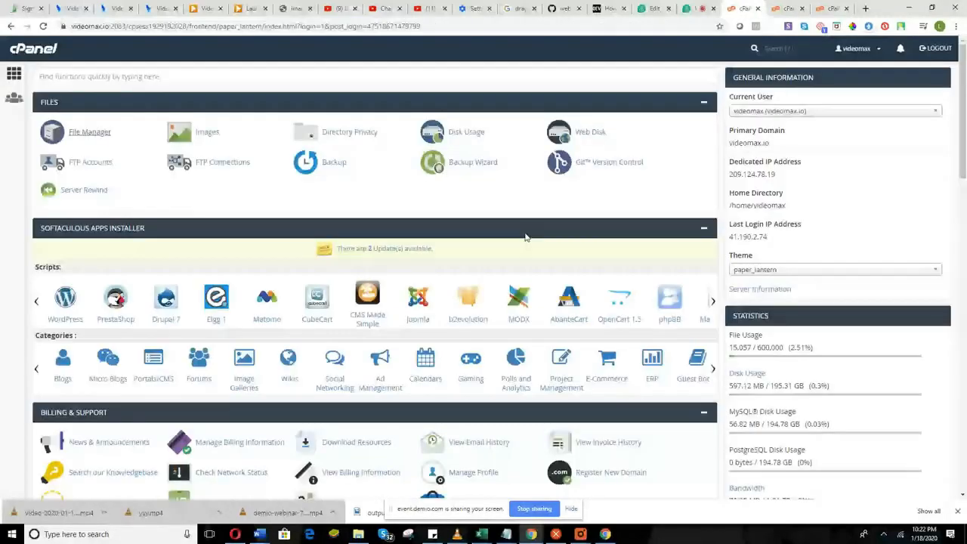
# Look over the cPanel dashboard, then go back to File Manager showing the empty animatedads folder.
pyautogui.scroll(-1, 506, 302)
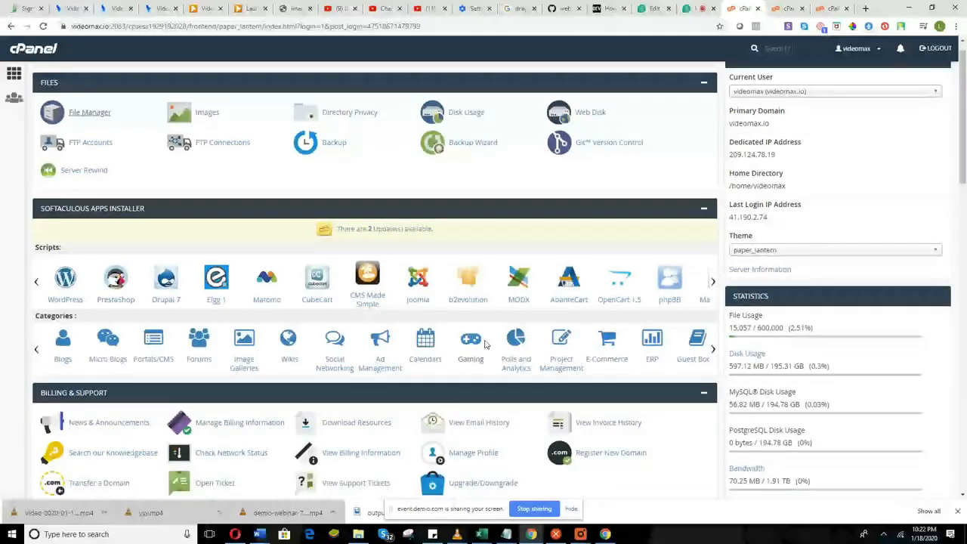
pyautogui.scroll(1, 485, 345)
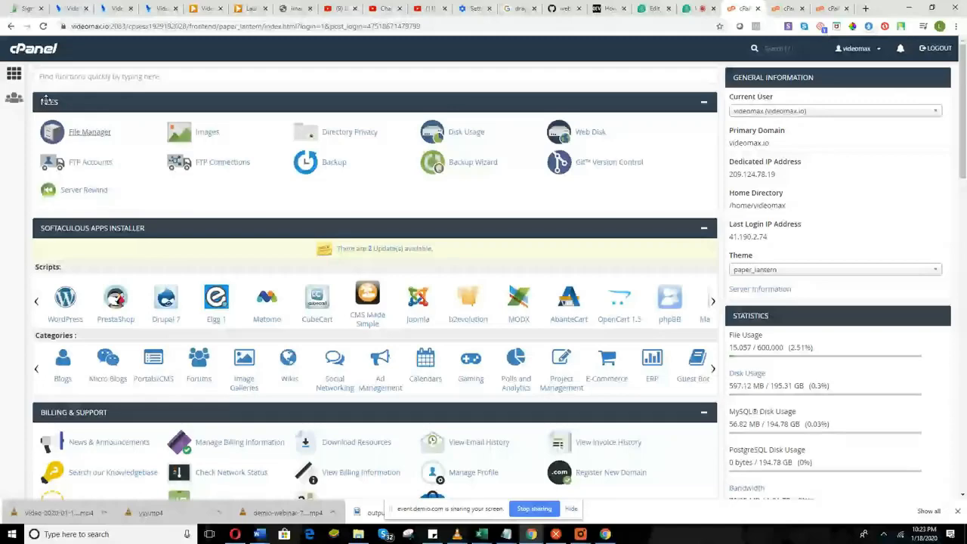
pyautogui.scroll(-6, 108, 401)
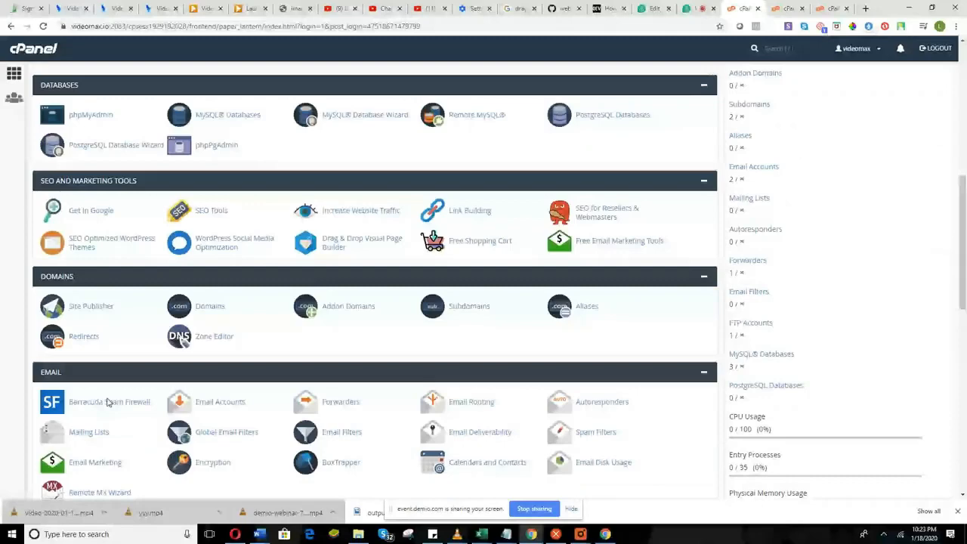
pyautogui.scroll(5, 108, 400)
pyautogui.scroll(1, 117, 394)
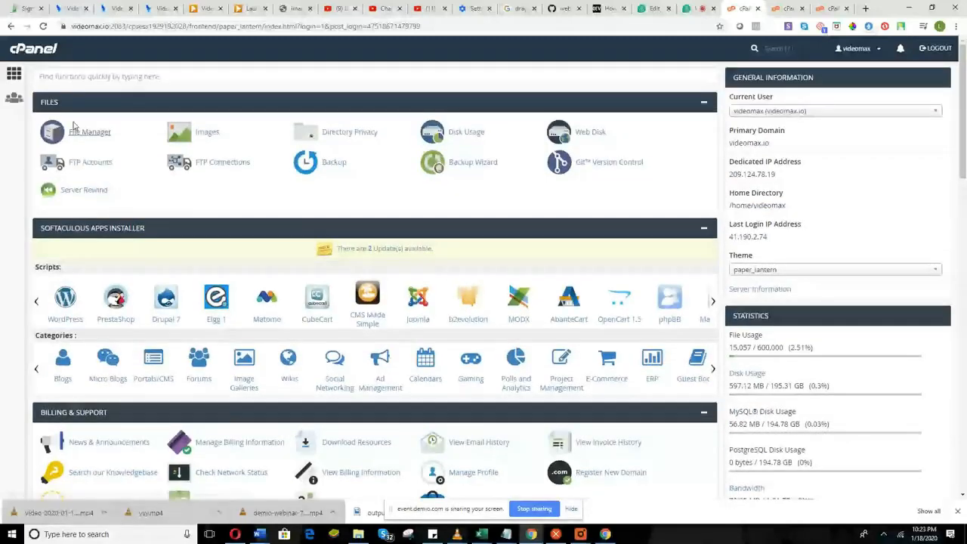
pyautogui.click(789, 7)
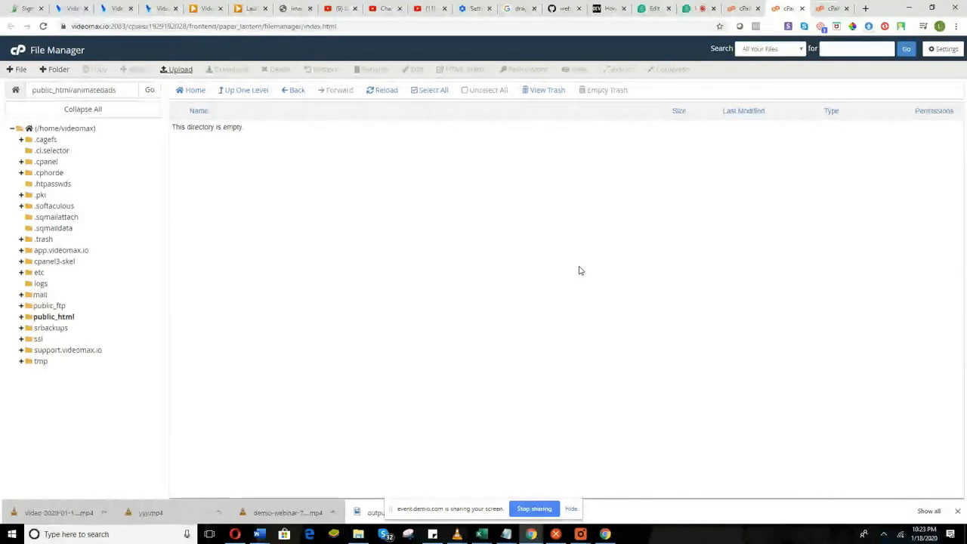
# Upload Animated Ads Agency Website.zip from the VideoCatalyst Agency Kit folder to public_html/animatedads.
pyautogui.click(831, 8)
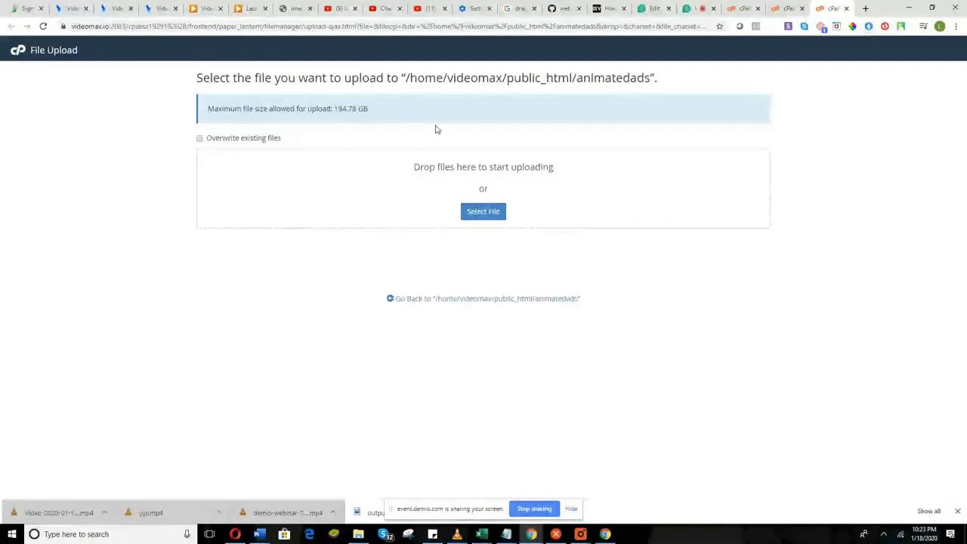
pyautogui.click(483, 214)
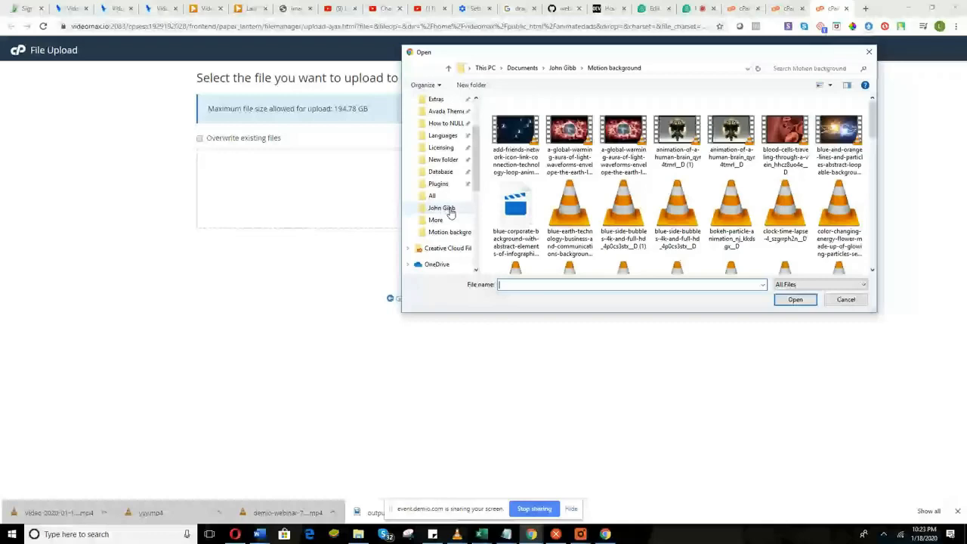
pyautogui.click(448, 210)
pyautogui.doubleClick(839, 129)
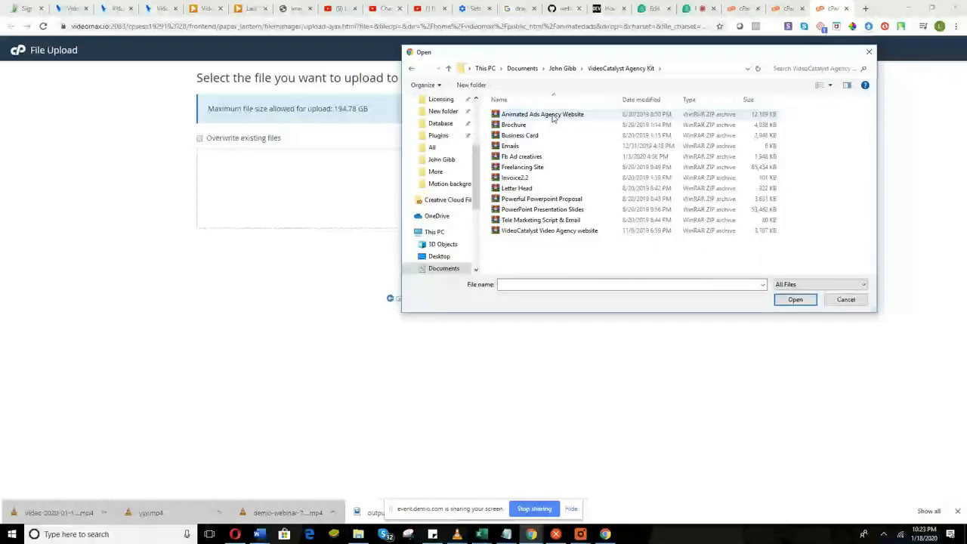
pyautogui.click(552, 117)
pyautogui.doubleClick(552, 117)
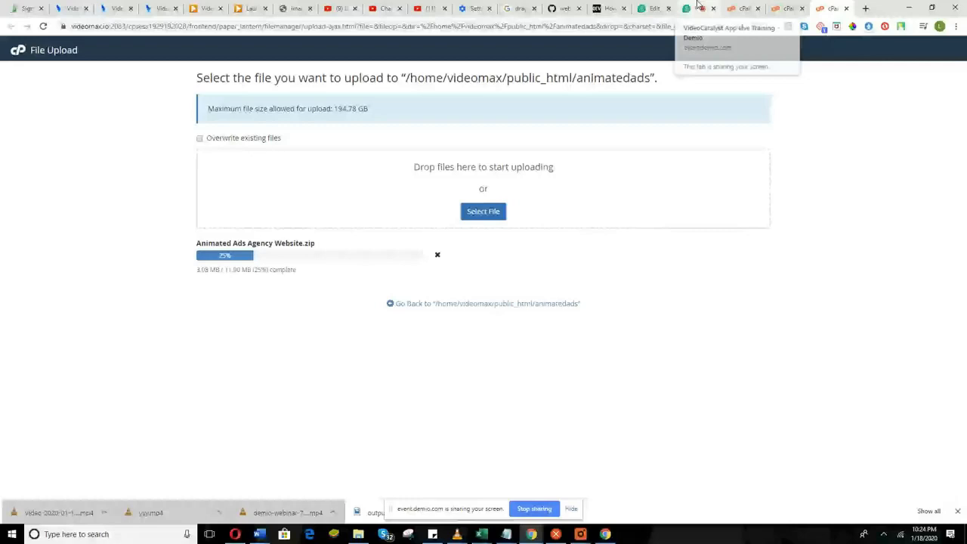
# Check the attendee questions in the Demio chat, then return to the completed 11.90 MB upload.
pyautogui.click(698, 6)
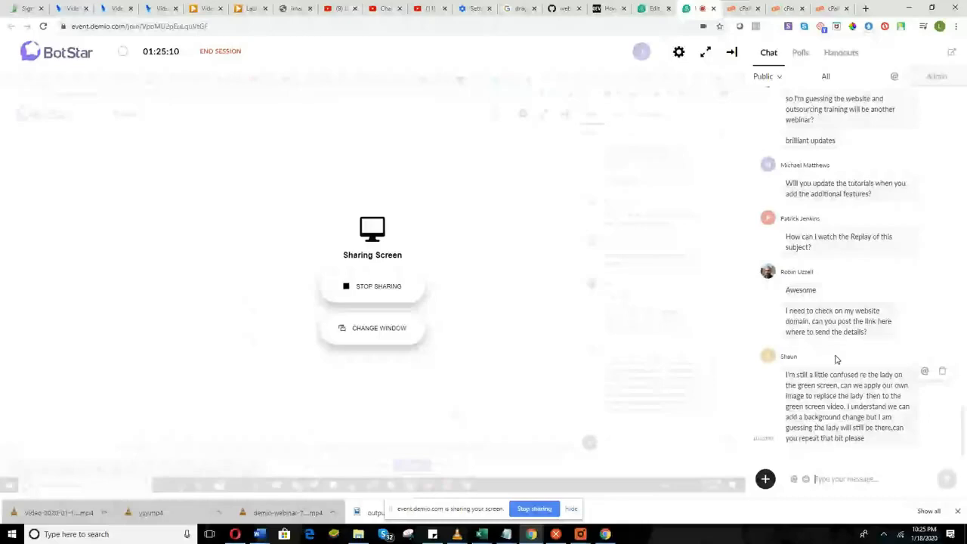
pyautogui.click(831, 9)
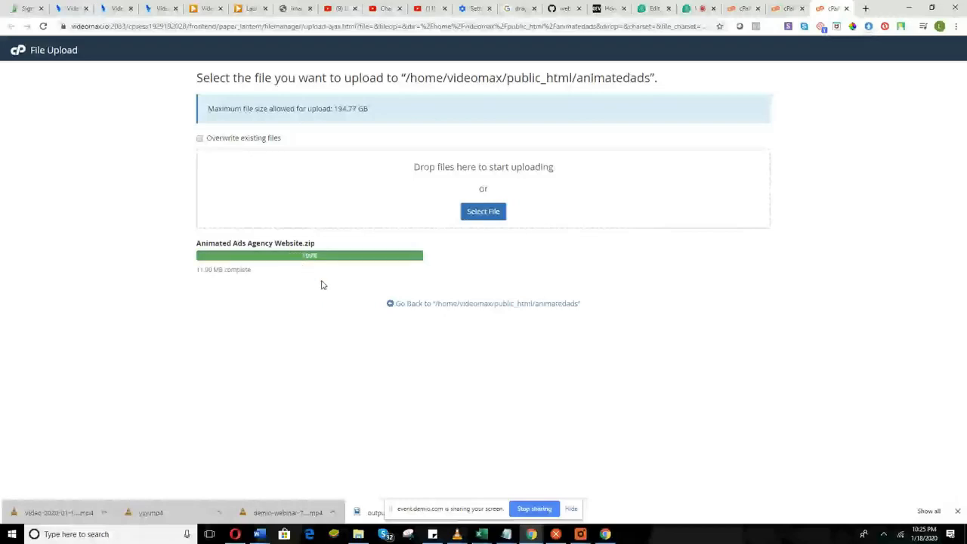
# Extract Animated Ads Agency Website.zip into animatedads and reload the file list.
pyautogui.hotkey('ctrl', 'w')
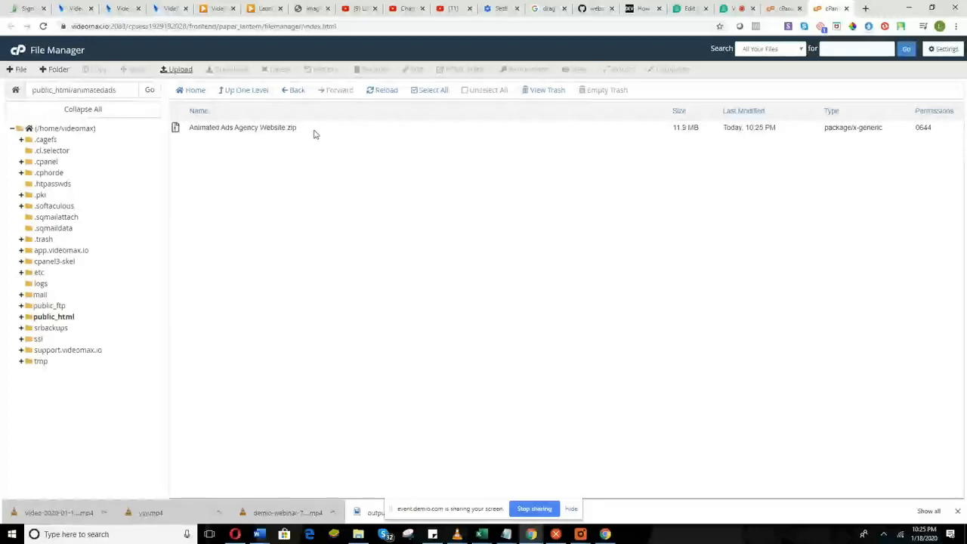
pyautogui.rightClick(279, 127)
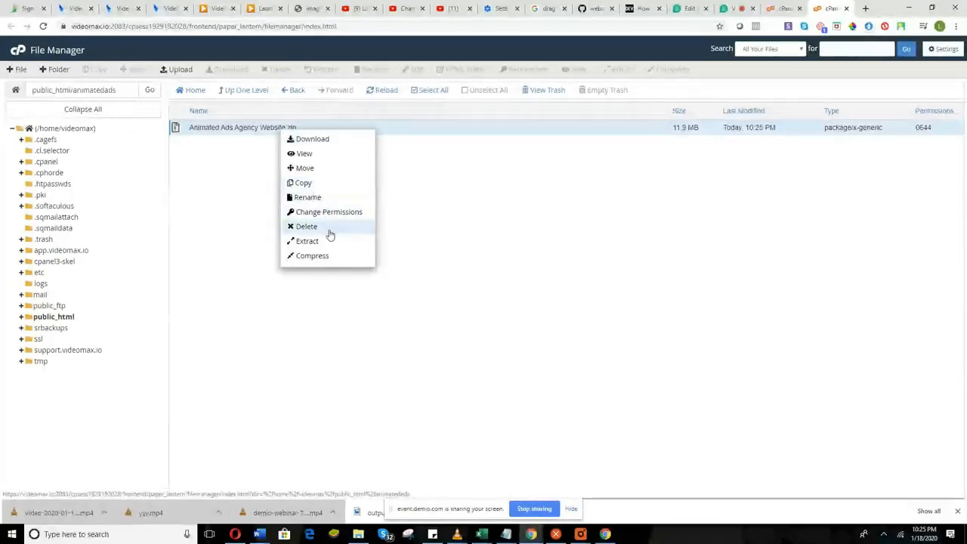
pyautogui.click(308, 241)
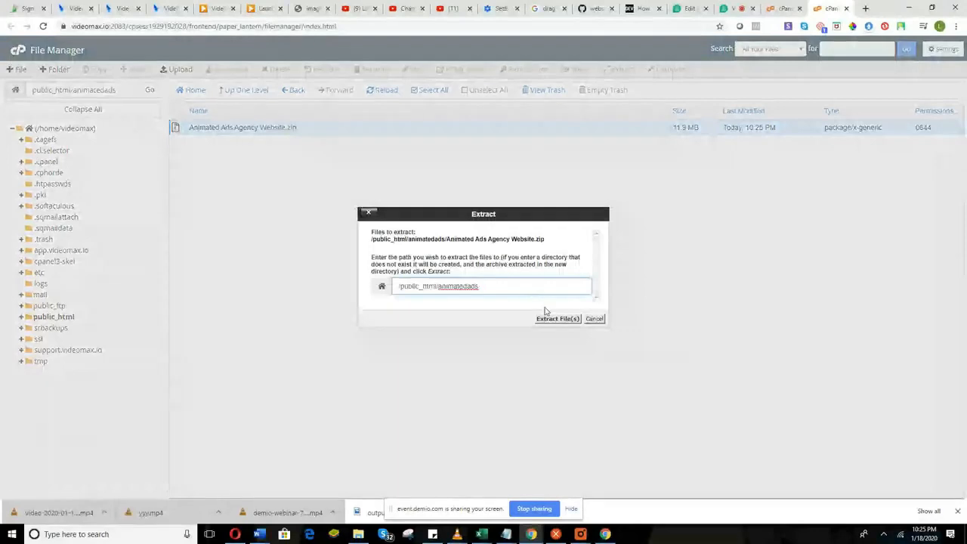
pyautogui.click(555, 319)
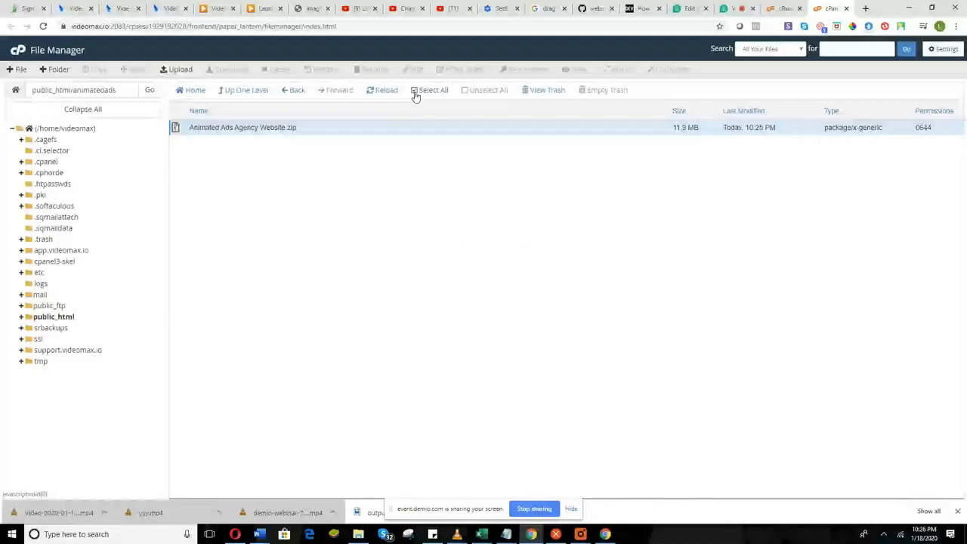
pyautogui.click(250, 145)
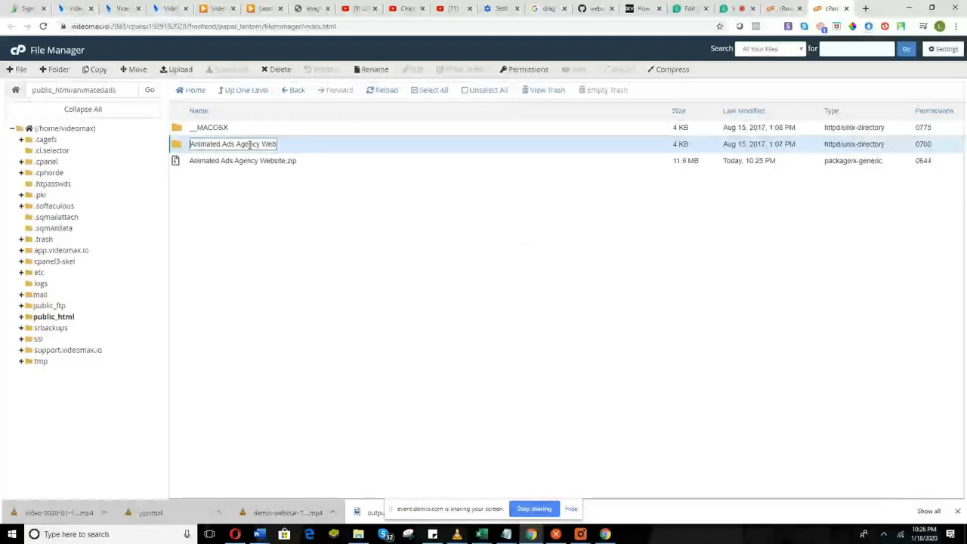
# Move all contents of the Animated Ads Agency Website folder up into /public_html/animatedads/.
pyautogui.doubleClick(302, 143)
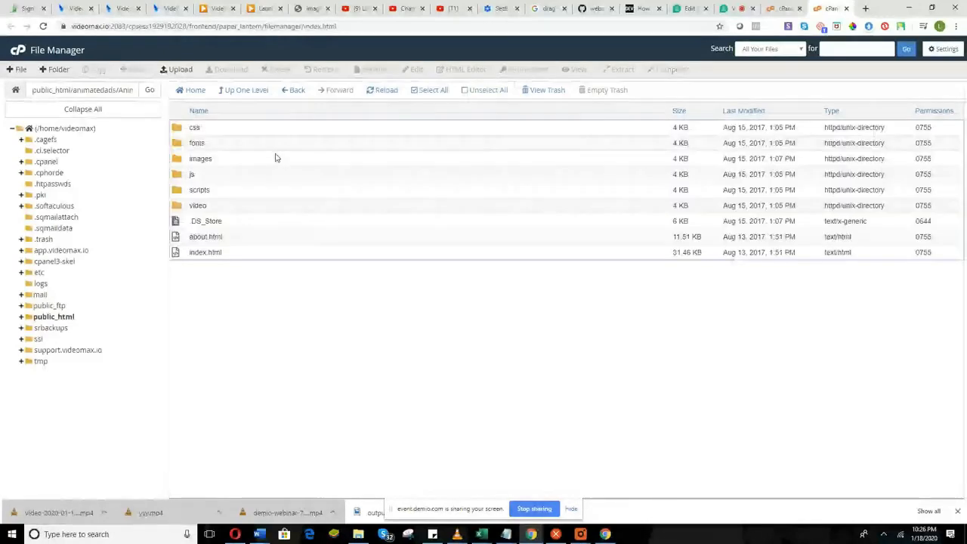
pyautogui.click(419, 90)
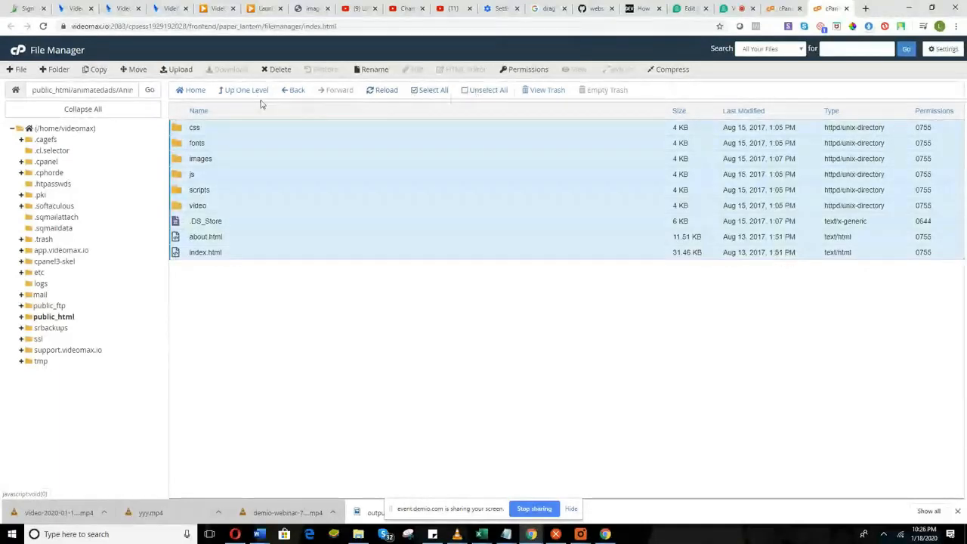
pyautogui.rightClick(264, 152)
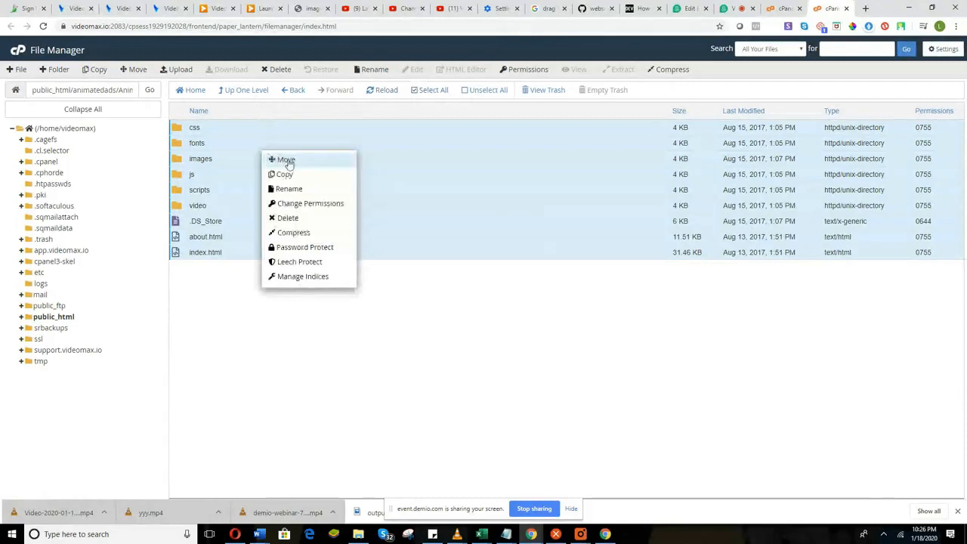
pyautogui.click(289, 160)
pyautogui.moveTo(578, 307); pyautogui.dragTo(480, 306)
pyautogui.press('BackSpace')
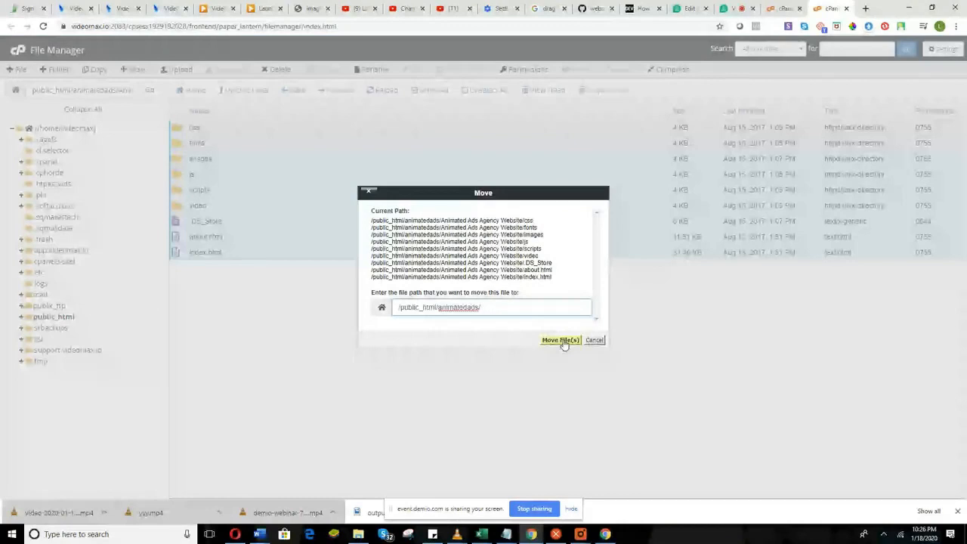
pyautogui.click(560, 340)
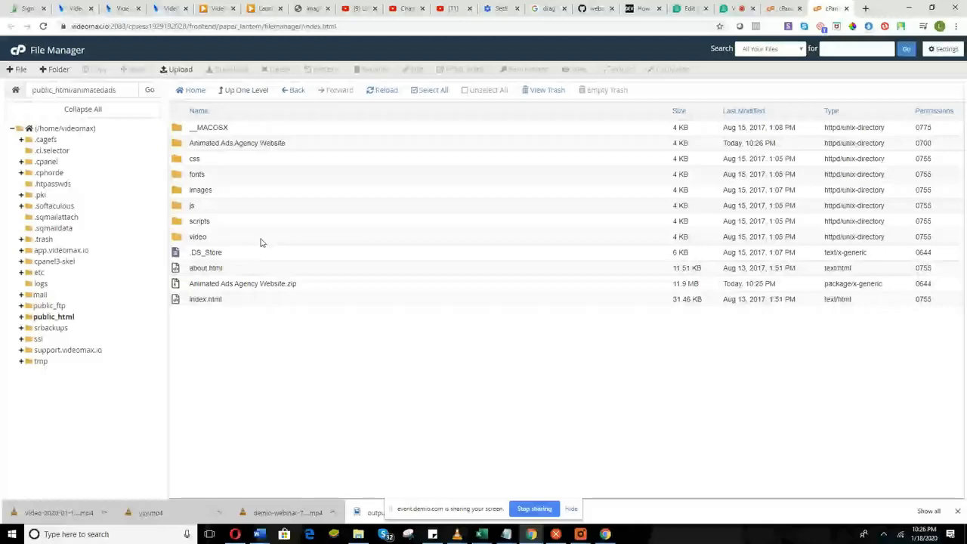
pyautogui.click(241, 92)
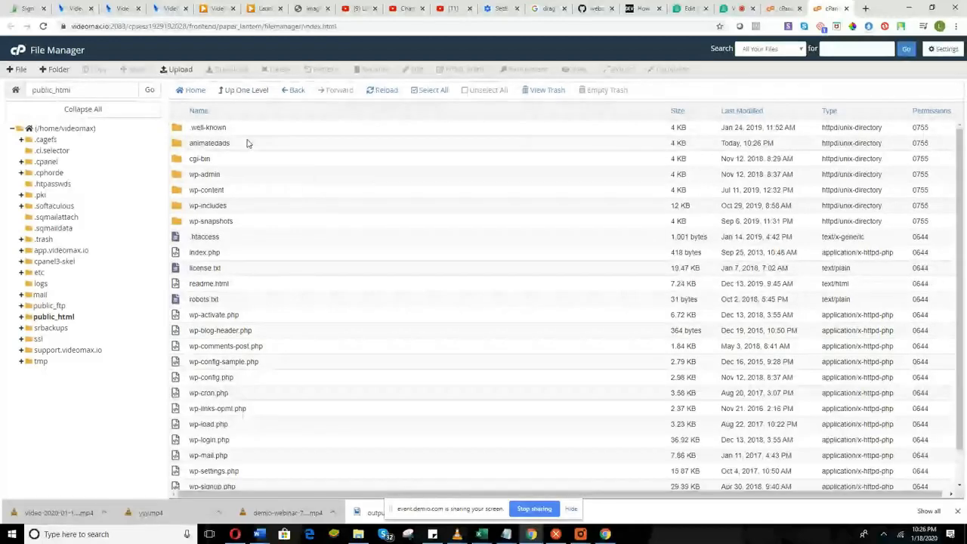
# Load videomax.io/animatedads in a new Chrome tab.
pyautogui.hotkey('ctrl', 't')
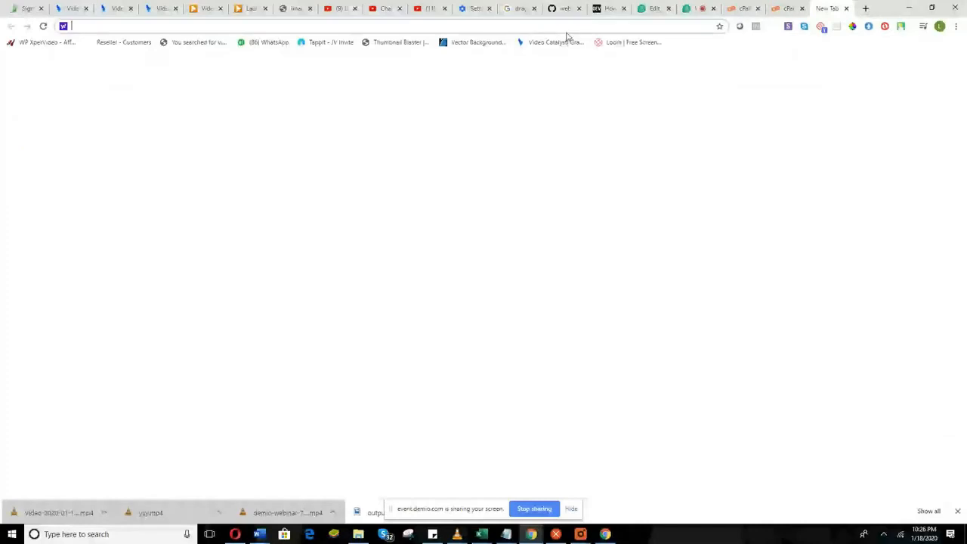
pyautogui.write('video.a')
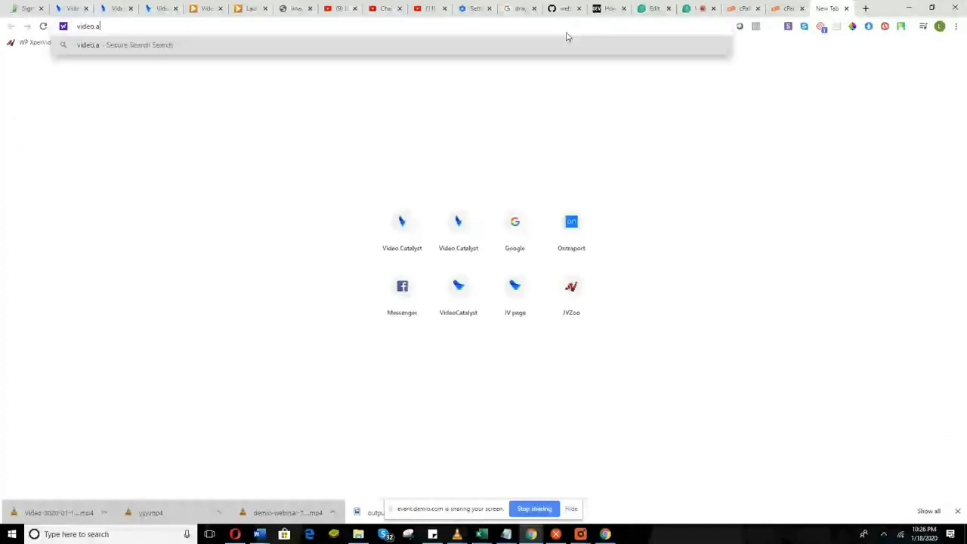
pyautogui.write('x.io')
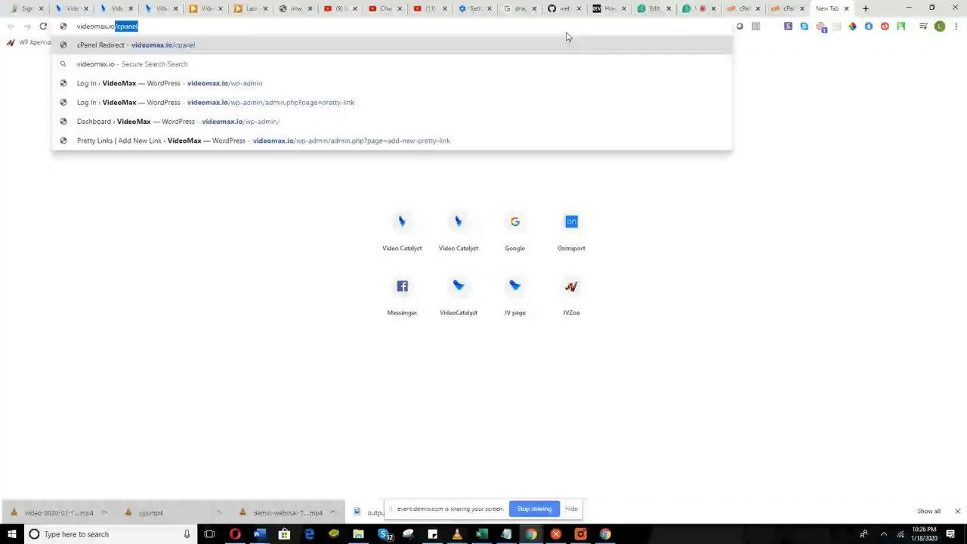
pyautogui.write('/')
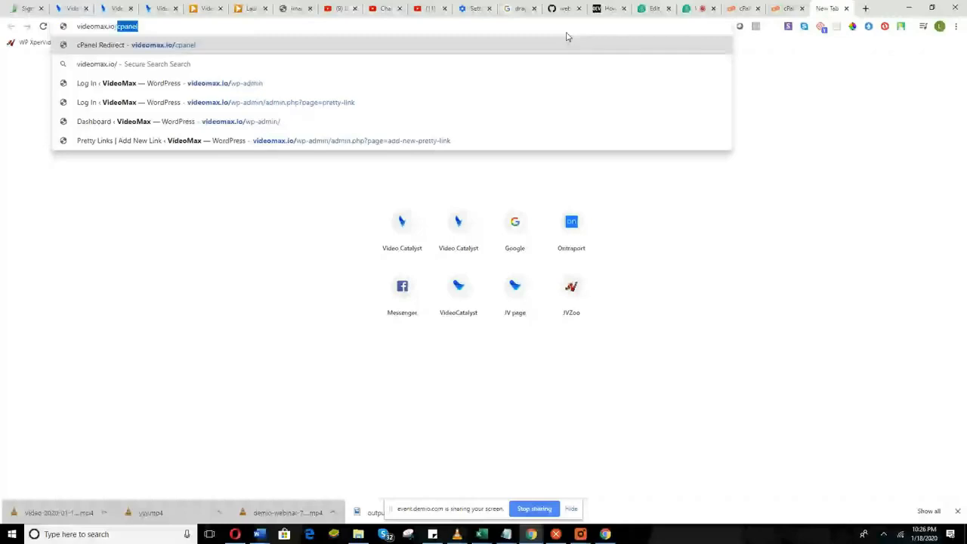
pyautogui.write('animatedads')
pyautogui.press('Return')
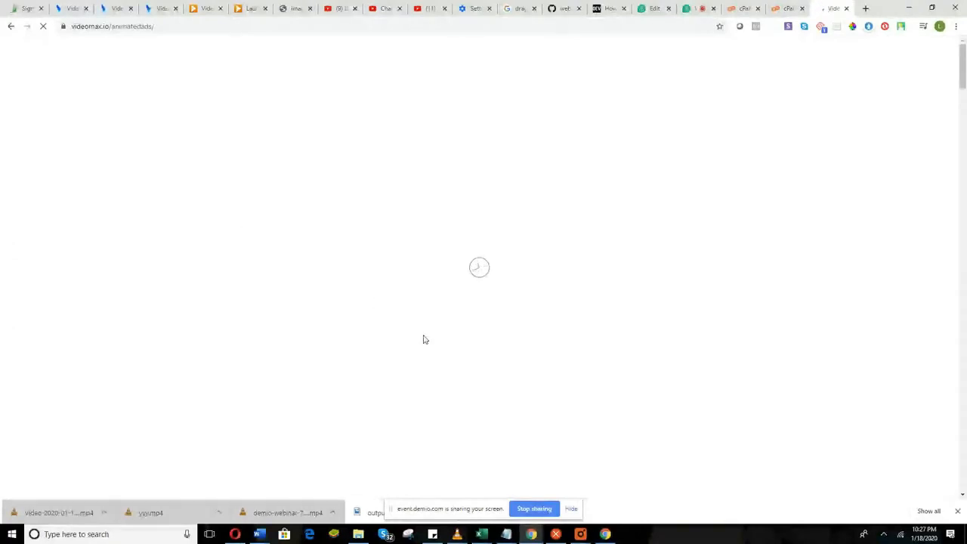
# Read back through the Demio chat's attendee questions about template footage and stock videos.
pyautogui.click(701, 7)
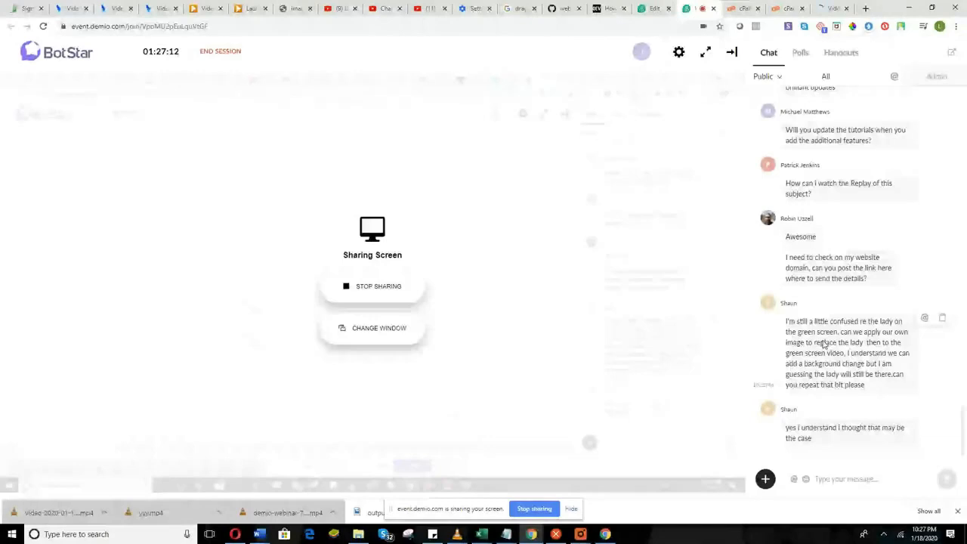
pyautogui.scroll(5, 824, 344)
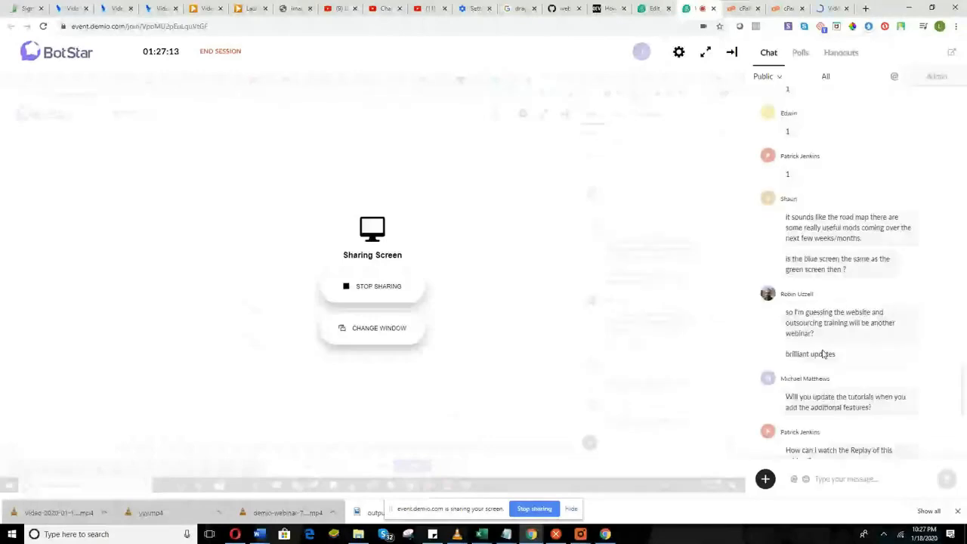
pyautogui.scroll(6, 823, 353)
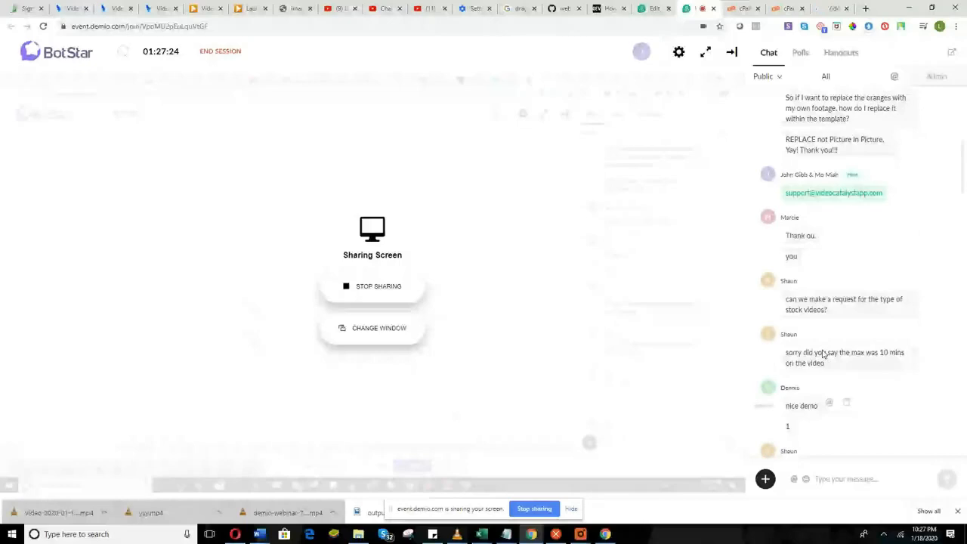
pyautogui.scroll(2, 823, 354)
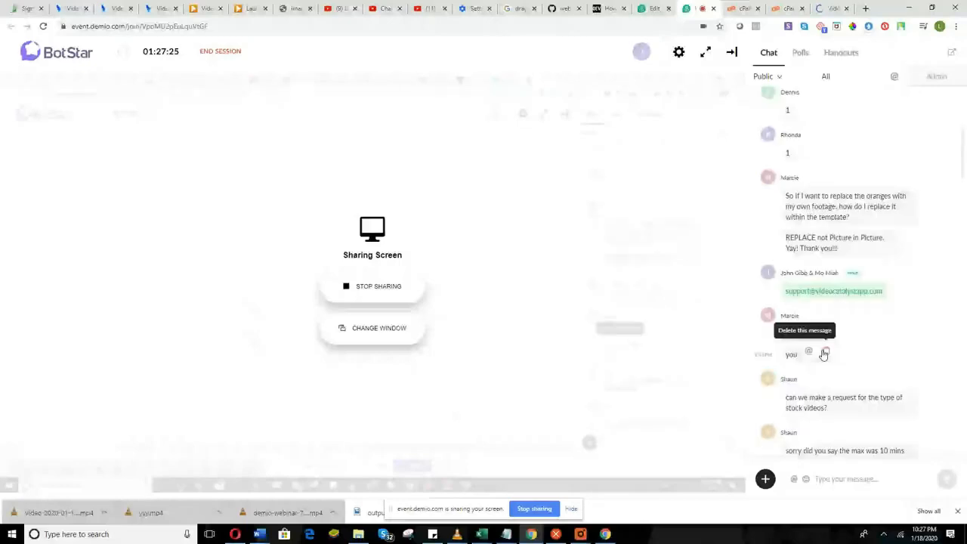
pyautogui.click(824, 352)
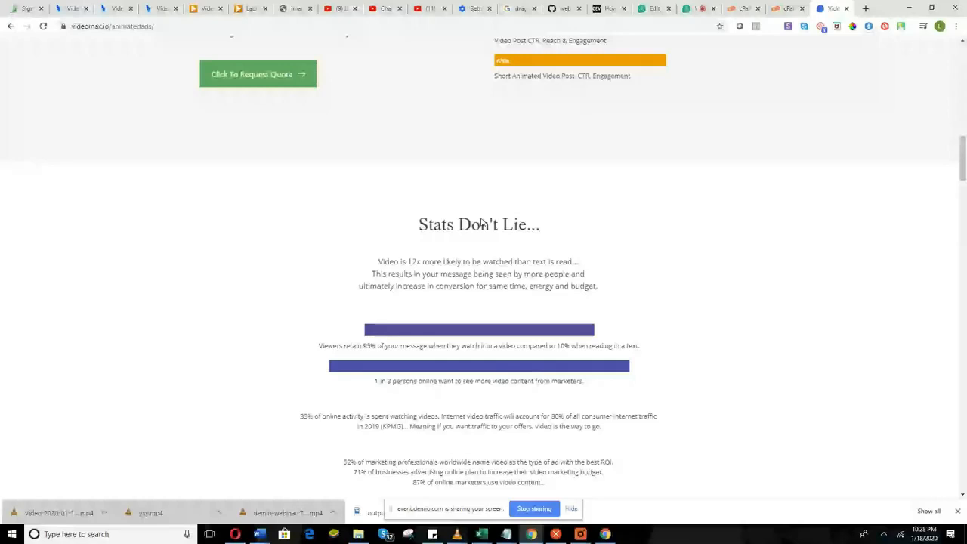
pyautogui.scroll(-10, 480, 222)
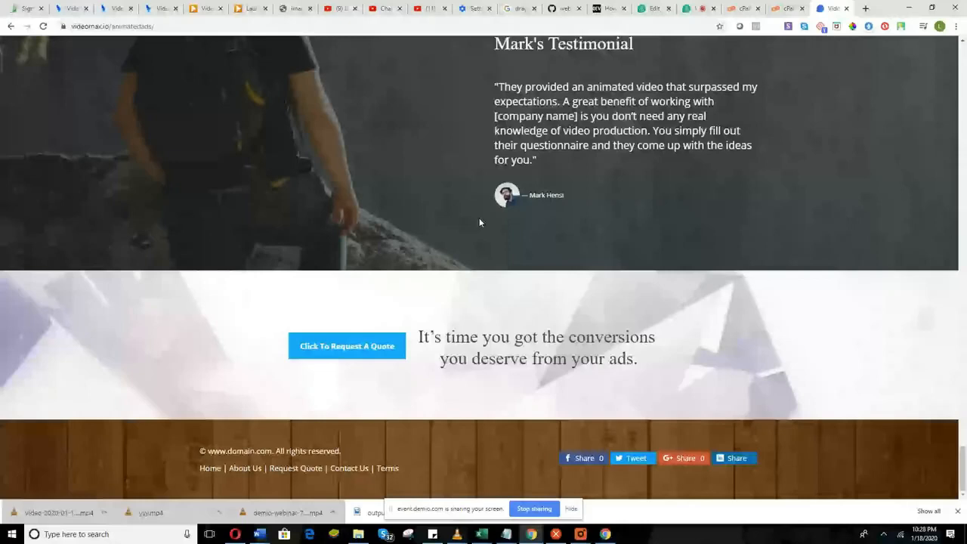
pyautogui.scroll(5, 587, 367)
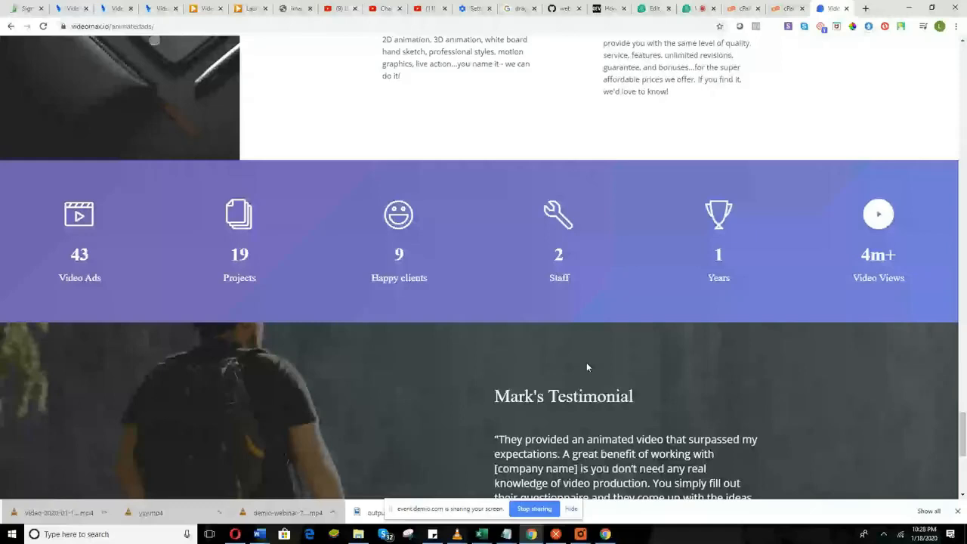
pyautogui.scroll(10, 586, 362)
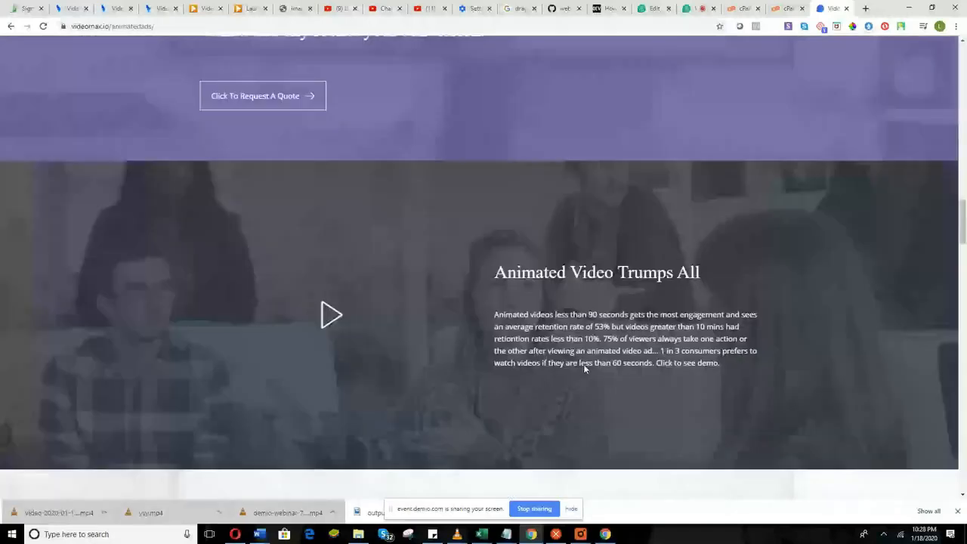
pyautogui.scroll(15, 584, 363)
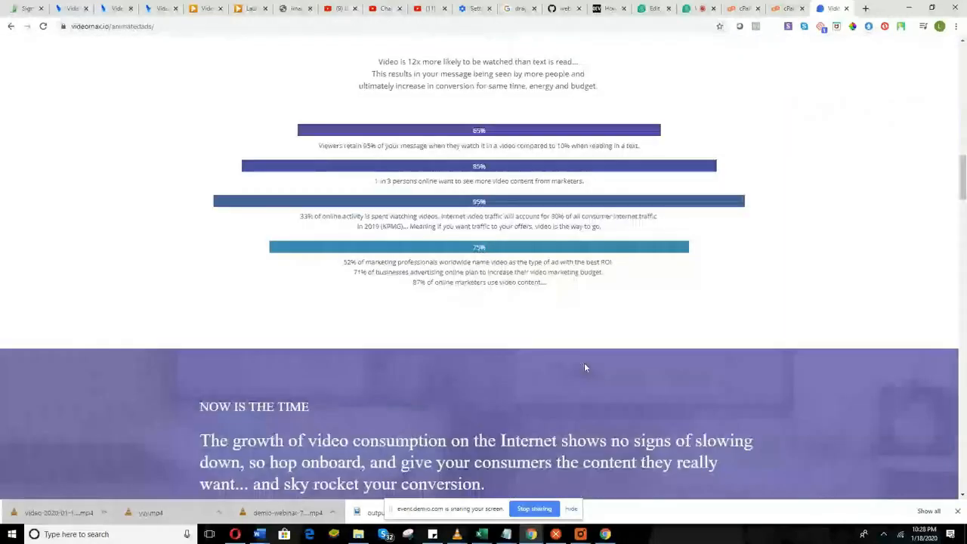
pyautogui.scroll(3, 585, 368)
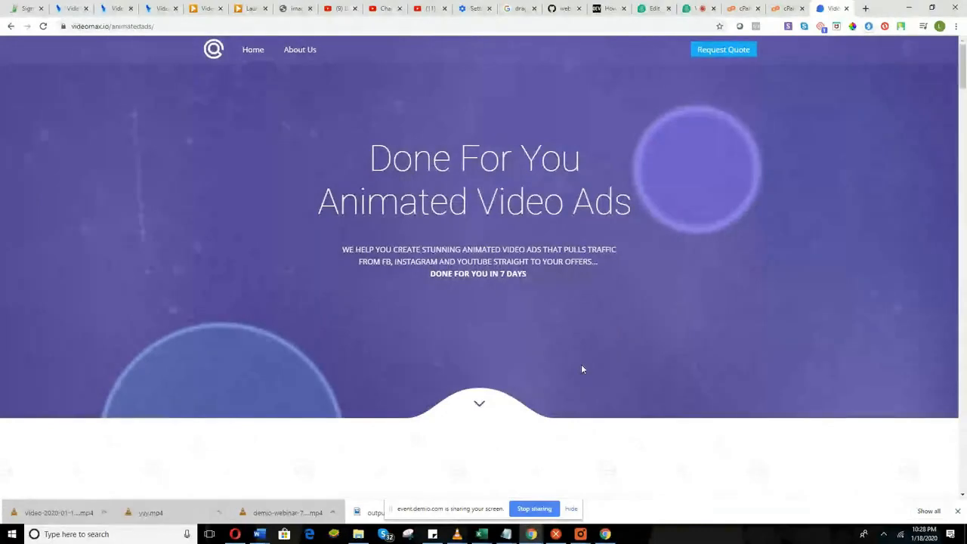
pyautogui.scroll(-10, 581, 369)
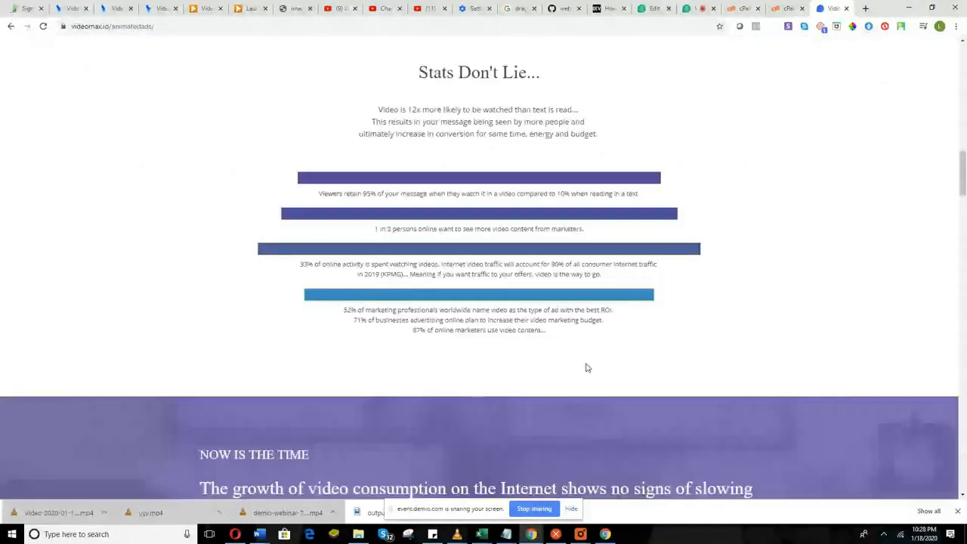
pyautogui.scroll(-5, 588, 368)
pyautogui.scroll(-7, 586, 365)
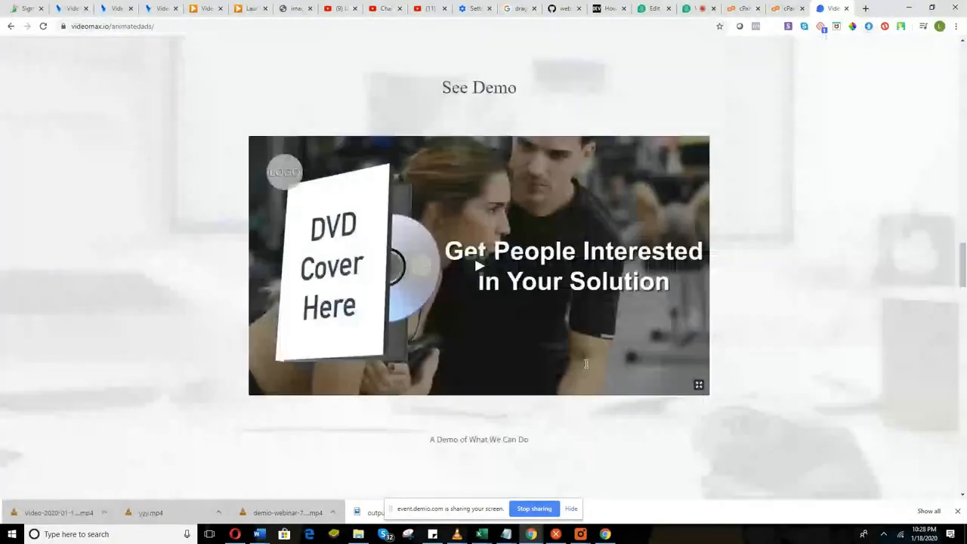
pyautogui.scroll(-5, 586, 365)
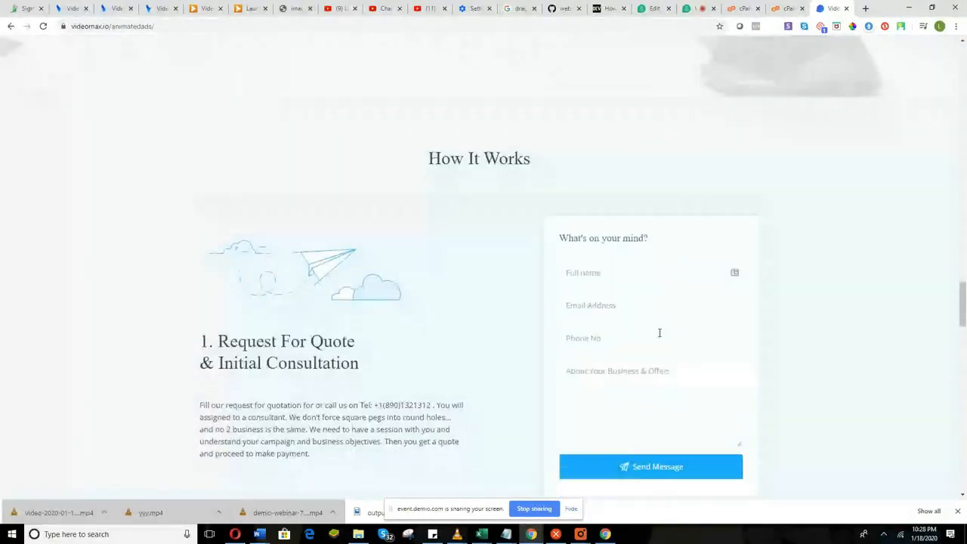
pyautogui.scroll(-3, 659, 332)
pyautogui.scroll(2, 673, 284)
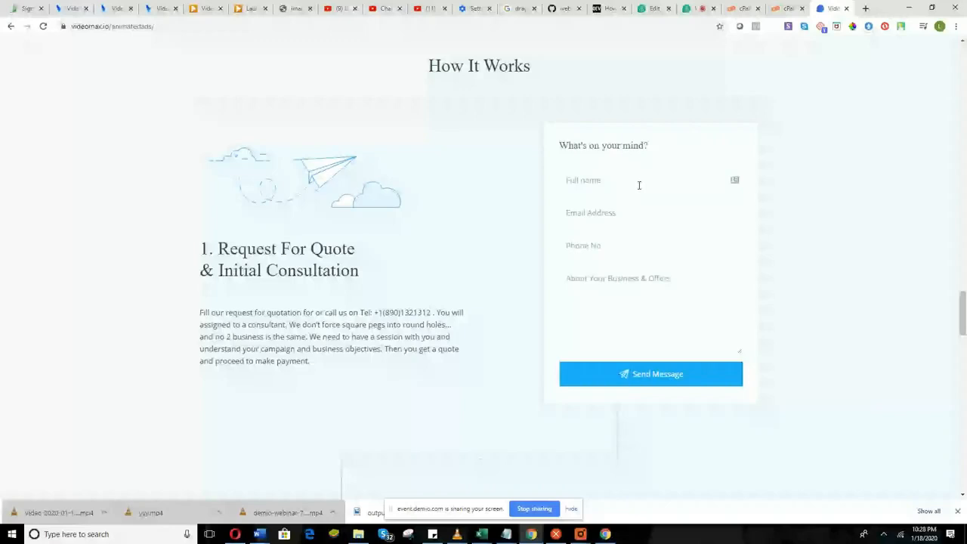
pyautogui.scroll(4, 544, 106)
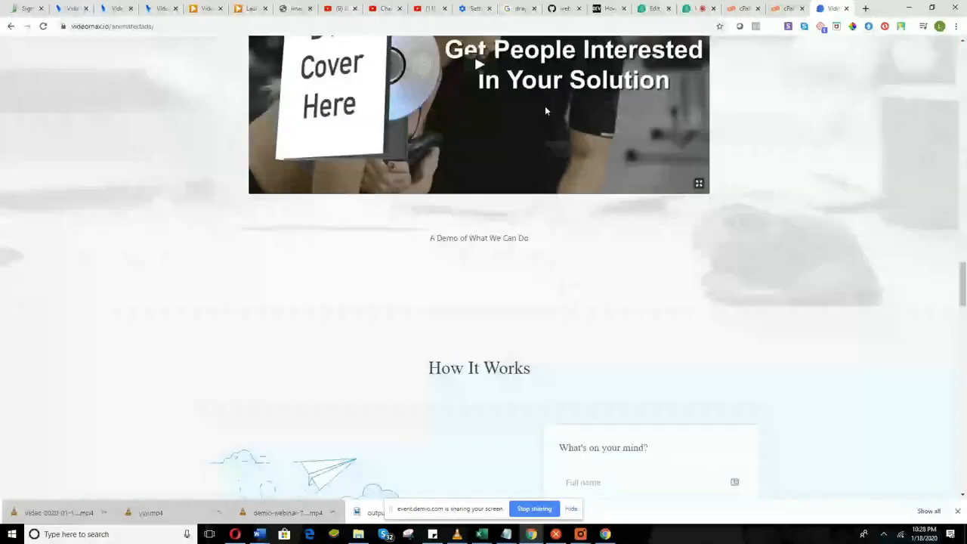
pyautogui.scroll(10, 544, 105)
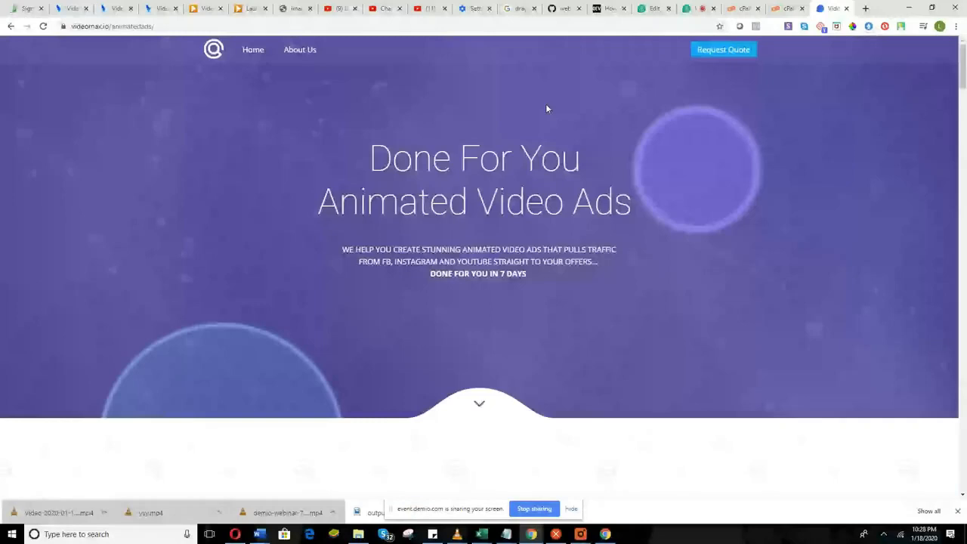
pyautogui.scroll(-10, 547, 108)
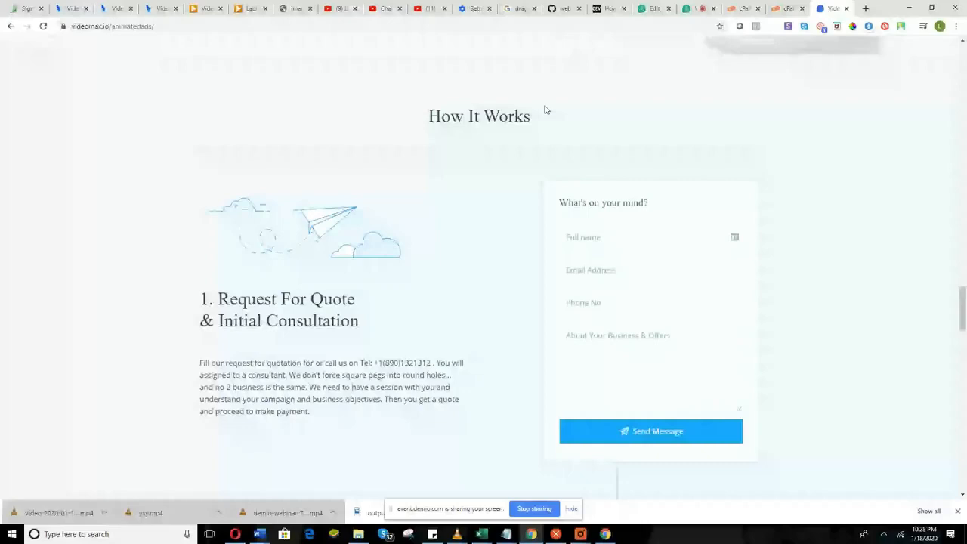
pyautogui.scroll(-8, 543, 111)
pyautogui.scroll(-10, 491, 296)
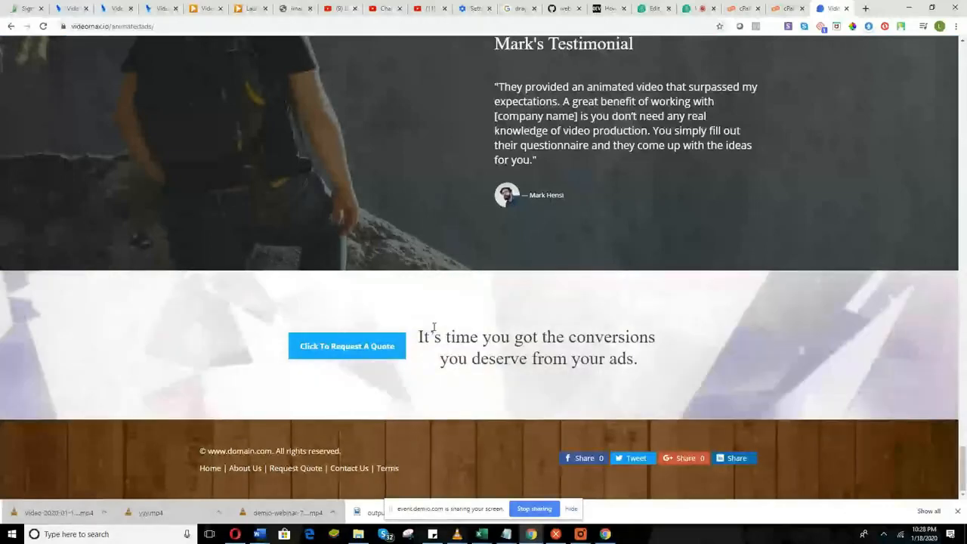
pyautogui.scroll(15, 434, 326)
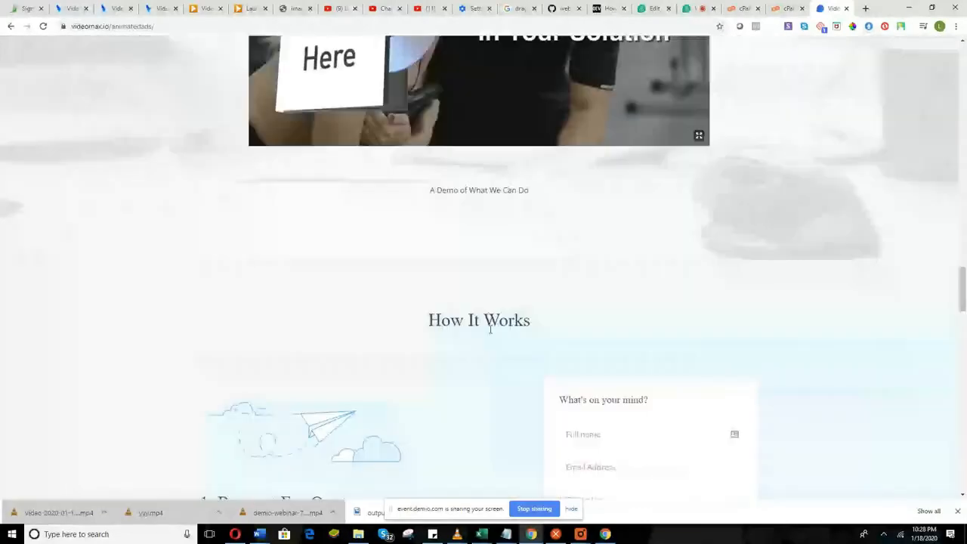
pyautogui.scroll(5, 491, 331)
pyautogui.scroll(8, 492, 332)
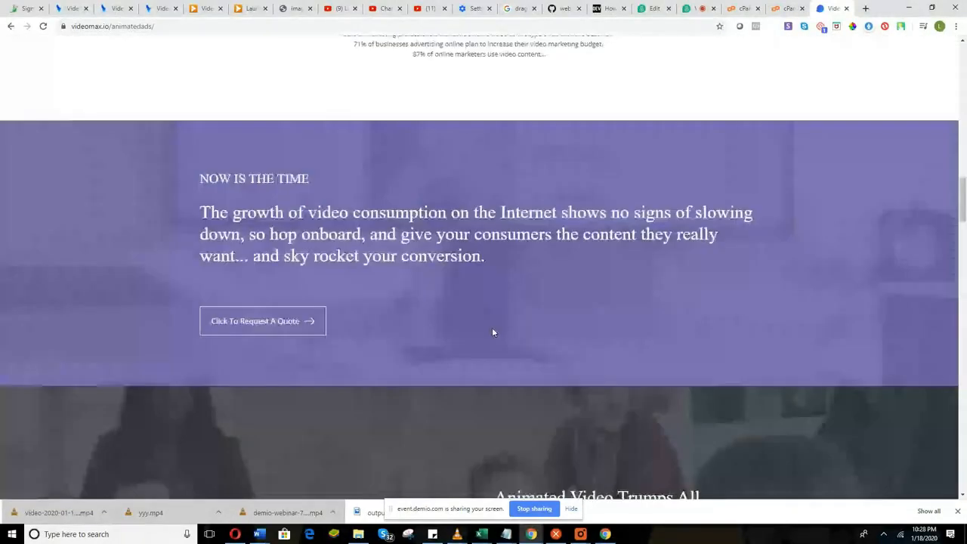
pyautogui.scroll(10, 491, 330)
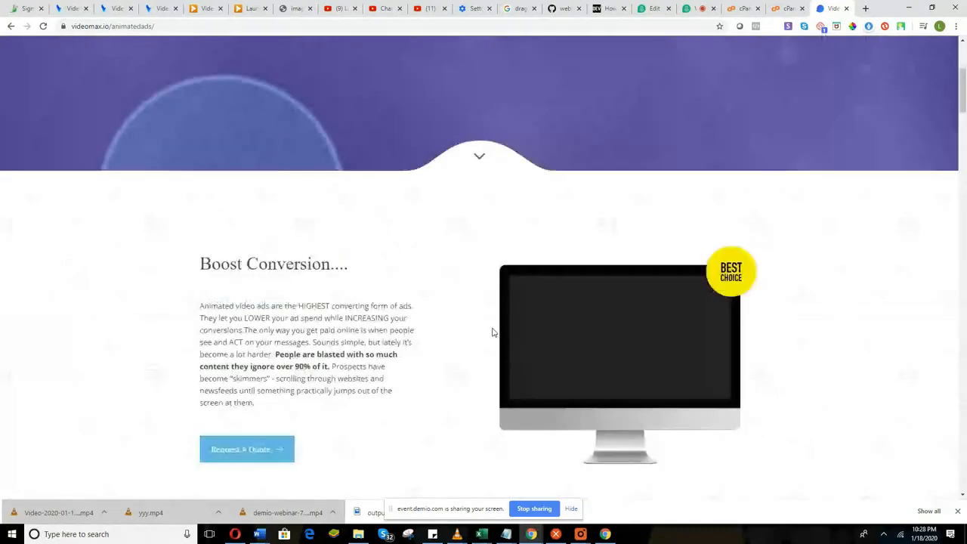
pyautogui.scroll(-3, 492, 327)
pyautogui.scroll(-8, 513, 310)
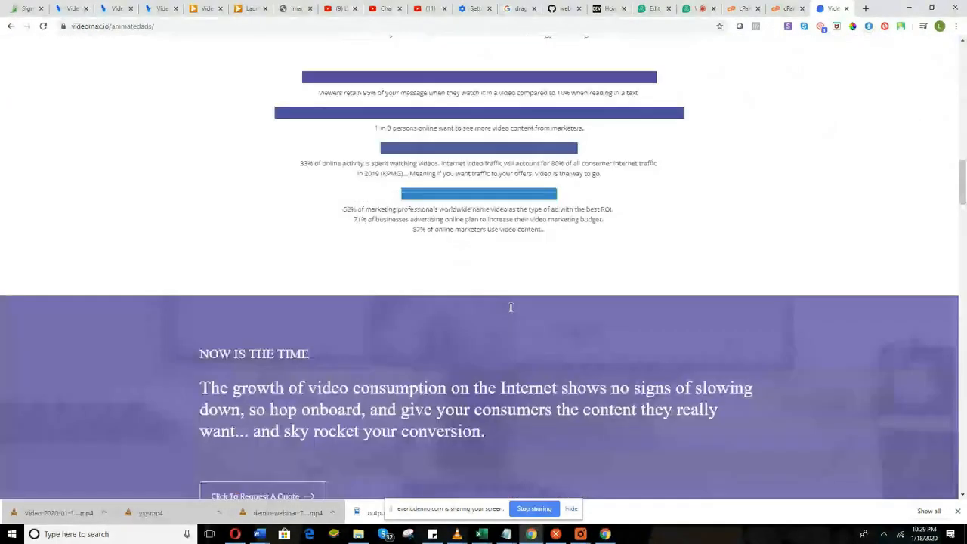
pyautogui.scroll(-6, 509, 309)
pyautogui.scroll(-20, 506, 314)
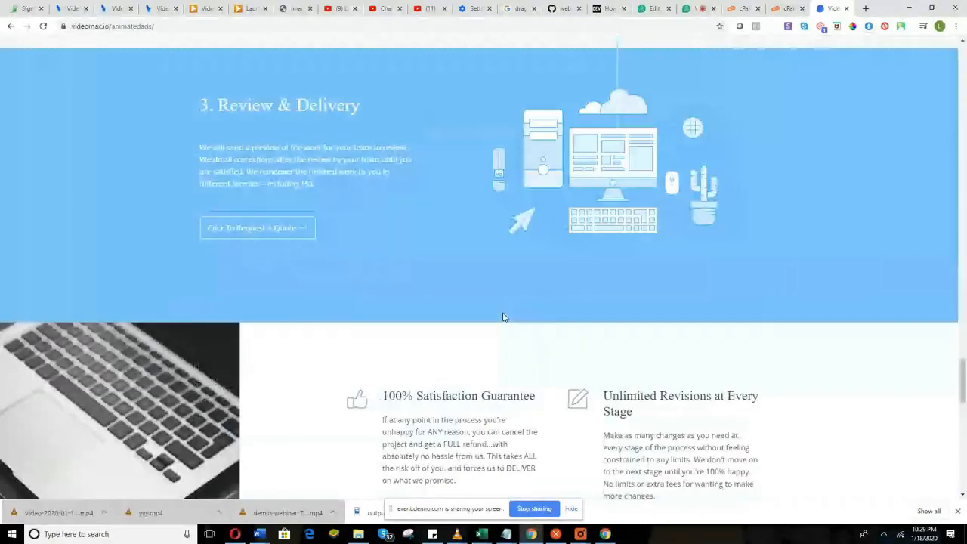
pyautogui.scroll(-6, 504, 317)
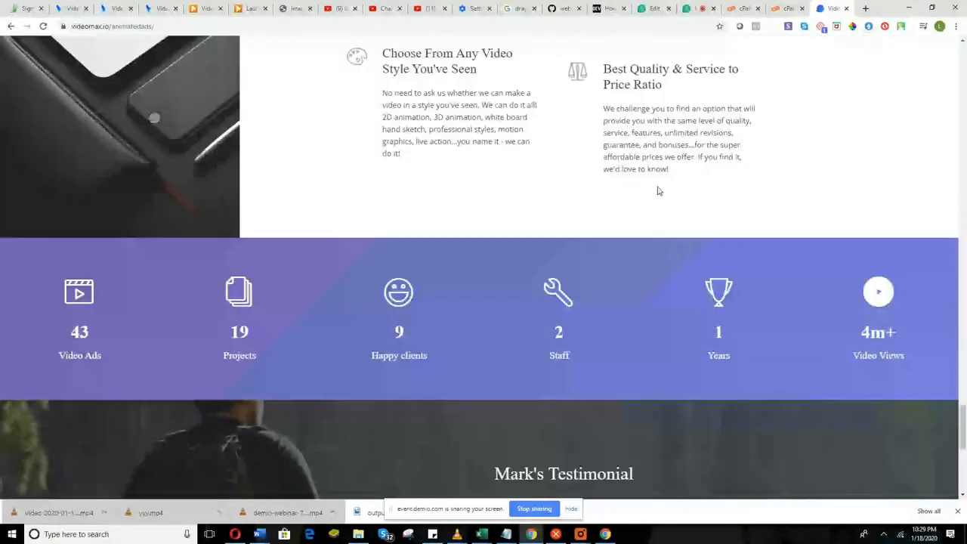
pyautogui.scroll(8, 657, 191)
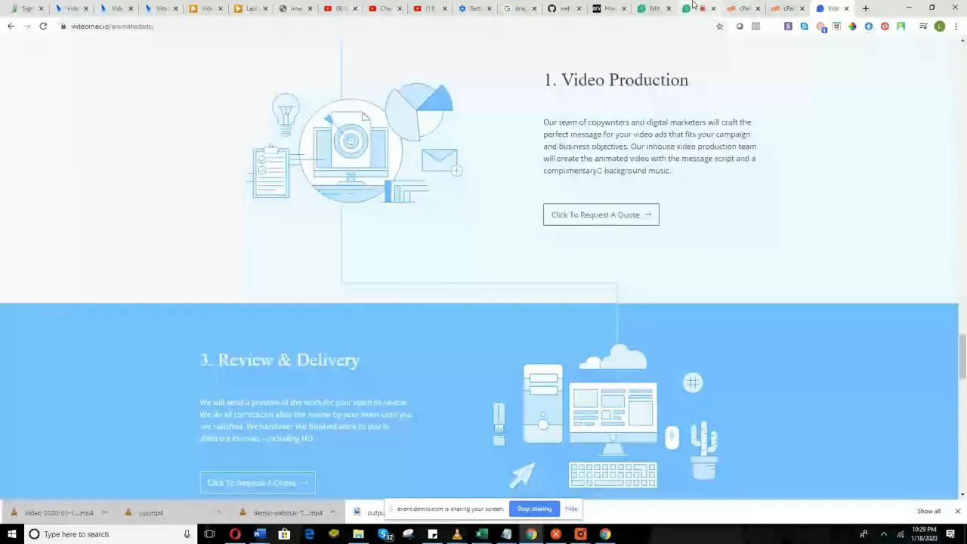
pyautogui.click(693, 6)
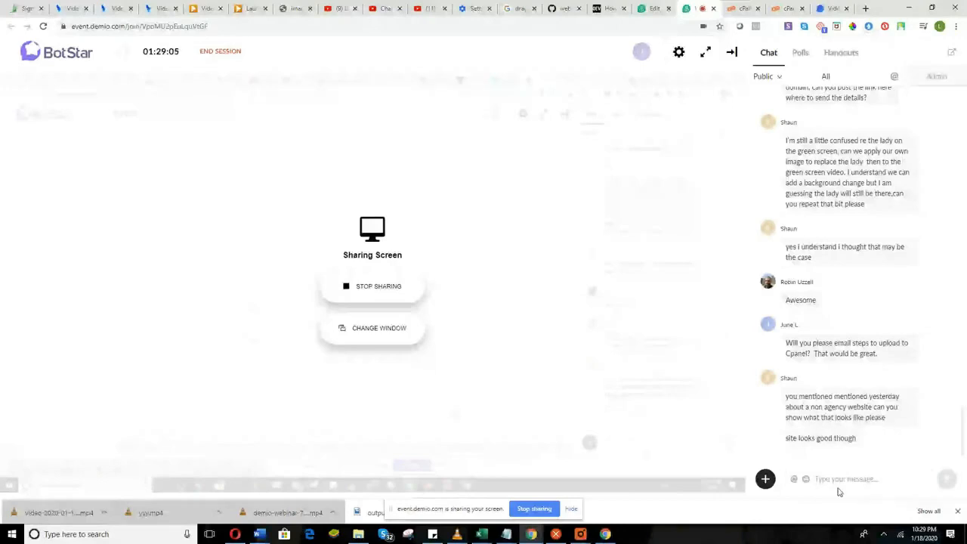
# Put the cursor in Demio's 'Type your message' chat box to reply to attendees.
pyautogui.click(841, 481)
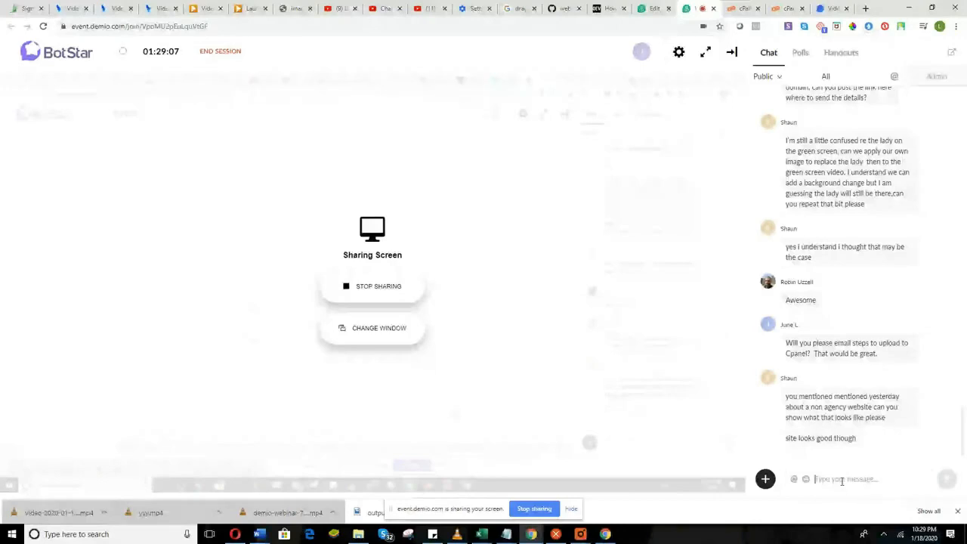